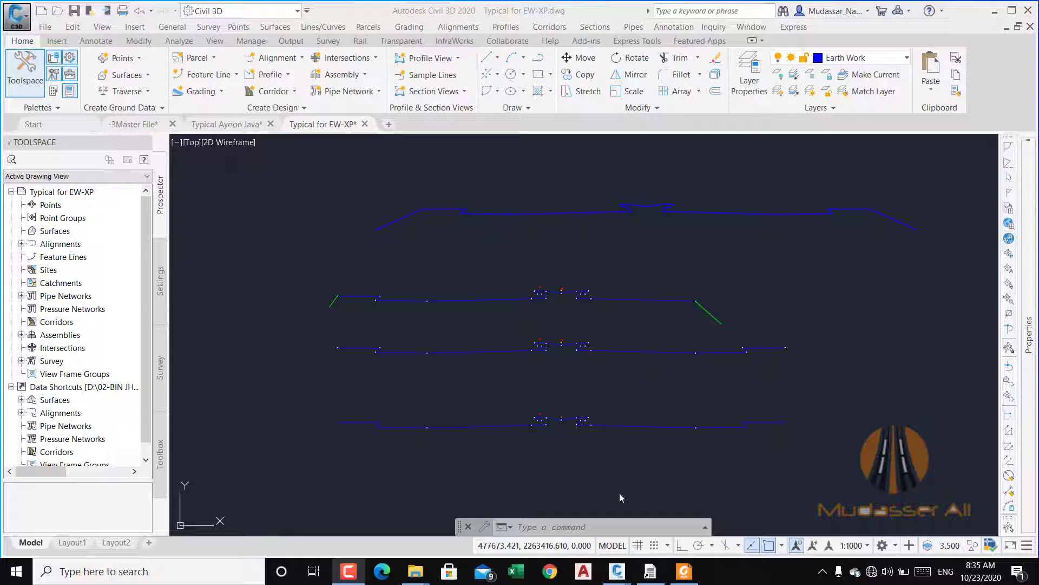
Switch to the Earthworks Quantities Calculation Program, view the blank typical section entry form, and exit it.
left_click(650, 571)
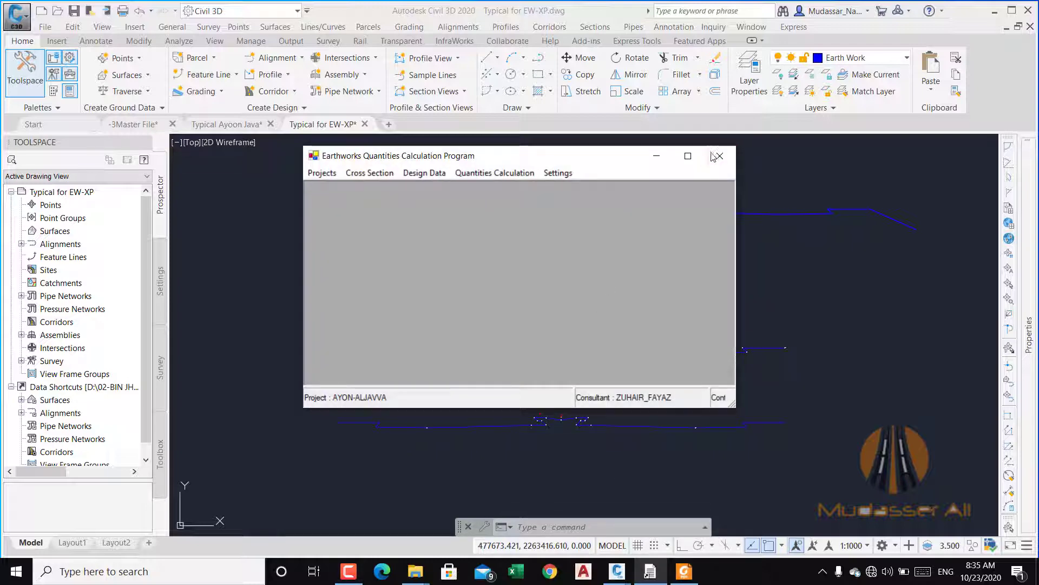
left_click(688, 156)
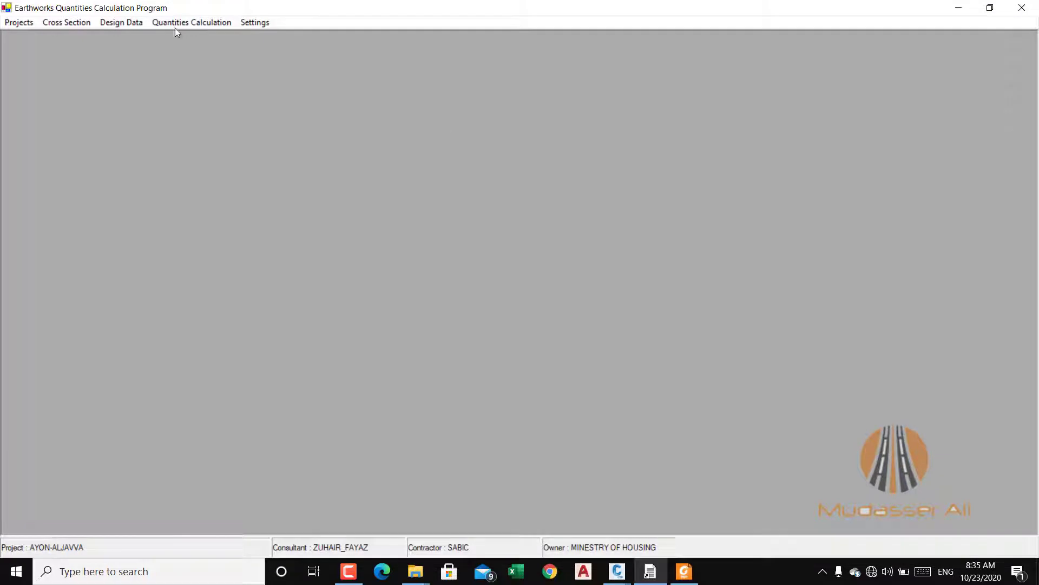
left_click(125, 25)
mouse_move(170, 39)
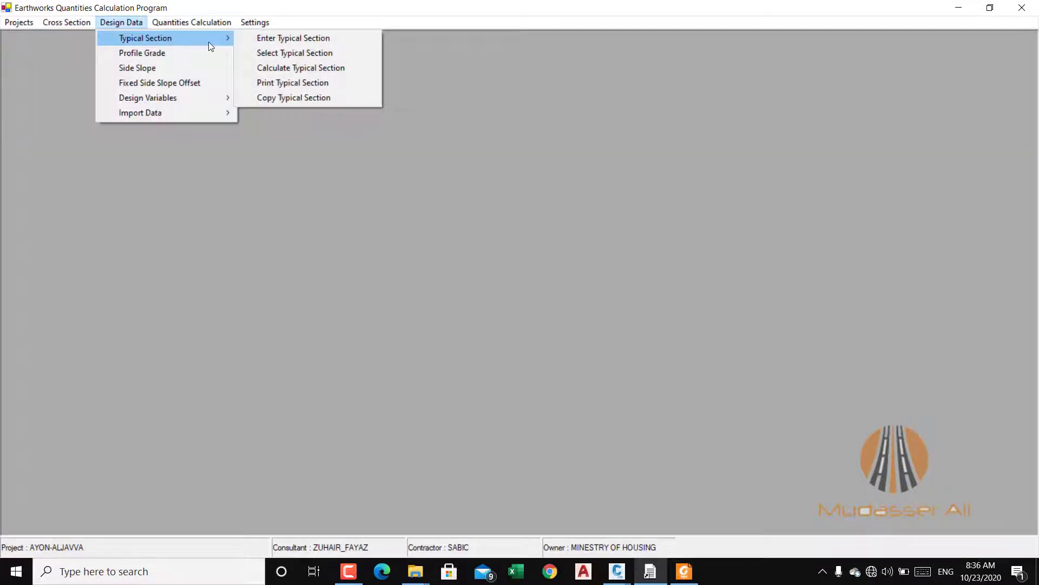
left_click(295, 39)
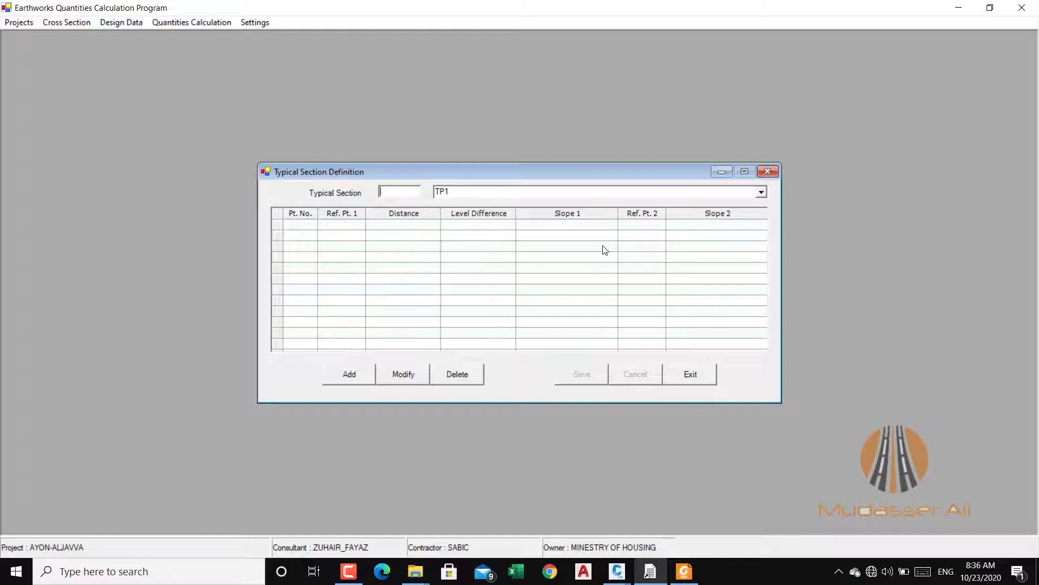
left_click(690, 374)
Return to Civil 3D and examine the median of the dimensioned 30 m R.O.W section, including its PGL offset, berm and slope labels.
left_click(958, 9)
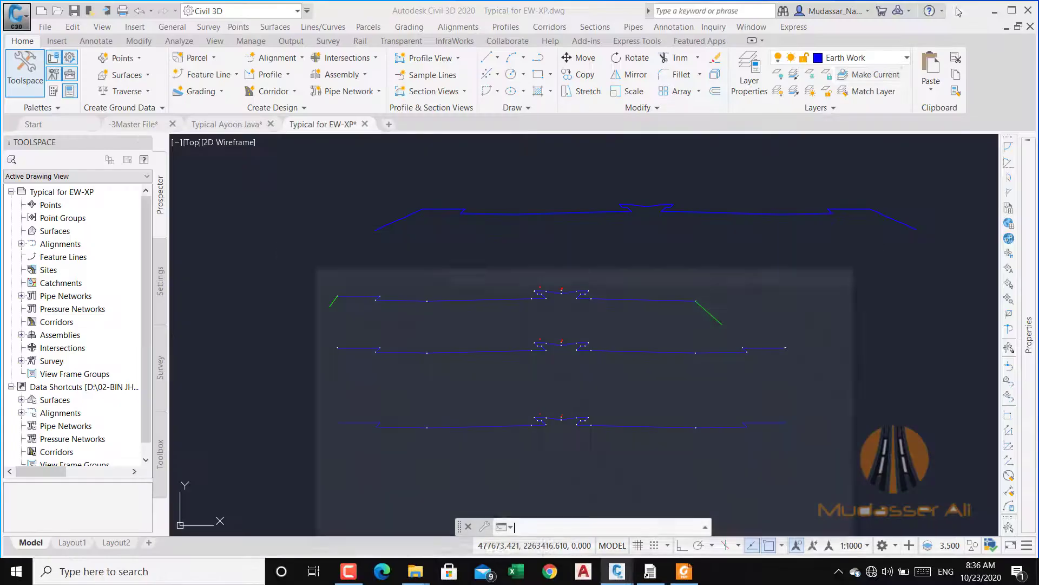
scroll(544, 281, "down", 4)
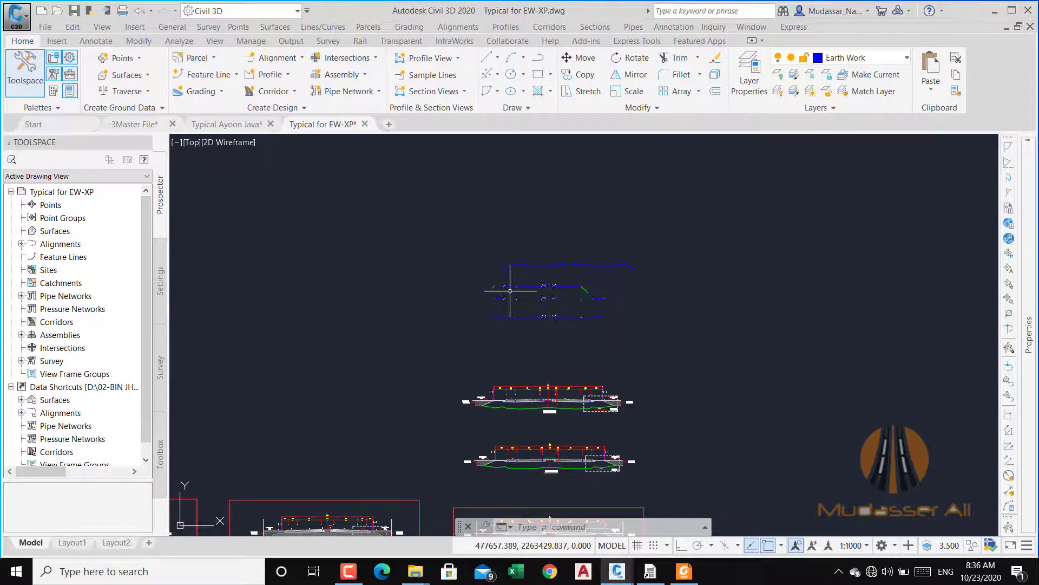
scroll(510, 291, "up", 2)
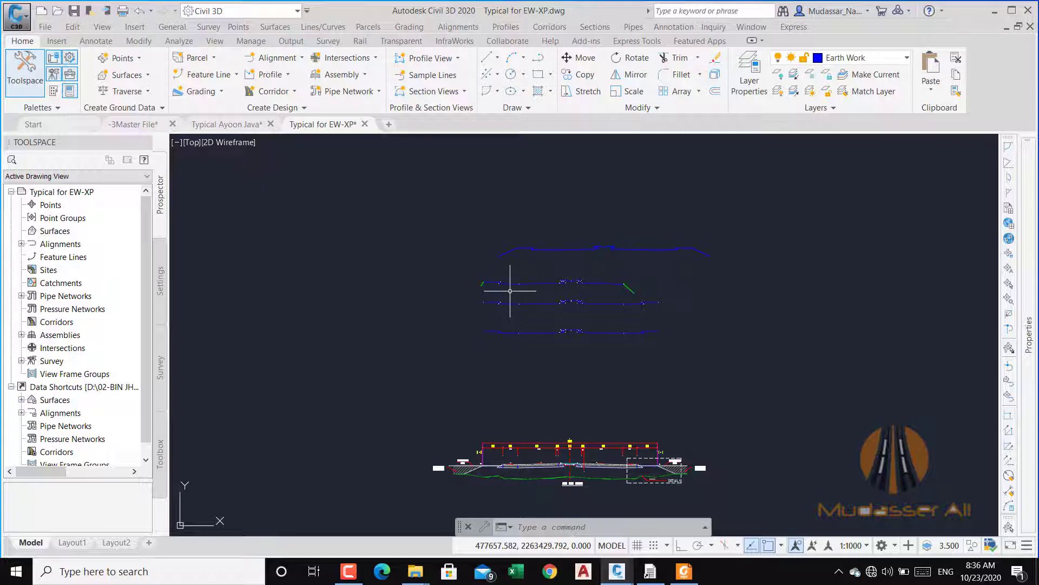
middle_click_drag(580, 456, 581, 350)
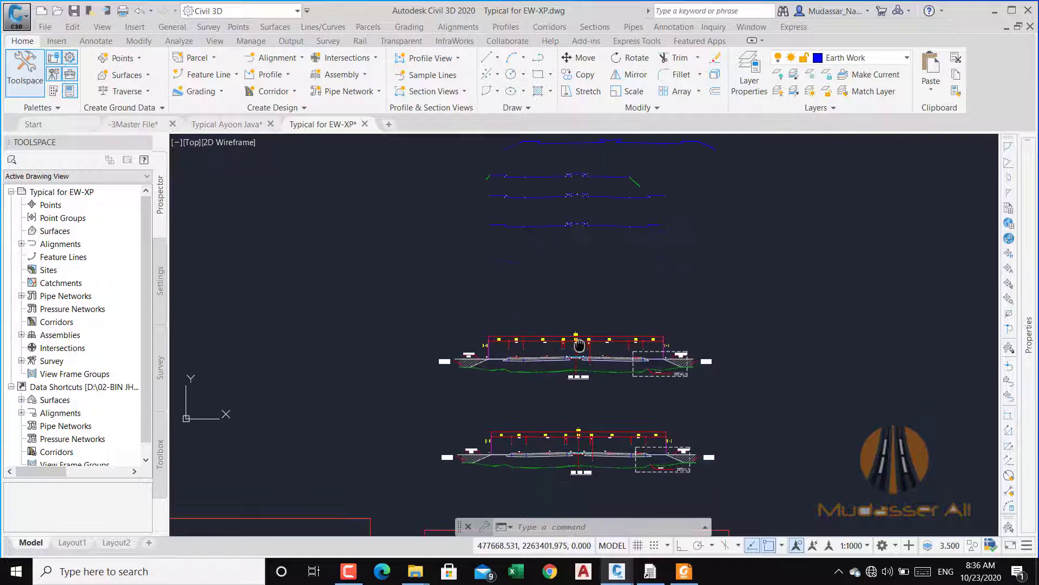
scroll(581, 347, "down", 5)
scroll(565, 354, "up", 10)
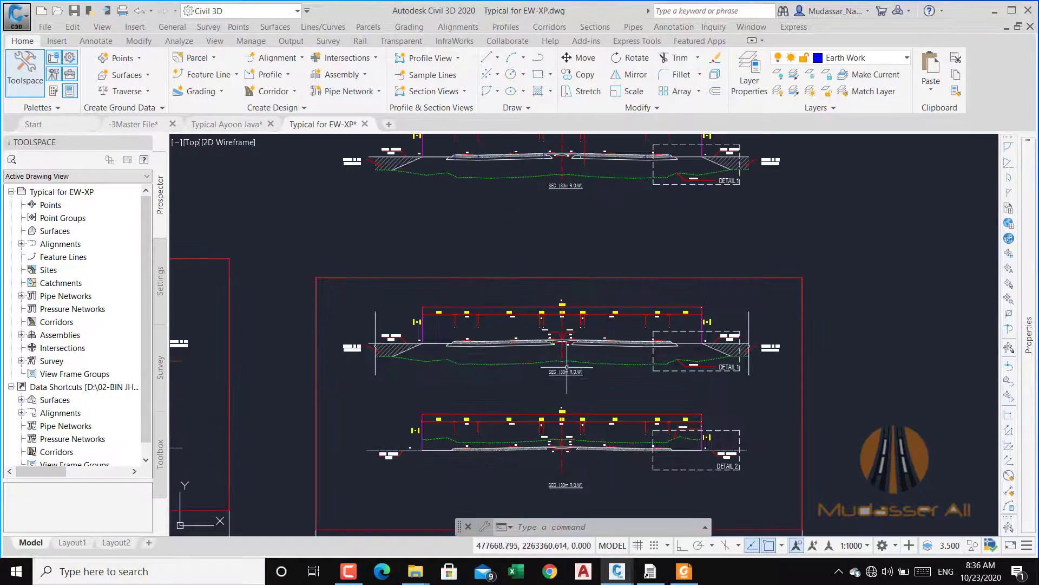
scroll(564, 332, "down", 3)
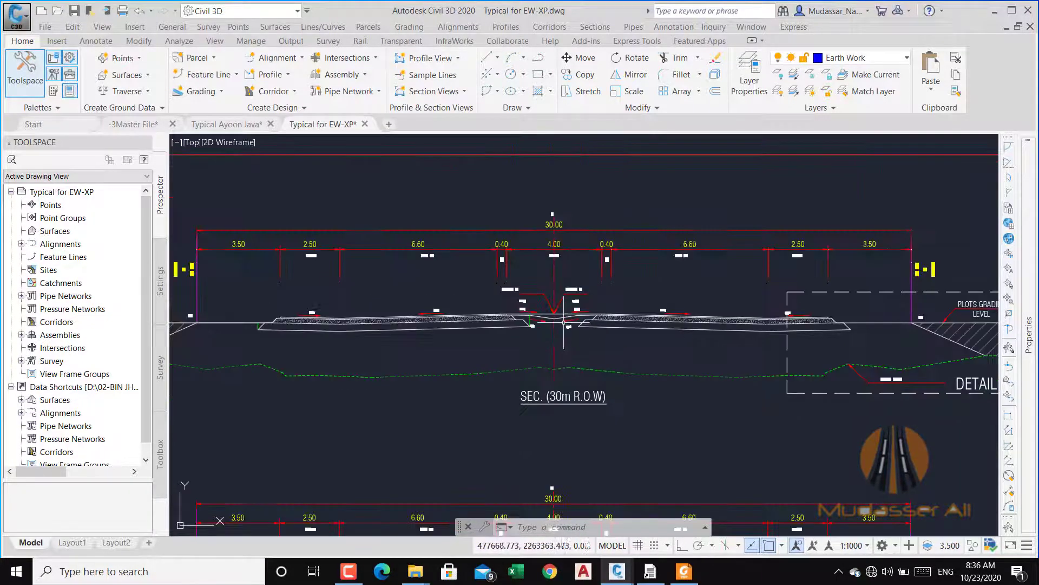
scroll(551, 314, "up", 6)
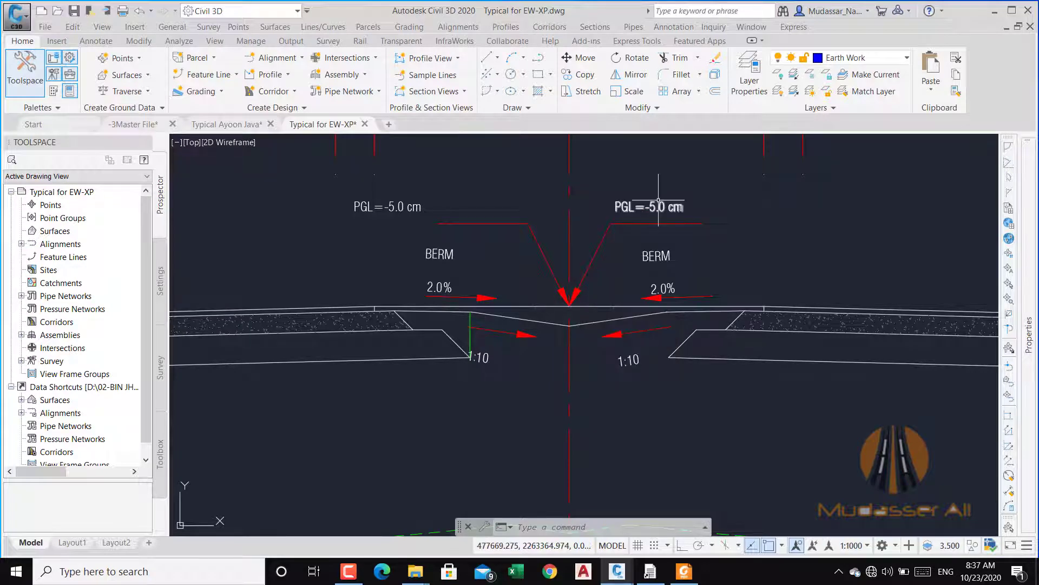
Examine the median points and PGL mark of the blue simplified section line labelled TPI-4.
scroll(506, 236, "down", 5)
middle_click_drag(504, 220, 546, 349)
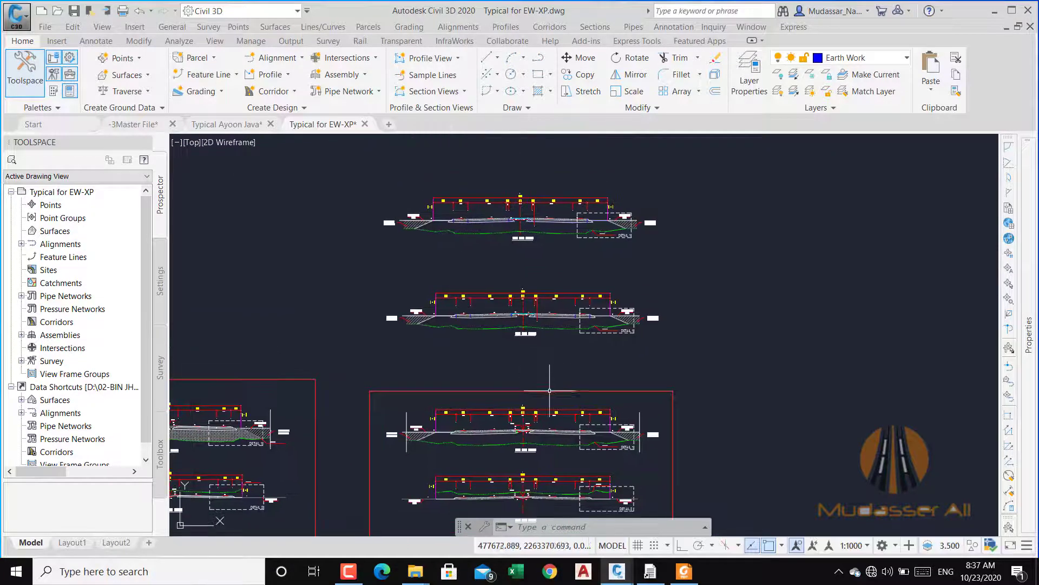
middle_click_drag(550, 229, 556, 419)
scroll(575, 283, "up", 8)
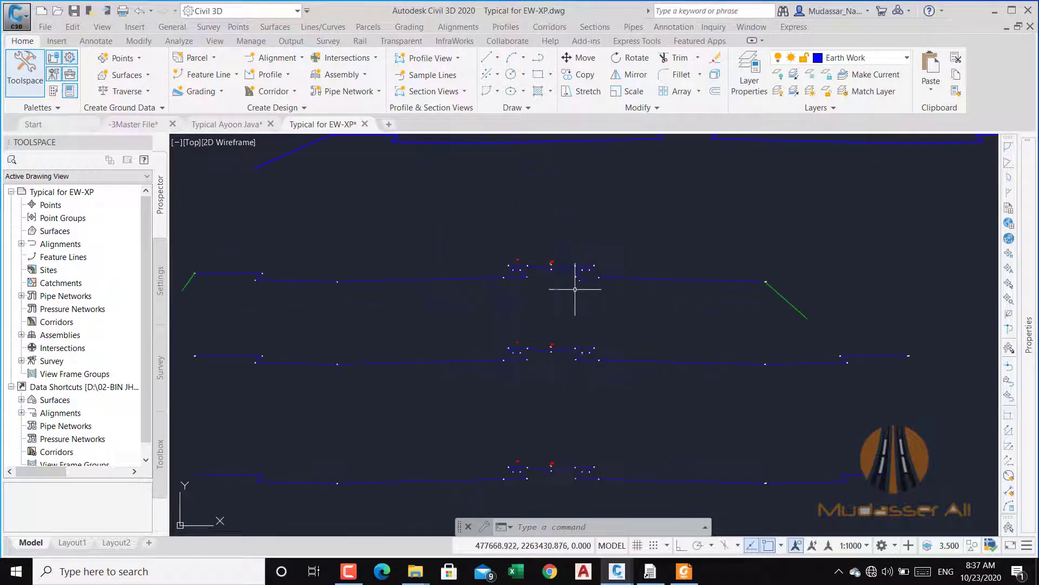
mouse_move(557, 278)
middle_mouse_down()
mouse_move(505, 257)
mouse_move(576, 398)
middle_mouse_up()
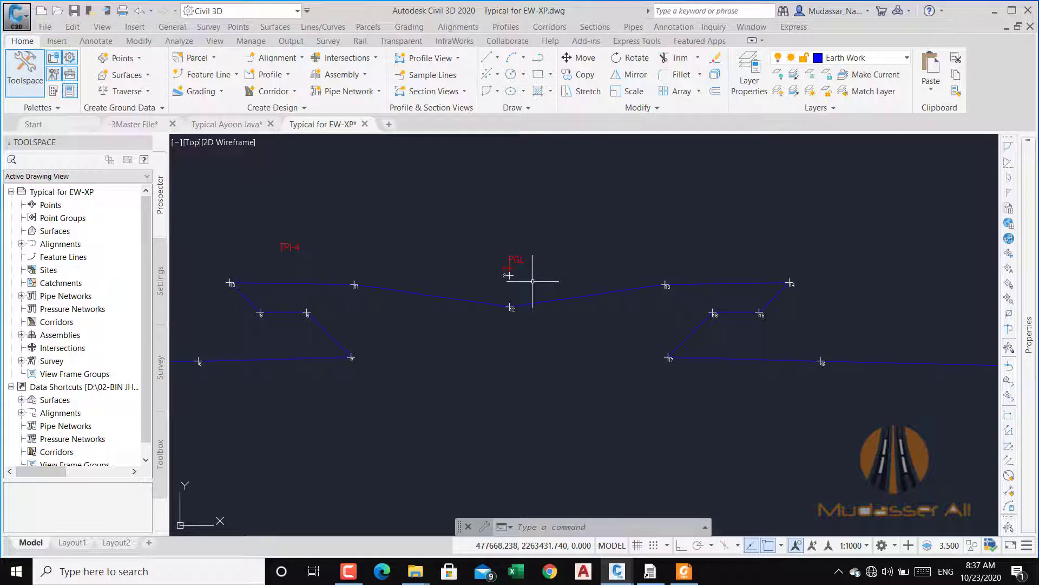
In the Earthworks Quantities Calculation Program, view the point definitions of typical section TP4 and exit the form.
left_click(650, 571)
left_click(687, 156)
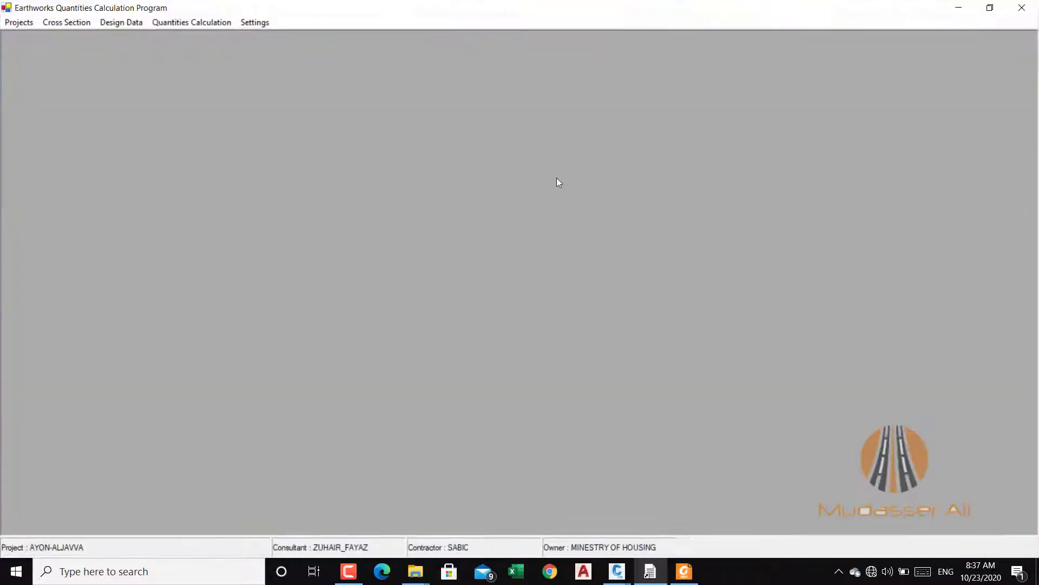
left_click(133, 25)
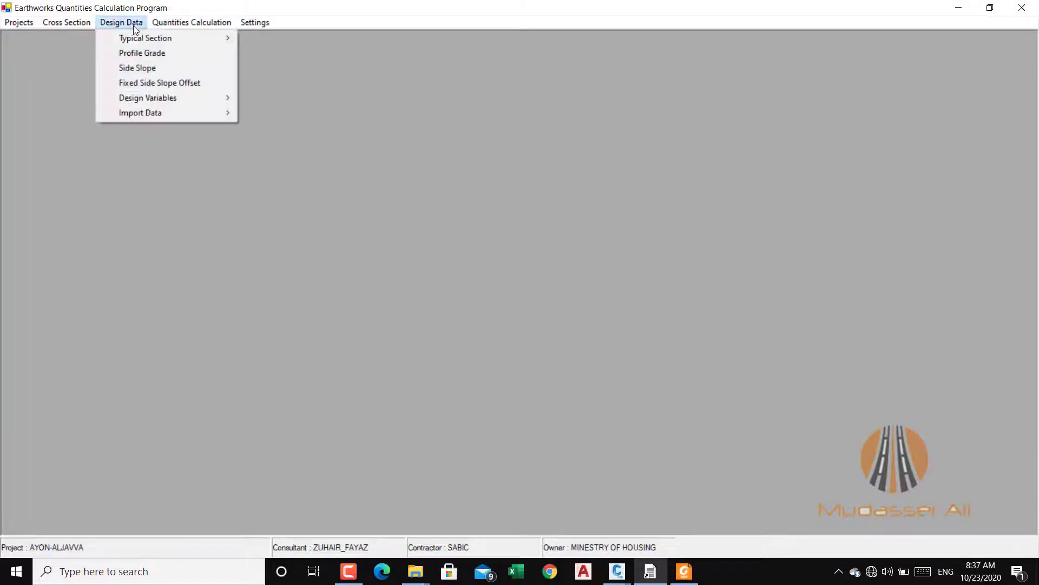
mouse_move(174, 35)
left_click(278, 38)
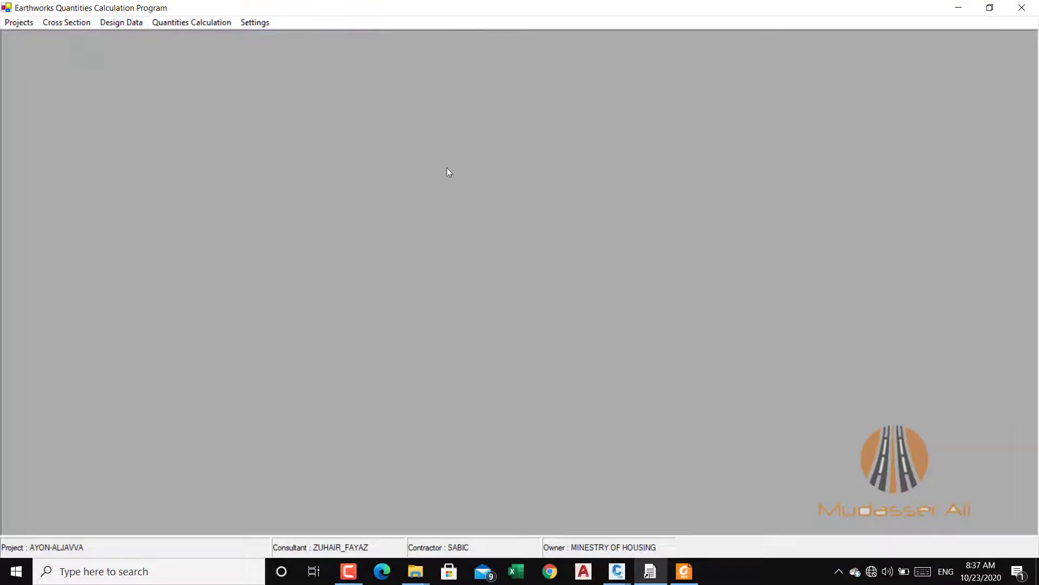
left_click(762, 194)
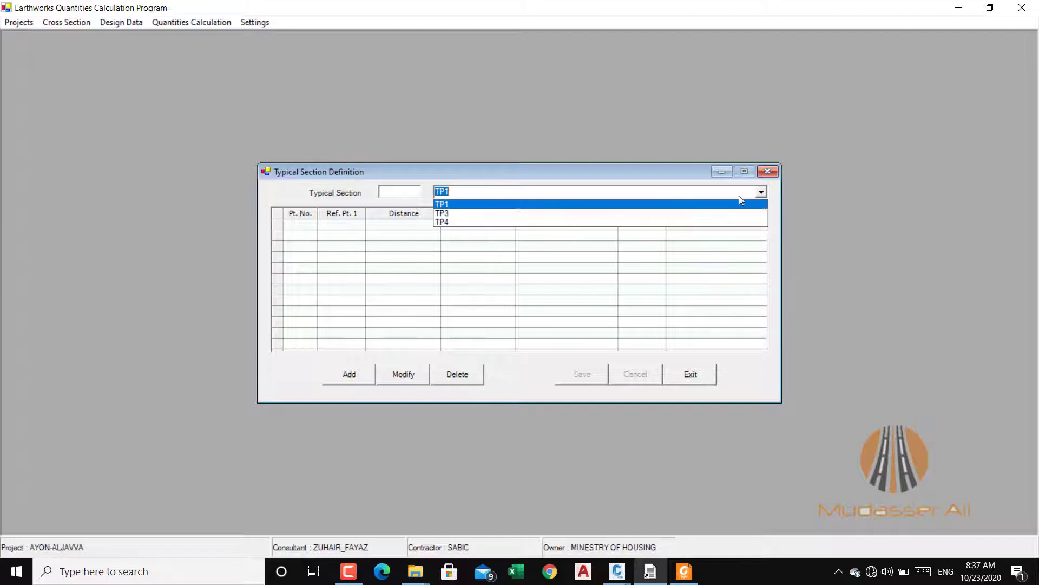
left_click(443, 223)
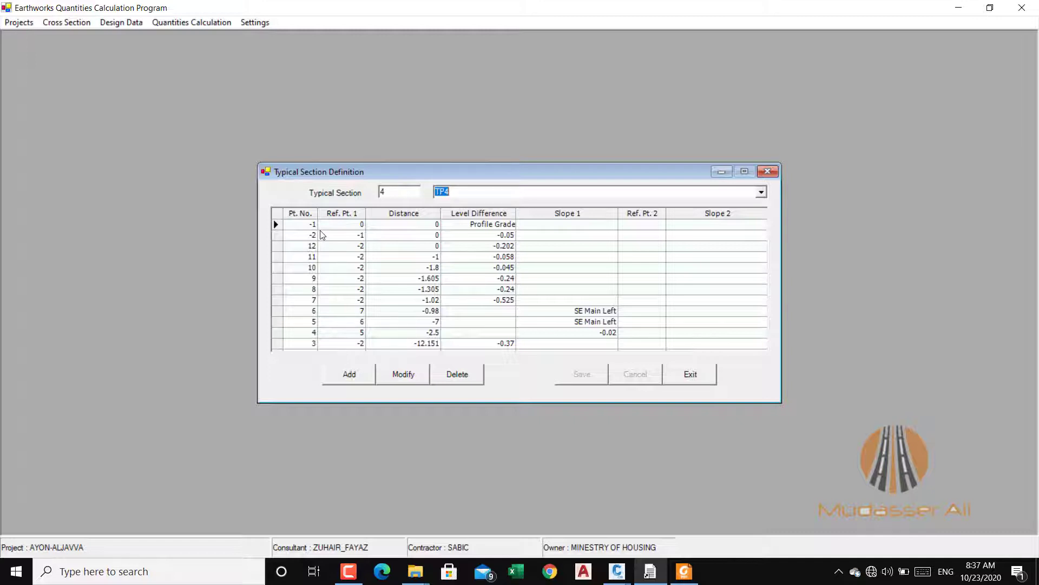
left_click(690, 374)
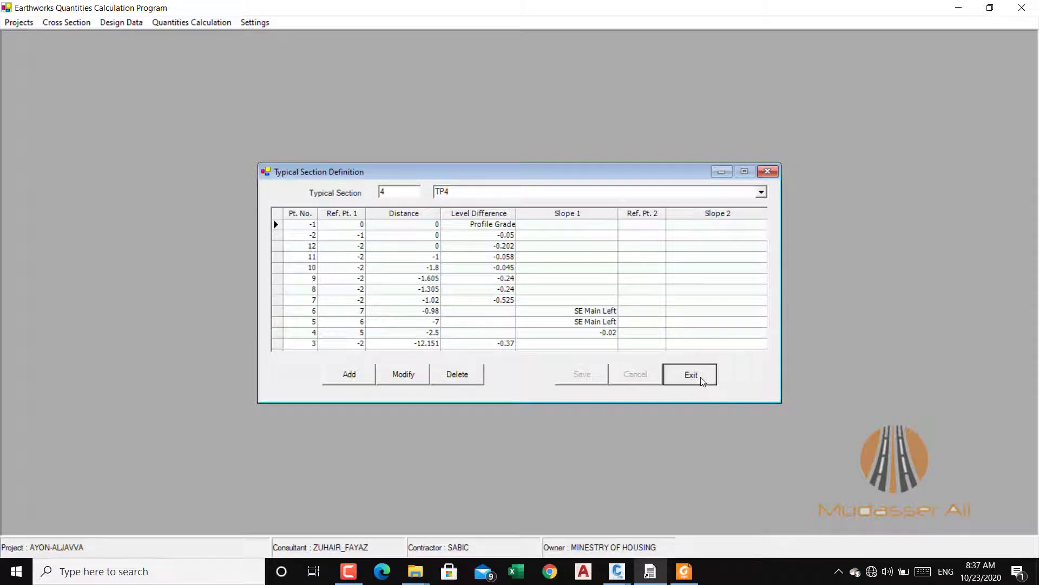
Return to Civil 3D and examine centerline points -1, -2 and 12 below the PGL label on the blue section line.
left_click(959, 7)
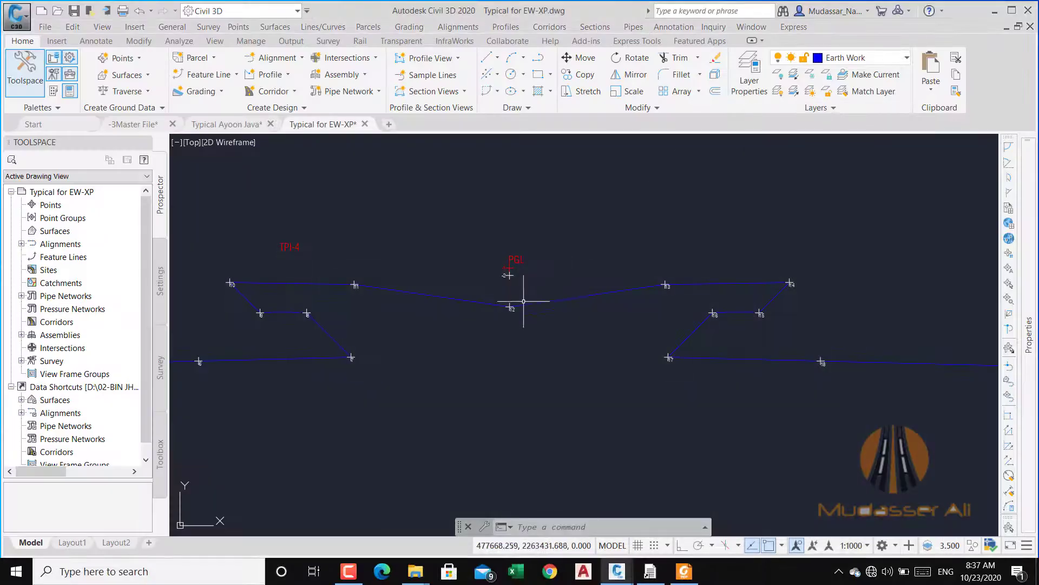
scroll(501, 289, "up", 2)
scroll(515, 260, "down", 2)
scroll(516, 259, "down", 3)
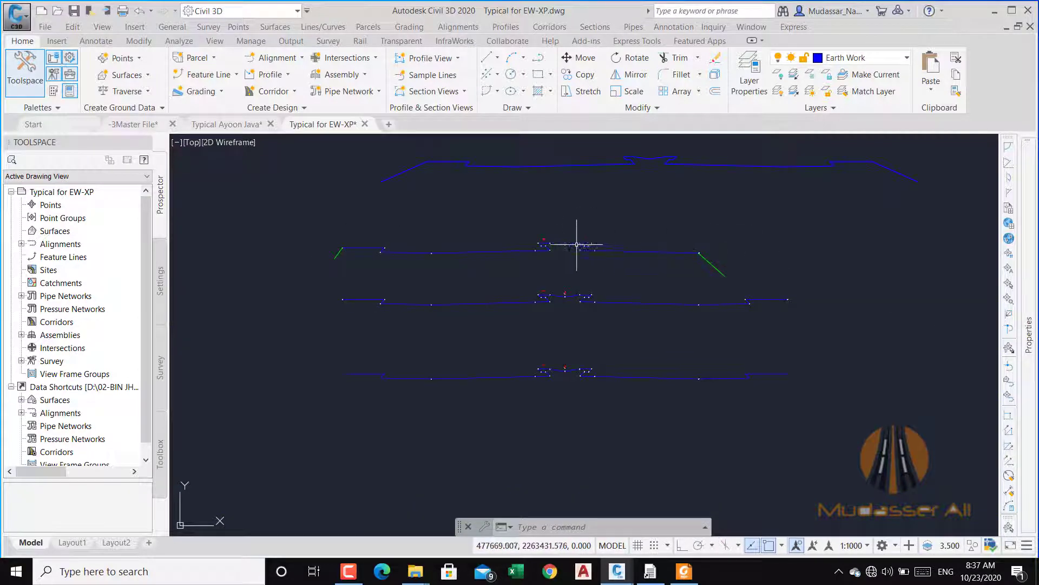
scroll(560, 239, "up", 5)
scroll(594, 210, "up", 4)
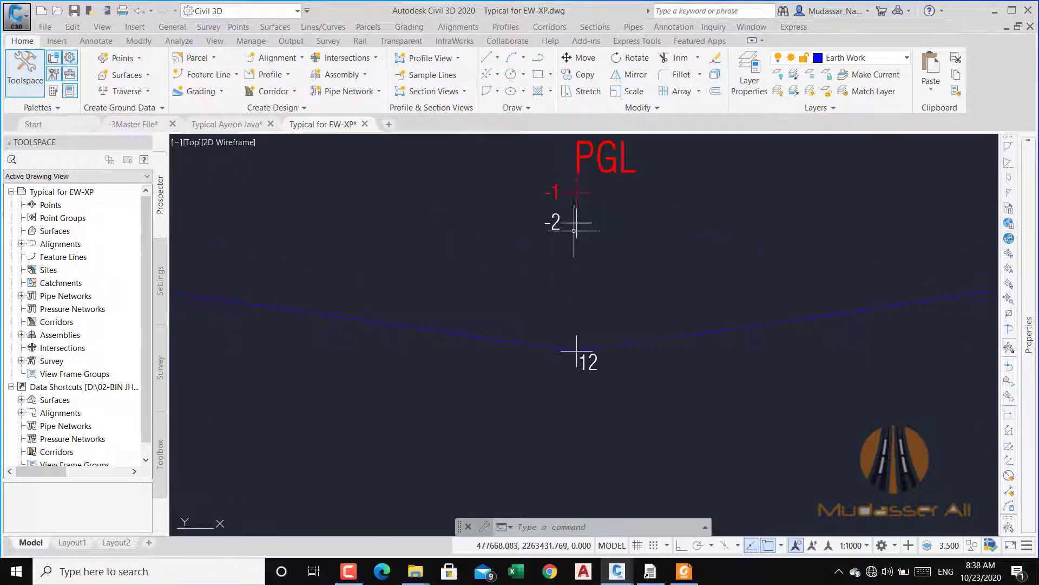
scroll(575, 226, "down", 5)
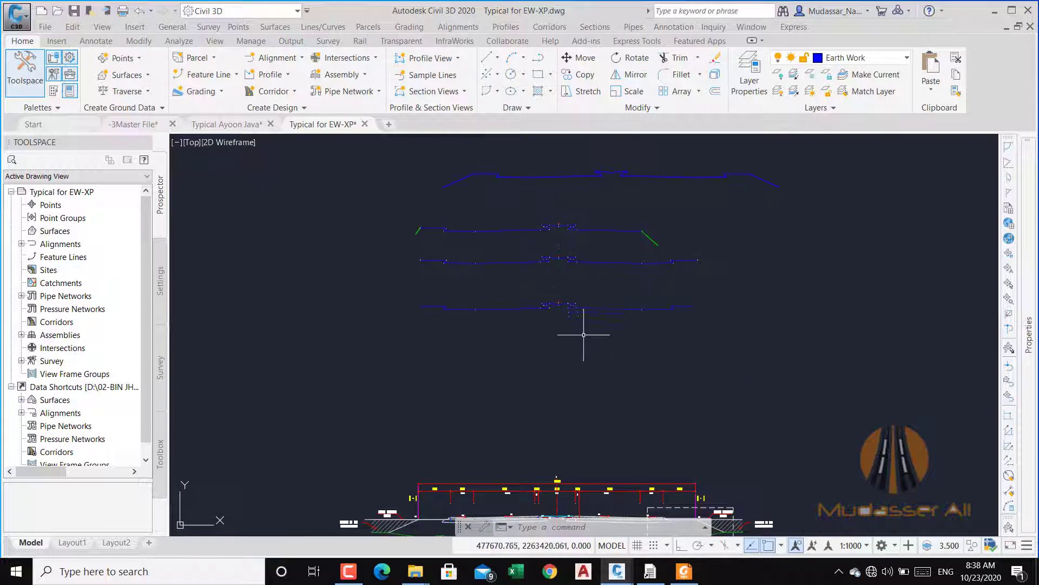
Examine points -1, -2 and 9 on the median centerline of the detailed cross section.
scroll(542, 325, "up", 5)
scroll(542, 326, "up", 8)
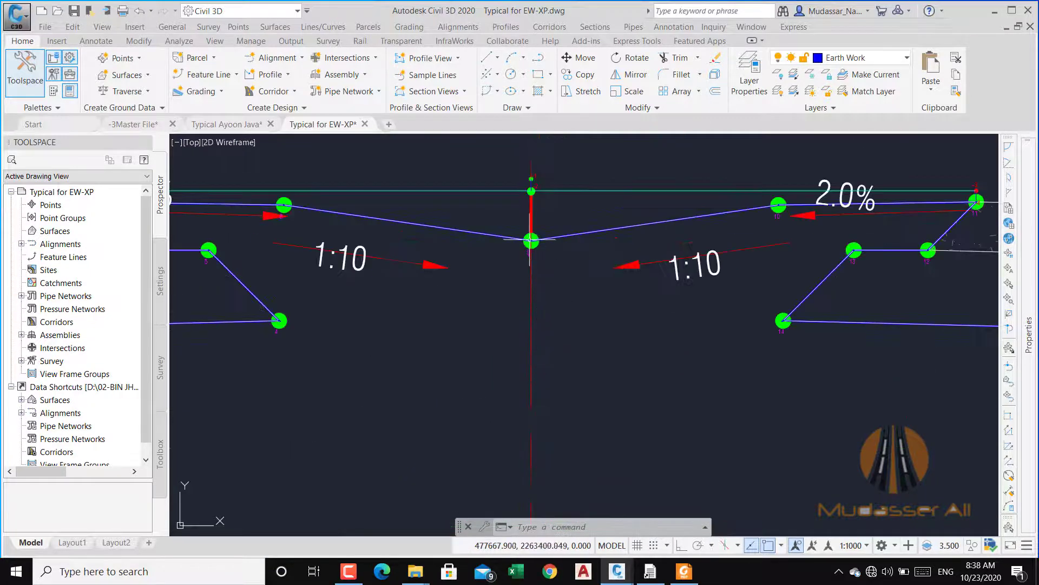
scroll(542, 168, "down", 2)
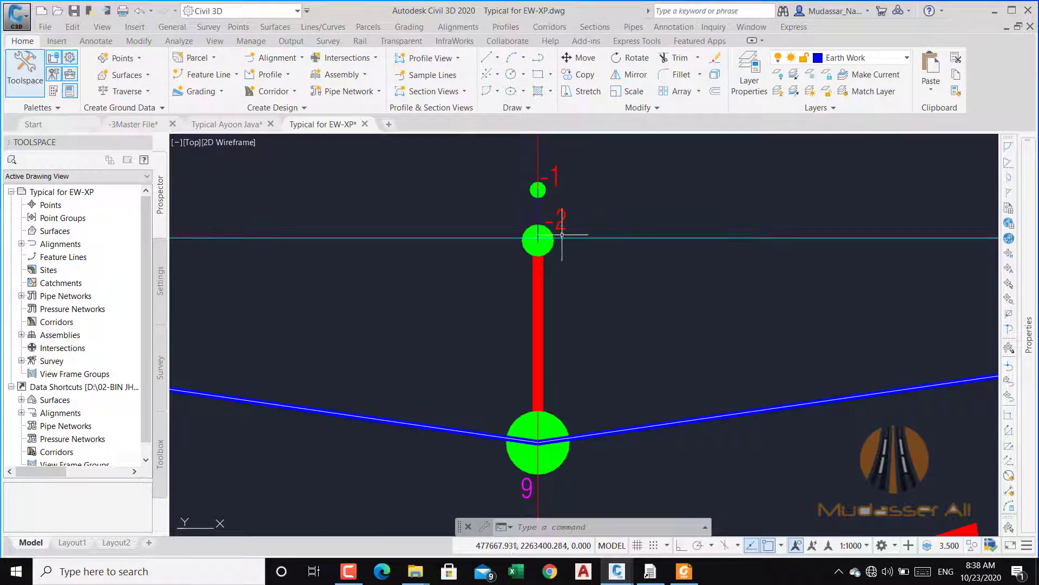
mouse_move(559, 239)
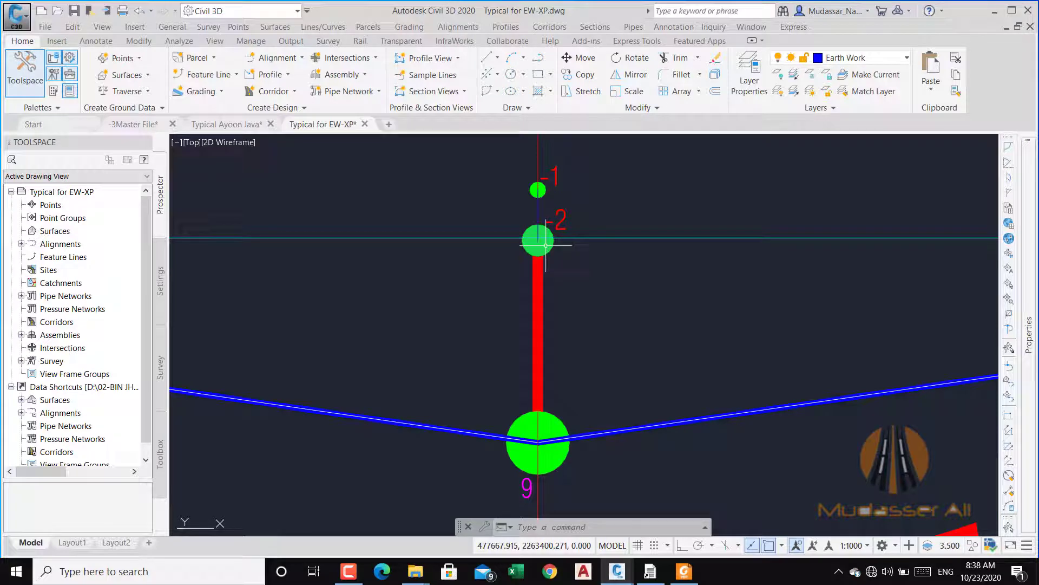
scroll(538, 238, "down", 6)
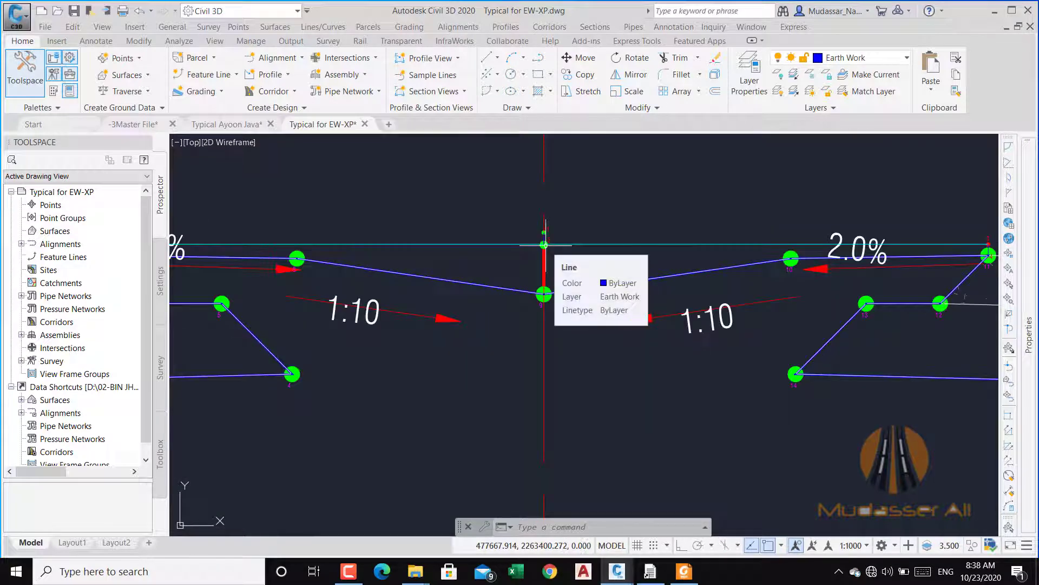
scroll(544, 245, "up", 1)
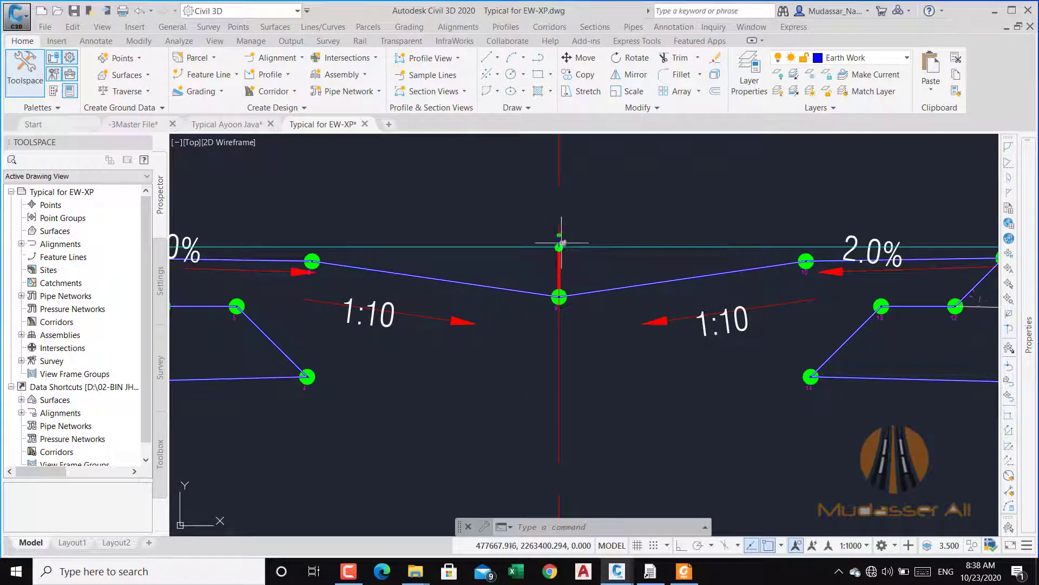
scroll(553, 237, "up", 4)
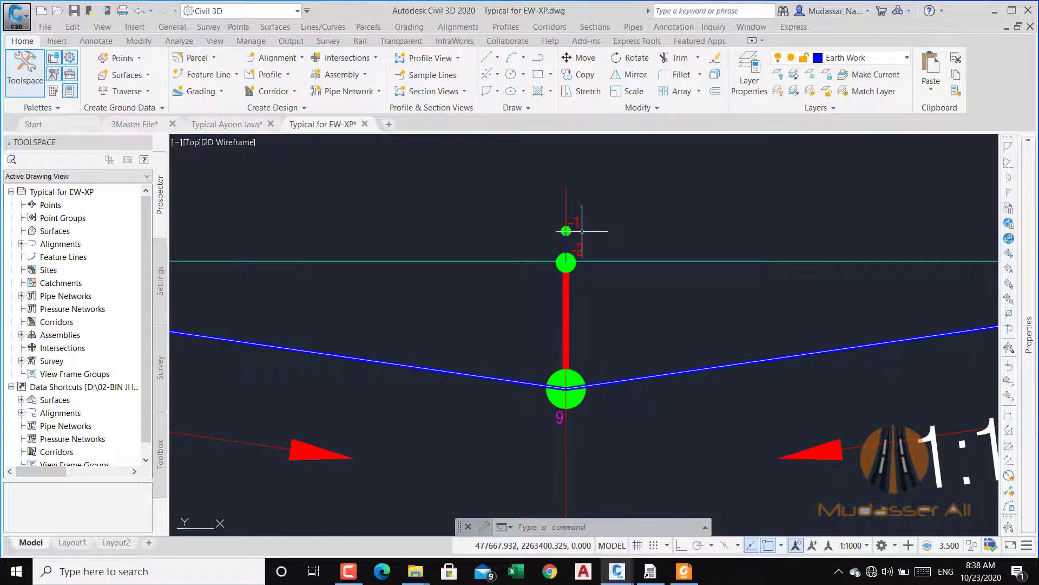
Examine the whole 30 m R.O.W section and its green-marked points from the median centerline outward to the driveway layers.
scroll(546, 285, "down", 10)
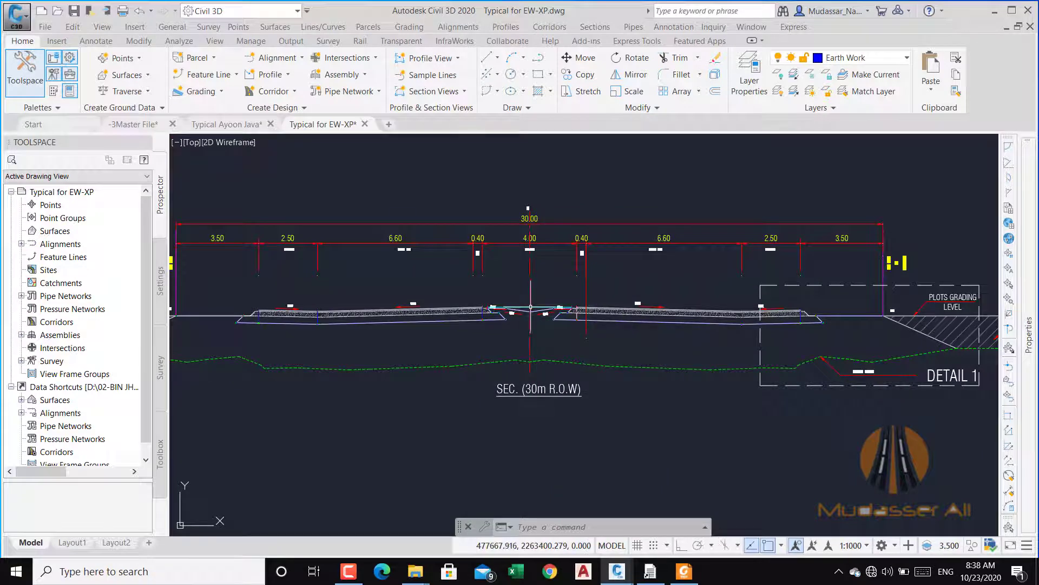
scroll(534, 317, "up", 2)
scroll(533, 318, "up", 8)
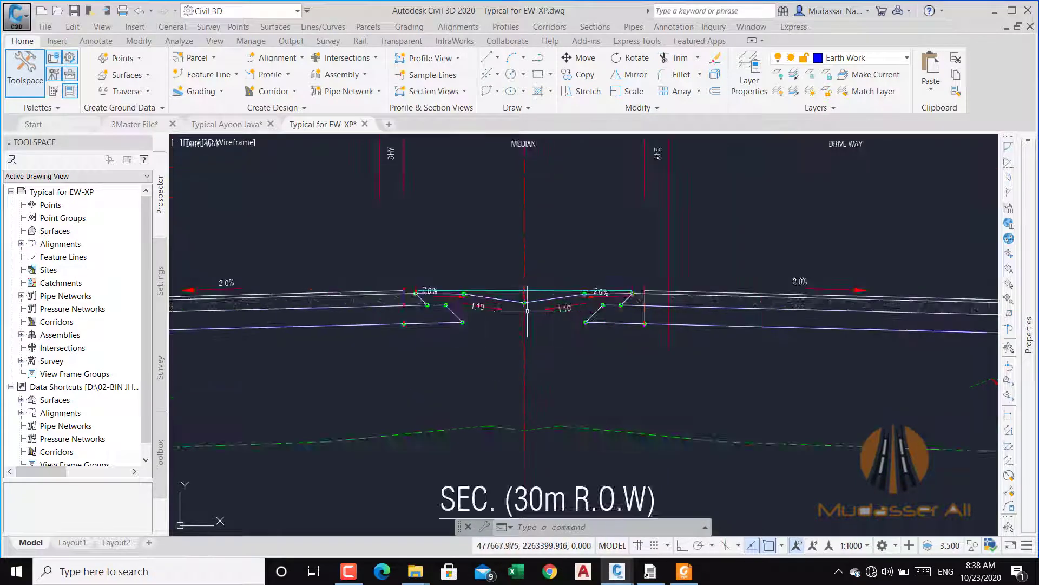
scroll(552, 233, "down", 4)
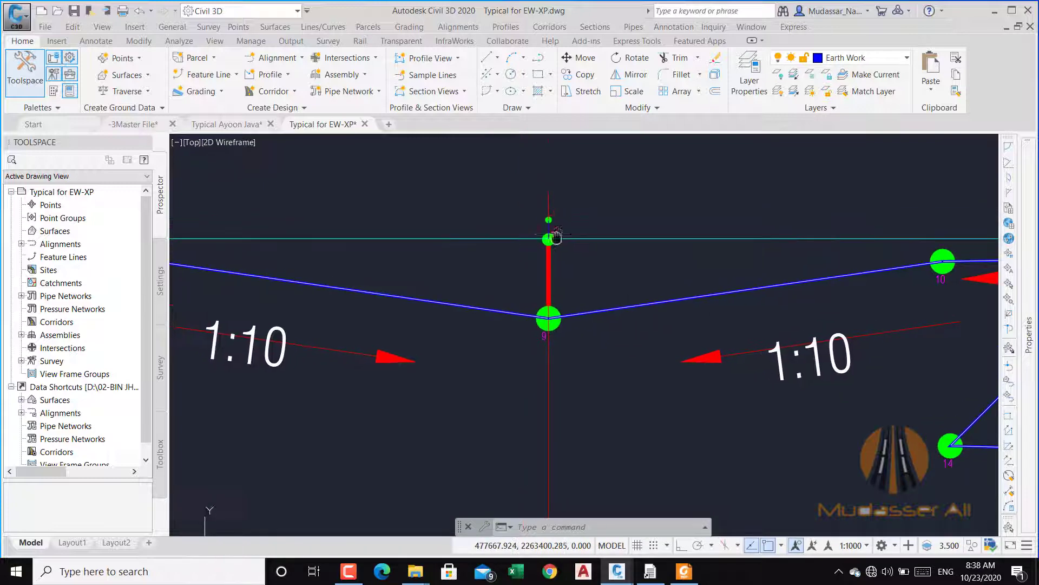
scroll(554, 229, "down", 1)
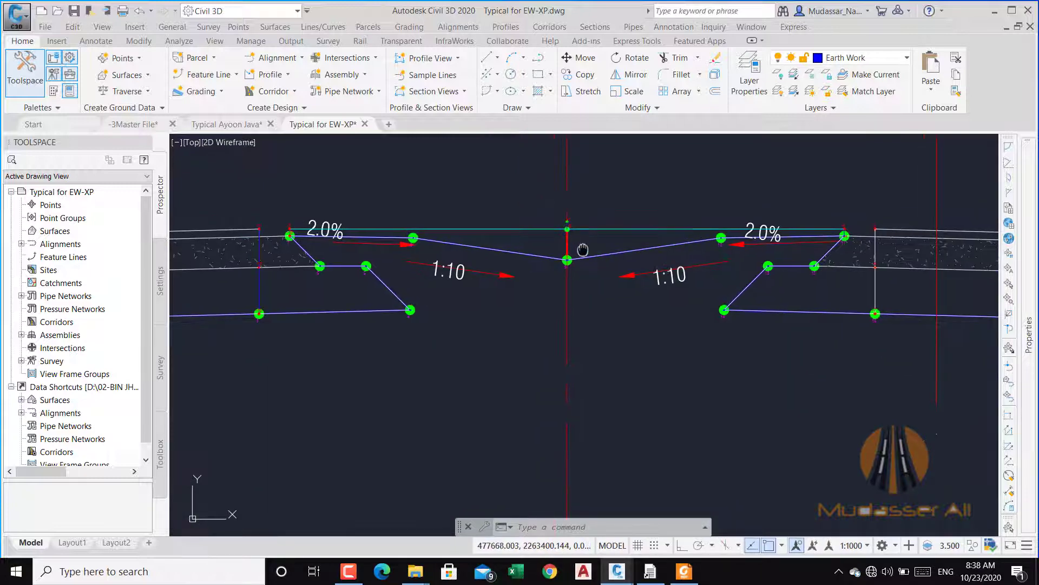
scroll(548, 225, "down", 3)
scroll(688, 238, "up", 5)
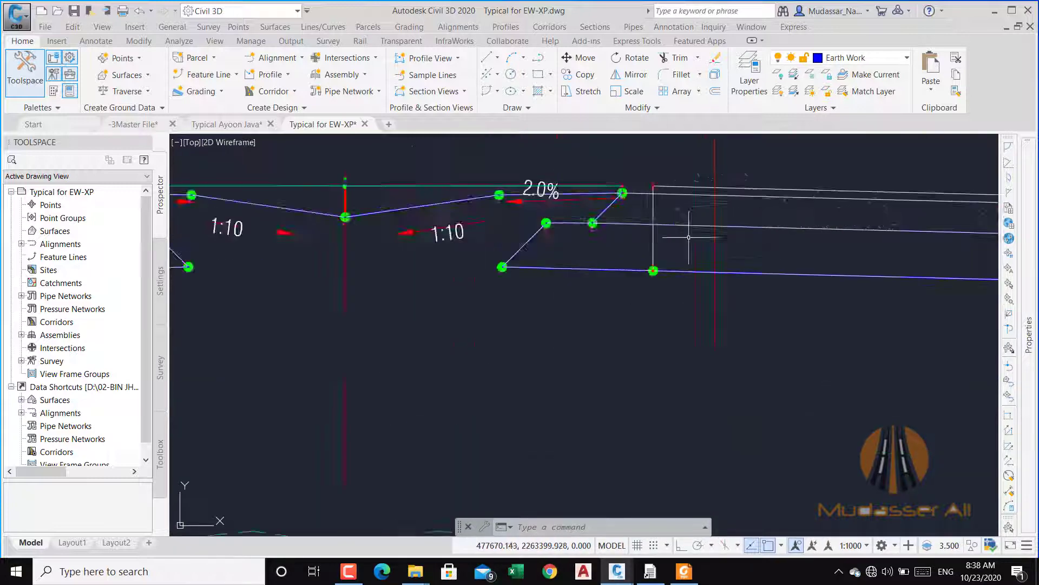
Examine the green-marked points beside the median and the full 30 m R.O.W section out to the plots grading level.
middle_click_drag(628, 157, 618, 234)
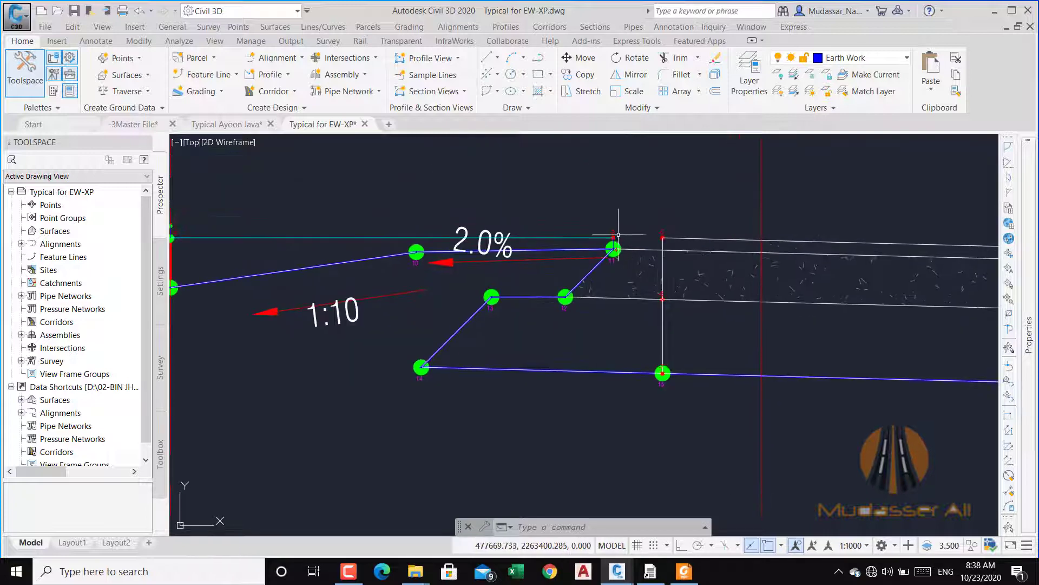
scroll(613, 232, "down", 4)
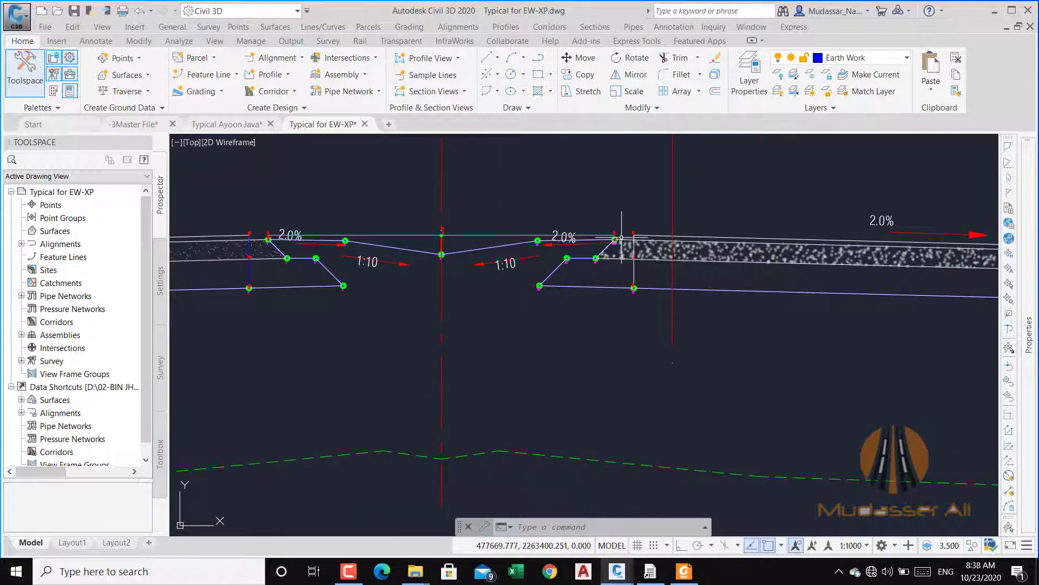
scroll(619, 227, "down", 4)
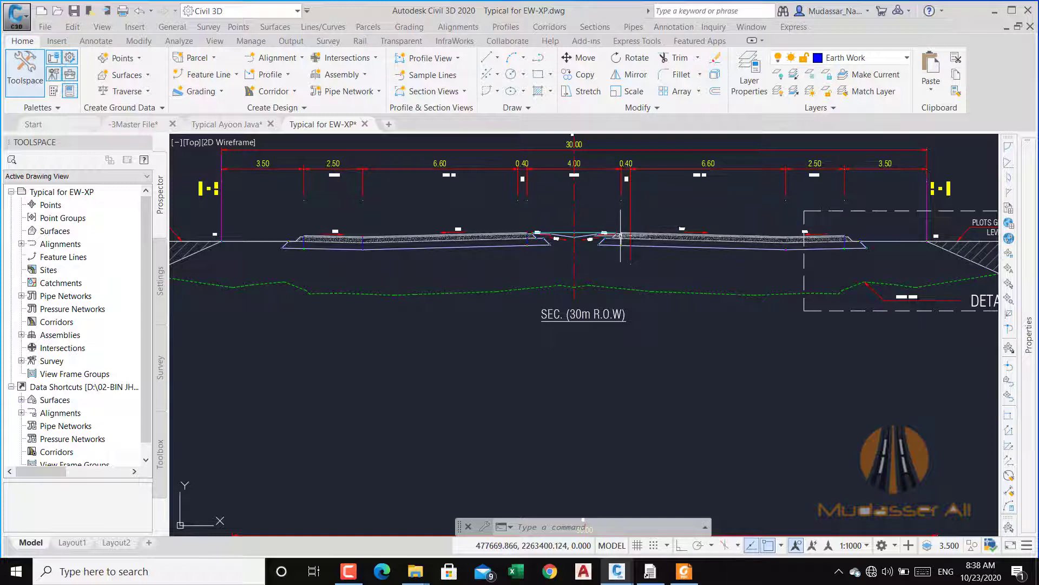
middle_click_drag(341, 245, 469, 248)
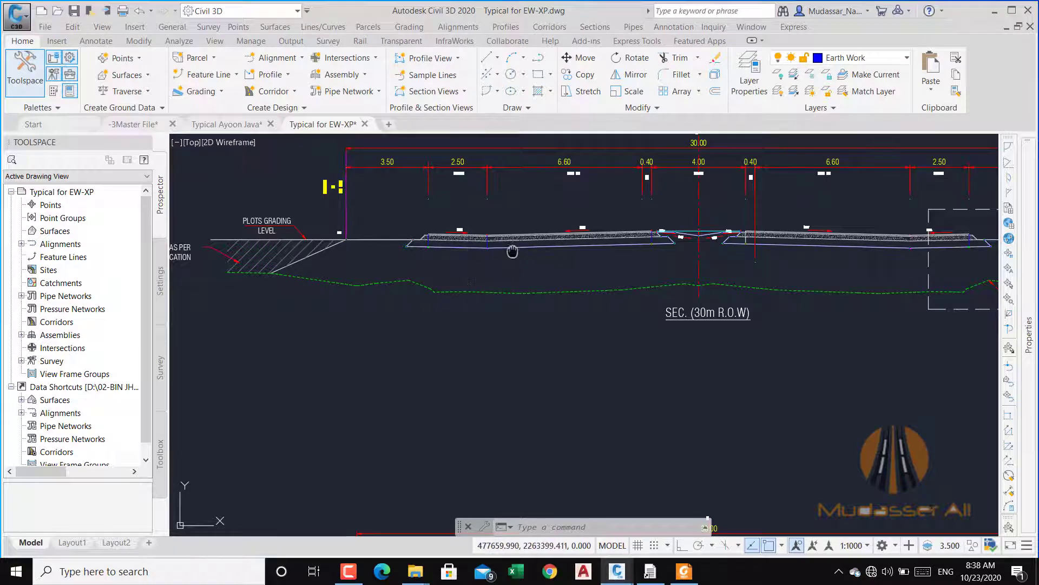
middle_click_drag(512, 251, 481, 270)
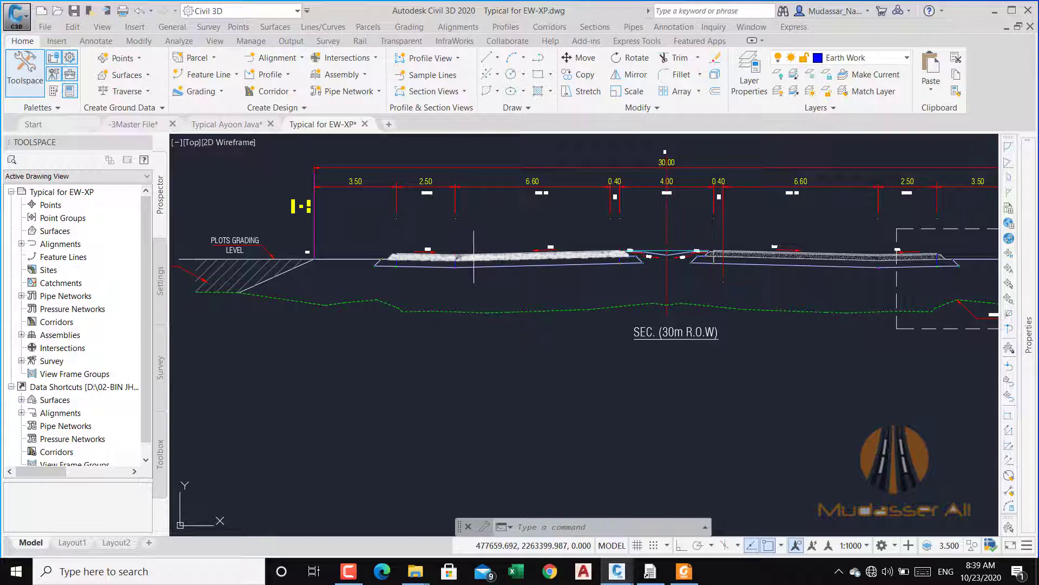
middle_click_drag(511, 281, 457, 284)
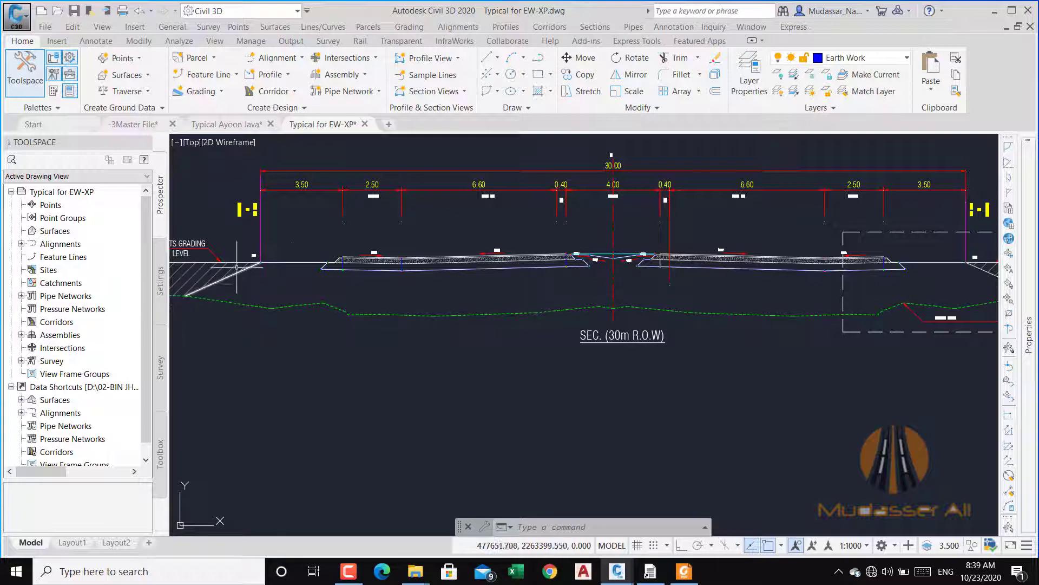
scroll(409, 258, "down", 6)
middle_click_drag(440, 285, 447, 400)
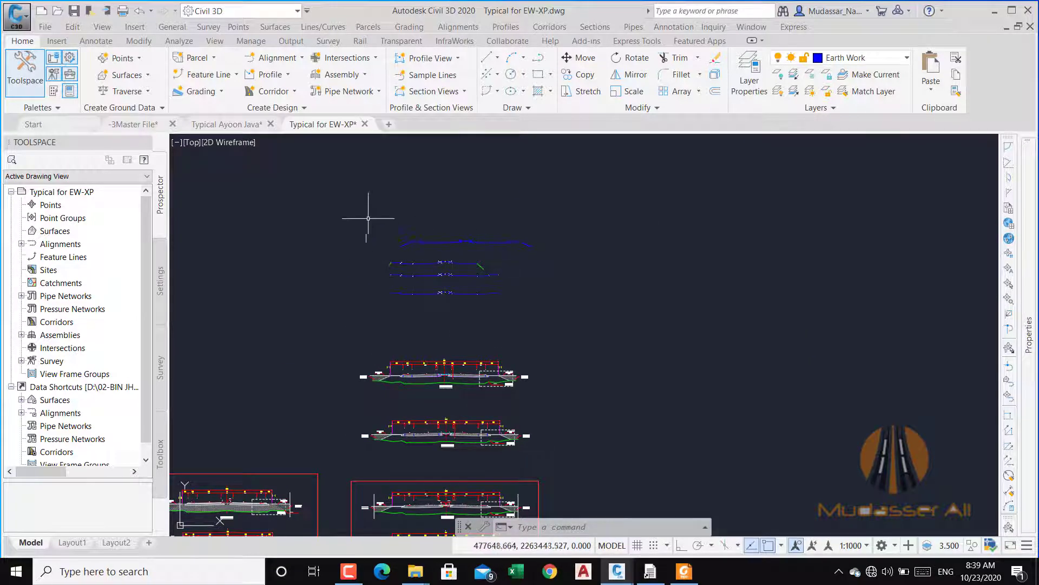
scroll(435, 396, "up", 6)
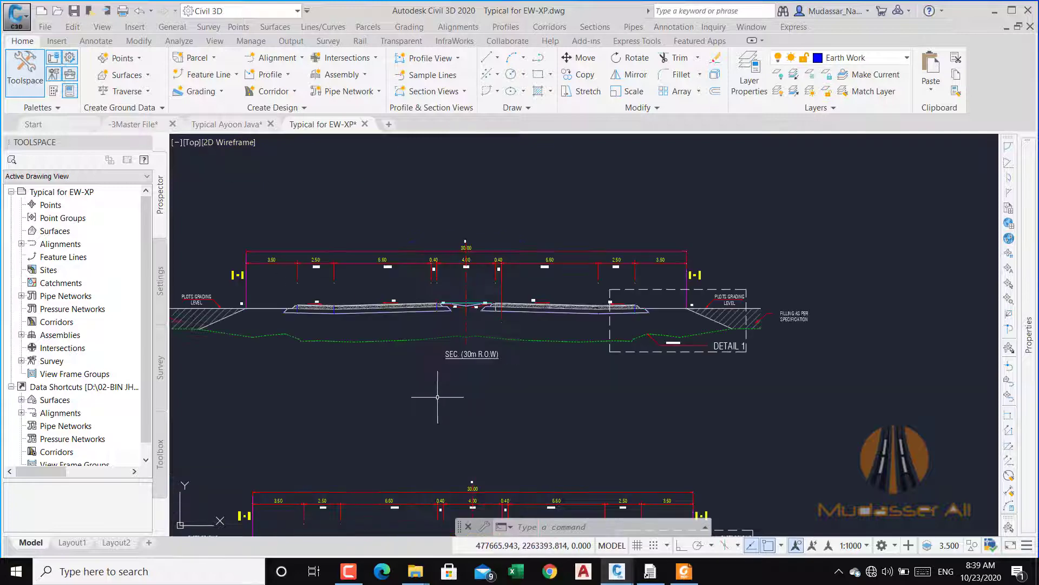
scroll(468, 270, "up", 4)
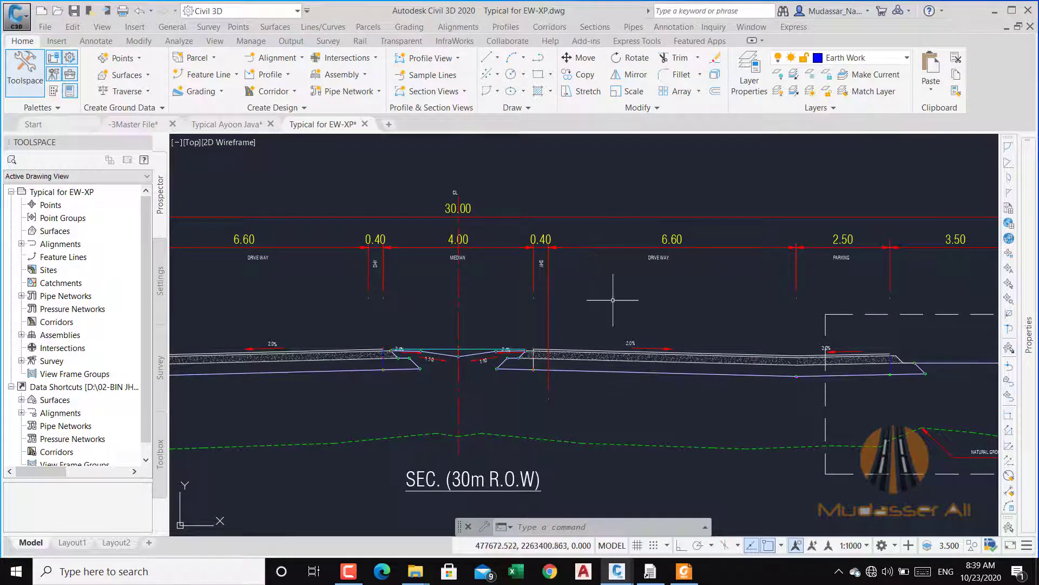
Switch to the Typical Ayoon Java drawing and examine its road section from the median to the outer edge layers.
left_click(228, 124)
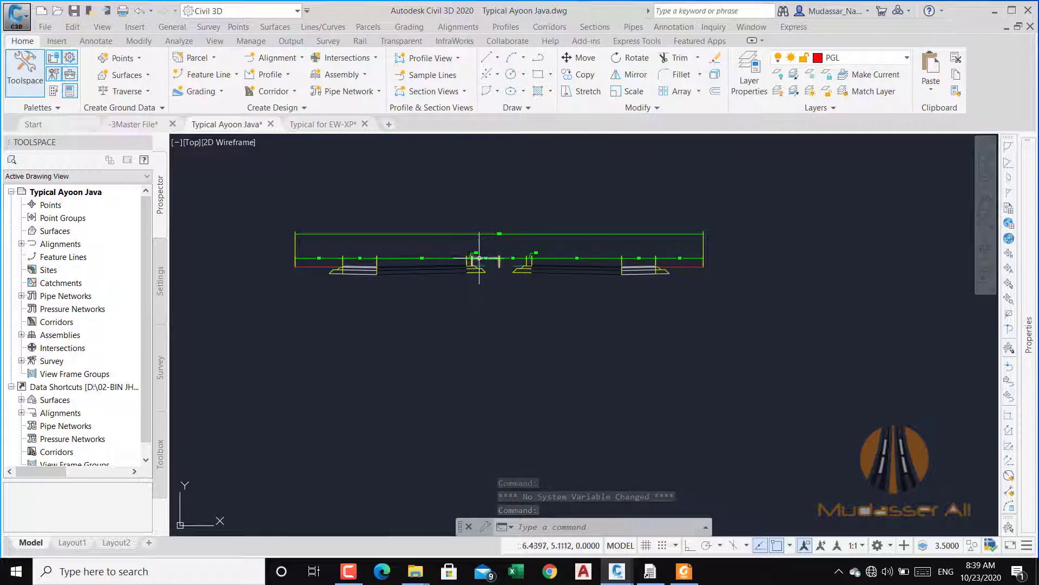
scroll(421, 273, "up", 3)
scroll(493, 259, "up", 2)
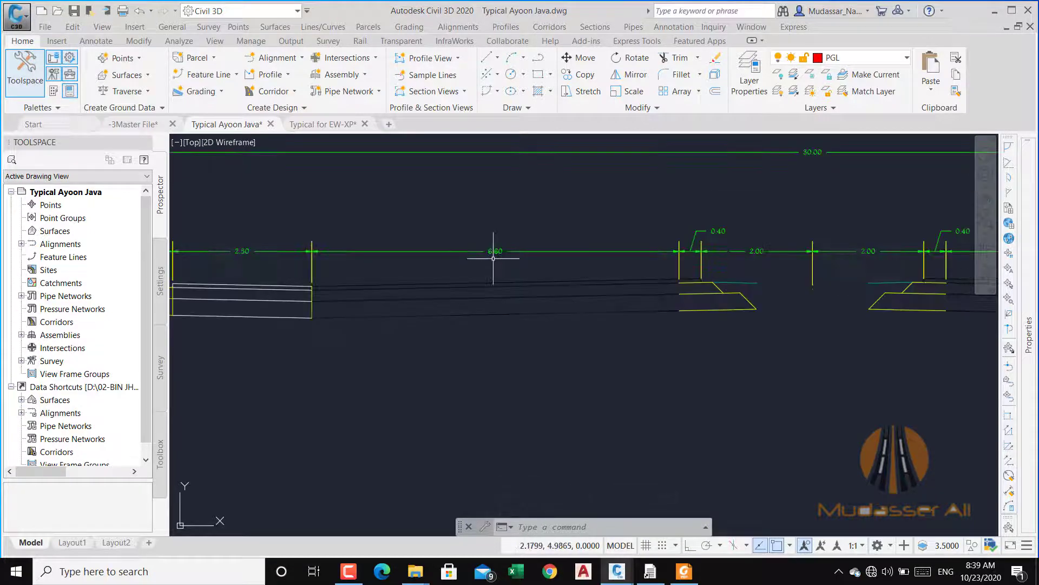
scroll(506, 255, "down", 2)
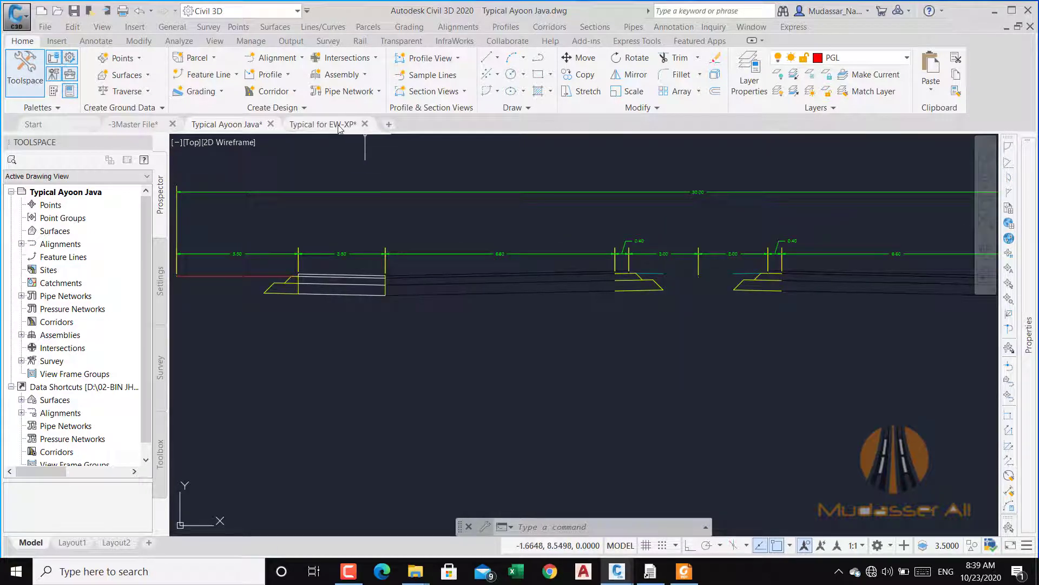
scroll(533, 230, "down", 4)
key("ctrl+a")
scroll(435, 268, "up", 4)
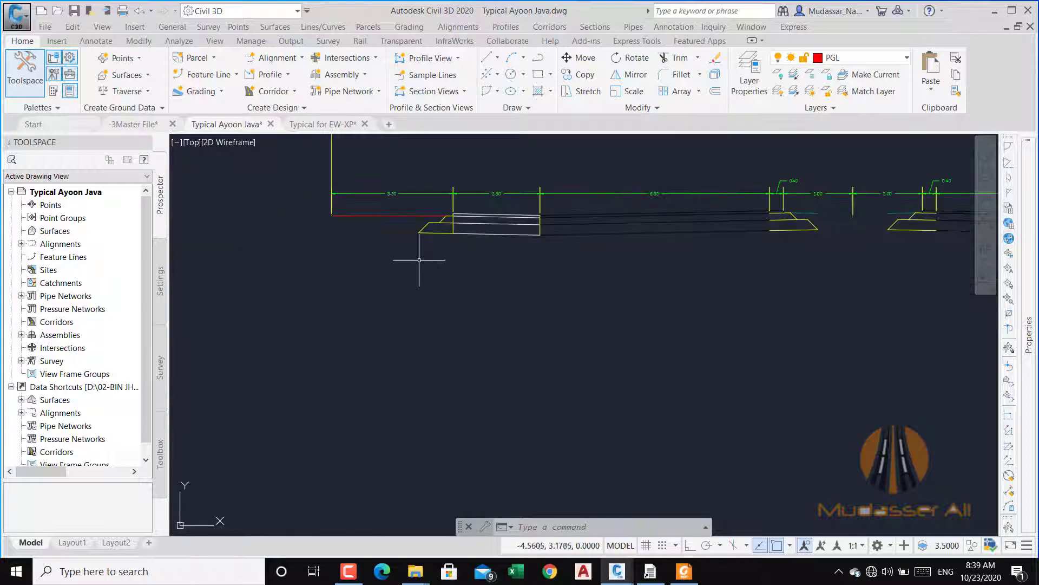
key("Escape")
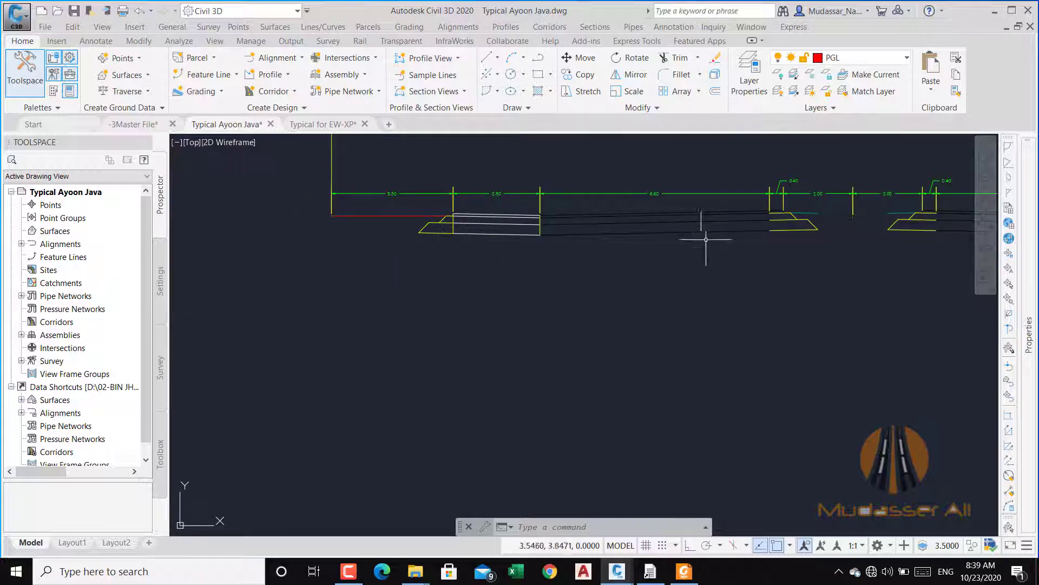
Return to the Typical for EW-XP drawing and examine the numbered TPI-4 section points around the PGL label.
left_click(323, 124)
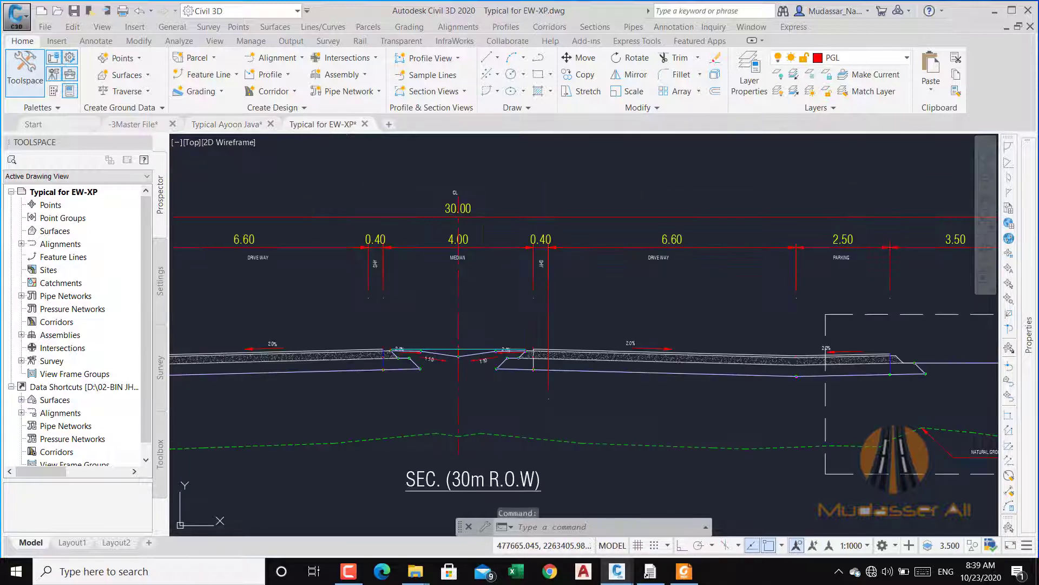
scroll(453, 274, "down", 1)
scroll(453, 275, "down", 5)
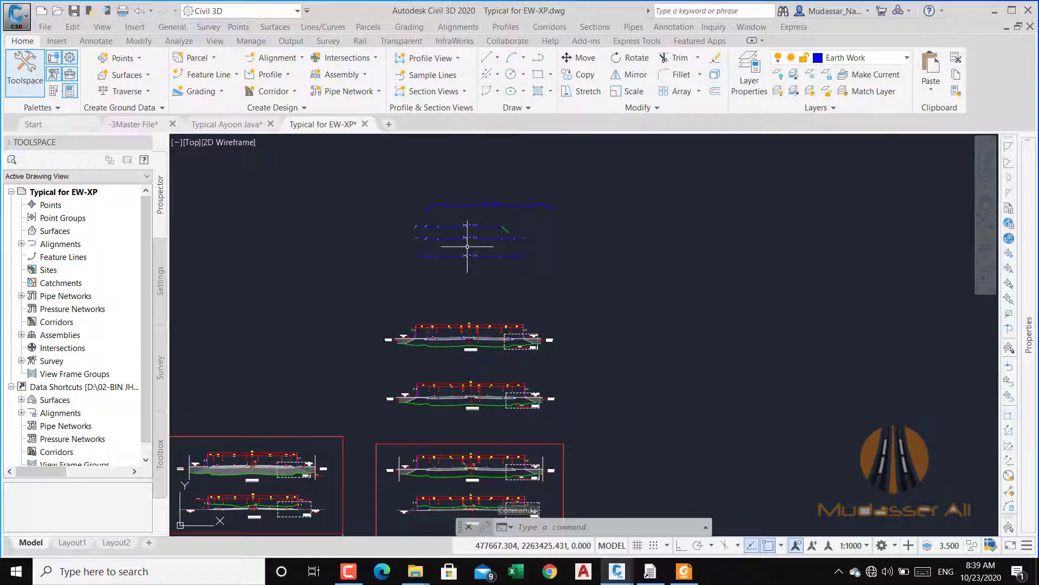
scroll(467, 246, "up", 4)
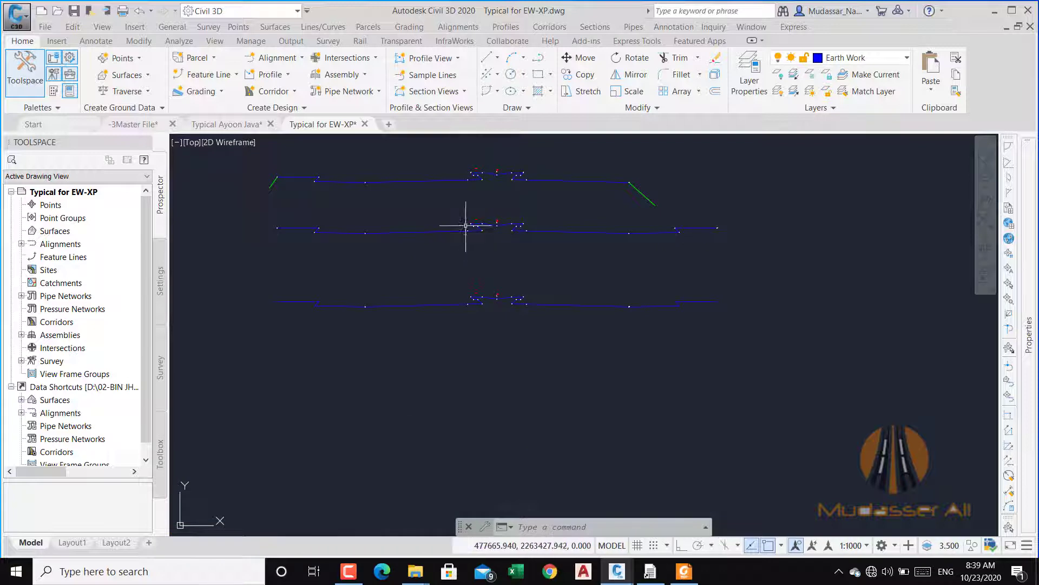
middle_click_drag(471, 216, 487, 242)
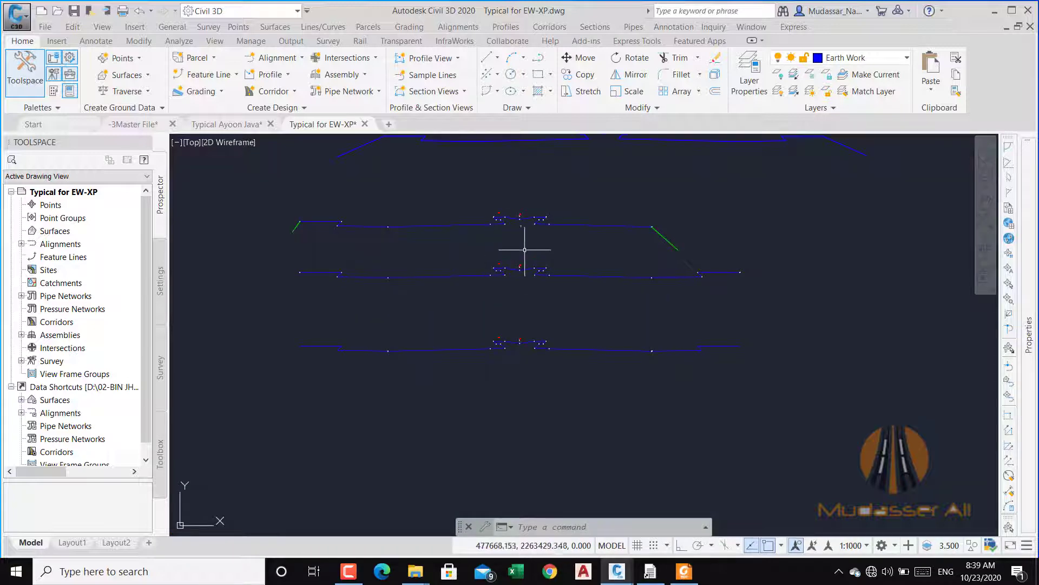
middle_click_drag(522, 251, 545, 297)
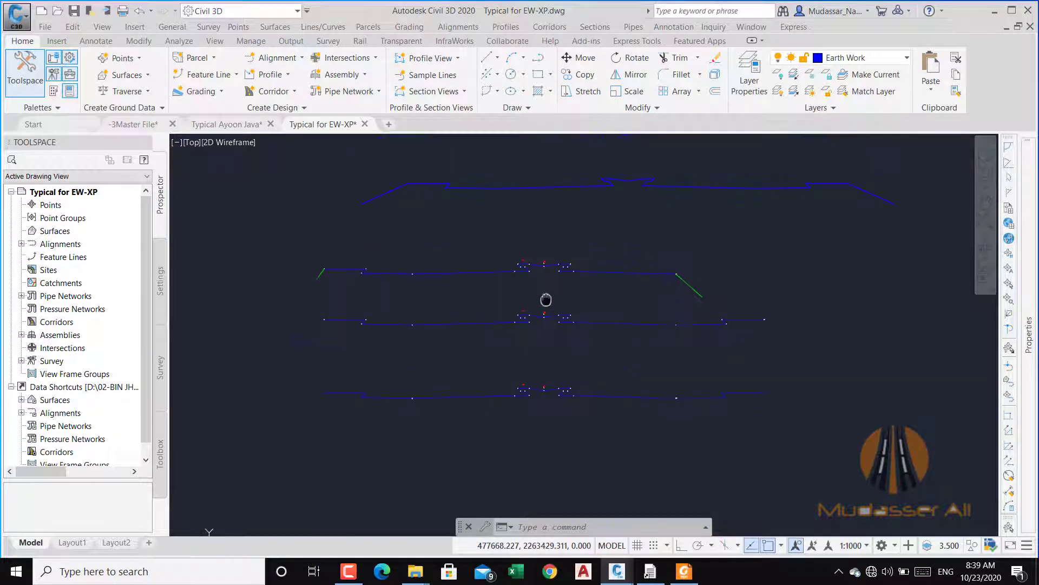
scroll(542, 262, "up", 5)
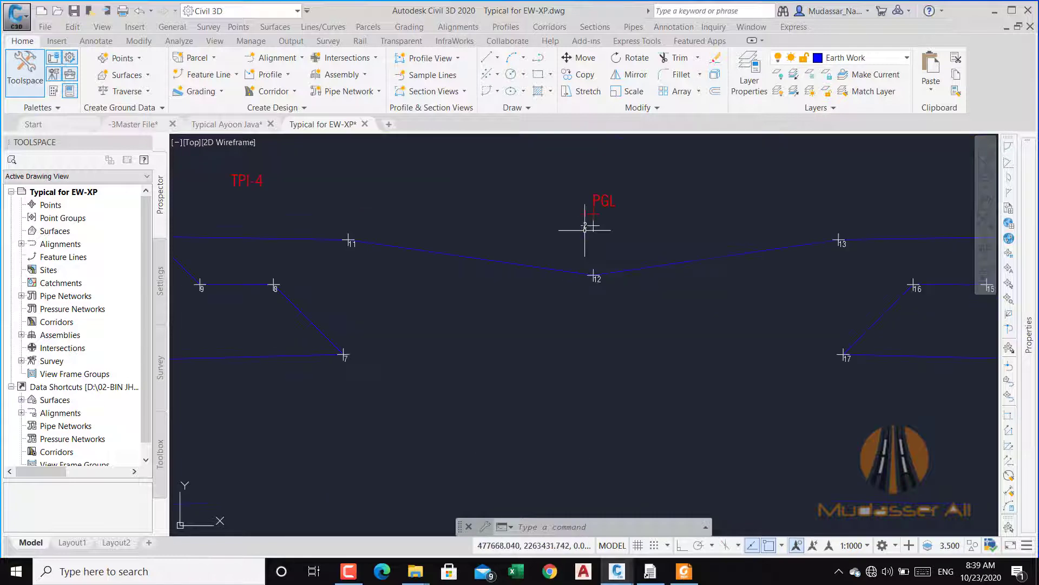
Examine the 30 m R.O.W section inside the red frame, from the plots grading area to the PGL at the median centerline.
scroll(617, 238, "down", 6)
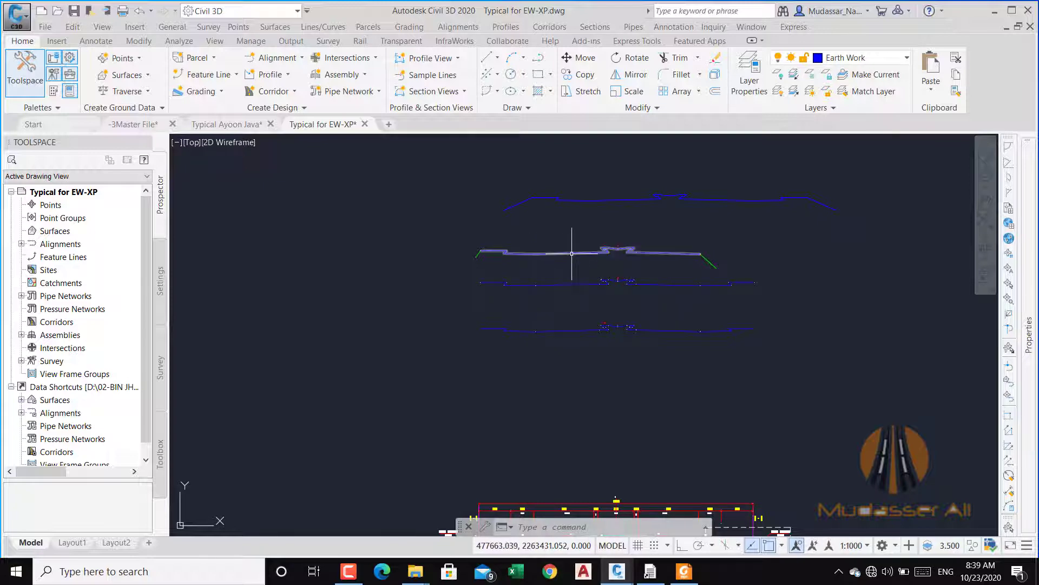
scroll(547, 200, "down", 5)
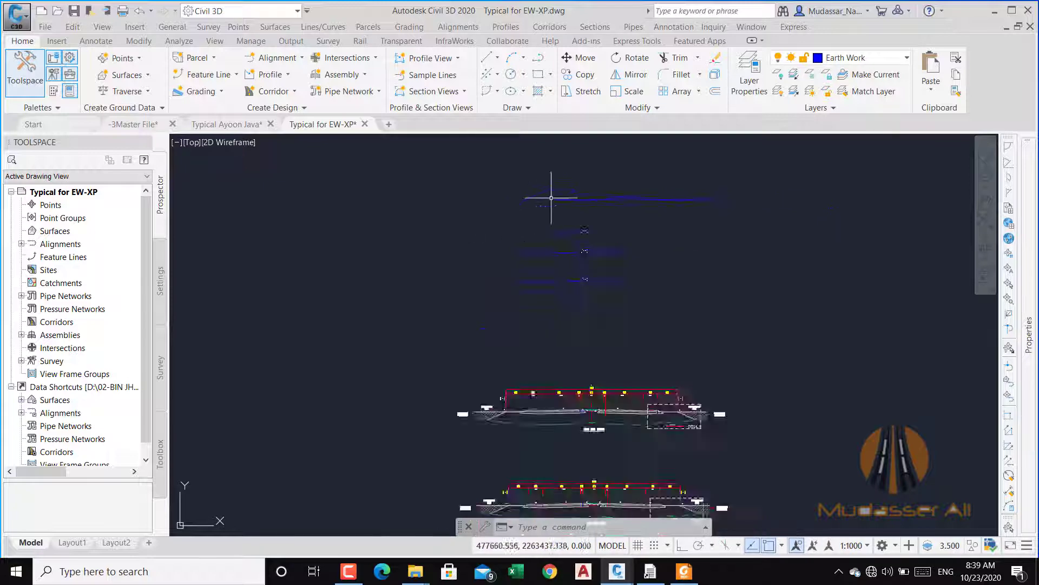
scroll(601, 287, "up", 8)
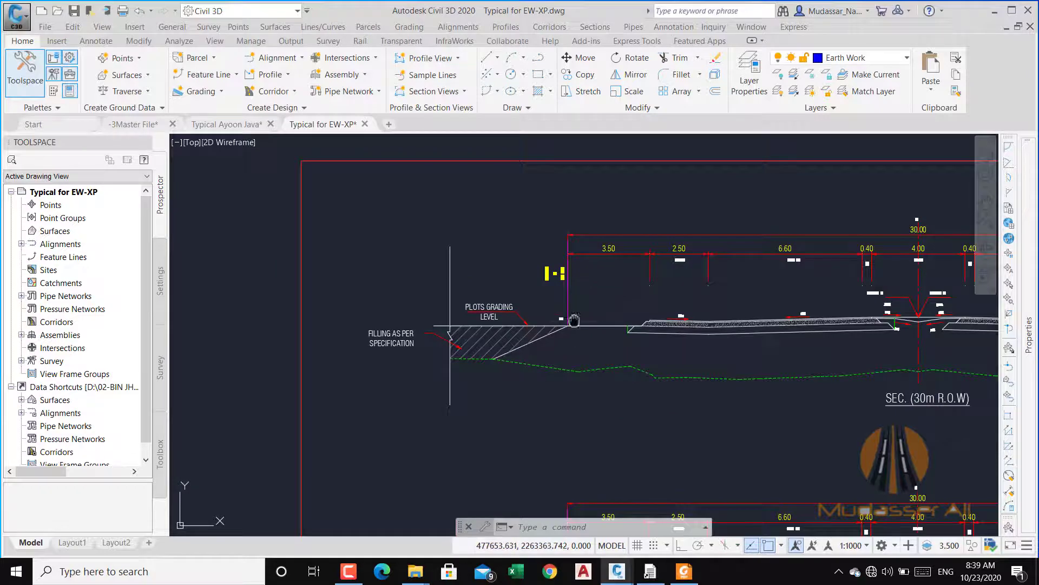
middle_click_drag(574, 320, 463, 319)
scroll(649, 342, "down", 6)
scroll(683, 341, "up", 6)
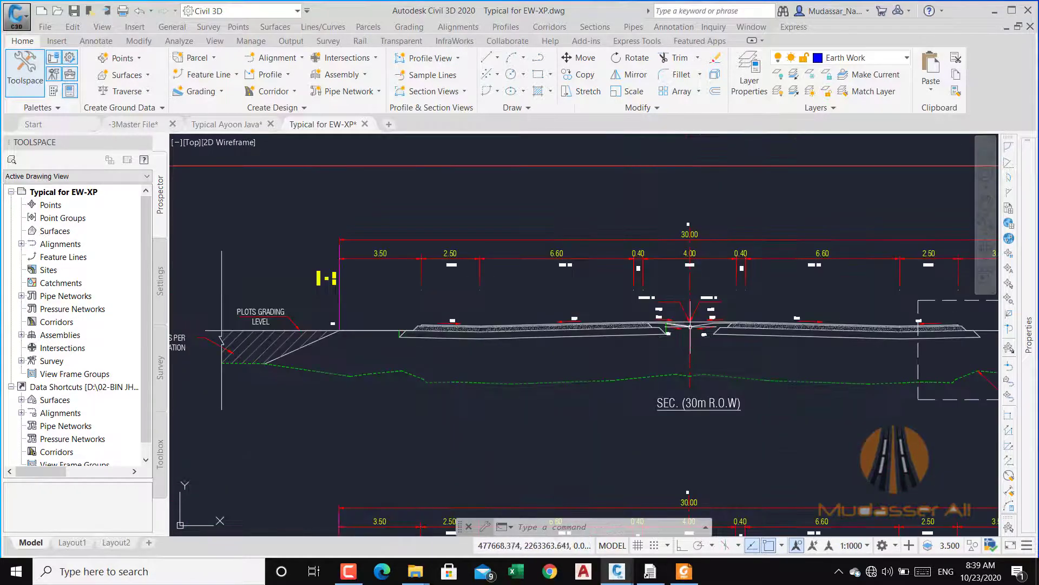
scroll(682, 340, "up", 3)
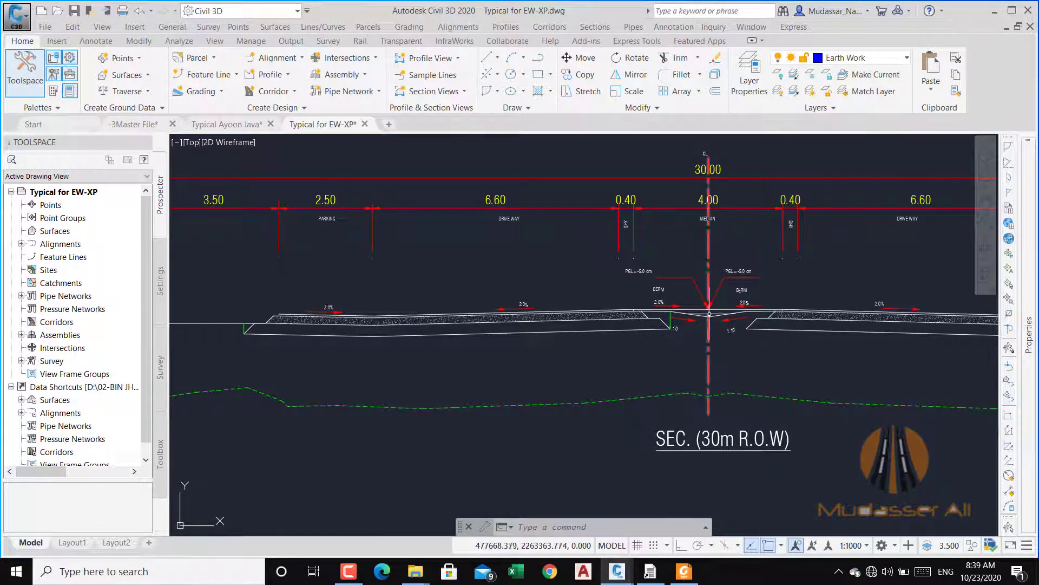
scroll(709, 346, "up", 8)
scroll(739, 270, "down", 8)
scroll(739, 270, "down", 6)
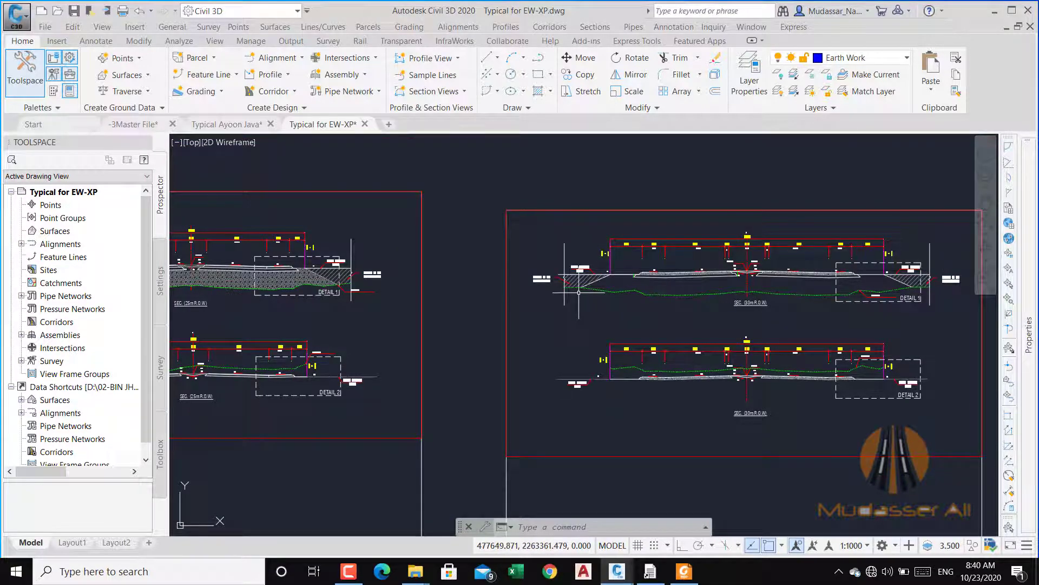
Examine the fill slope and hatched filling below the plots grading level in the framed 30 m R.O.W section.
scroll(579, 293, "up", 4)
scroll(628, 256, "up", 3)
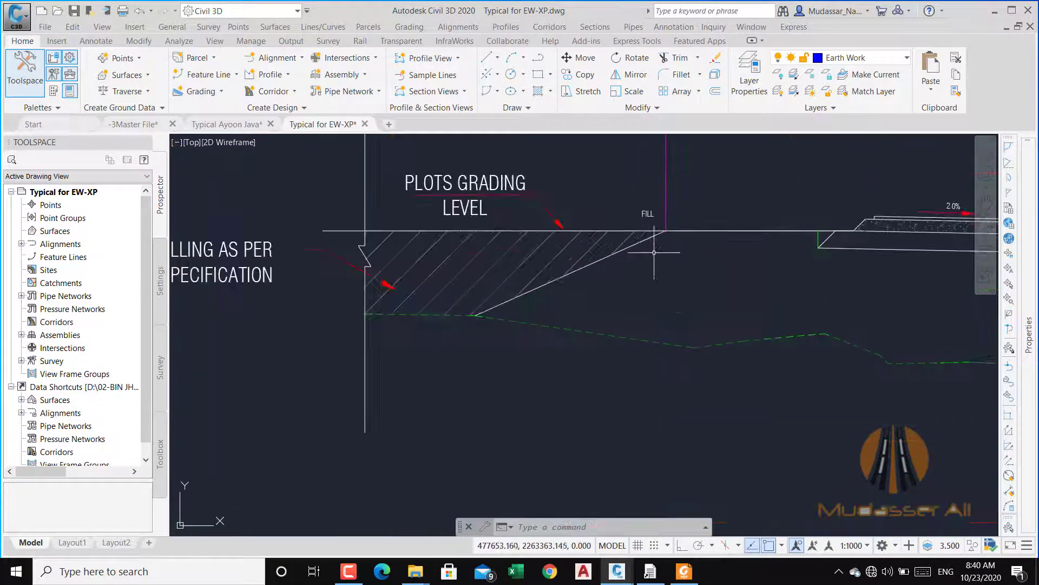
middle_click_drag(661, 240, 661, 258)
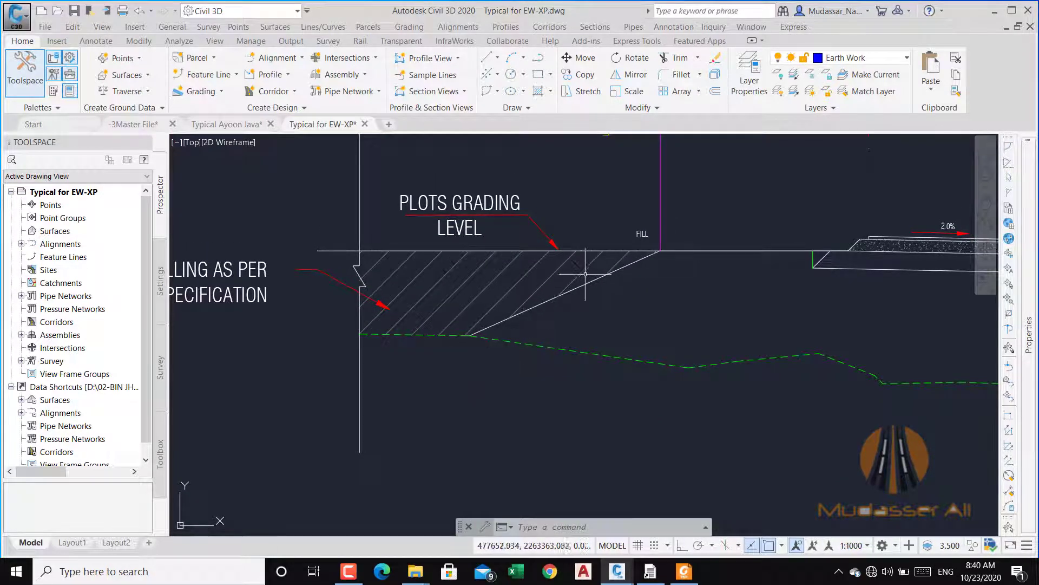
scroll(653, 270, "down", 10)
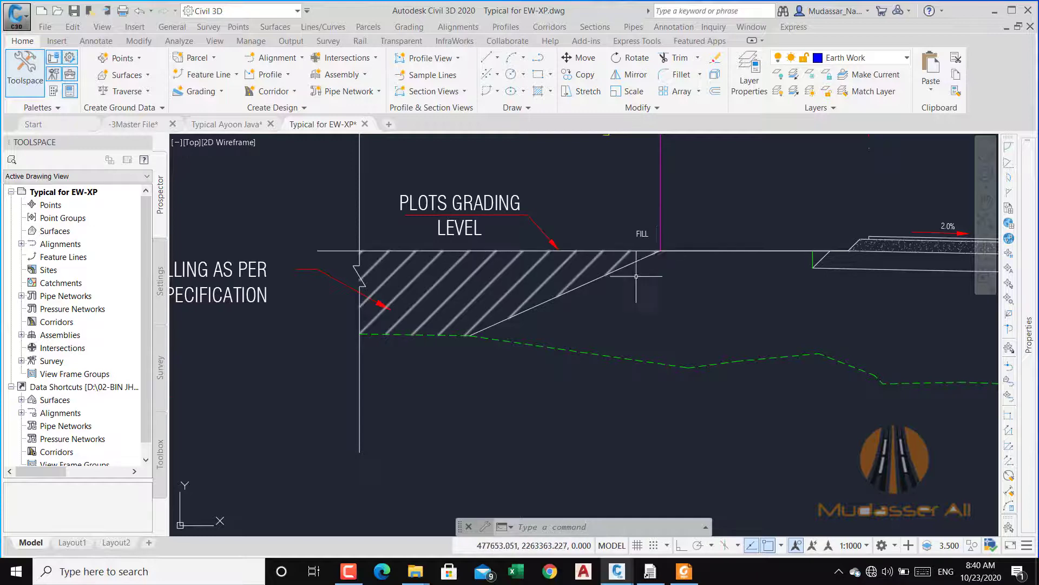
Examine the blue section line from the green side slope at its outer point to the median points below the PGL label.
scroll(598, 260, "up", 4)
scroll(599, 259, "up", 8)
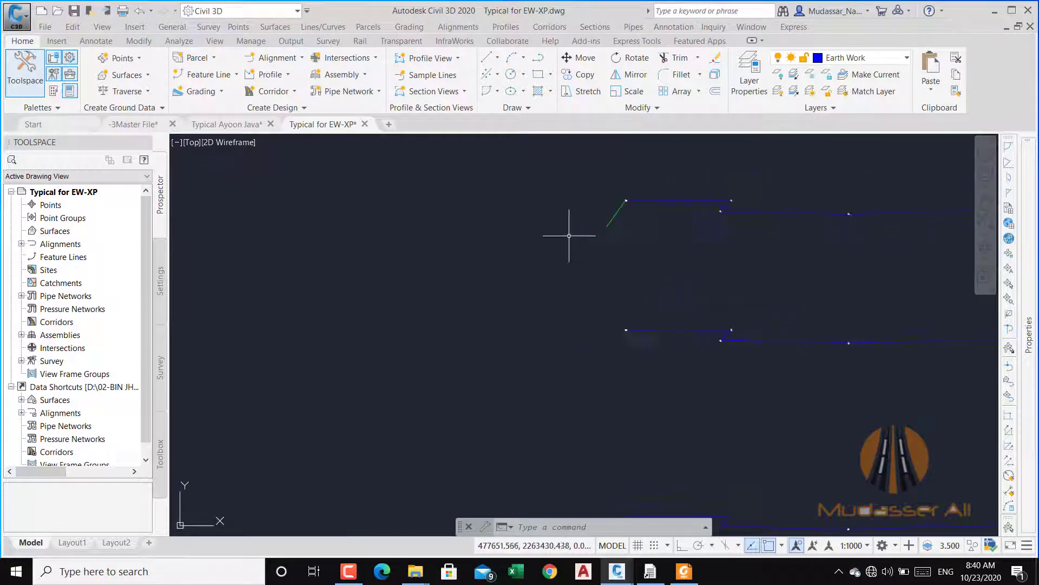
middle_click_drag(654, 213, 524, 247)
scroll(495, 224, "down", 10)
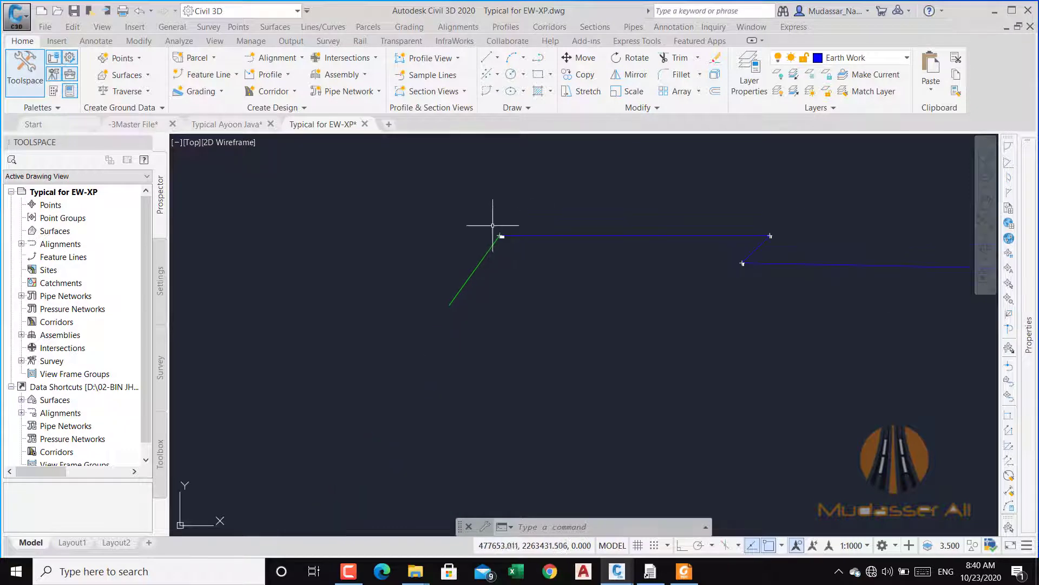
middle_click_drag(504, 246, 407, 326)
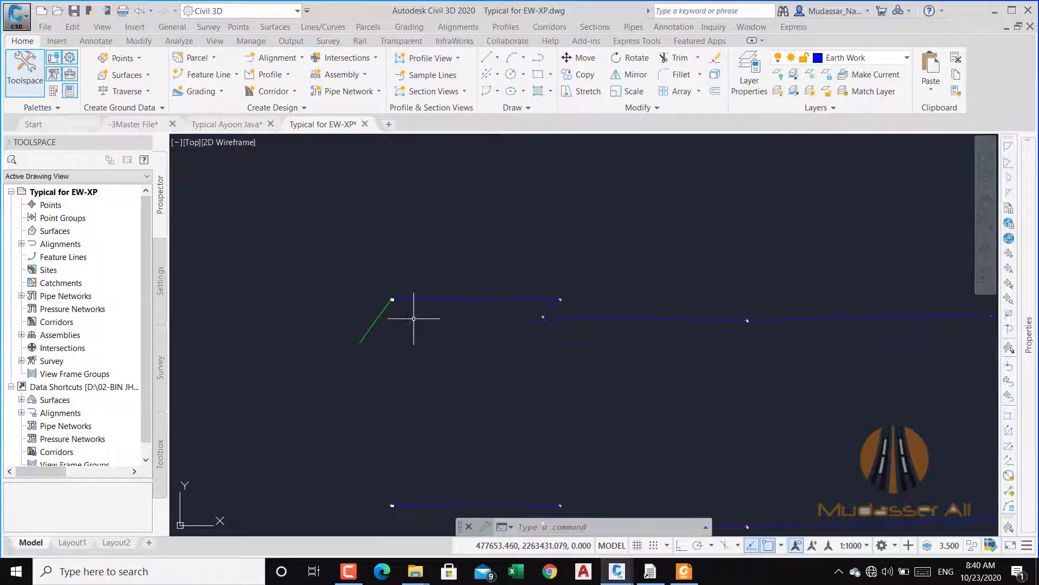
scroll(414, 318, "down", 4)
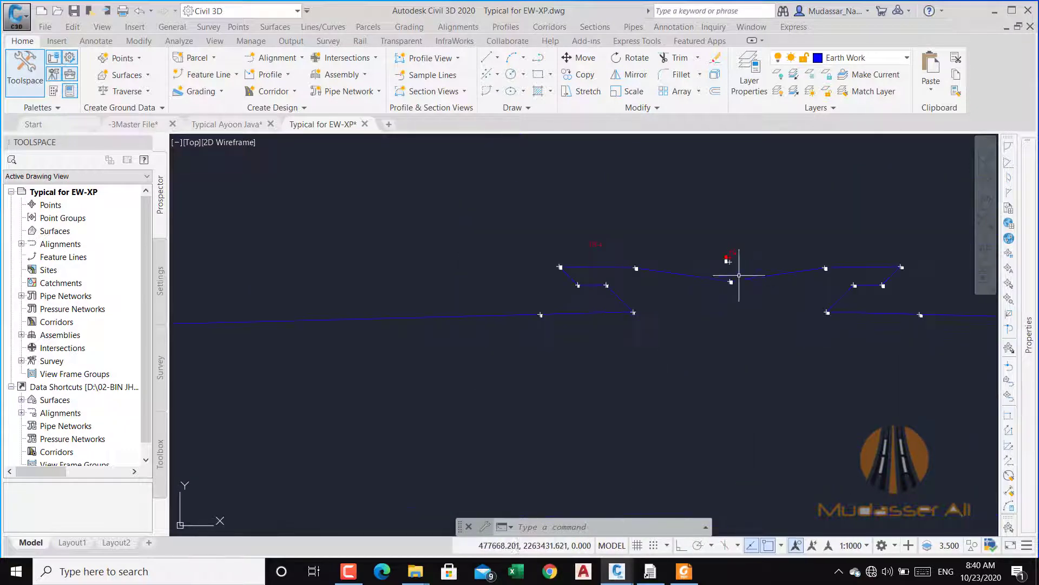
scroll(724, 254, "up", 5)
scroll(752, 273, "down", 4)
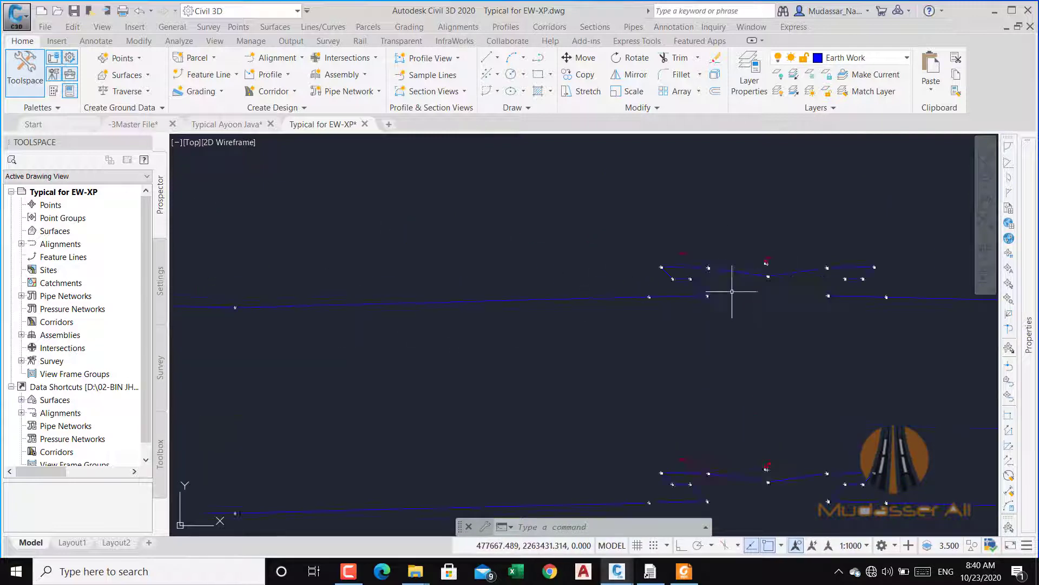
scroll(699, 295, "down", 3)
scroll(697, 243, "down", 3)
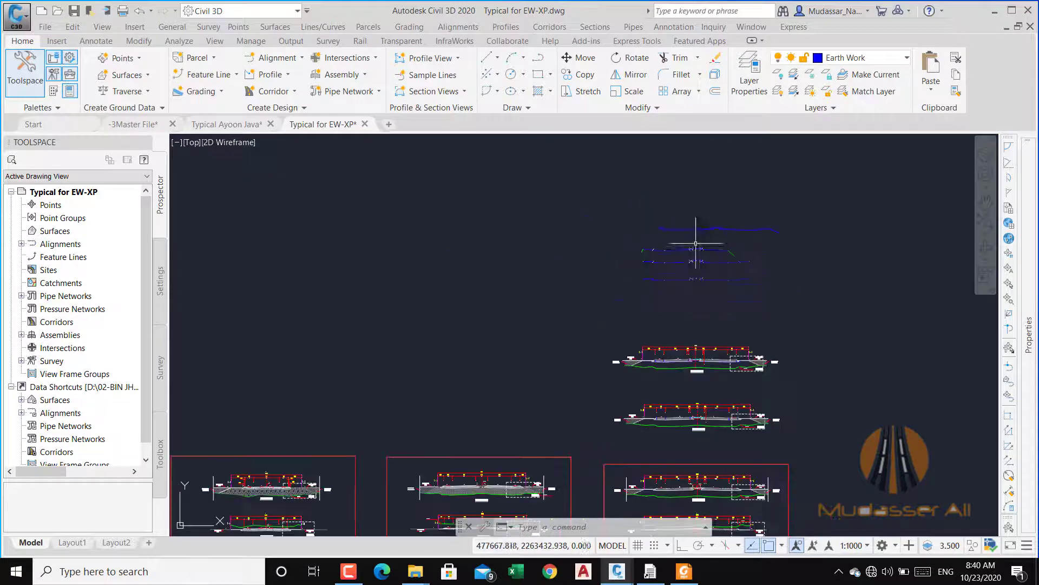
Examine the stepped pavement layer edges in the Typical Ayoon Java drawing, and return to the section lines in Typical for EW-XP.
left_click(230, 125)
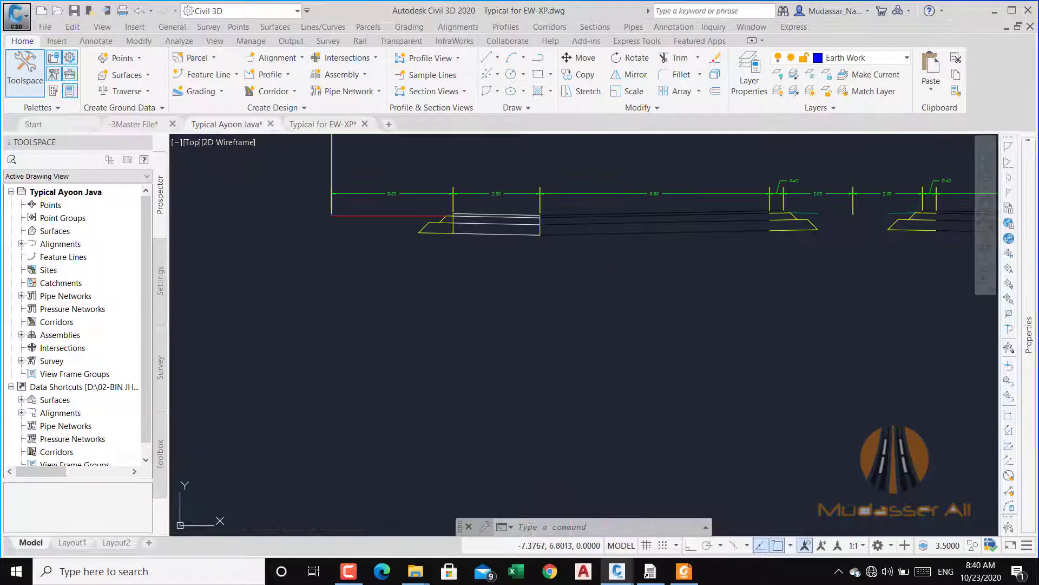
scroll(460, 225, "up", 6)
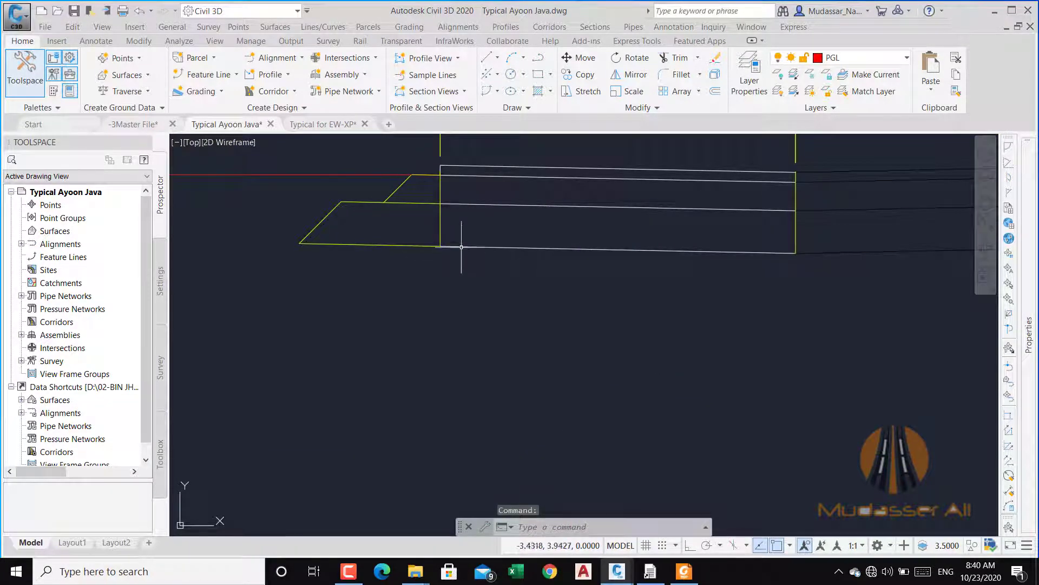
left_click(309, 125)
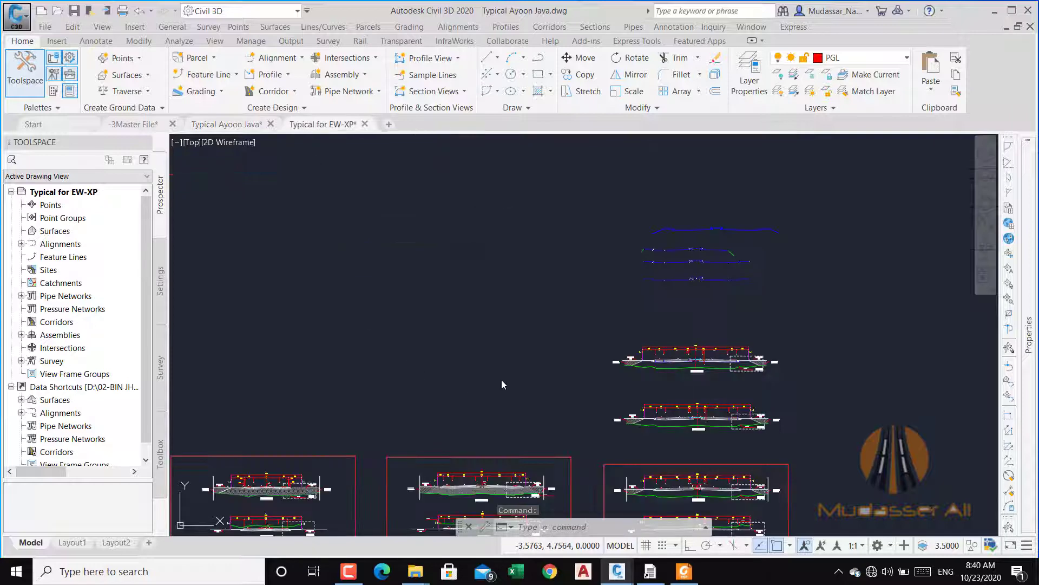
scroll(612, 238, "up", 4)
scroll(612, 238, "up", 6)
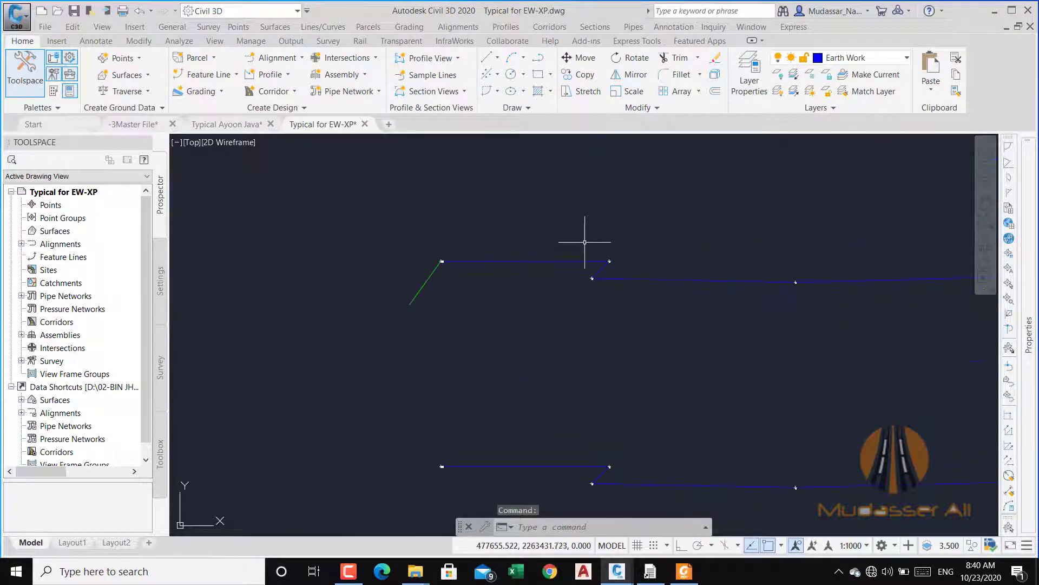
Switch to the Earthworks Quantities Calculation Program and display the typical section definition of TP4.
left_click(652, 569)
left_click(688, 157)
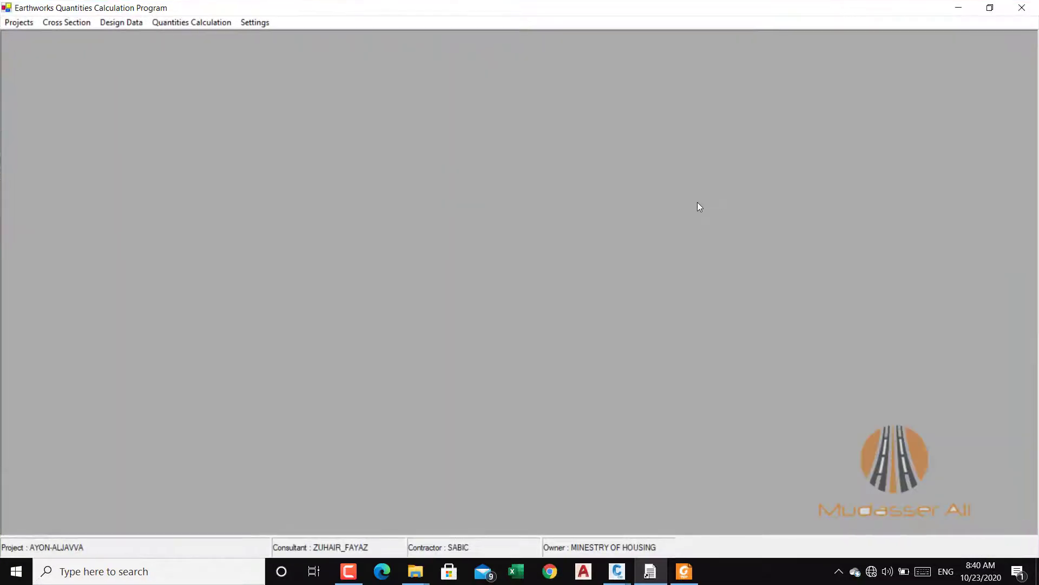
left_click(123, 27)
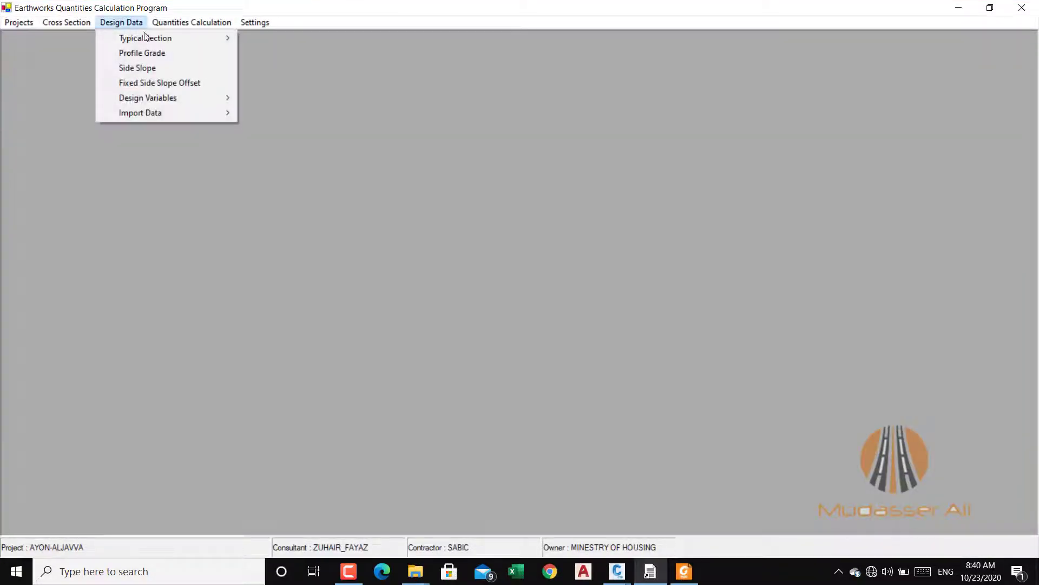
mouse_move(207, 40)
left_click(317, 40)
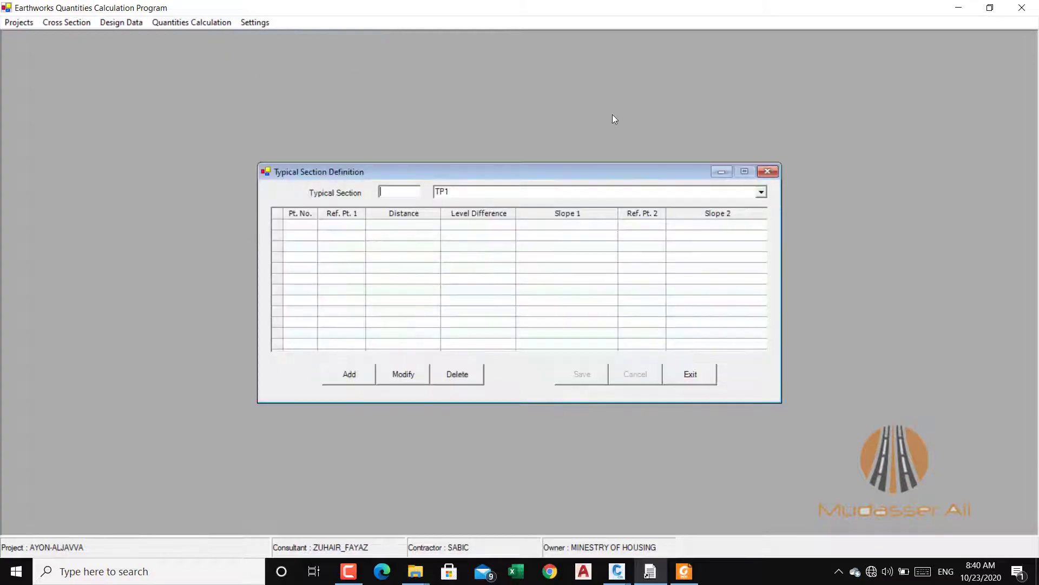
left_click(760, 193)
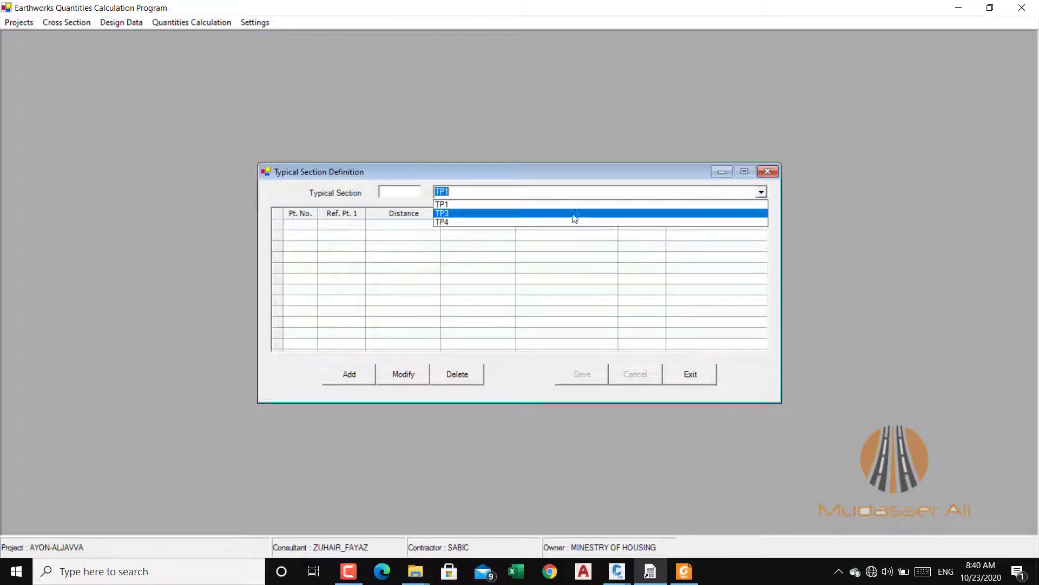
left_click(446, 221)
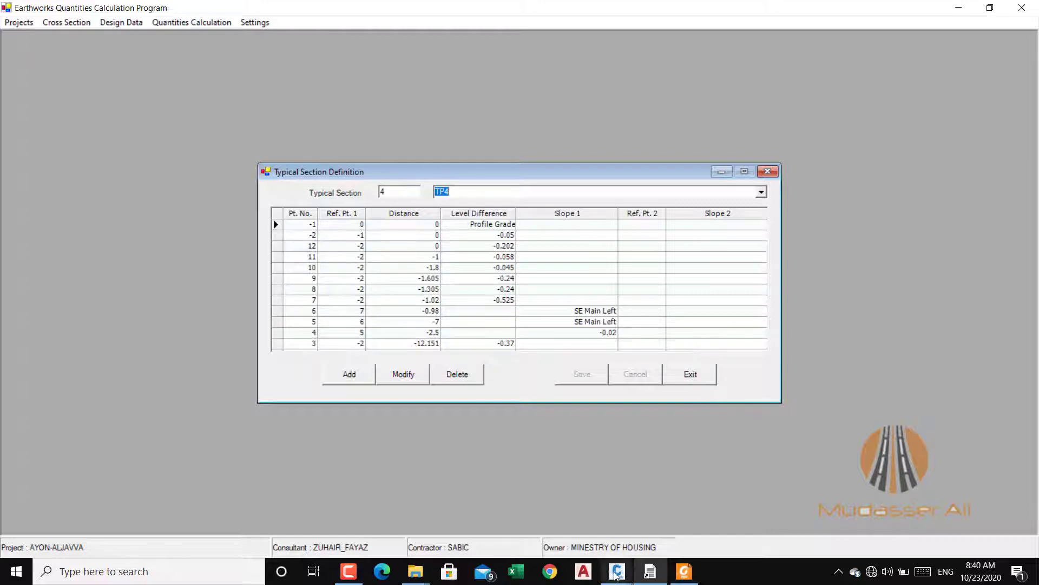
Return to Civil 3D and examine the numbered TPI-4 median points around the PGL label.
mouse_move(617, 569)
left_click(731, 502)
scroll(563, 183, "down", 4)
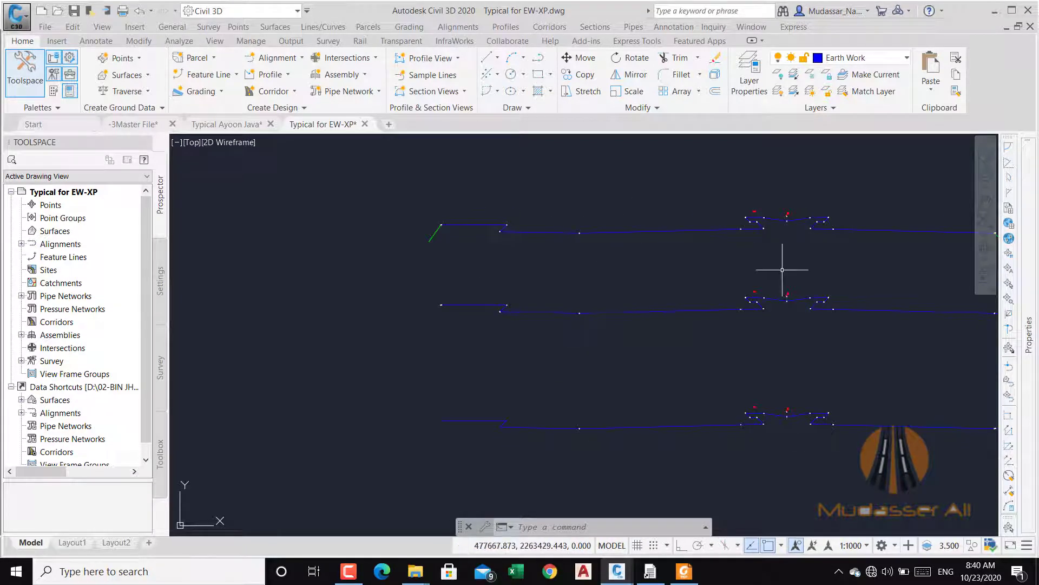
middle_click_drag(789, 271, 575, 283)
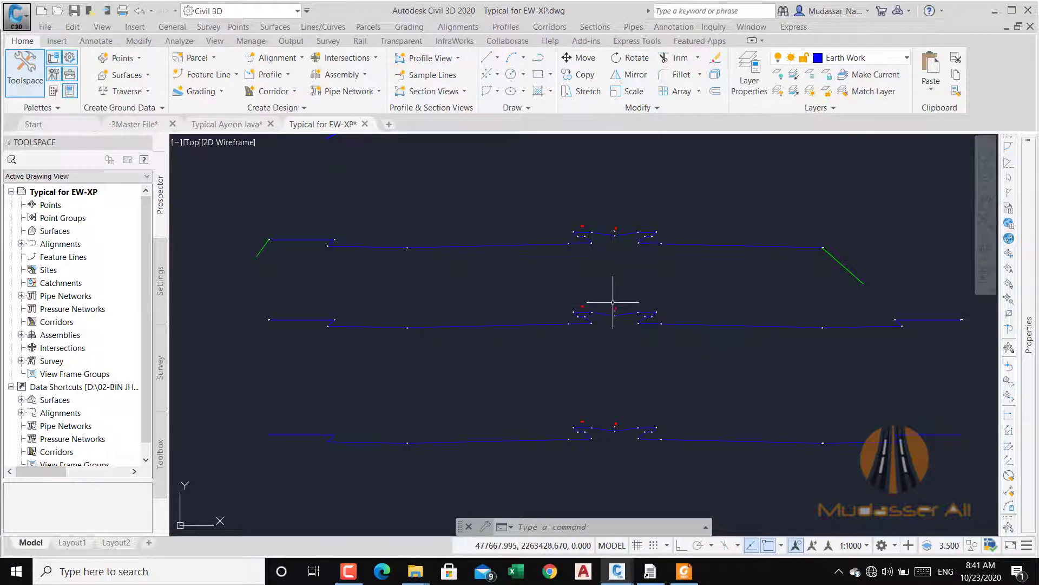
scroll(612, 227, "up", 3)
scroll(613, 248, "down", 2)
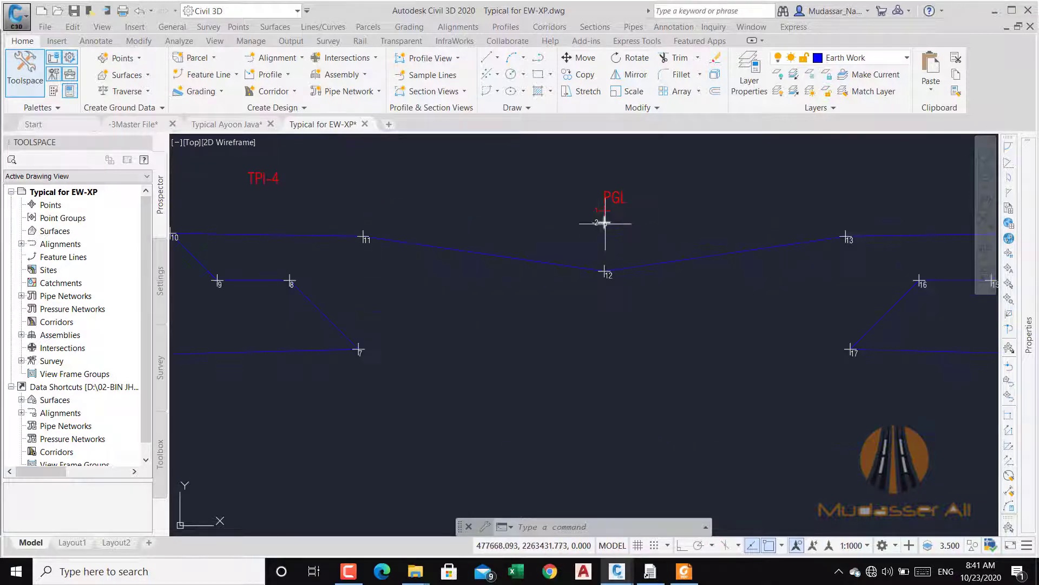
scroll(603, 220, "down", 2)
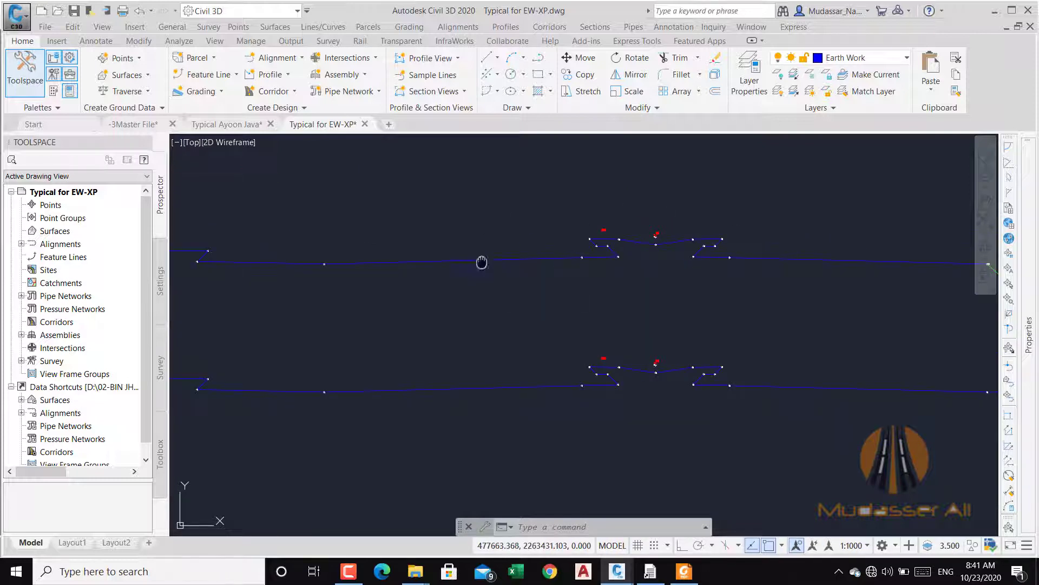
Examine the green side slopes at both outer ends of the blue section line.
middle_click_drag(482, 262, 736, 303)
scroll(355, 300, "up", 4)
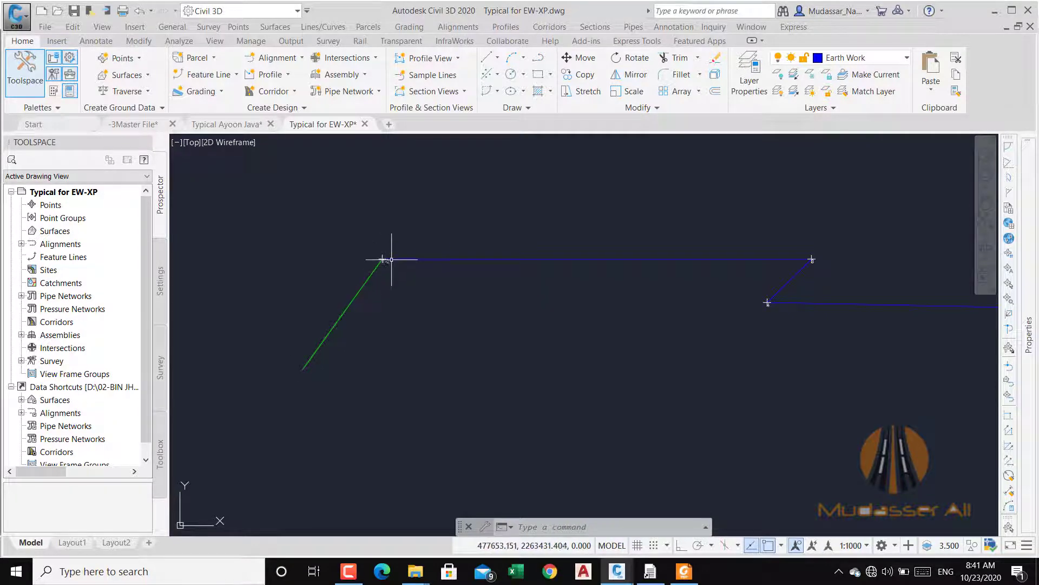
scroll(312, 292, "down", 12)
scroll(411, 304, "up", 8)
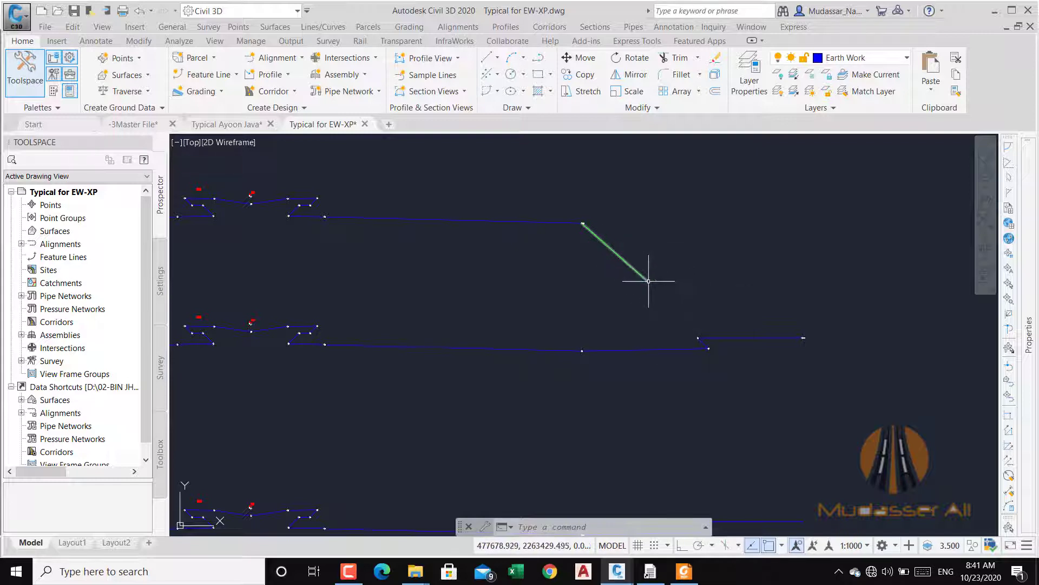
mouse_move(648, 282)
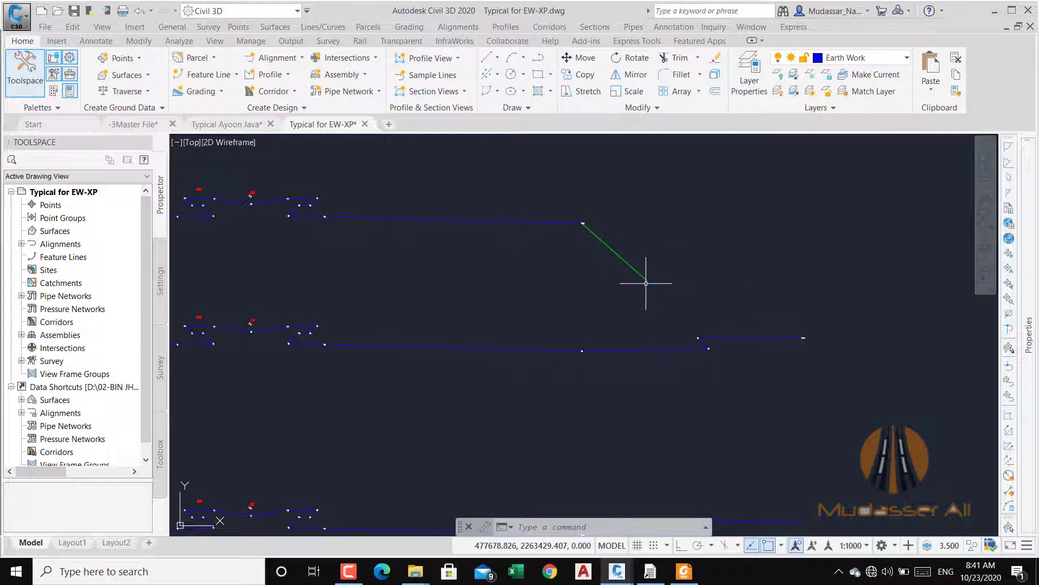
scroll(646, 282, "down", 2)
middle_click_drag(598, 262, 716, 278)
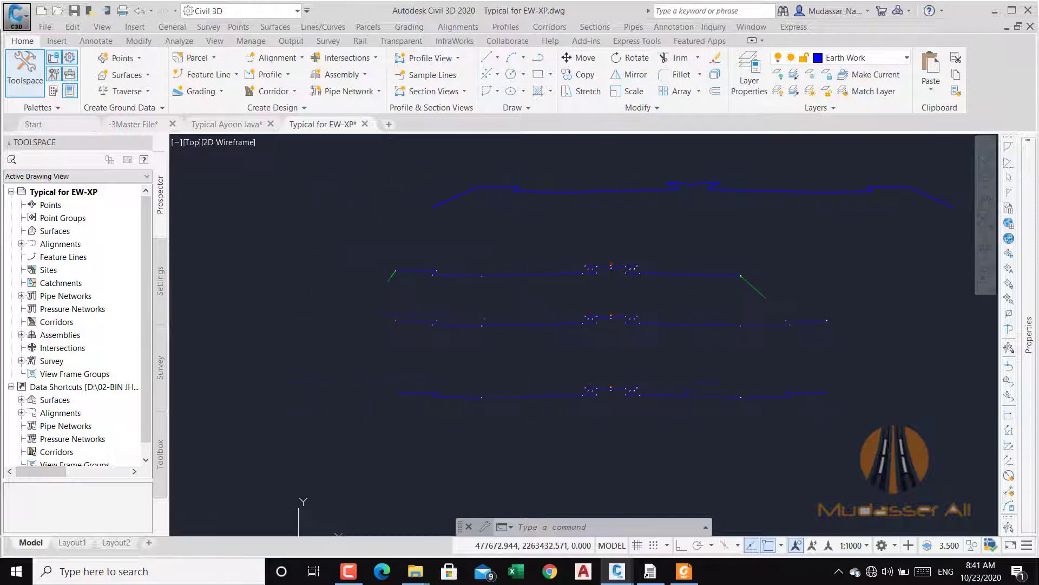
Examine the section's outer point labelled 1-2, where the blue section line meets the green side slope.
scroll(362, 238, "up", 10)
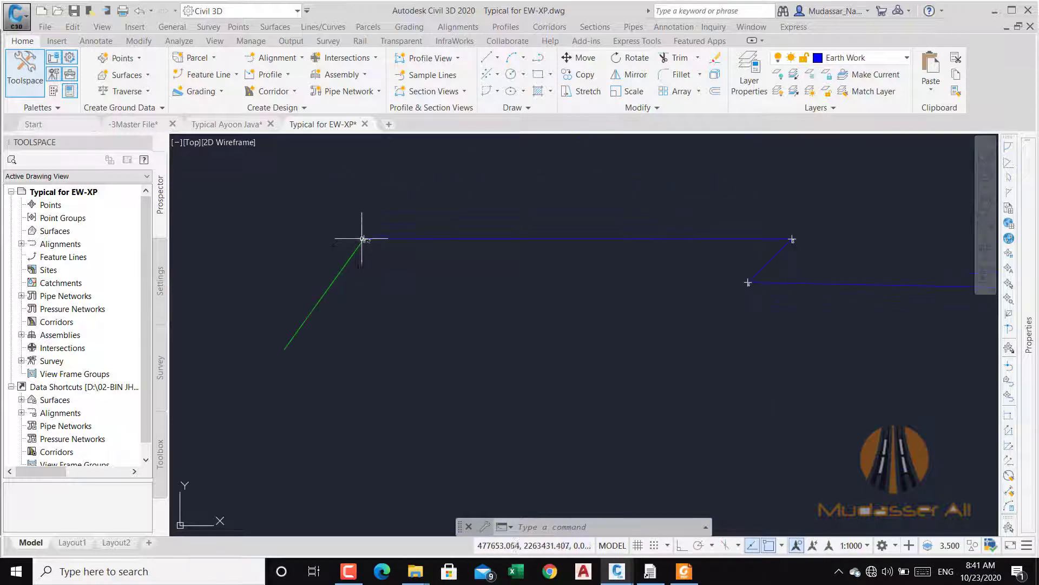
scroll(374, 259, "down", 6)
middle_click_drag(701, 307, 548, 281)
scroll(244, 233, "up", 10)
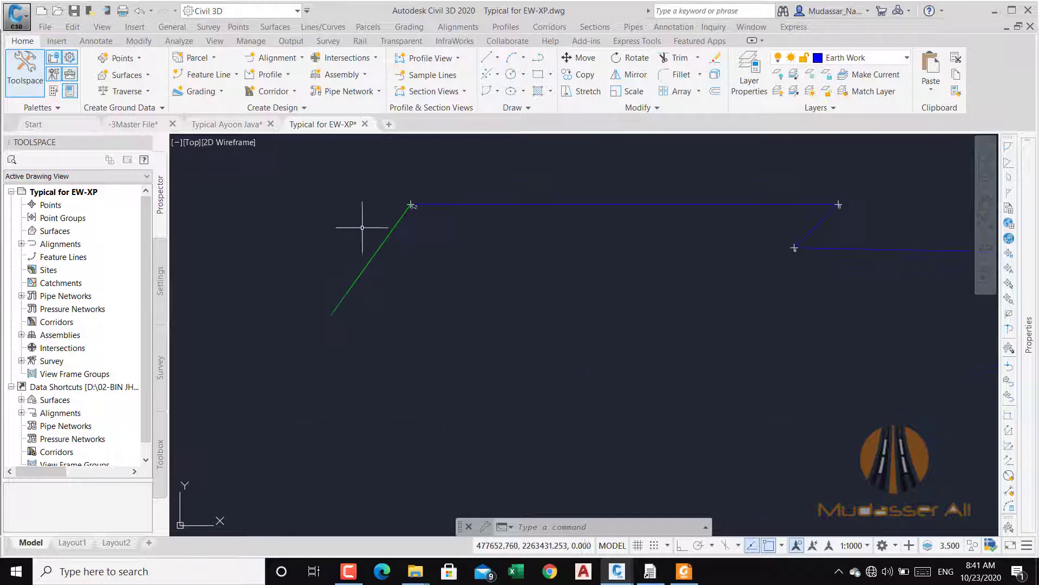
middle_click_drag(494, 247, 513, 257)
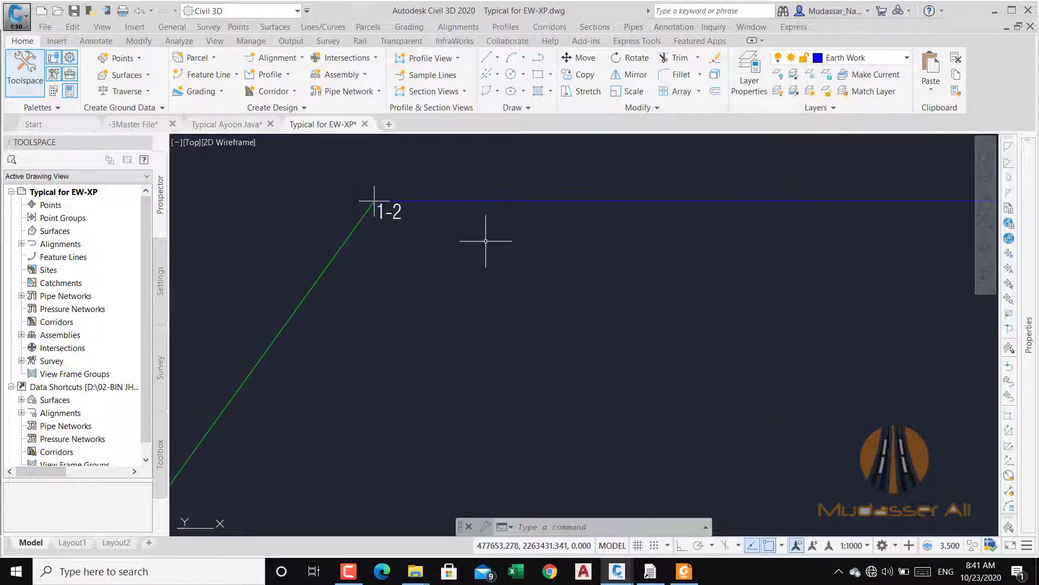
middle_click_drag(402, 215, 446, 220)
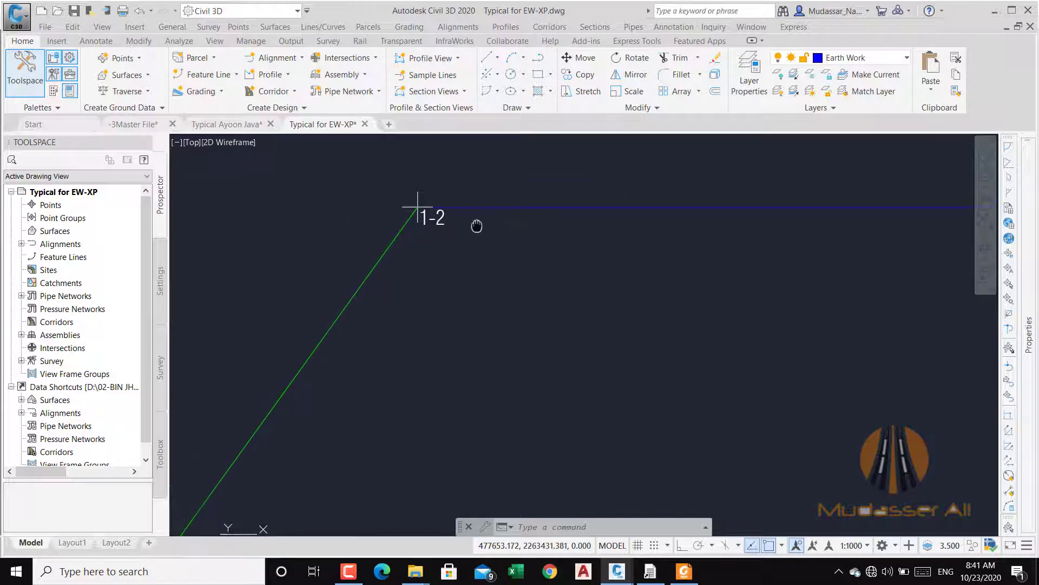
scroll(414, 213, "up", 4)
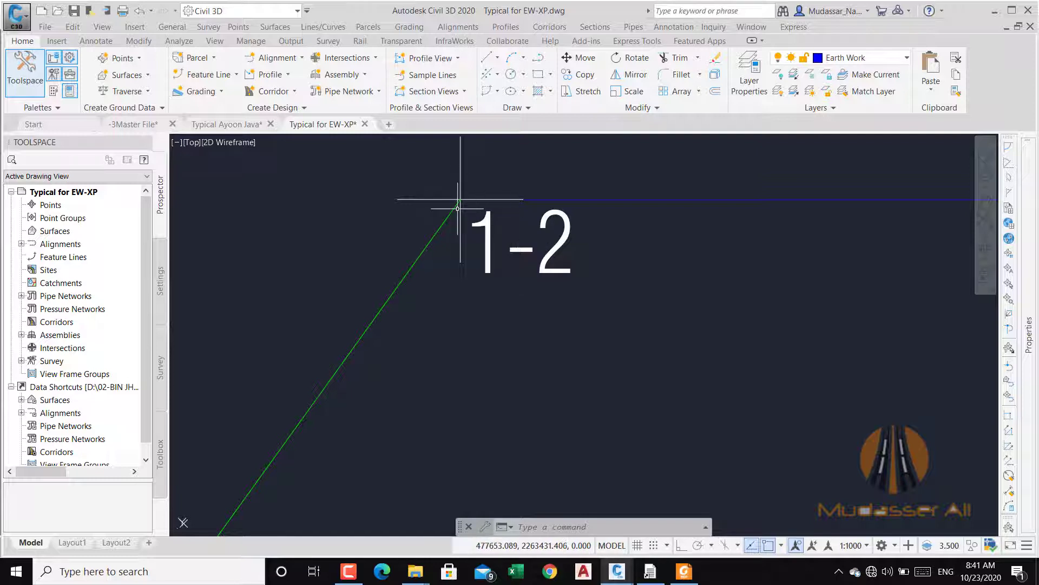
Examine the green side slope from its lower free end up to point 1-2.
scroll(460, 205, "down", 5)
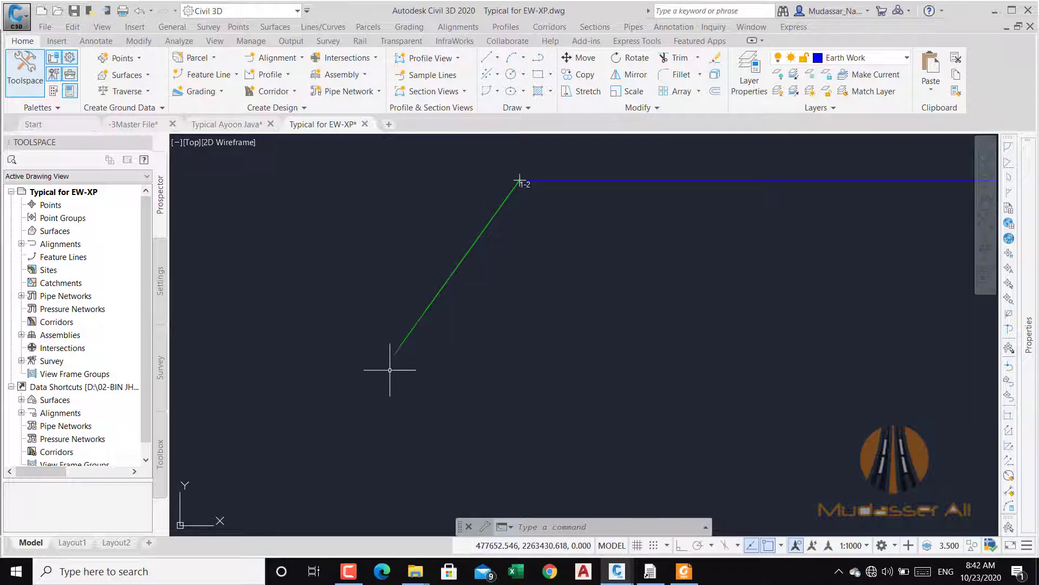
middle_click_drag(395, 364, 462, 364)
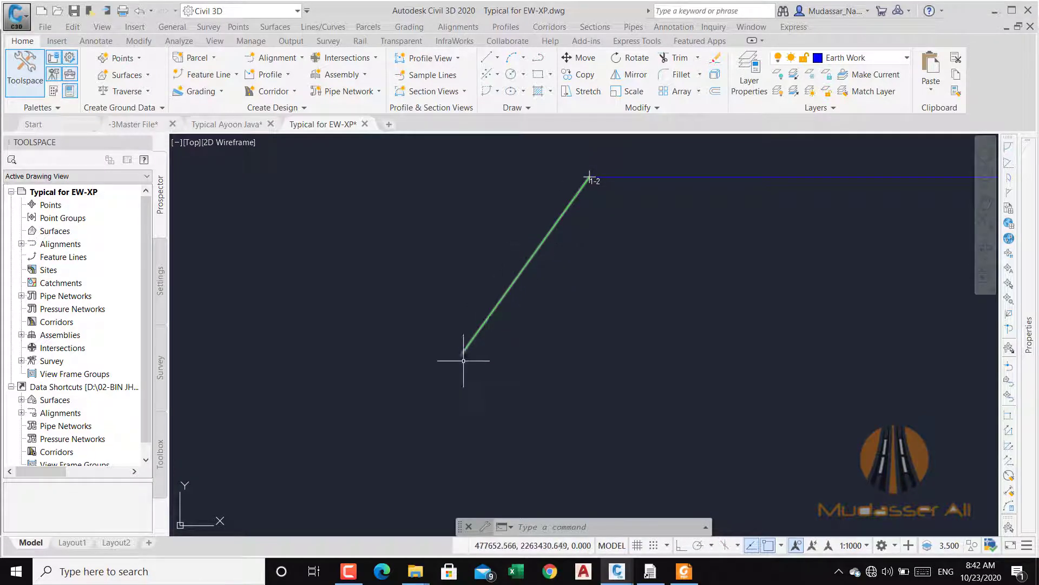
middle_click_drag(371, 290, 507, 345)
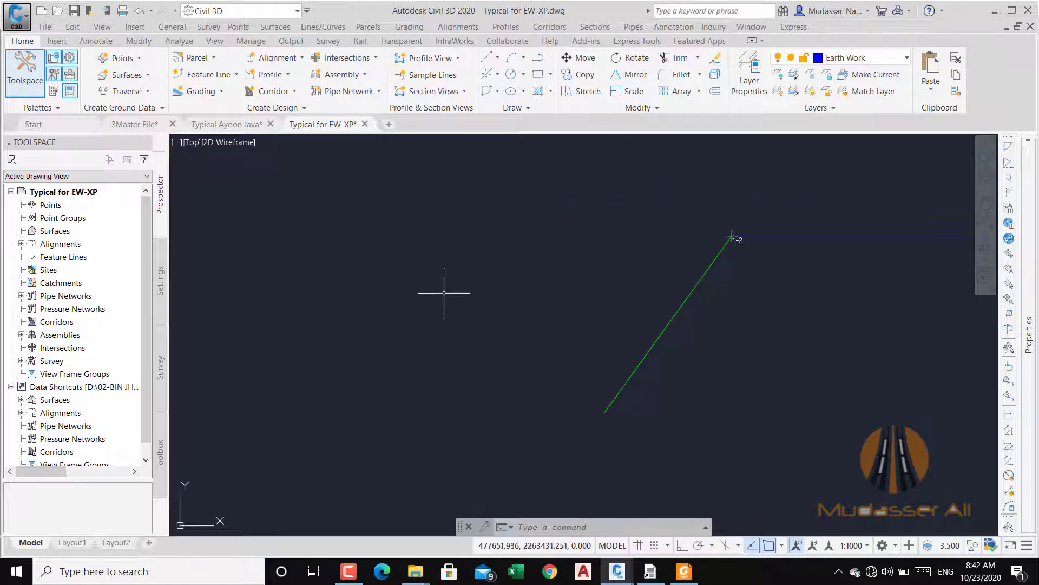
scroll(734, 242, "up", 2)
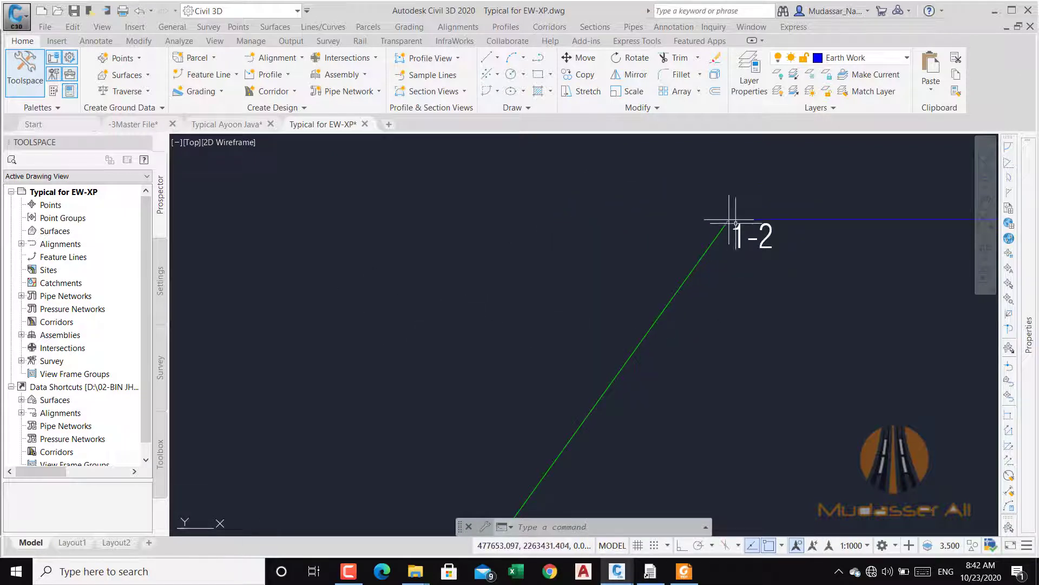
Draw a zigzag three-segment polyline as the ground line below the lower end of the green side slope at point 1-2.
scroll(736, 222, "down", 3)
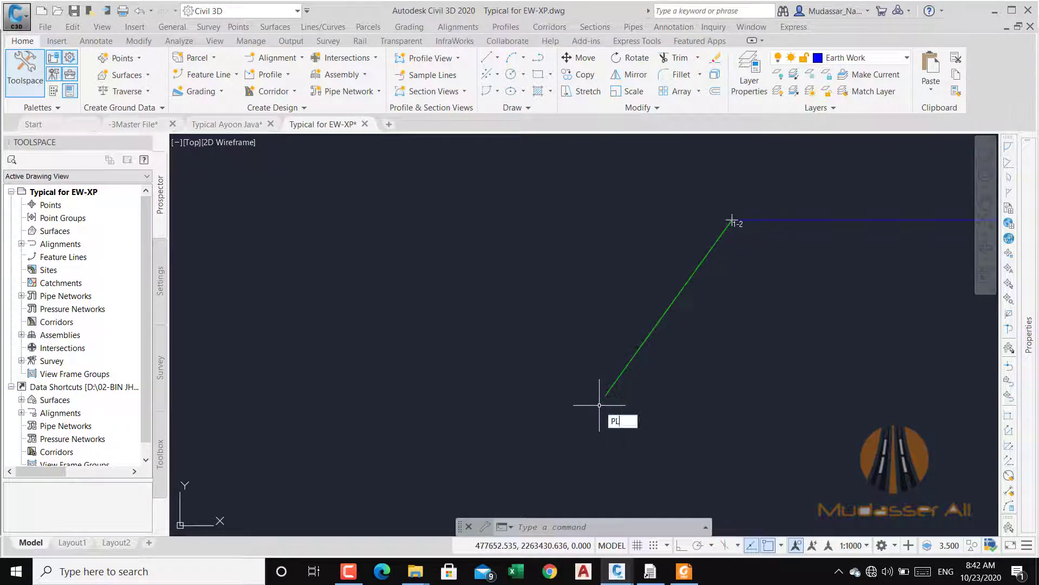
key("Return")
scroll(552, 411, "down", 5)
left_click(490, 424)
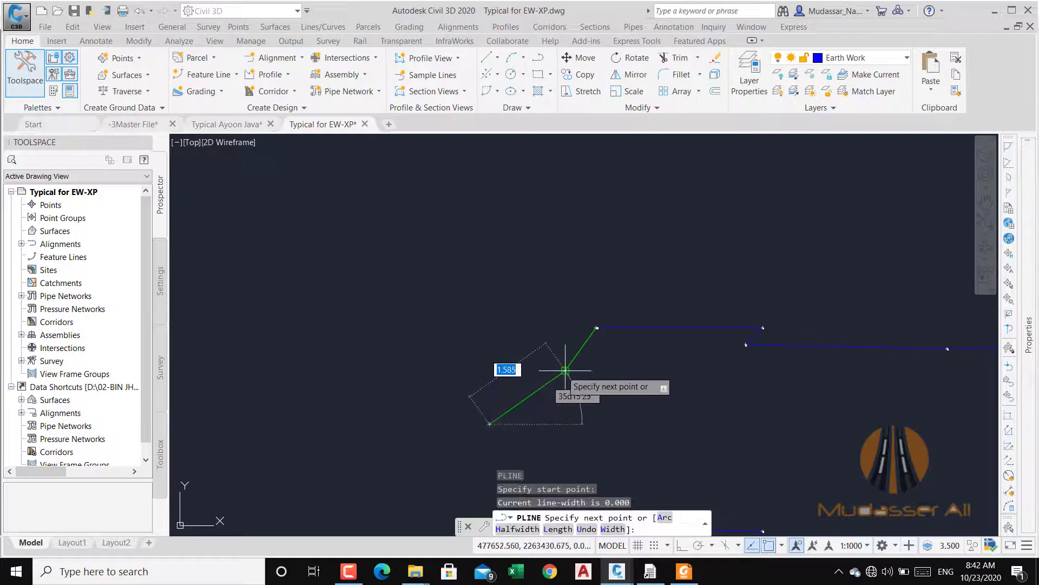
left_click(544, 371)
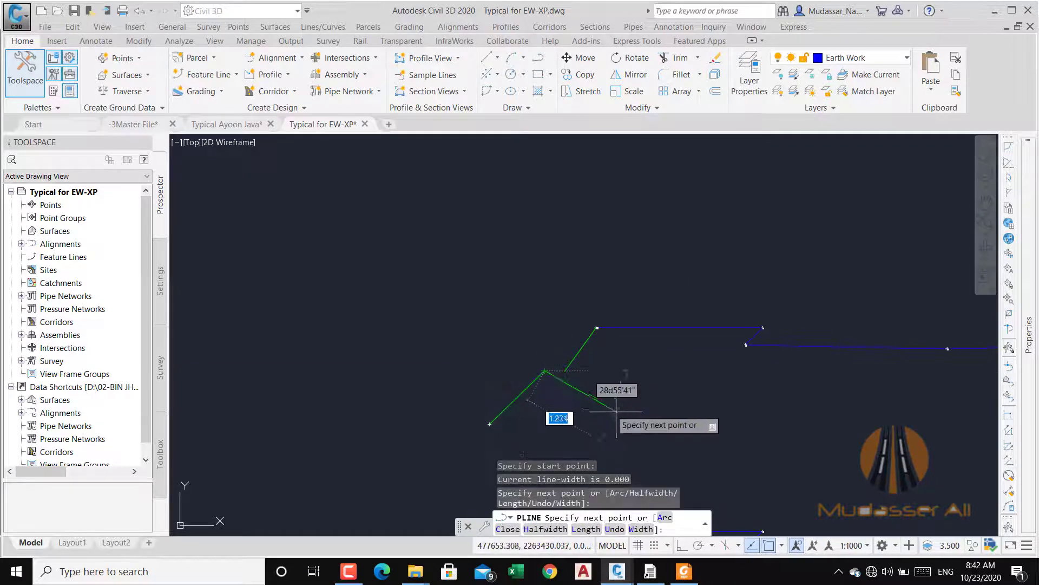
left_click(622, 417)
left_click(663, 382)
key("Return")
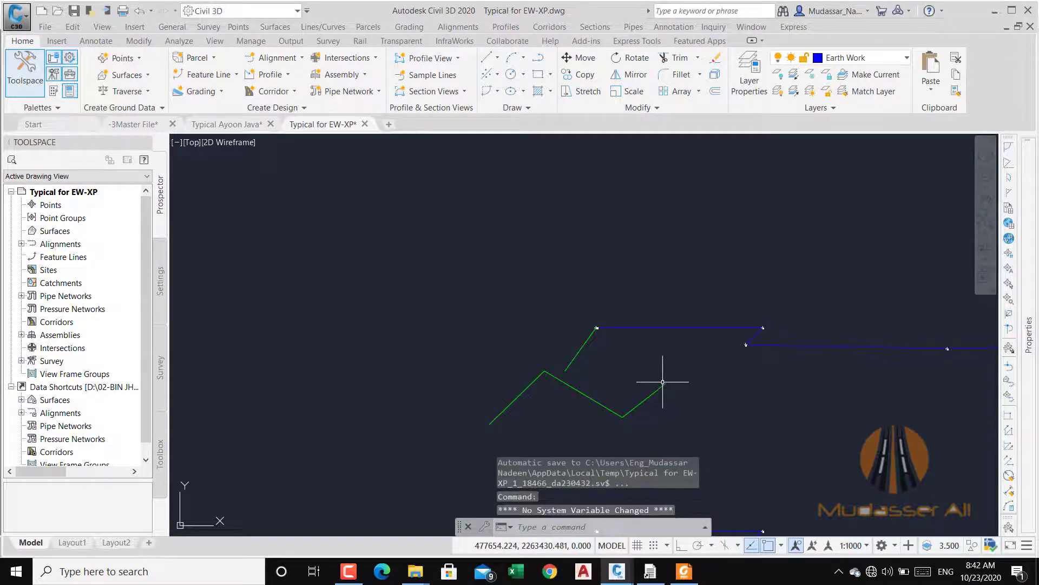
Extend the green side slope down to the zigzag ground polyline.
type("EX")
key("Return")
key("Return")
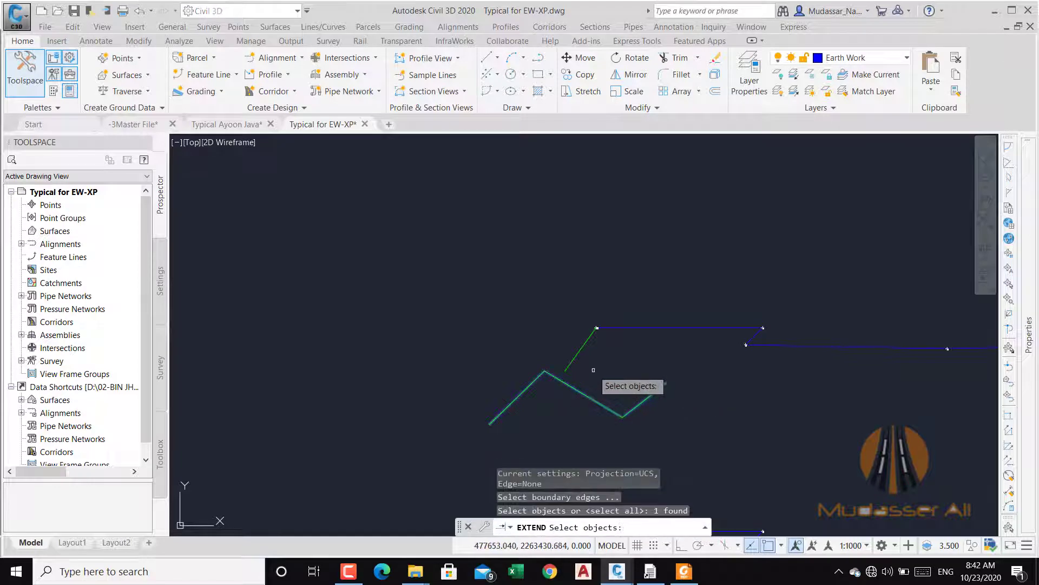
left_click(596, 360)
left_click(577, 351)
scroll(559, 380, "up", 4)
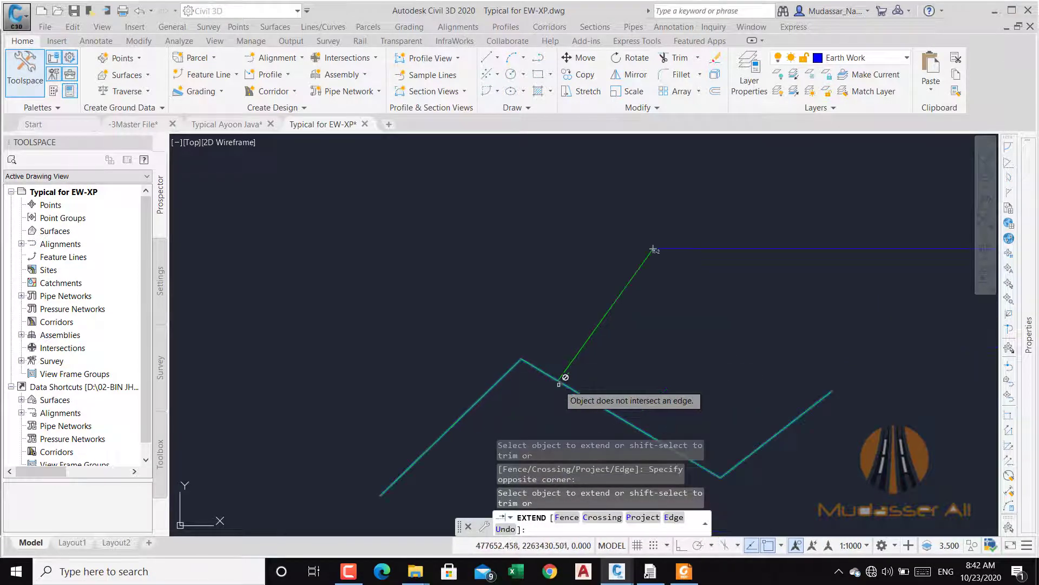
scroll(559, 381, "up", 2)
key("Escape")
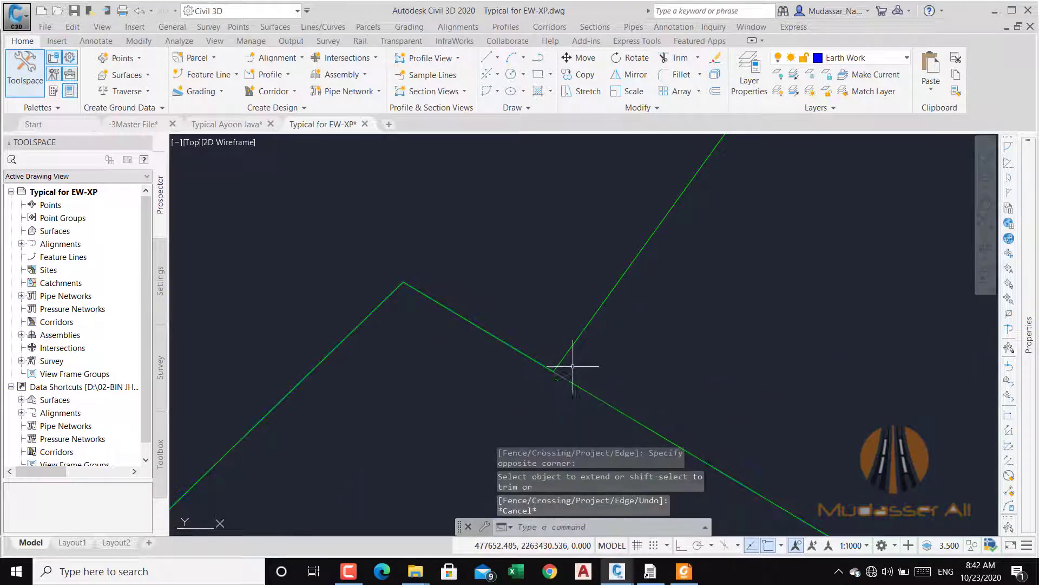
Draw a stepped chain of four connected line segments outward and downward from where the green side slope meets the ground polyline.
left_click(582, 327)
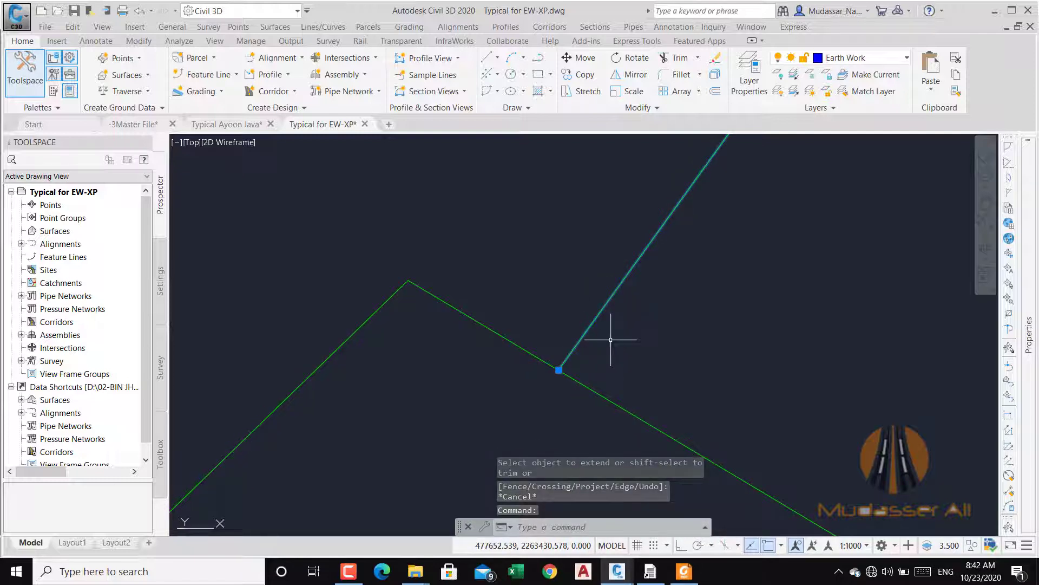
key("Escape")
type("l")
key("Return")
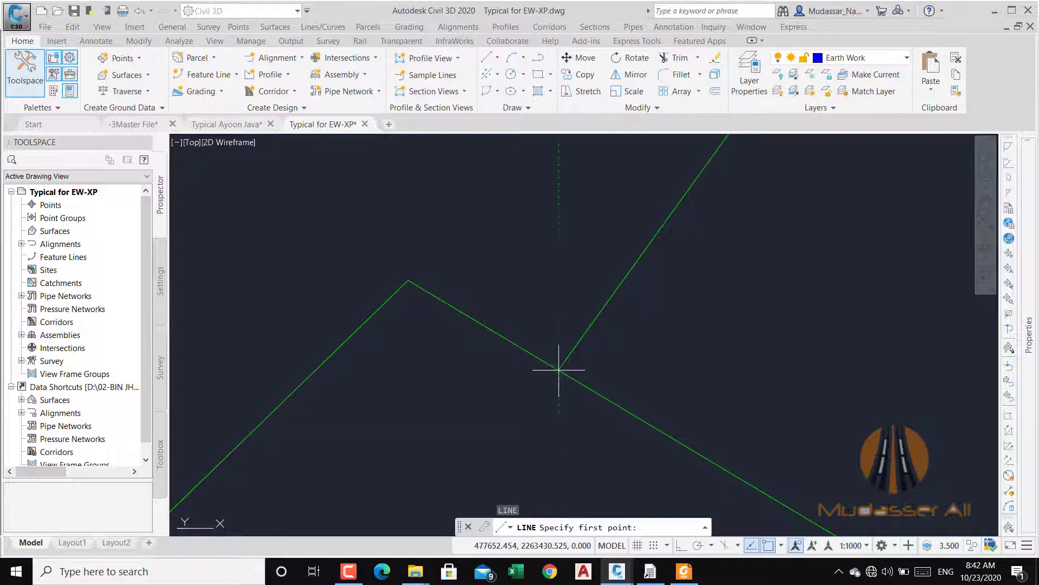
left_click(556, 373)
scroll(686, 328, "down", 5)
left_click(441, 371)
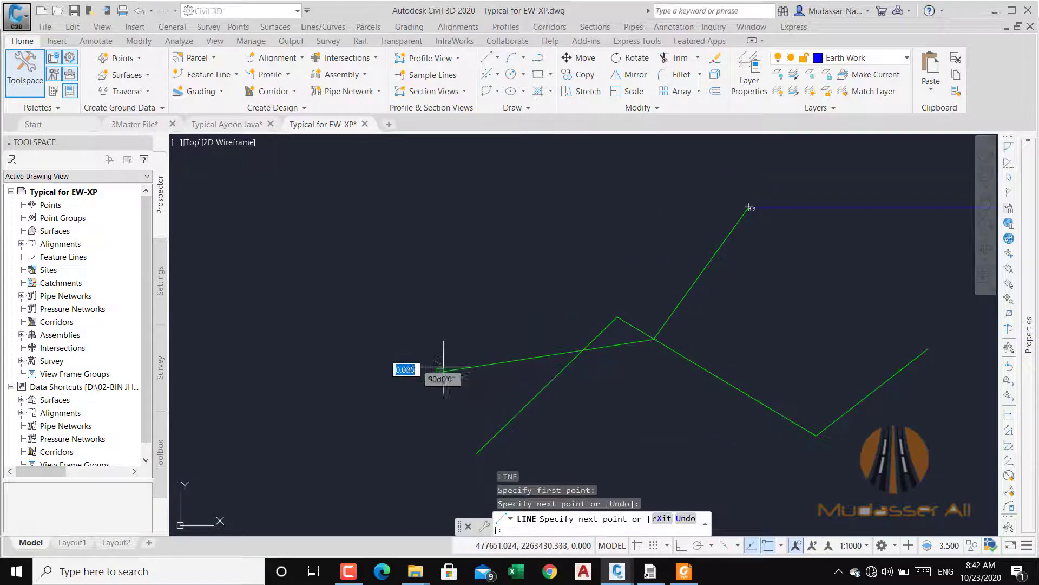
scroll(450, 313, "down", 6)
left_click(415, 384)
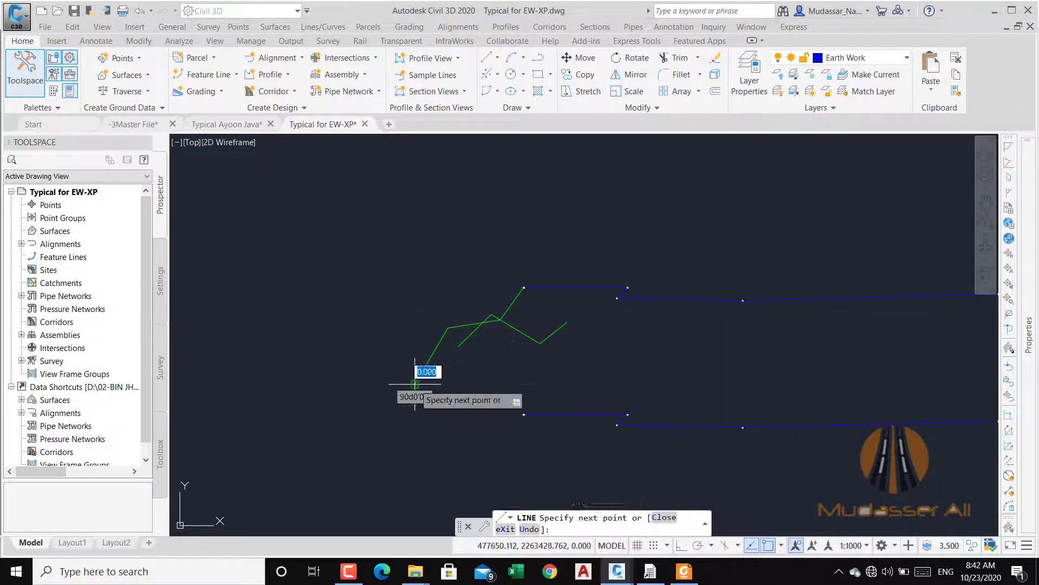
left_click(330, 384)
left_click(291, 428)
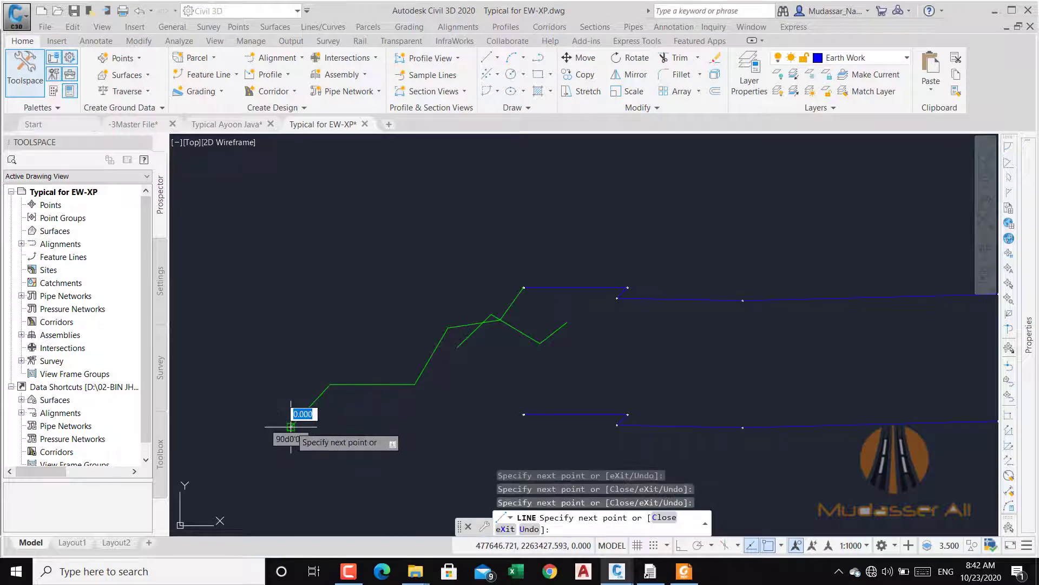
key("Return")
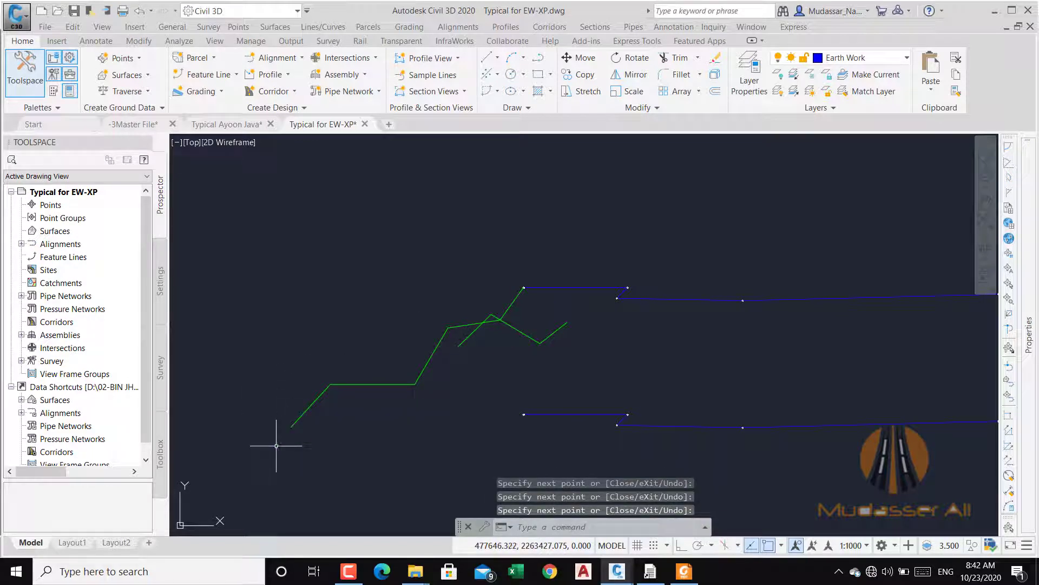
Draw a second zigzag ground line of three segments below the lower free end of the stepped slope chain.
type("l")
key("Return")
left_click(253, 428)
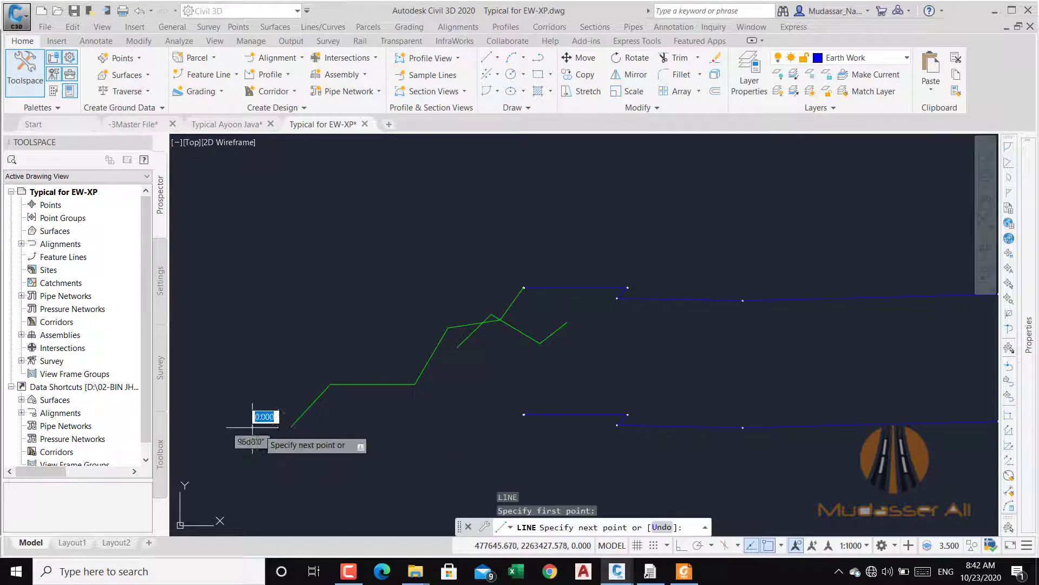
left_click(312, 469)
left_click(373, 433)
left_click(402, 450)
key("Return")
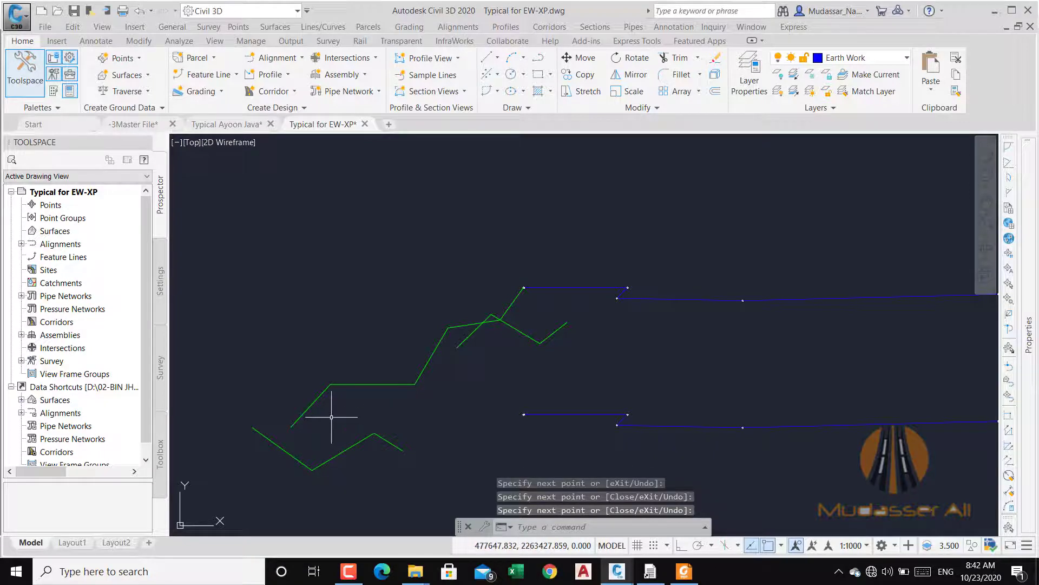
Extend the lowest segment of the stepped slope chain to the second zigzag ground line.
type("EX")
key("Return")
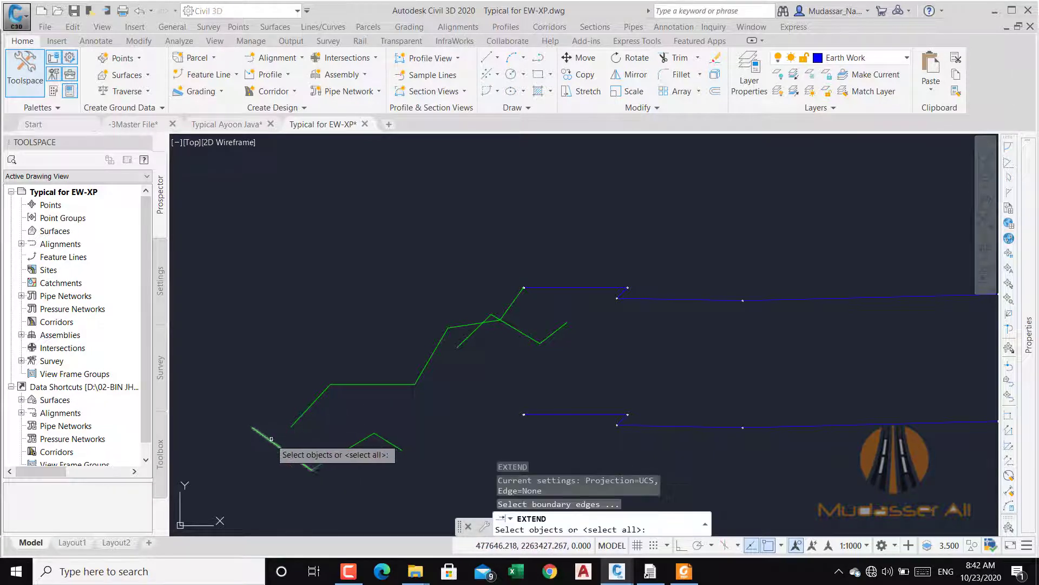
key("Return")
left_click(286, 404)
left_click(309, 423)
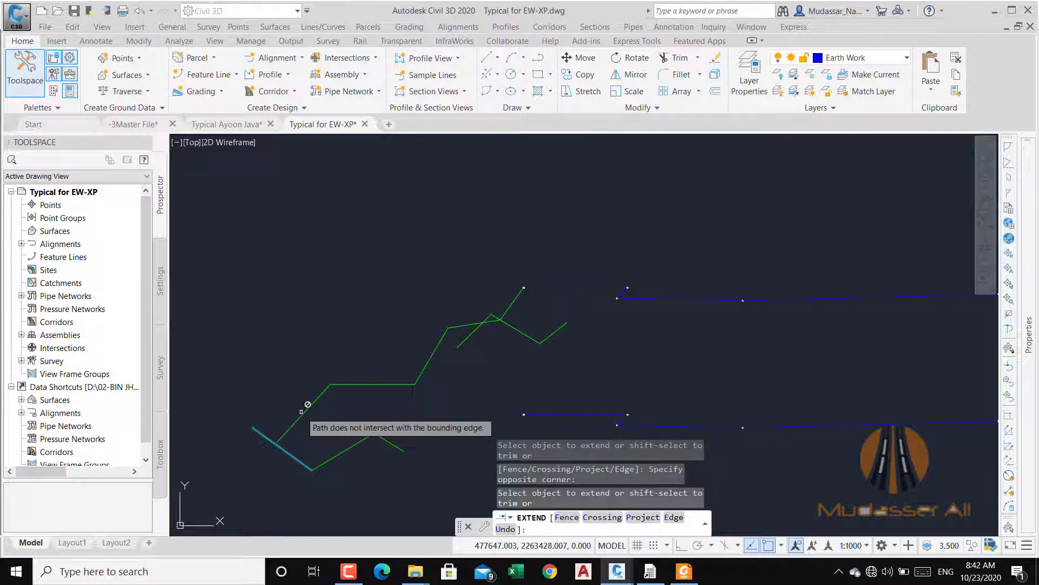
Examine point 1-2 and how the side slope and stepped slope segments run from it to the ground lines.
scroll(516, 316, "up", 5)
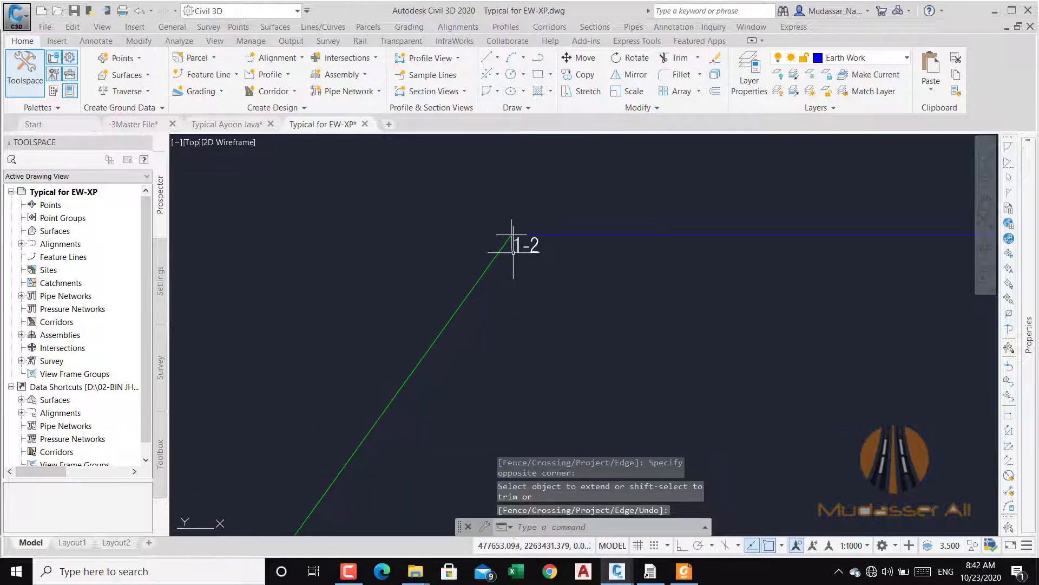
scroll(588, 225, "down", 3)
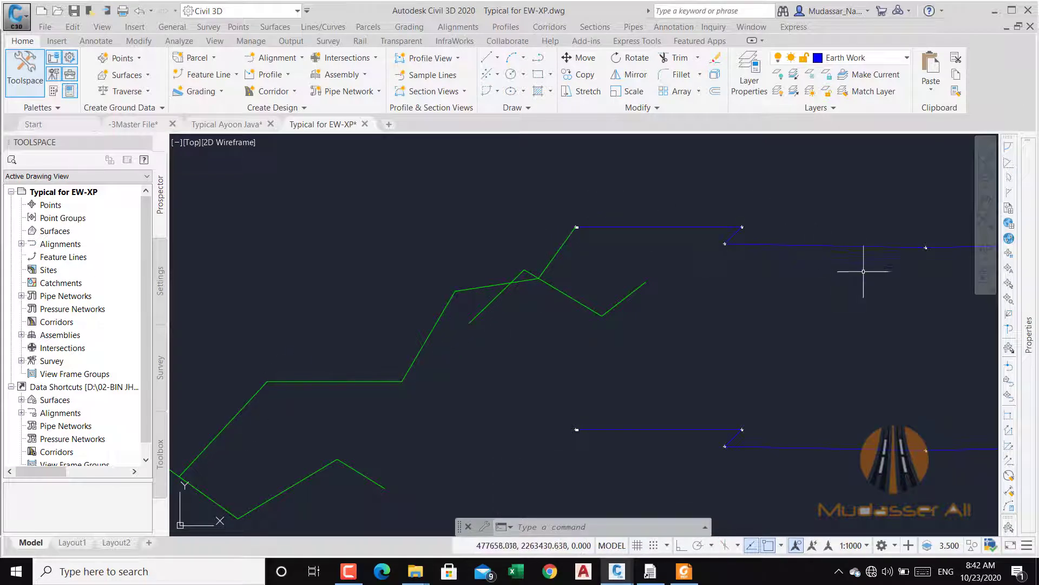
middle_click_drag(720, 274, 641, 258)
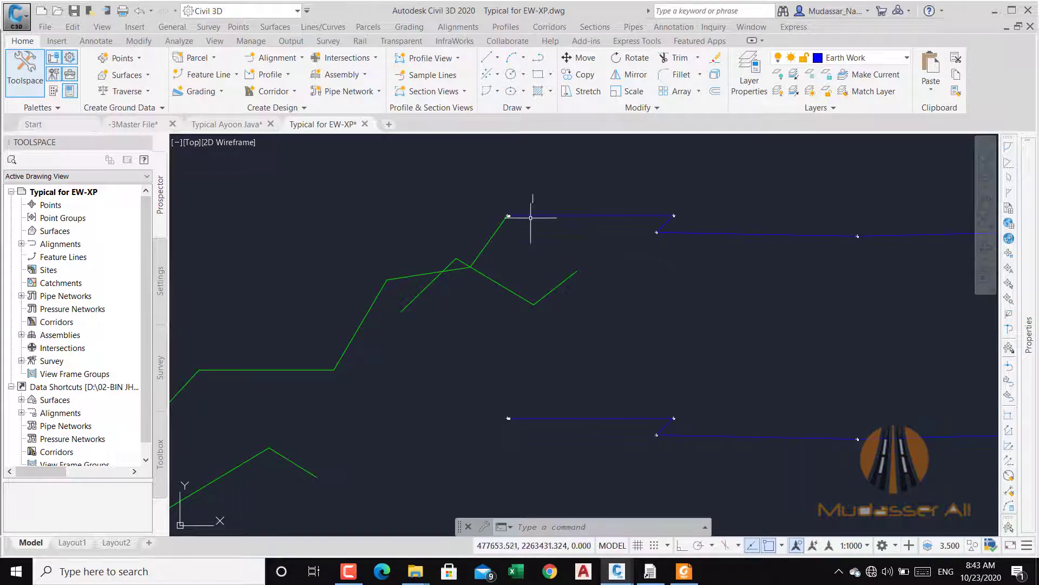
middle_click_drag(506, 213, 531, 225)
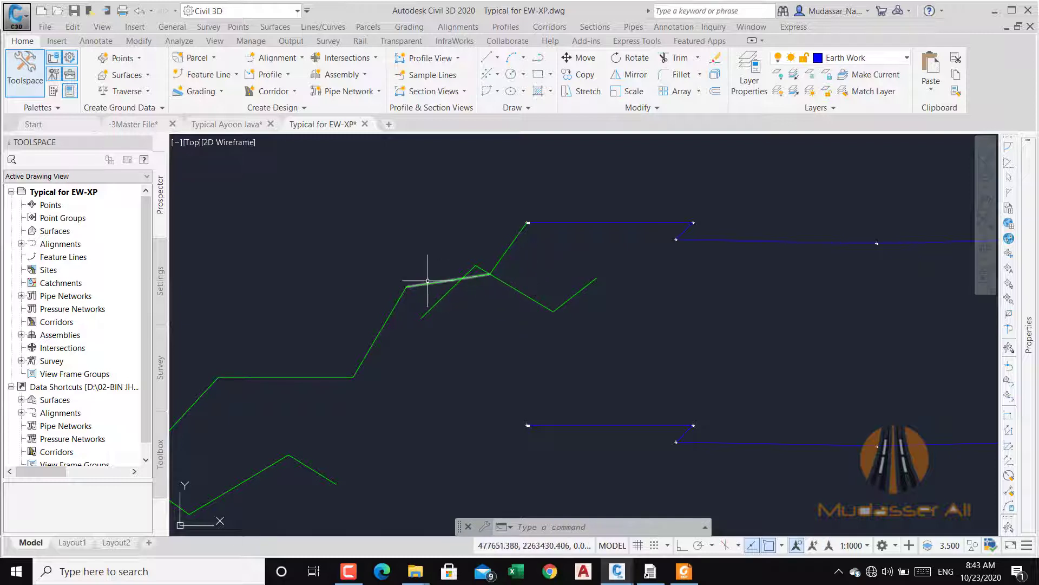
scroll(525, 221, "up", 6)
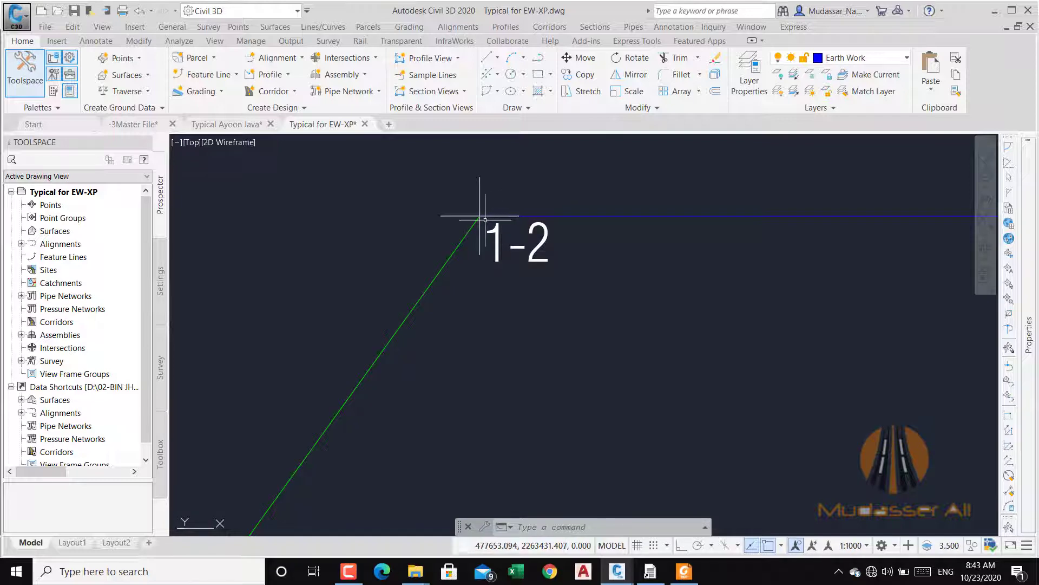
Switch to Quantity Report.pdf in Foxit Reader, examine the numbered points of the 0 + 100.000 cross-section, and return to Civil 3D.
left_click(688, 572)
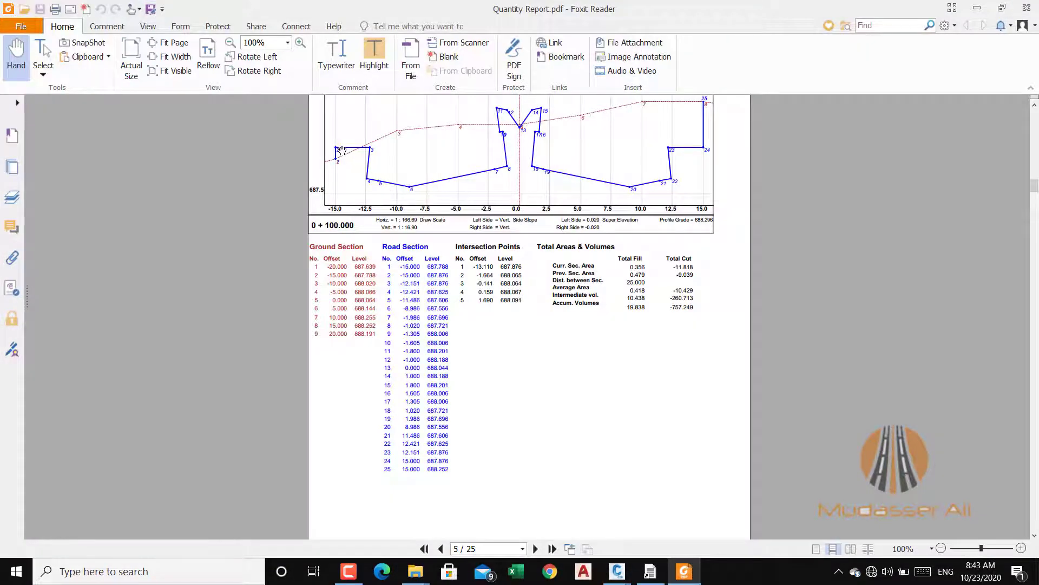
scroll(352, 167, "up", 4)
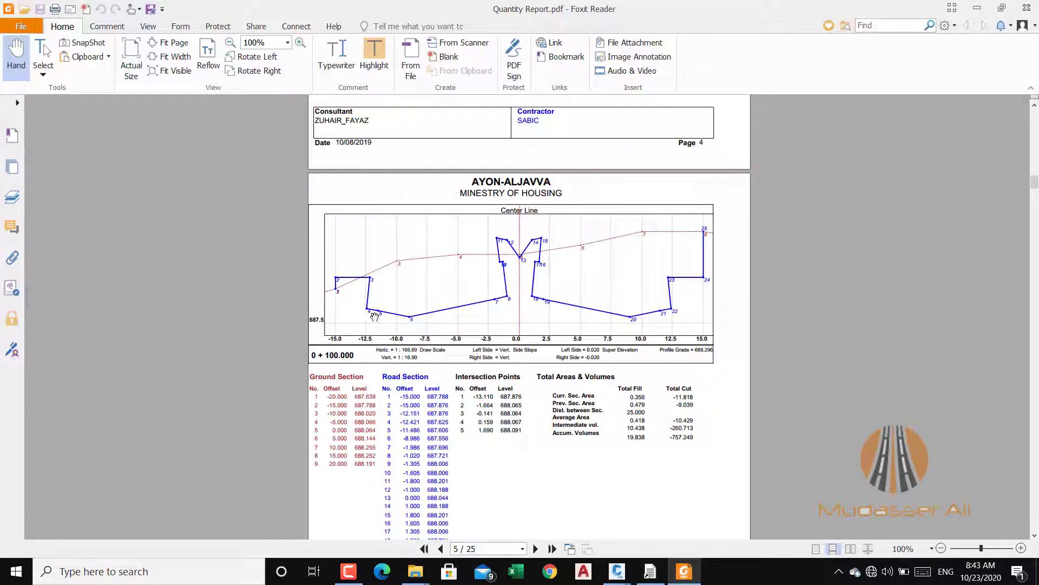
scroll(375, 317, "up", 4, "ctrl")
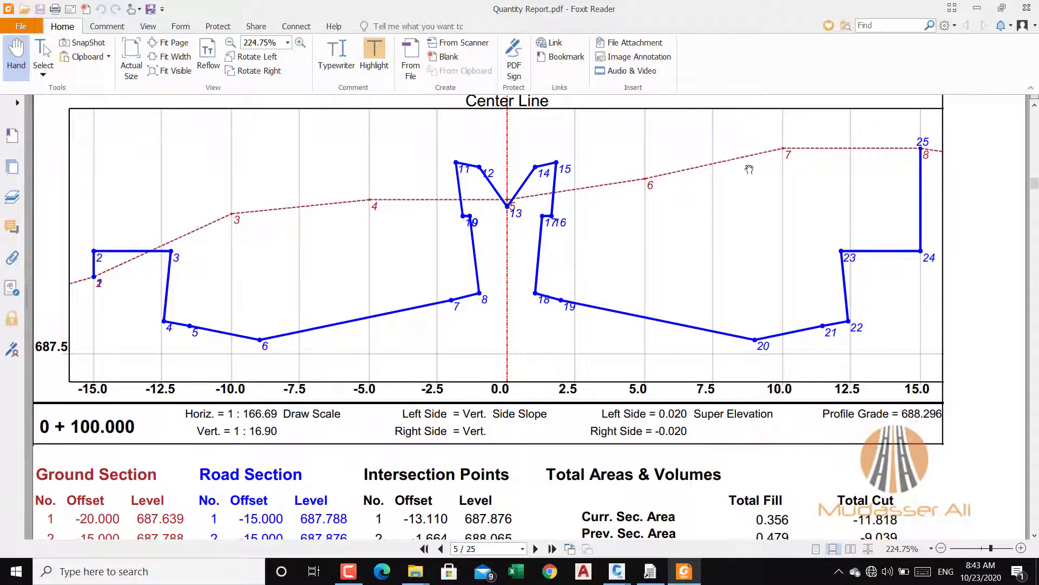
left_click(978, 8)
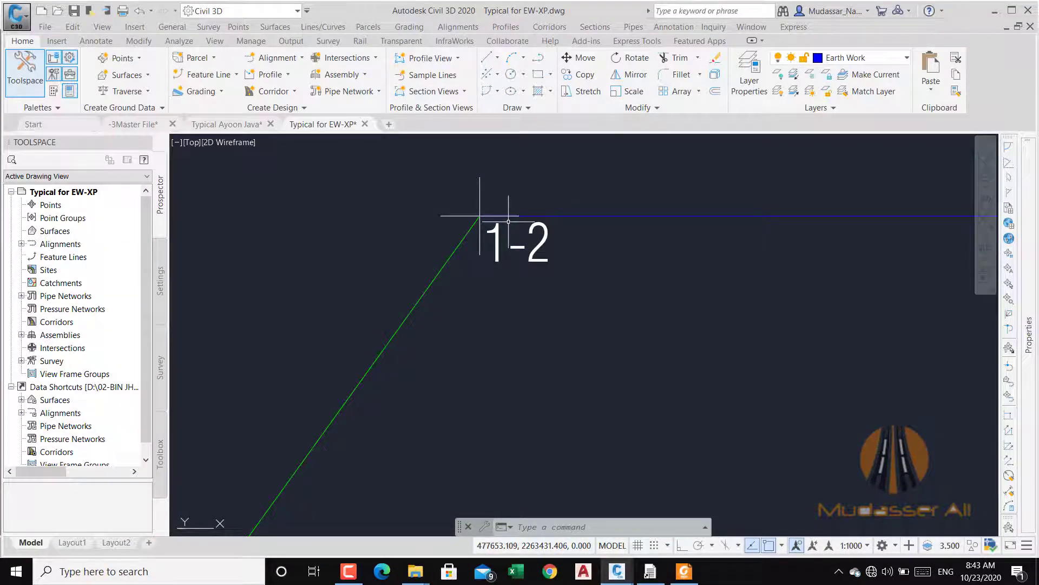
Erase the zigzag ground polyline at the side slope's foot and the steep second segment of the stepped slope chain.
scroll(557, 172, "down", 5)
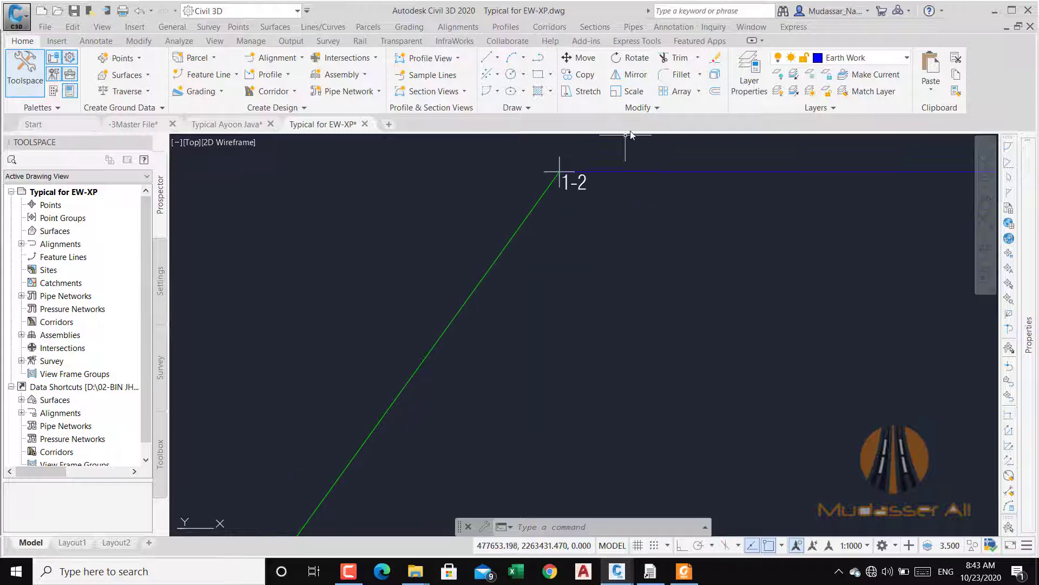
left_click(624, 281)
left_click(603, 311)
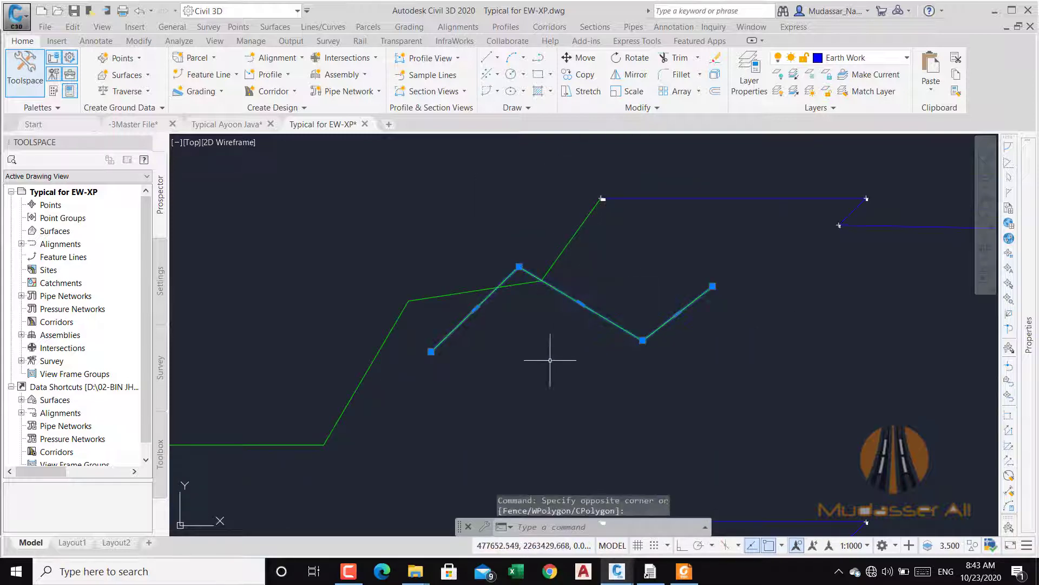
left_click(519, 349)
left_click(372, 353)
key("Delete")
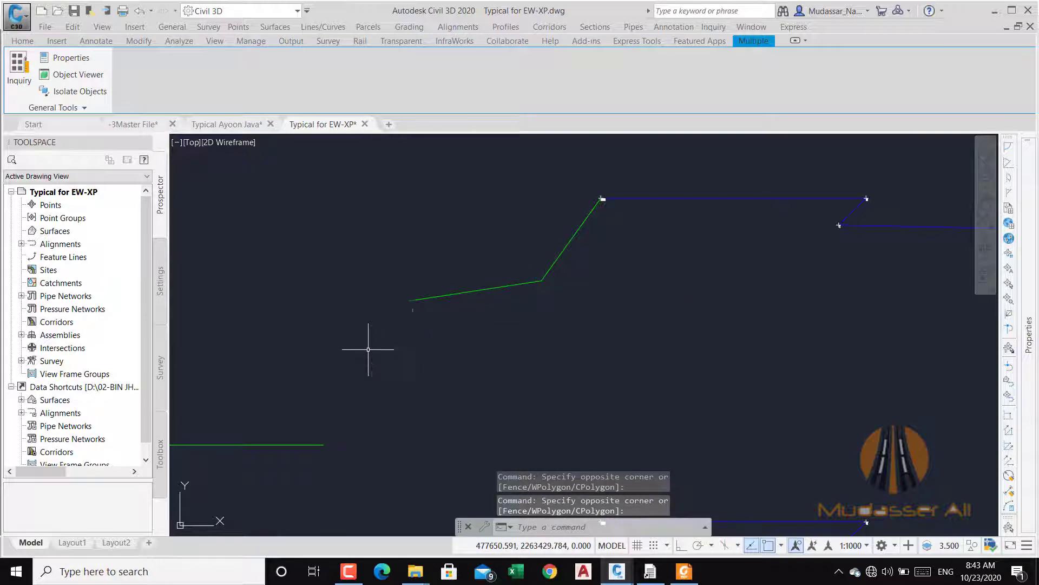
Erase the remaining stepped slope segments and the lower zigzag ground line, keeping only the green side slope at point 1-2.
scroll(465, 292, "down", 4)
left_click(478, 282)
left_click(457, 318)
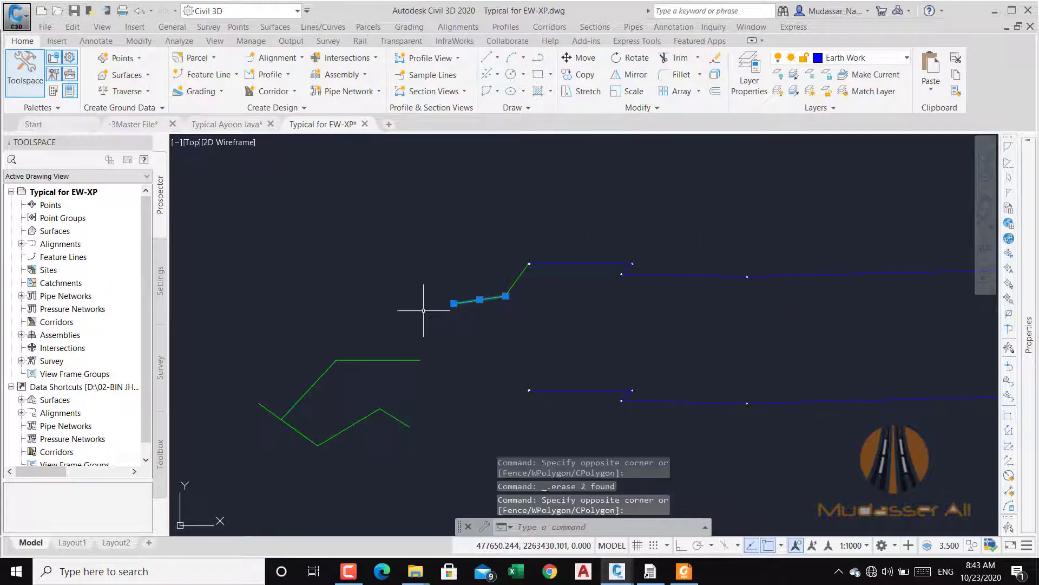
left_click(424, 307)
left_click(258, 449)
key("Delete")
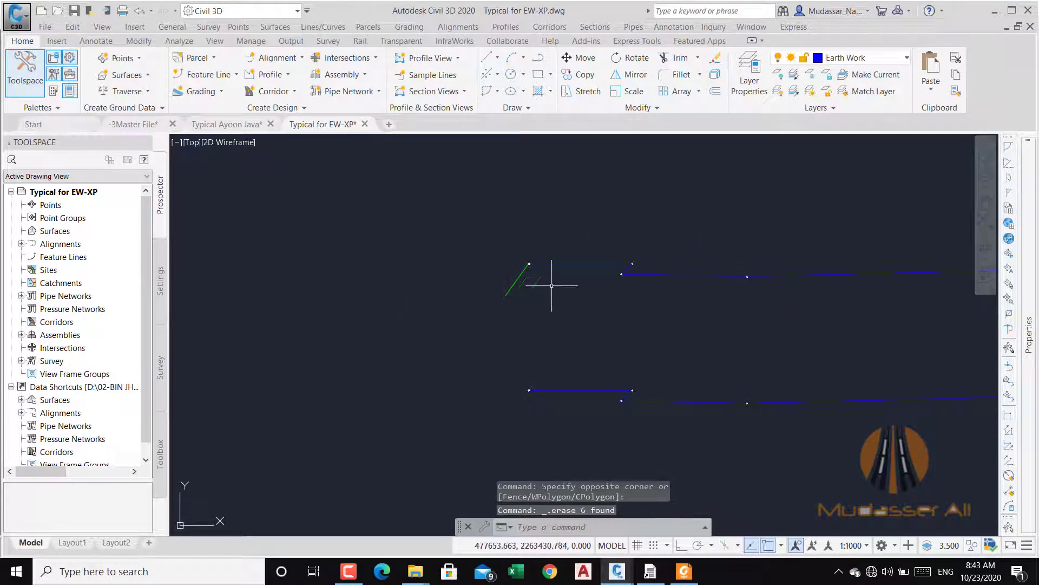
Examine point 1-2 at the top of the green side slope and the adjoining blue section line.
scroll(530, 254, "up", 10)
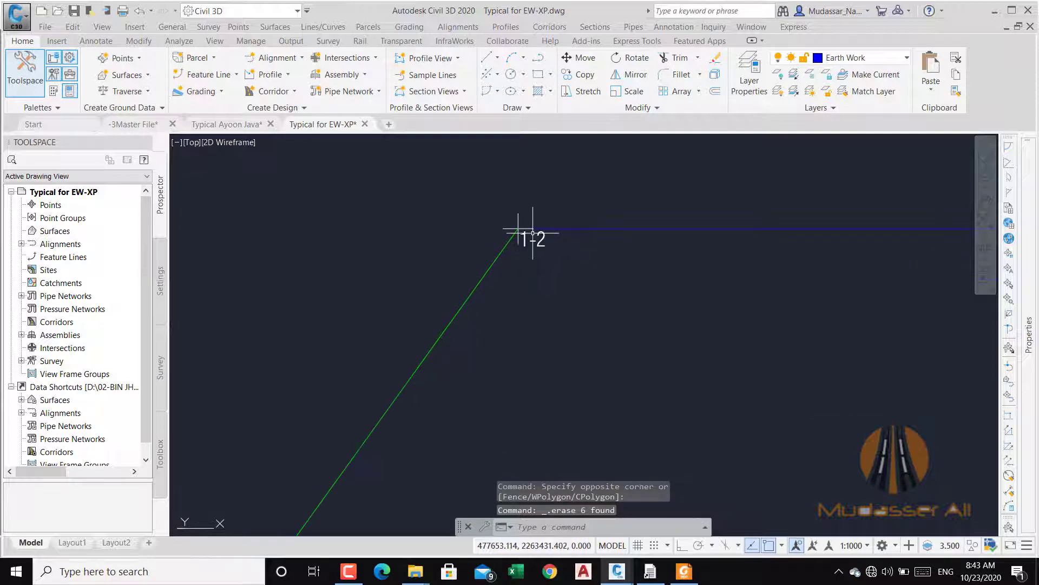
scroll(542, 206, "down", 3)
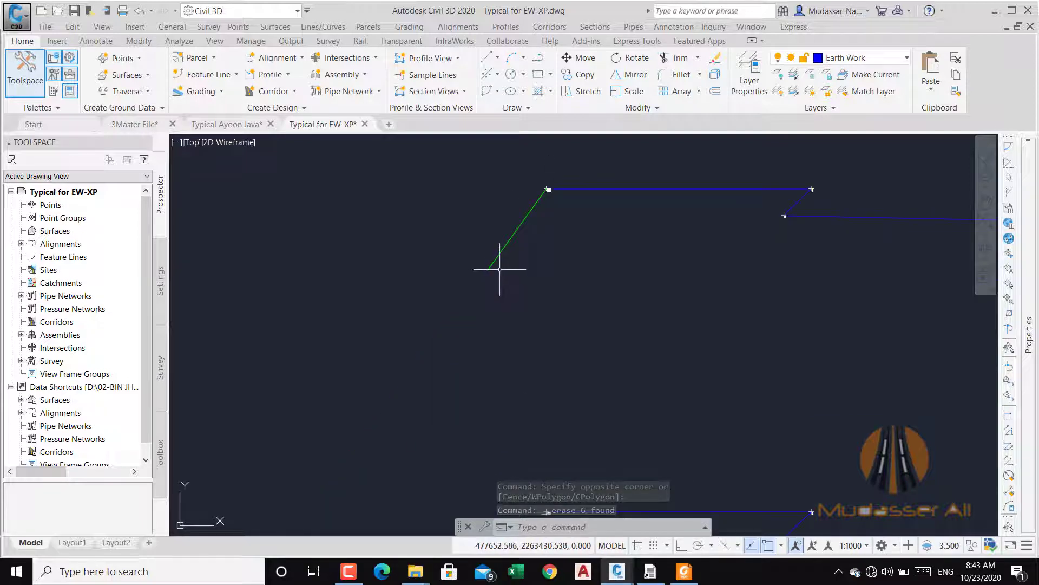
scroll(563, 179, "up", 5)
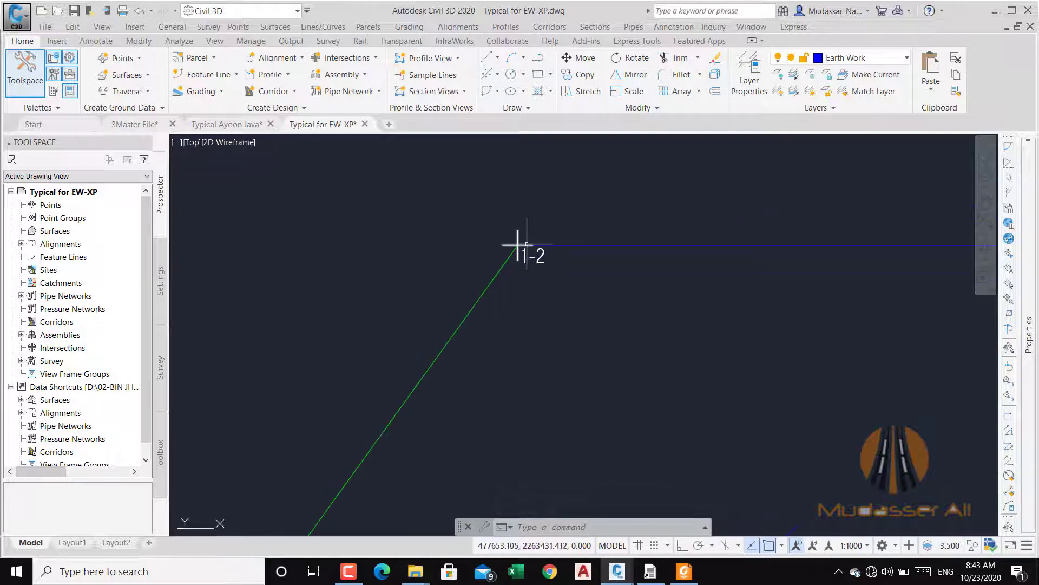
middle_click_drag(601, 282, 429, 232)
scroll(349, 204, "down", 3)
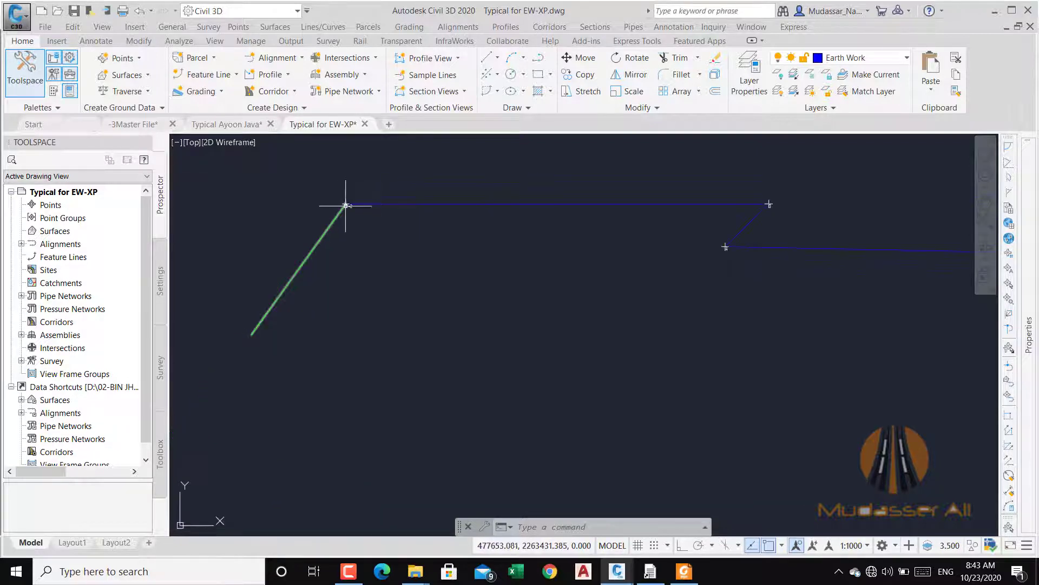
Examine numbered points 3, 4 and 5 along the blue section line beyond the green side slope at point 1-2.
mouse_move(652, 231)
middle_mouse_down()
mouse_move(594, 239)
mouse_move(576, 208)
middle_mouse_up()
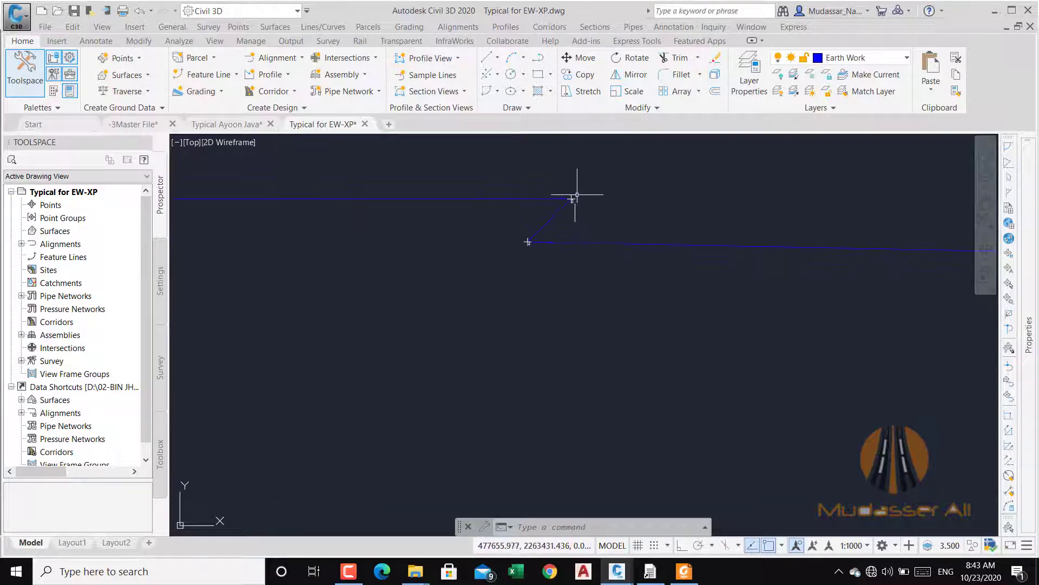
scroll(577, 194, "up", 3)
scroll(467, 289, "down", 4)
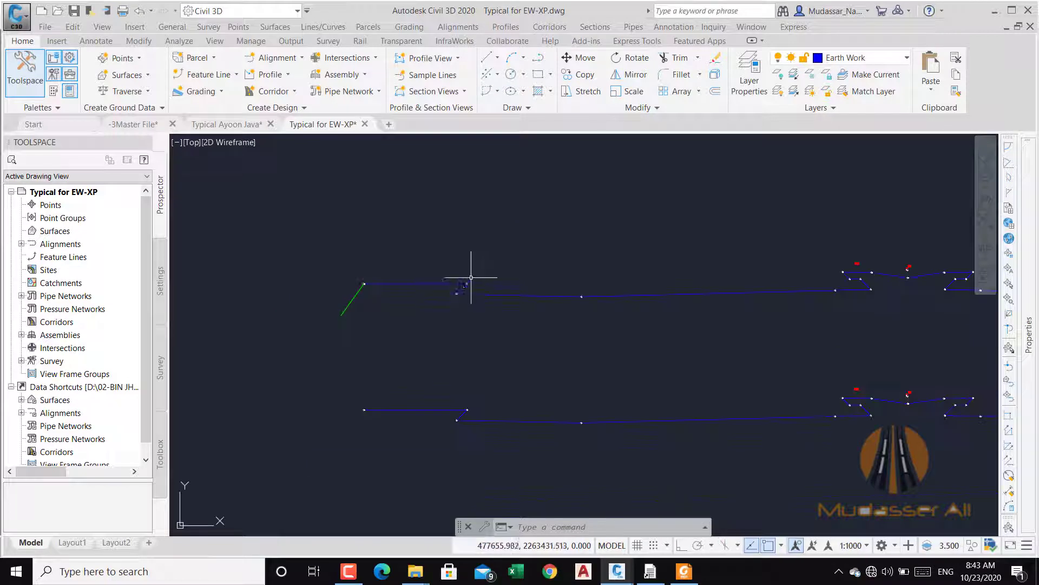
scroll(464, 291, "up", 4)
scroll(476, 265, "down", 5)
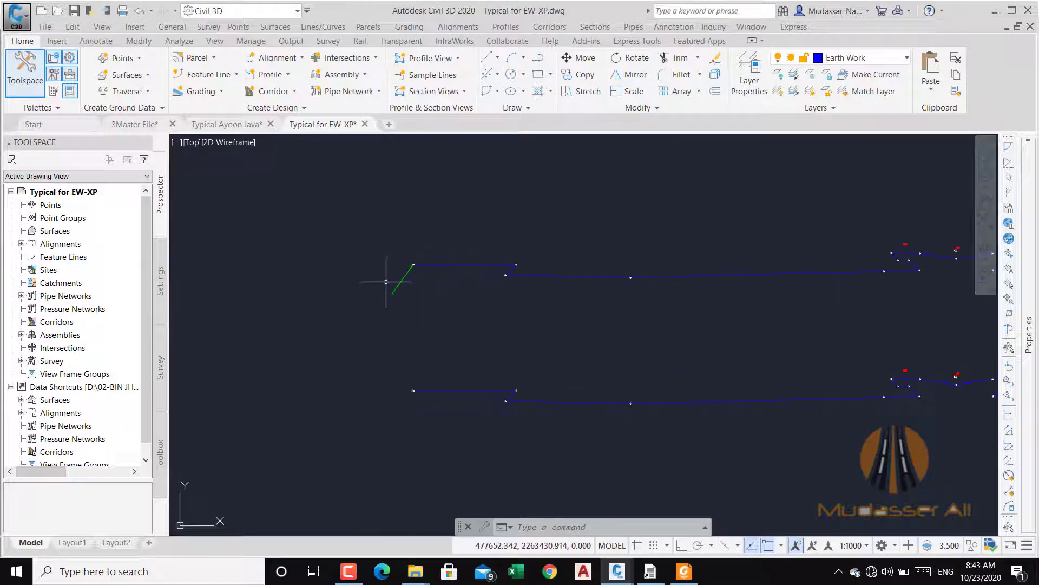
scroll(495, 270, "up", 4)
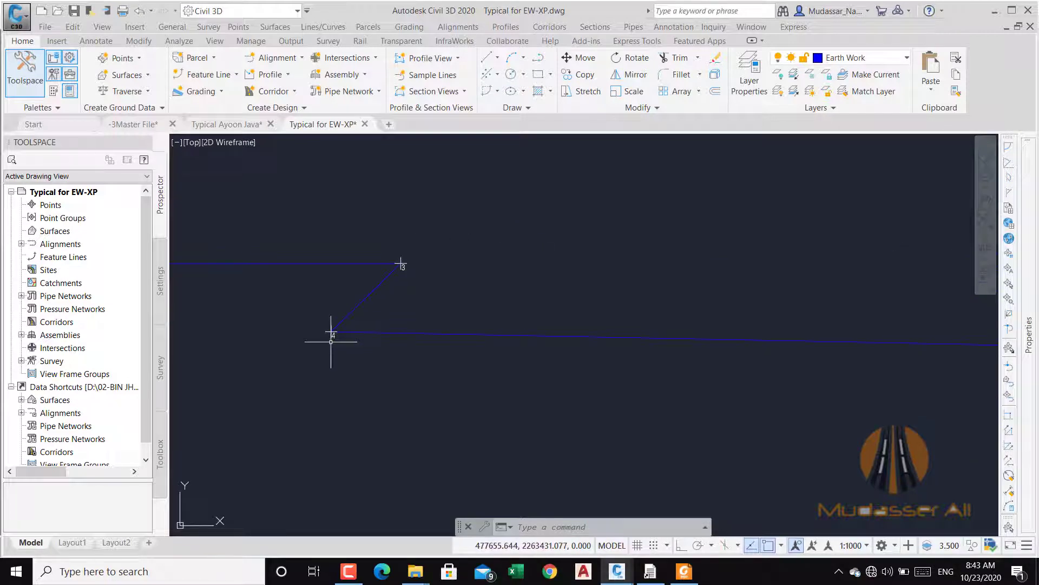
scroll(417, 290, "down", 4)
scroll(372, 311, "up", 4)
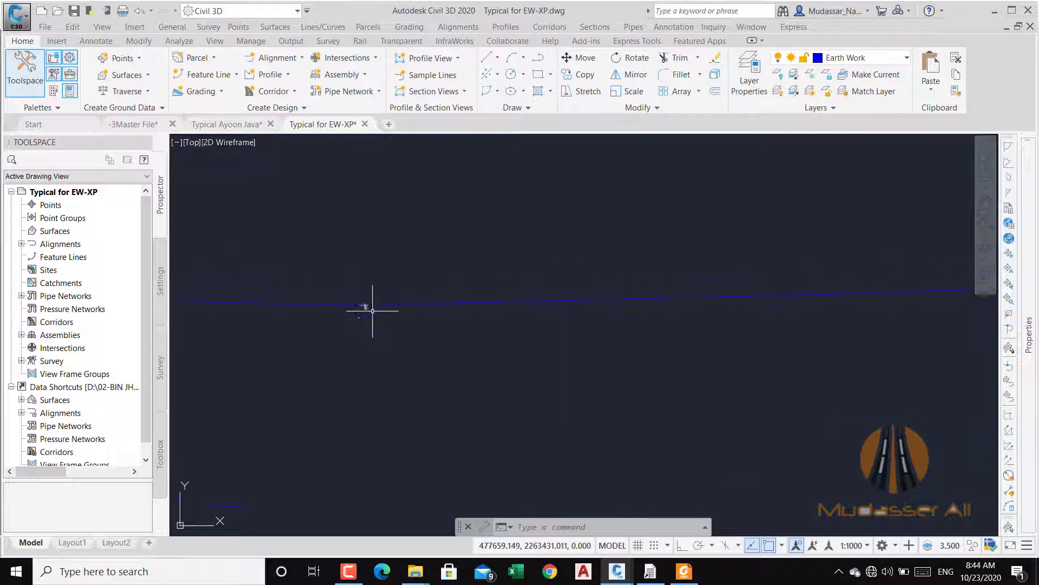
scroll(382, 306, "down", 3)
Follow the numbered points from 6 across the median to point 19-20, where the other green side slope starts.
scroll(777, 304, "up", 6)
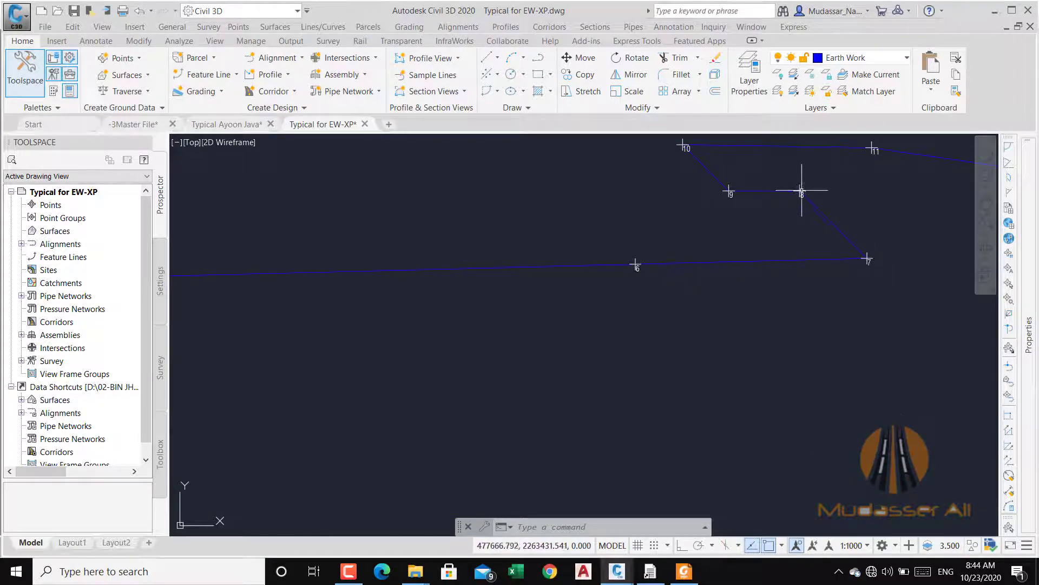
middle_click_drag(690, 146, 610, 236)
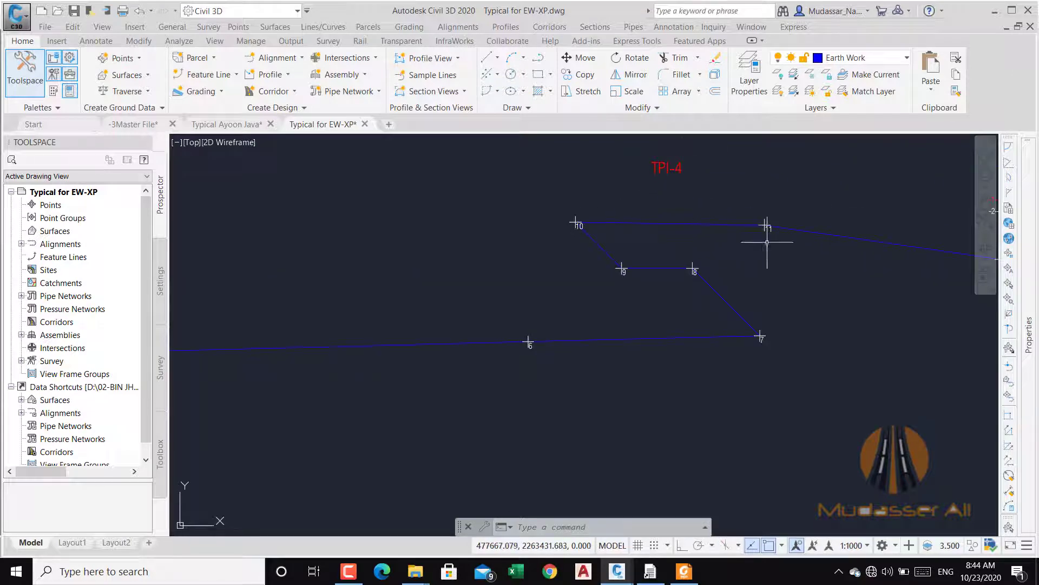
mouse_move(846, 289)
middle_mouse_down()
mouse_move(528, 237)
mouse_move(425, 241)
middle_mouse_up()
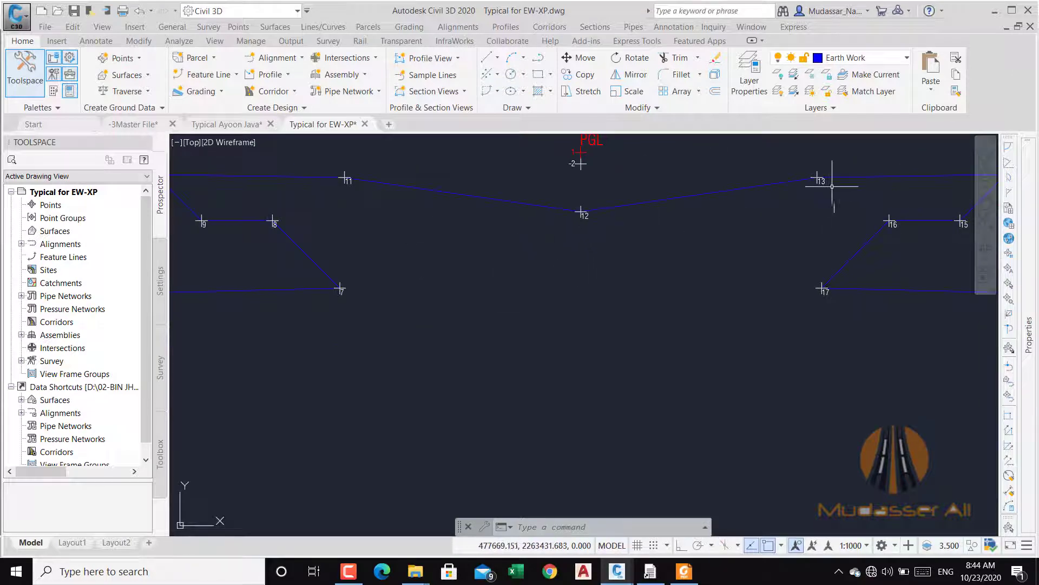
scroll(525, 255, "down", 6)
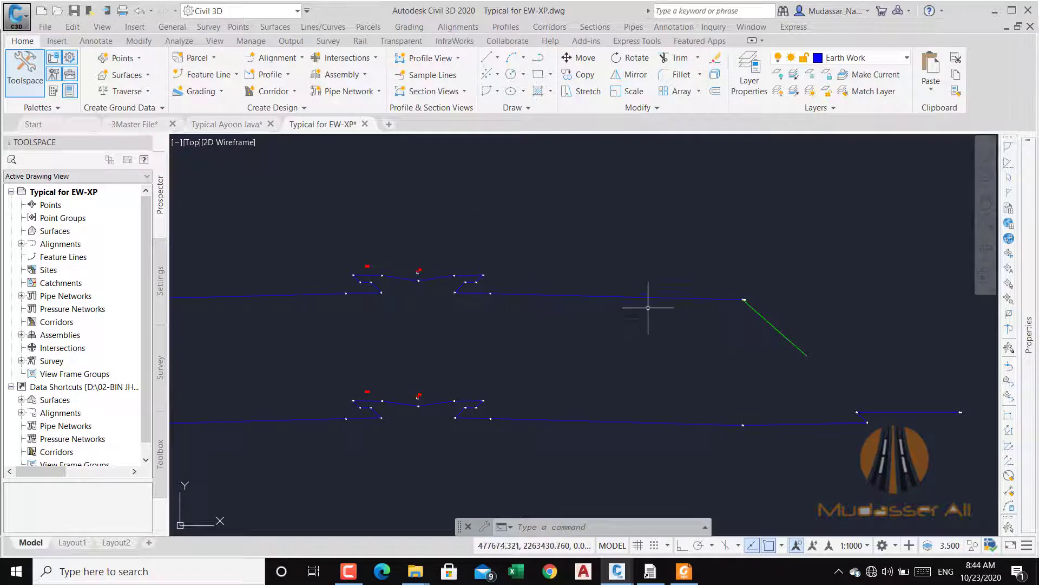
scroll(747, 301, "up", 2)
scroll(742, 295, "up", 3)
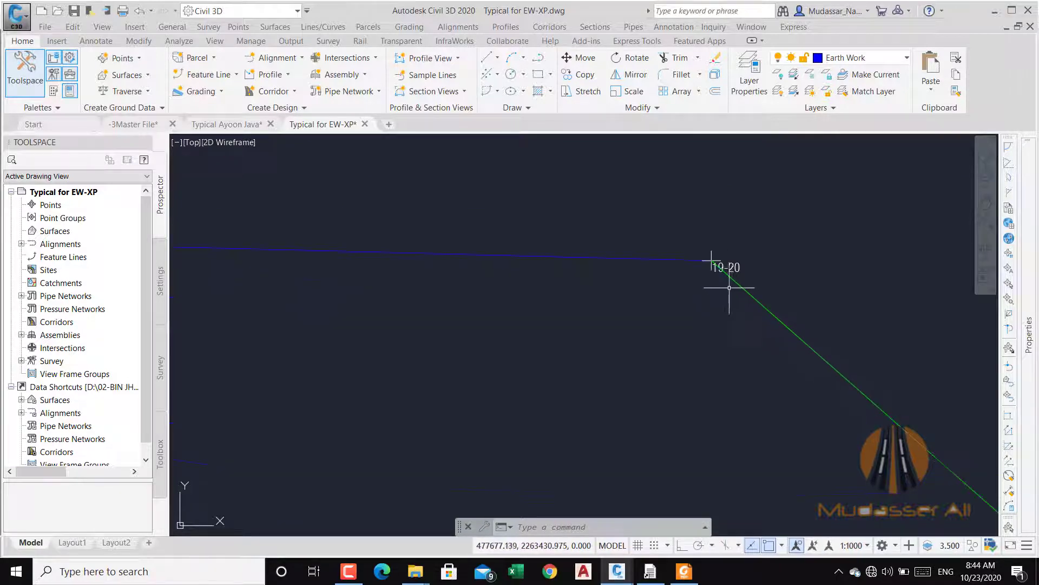
scroll(742, 230, "down", 5)
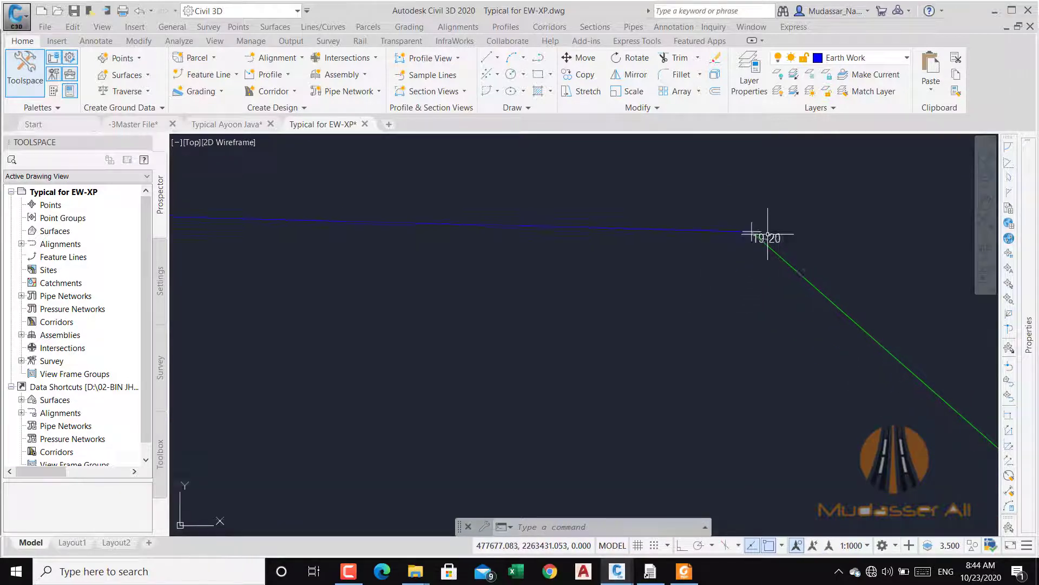
Compare the section line's two end points, 1-2 and 19-20, and their adjoining green side slopes.
scroll(487, 236, "up", 4)
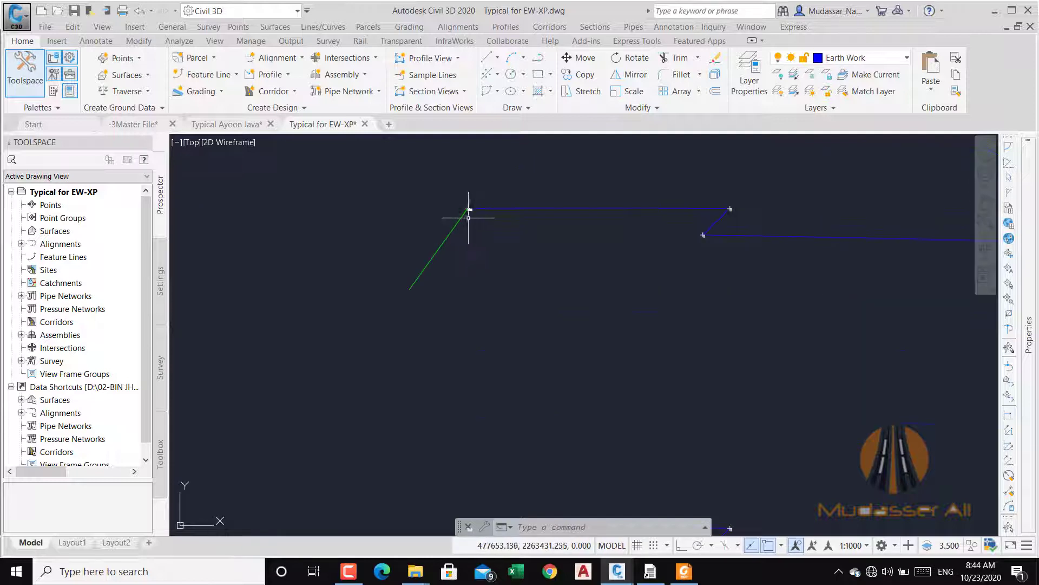
scroll(466, 218, "down", 5)
scroll(684, 224, "up", 4)
scroll(622, 216, "up", 3)
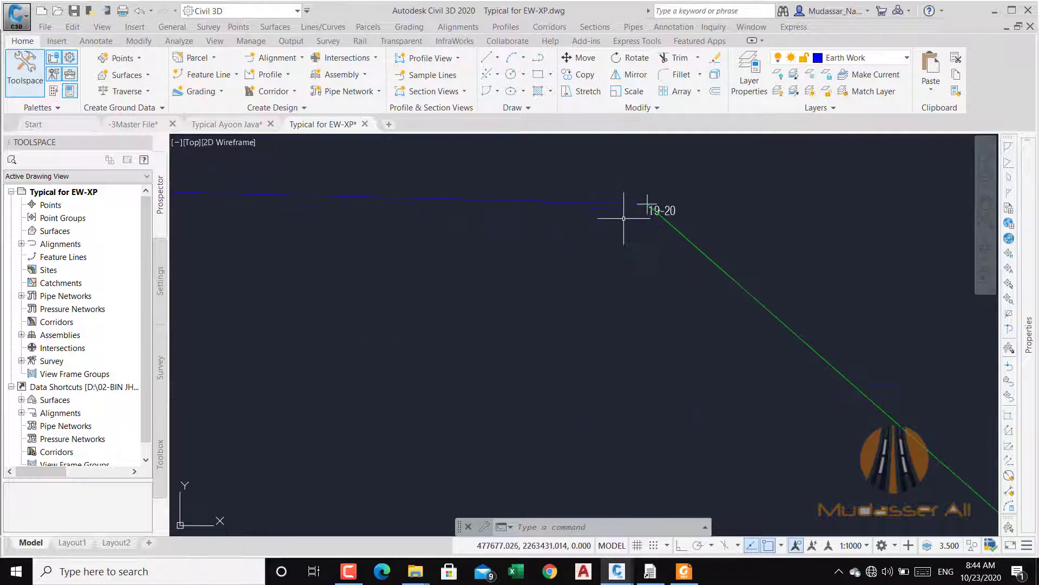
scroll(801, 246, "down", 6)
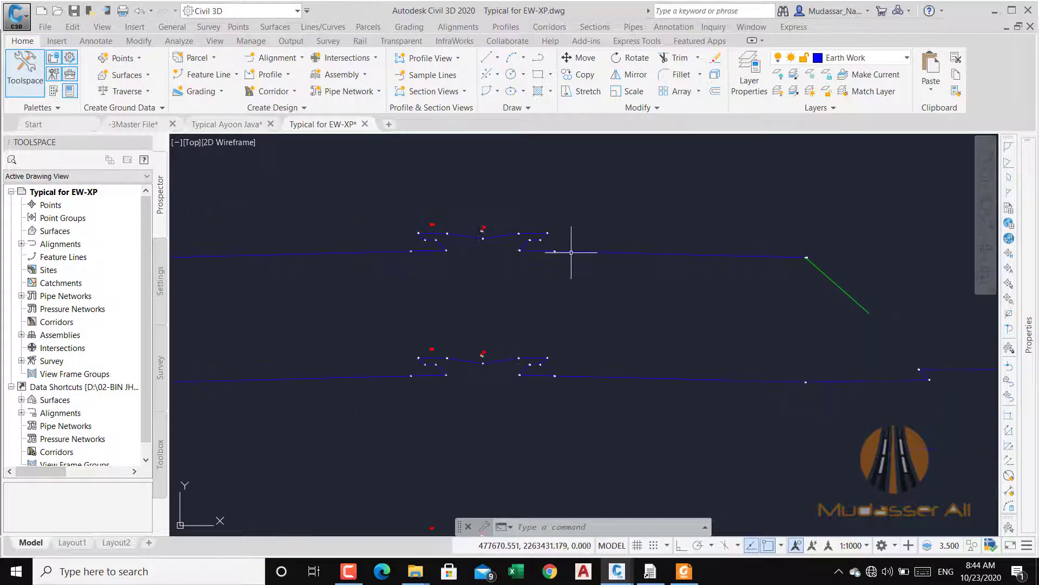
scroll(494, 233, "up", 5)
scroll(422, 249, "down", 3)
scroll(557, 274, "down", 3)
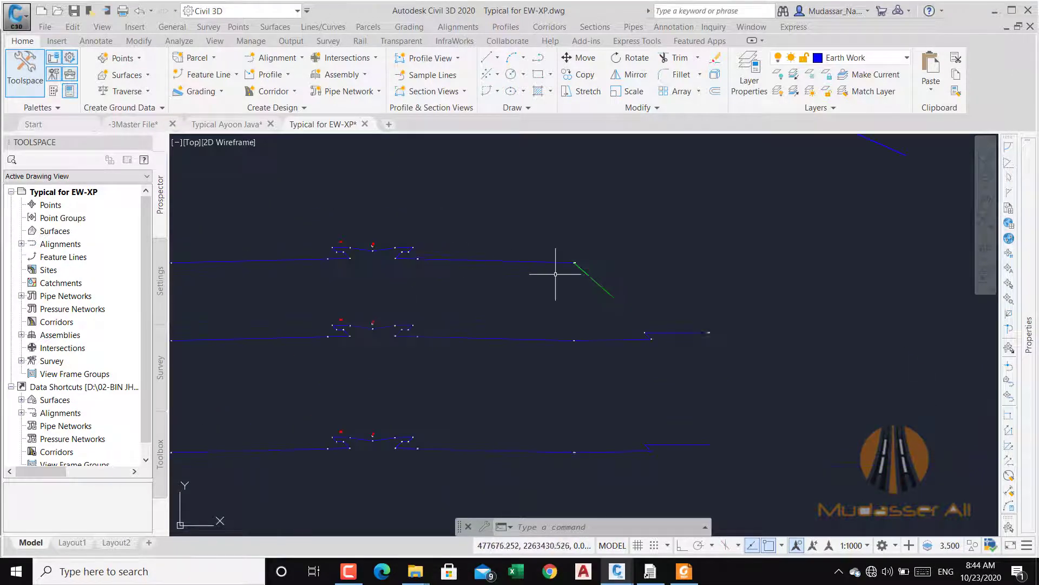
scroll(515, 241, "up", 7)
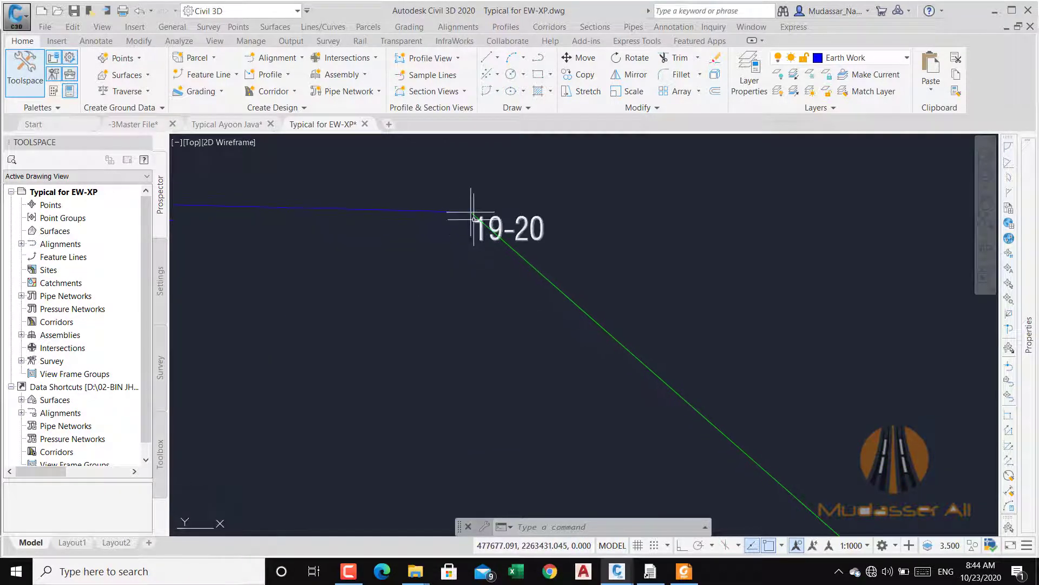
mouse_move(474, 218)
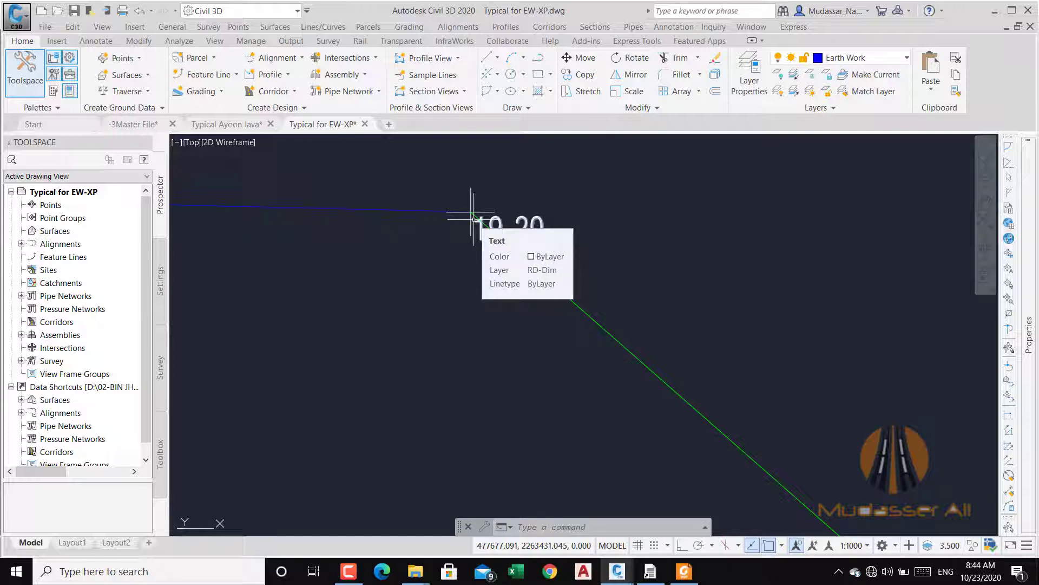
scroll(481, 160, "down", 4)
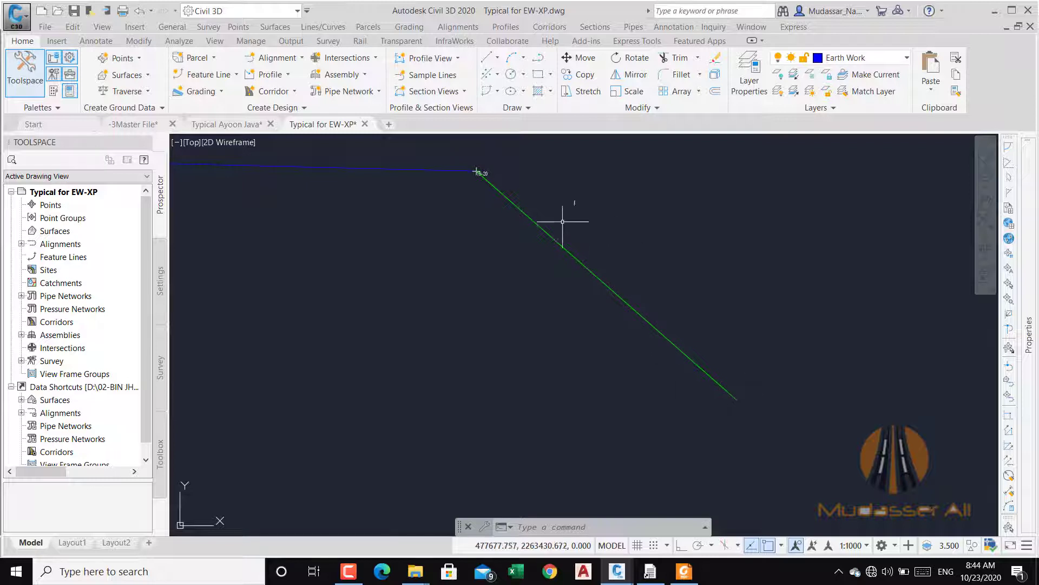
middle_click_drag(480, 169, 539, 192)
scroll(538, 192, "down", 5)
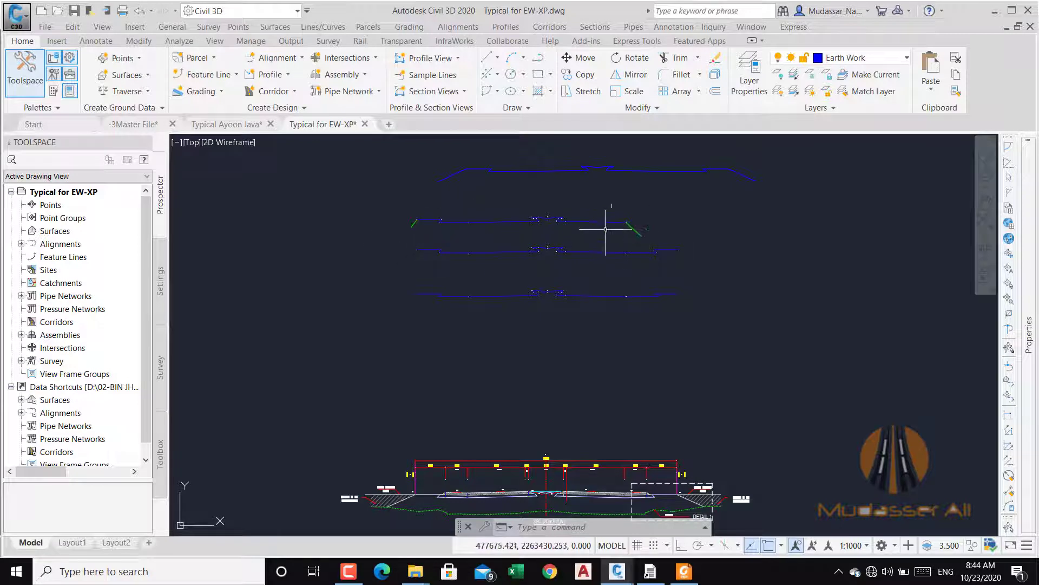
Examine the PGL point and the numbered points from 12 to 18 in and beside the median.
scroll(545, 213, "up", 5)
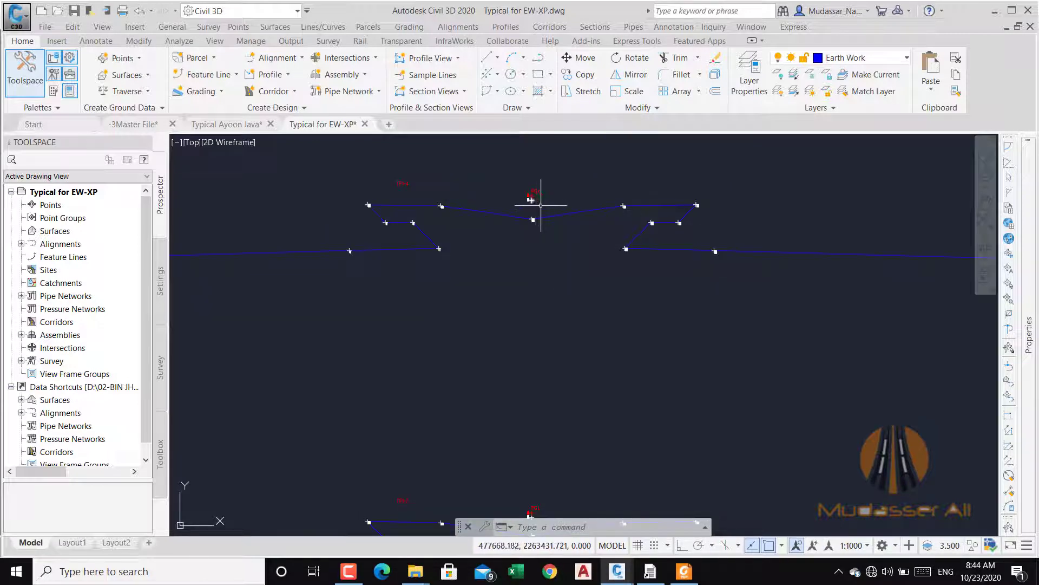
scroll(540, 206, "up", 4)
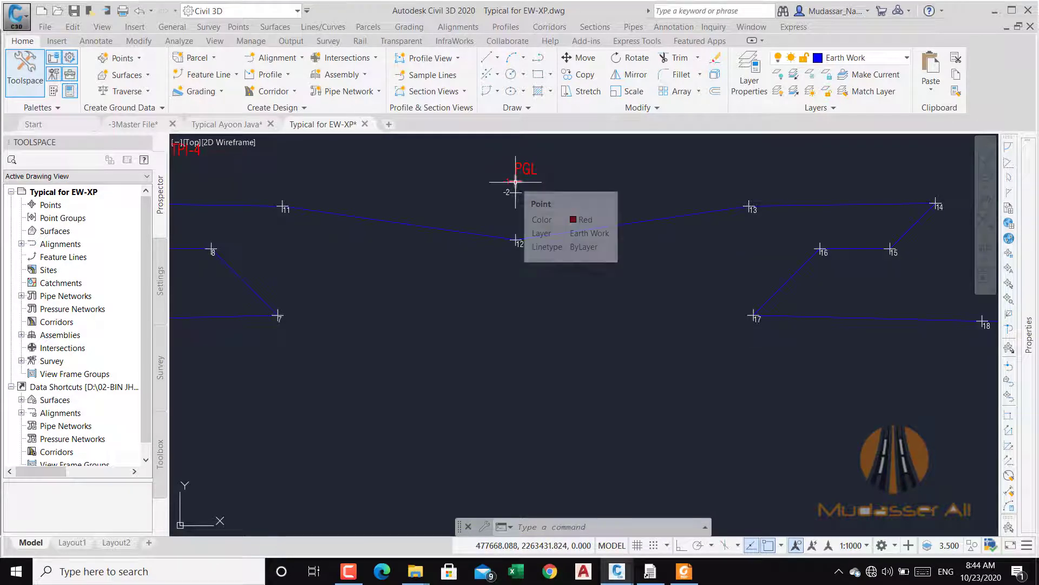
scroll(512, 176, "down", 4)
scroll(569, 204, "up", 4)
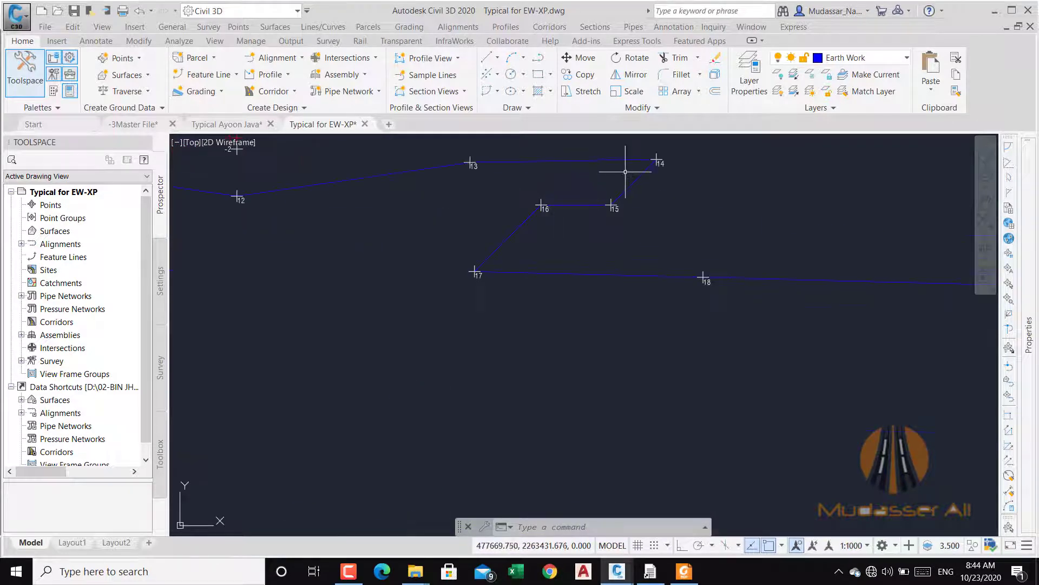
scroll(647, 162, "up", 5)
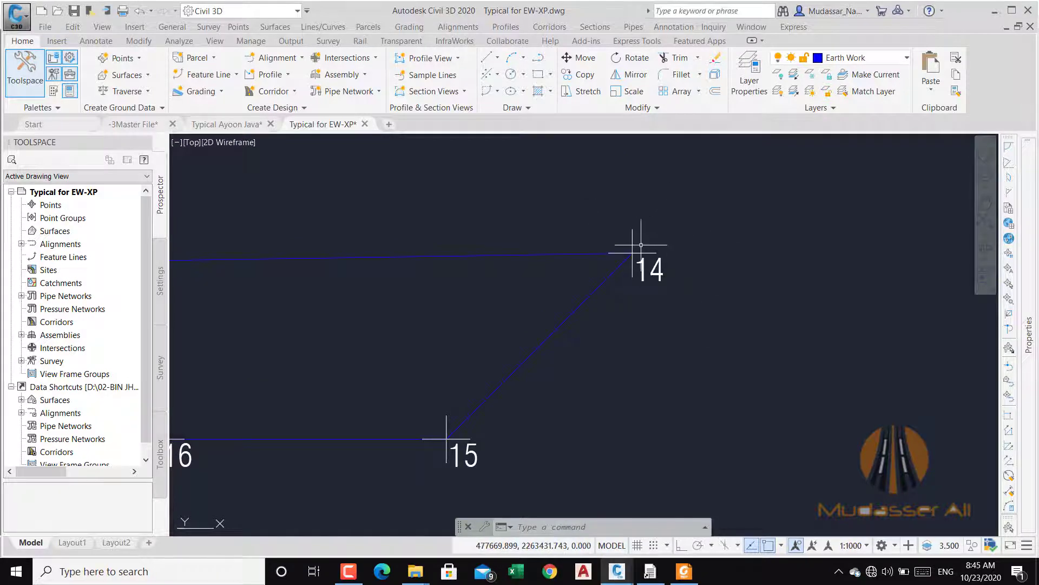
scroll(661, 213, "down", 5)
scroll(661, 213, "down", 2)
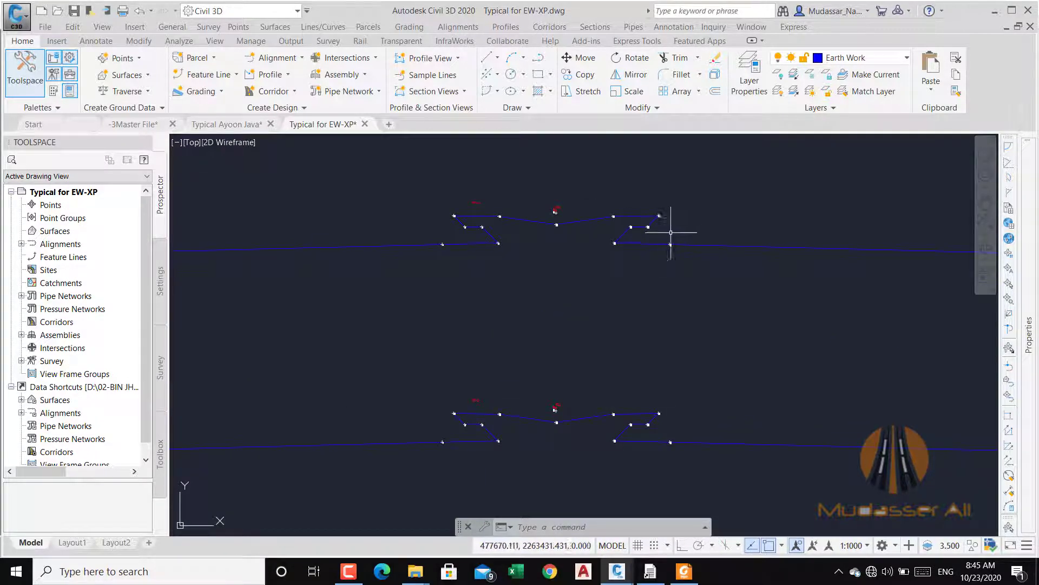
Examine the median layers and slopes in the SEC. (30m R.O.W) typical section drawing for comparison with the numbered sections.
scroll(668, 233, "down", 9)
scroll(647, 387, "up", 2)
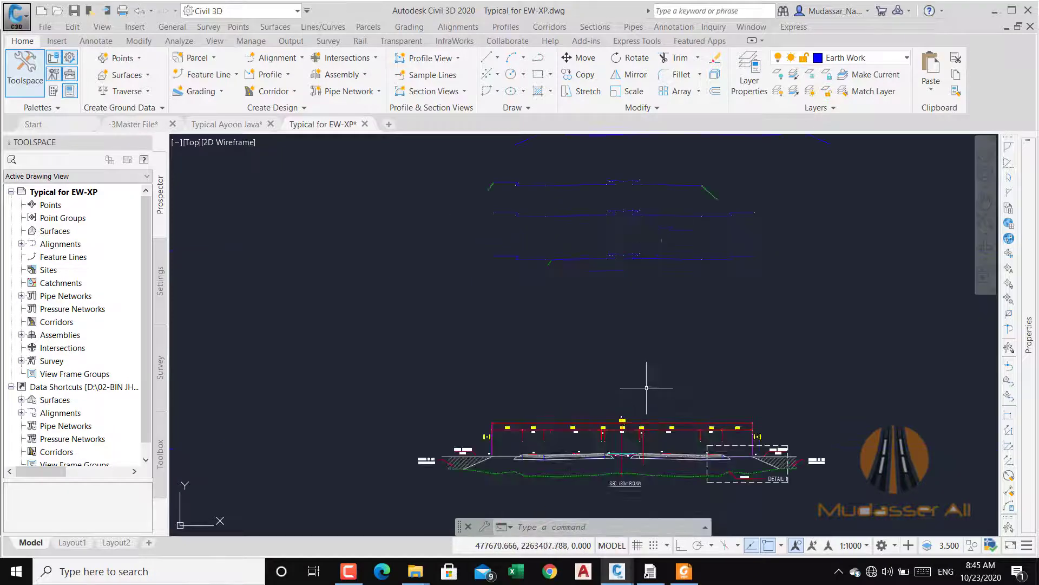
scroll(646, 388, "up", 8)
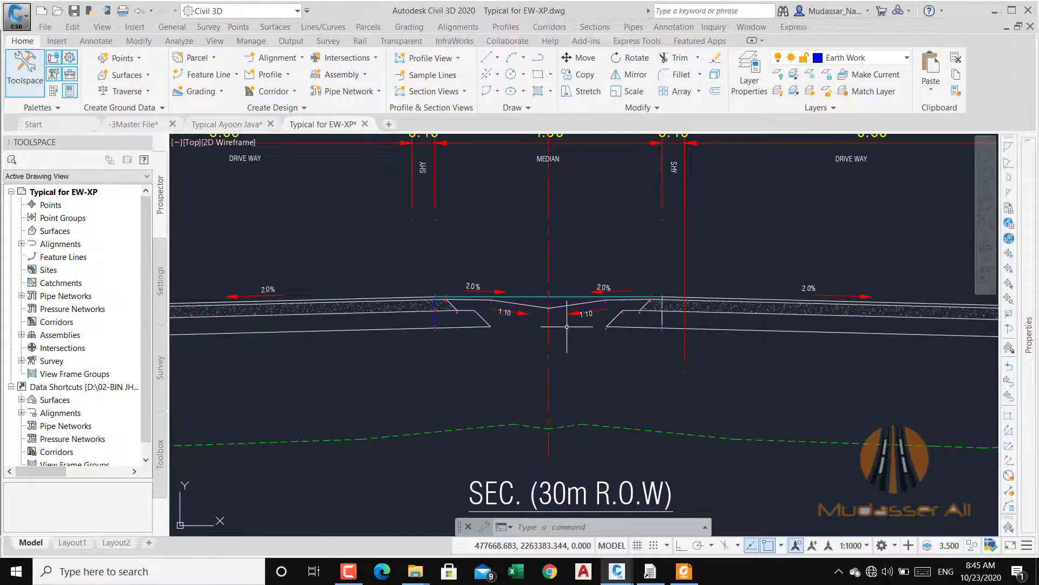
scroll(567, 327, "down", 8)
mouse_move(589, 247)
middle_mouse_down()
mouse_move(574, 444)
mouse_move(566, 271)
mouse_move(595, 360)
middle_mouse_up()
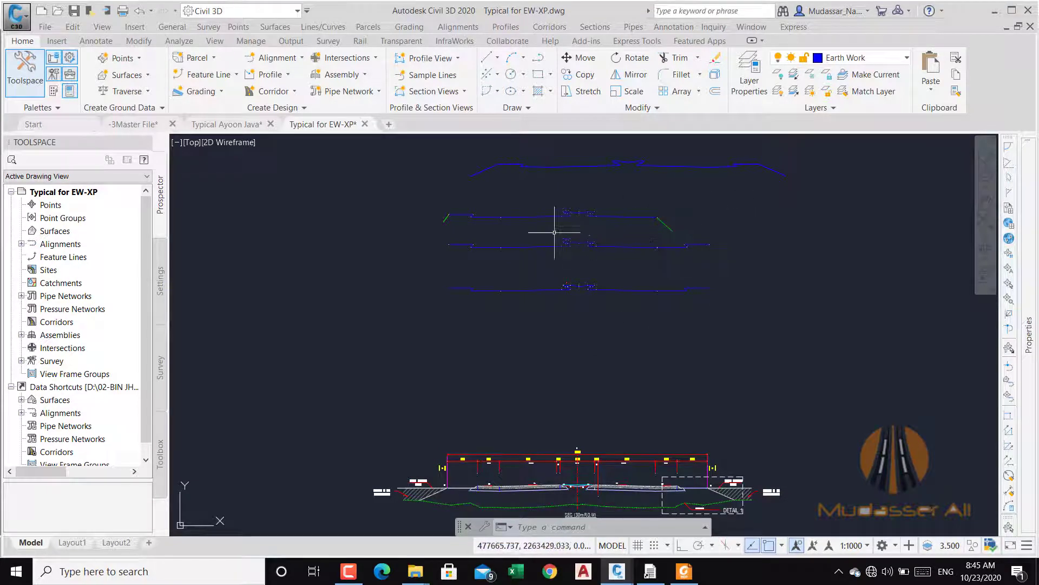
Compare the section line carrying the green side slopes with the two numbered section lines below it.
scroll(448, 217, "up", 6)
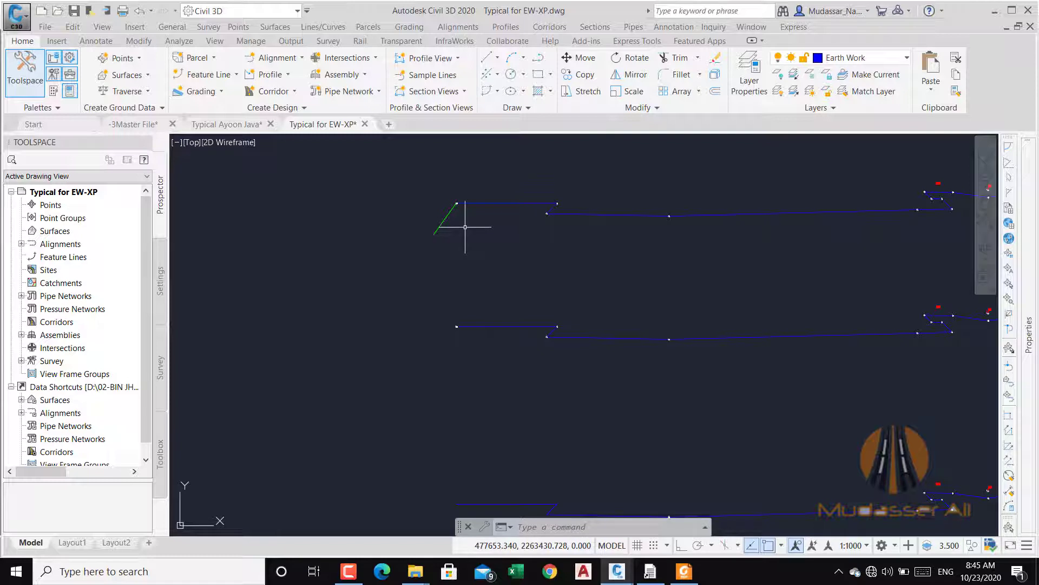
scroll(441, 209, "down", 5)
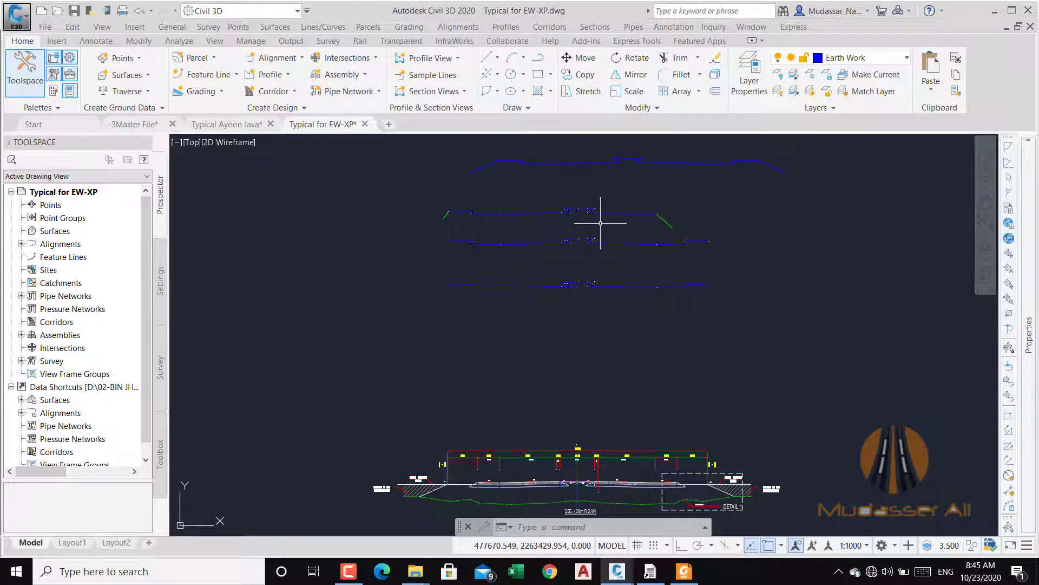
scroll(457, 216, "up", 4)
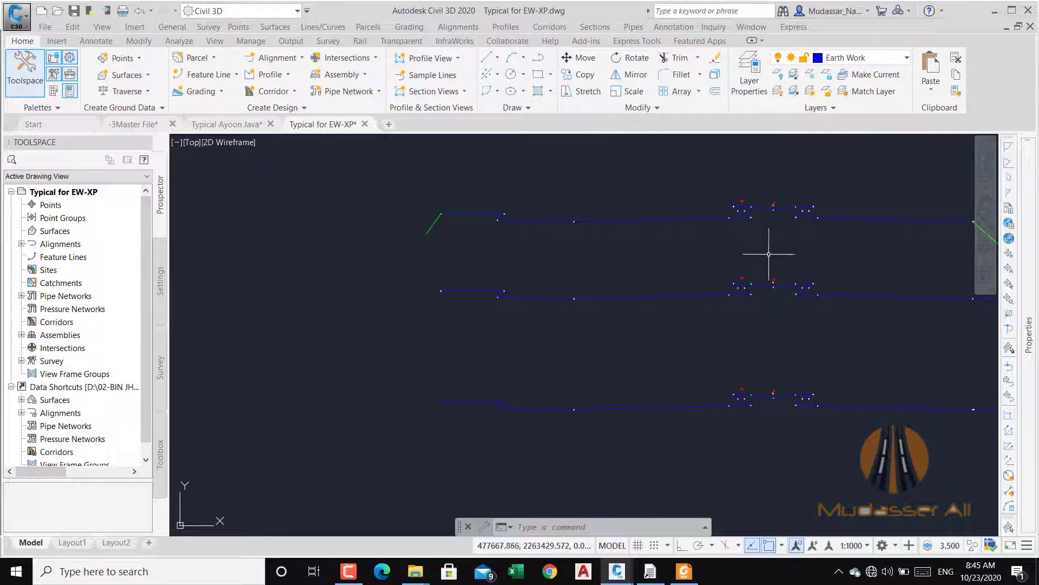
mouse_move(766, 244)
middle_mouse_down()
mouse_move(733, 269)
mouse_move(701, 271)
middle_mouse_up()
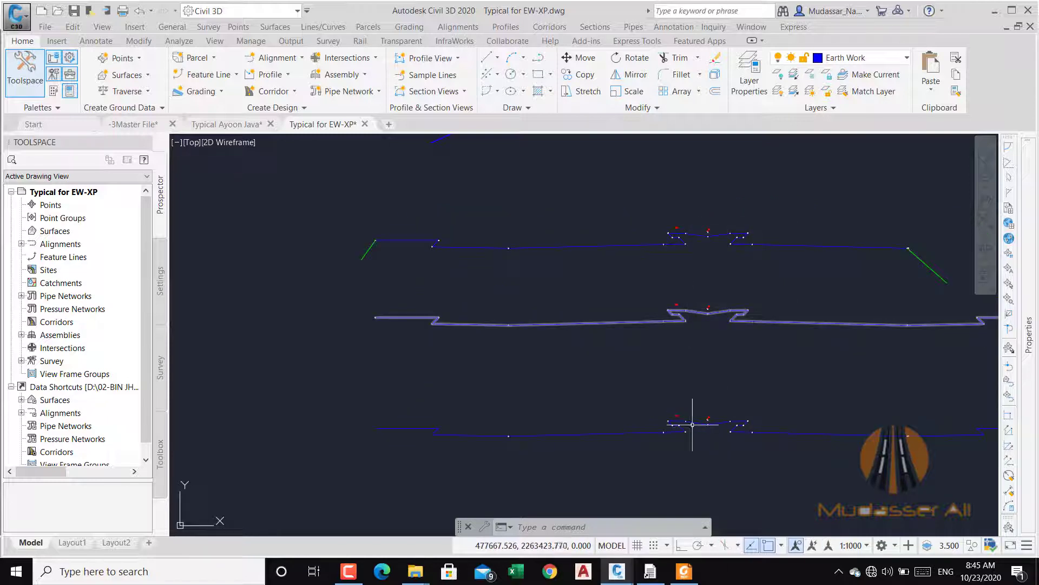
Switch to the Earthworks Quantities Calculation Program to view the TP4 typical section definition, and return to Civil 3D.
left_click(650, 573)
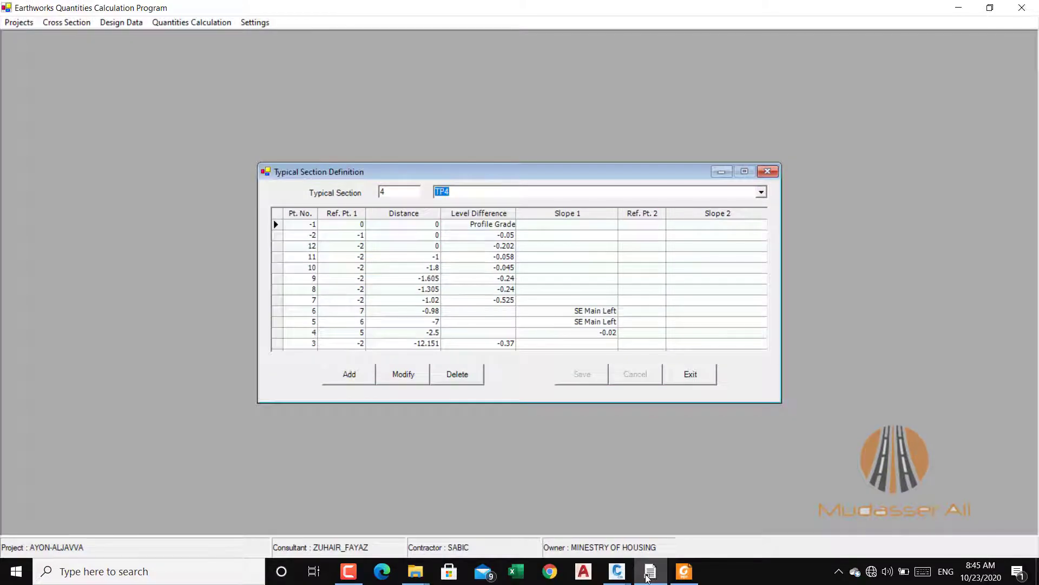
mouse_move(617, 572)
left_click(750, 522)
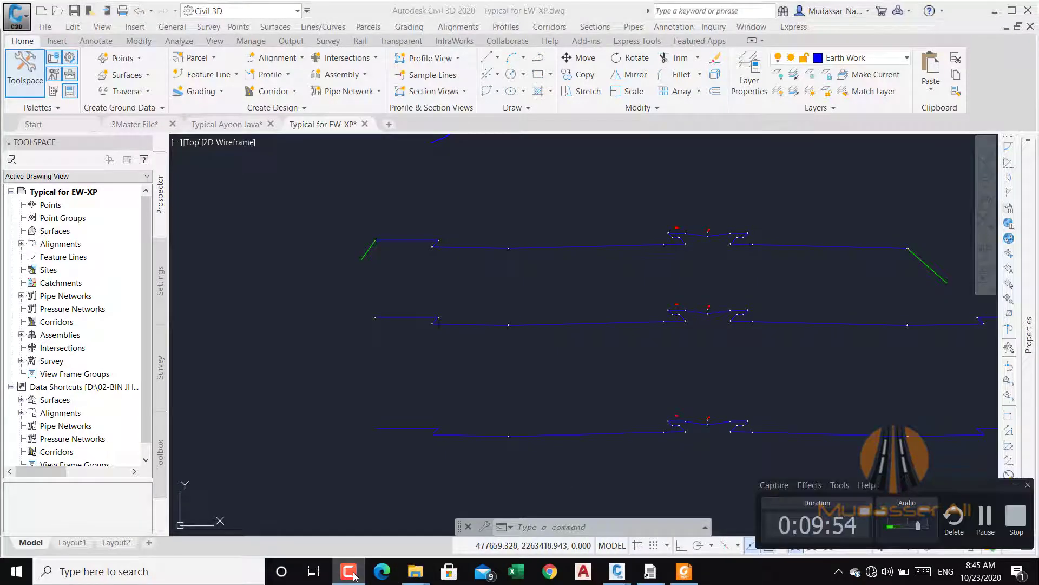
scroll(687, 281, "up", 3)
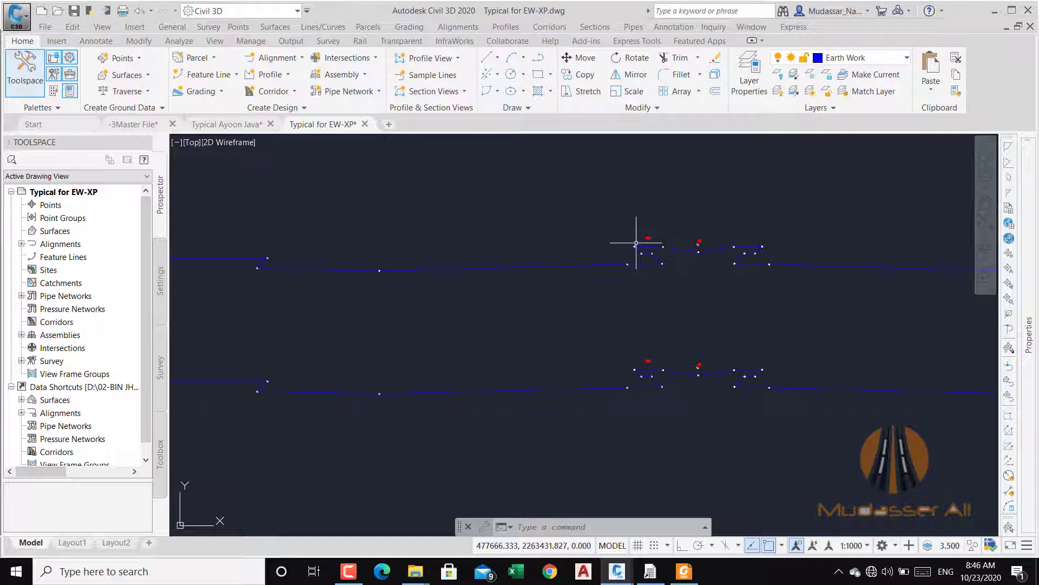
scroll(636, 243, "down", 3)
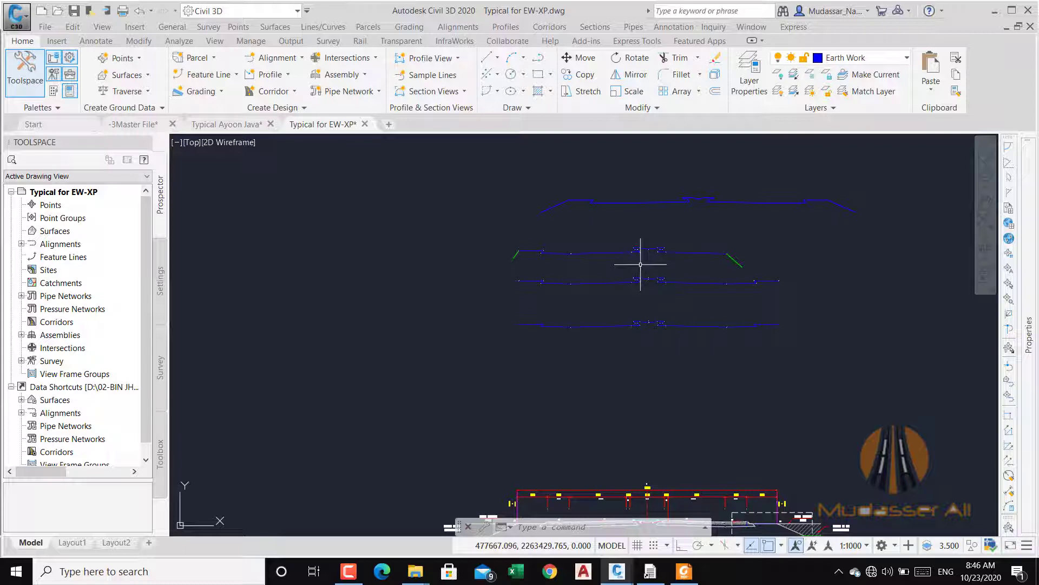
scroll(641, 265, "down", 3)
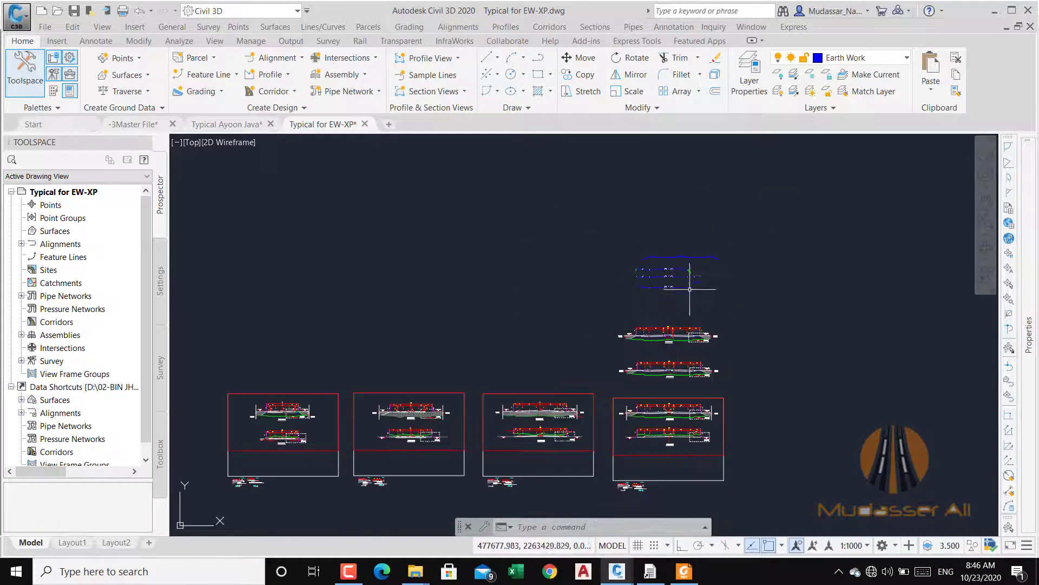
scroll(648, 254, "up", 3)
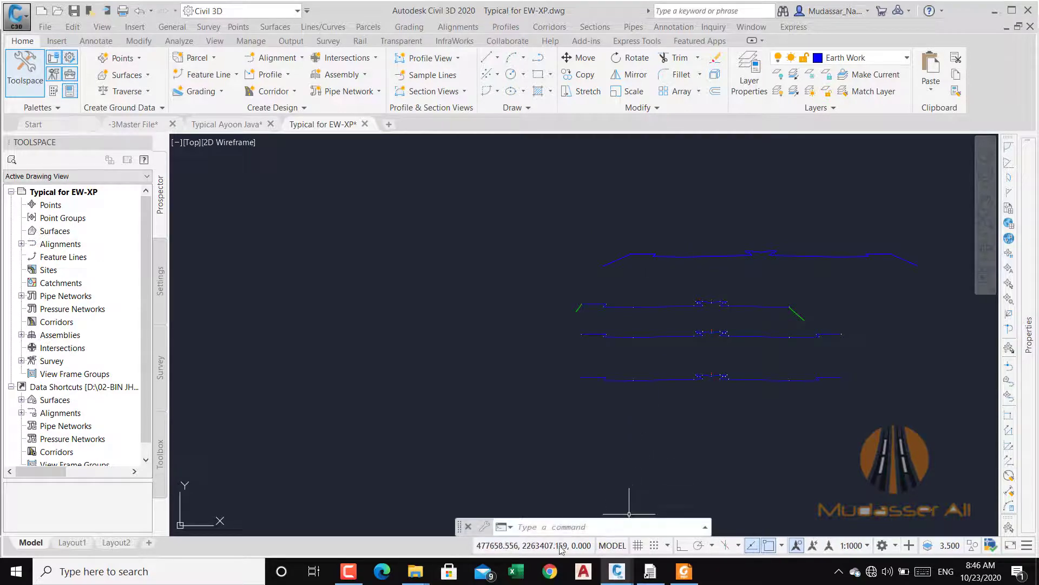
left_click(359, 575)
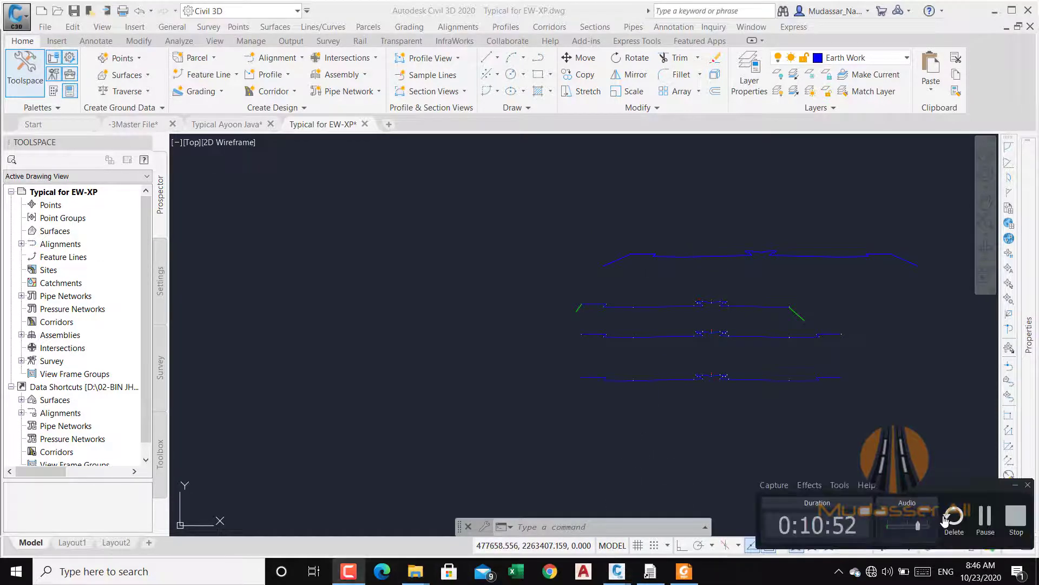
left_click(985, 520)
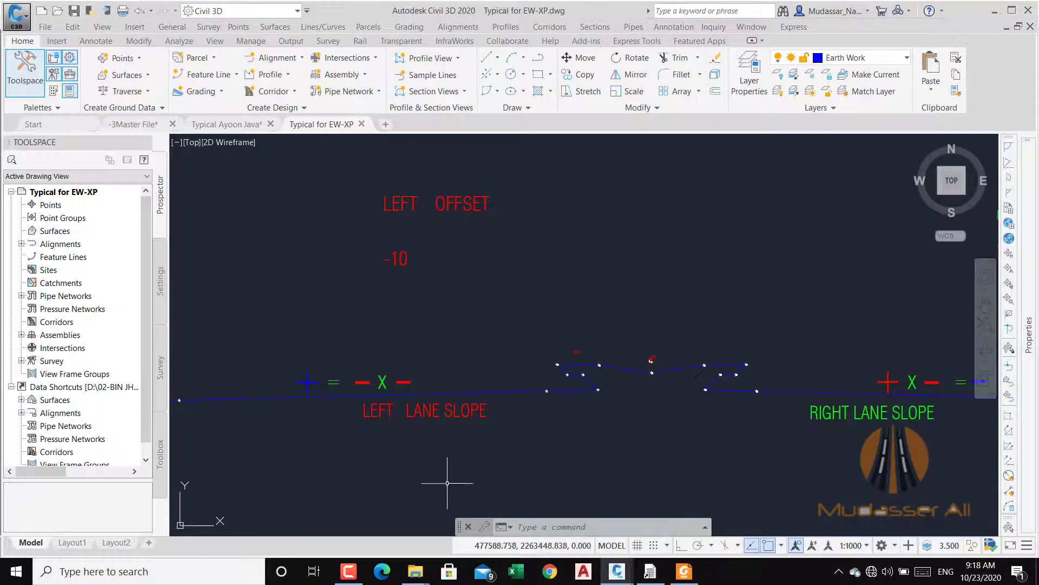
left_click(362, 569)
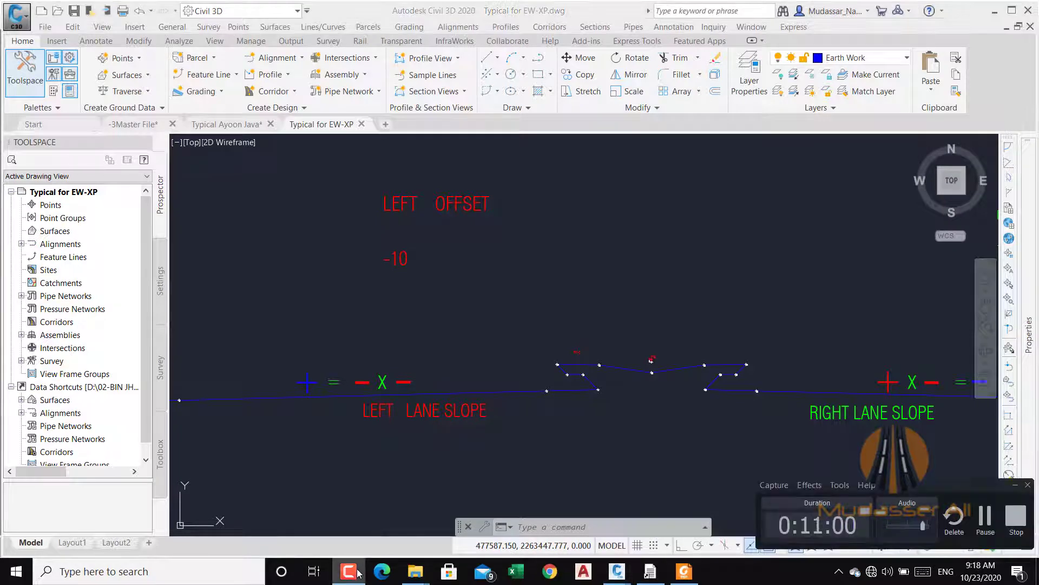
left_click(361, 572)
Switch to the Earthworks Quantities Calculation Program and open the form for entering a typical section.
scroll(531, 372, "down", 5)
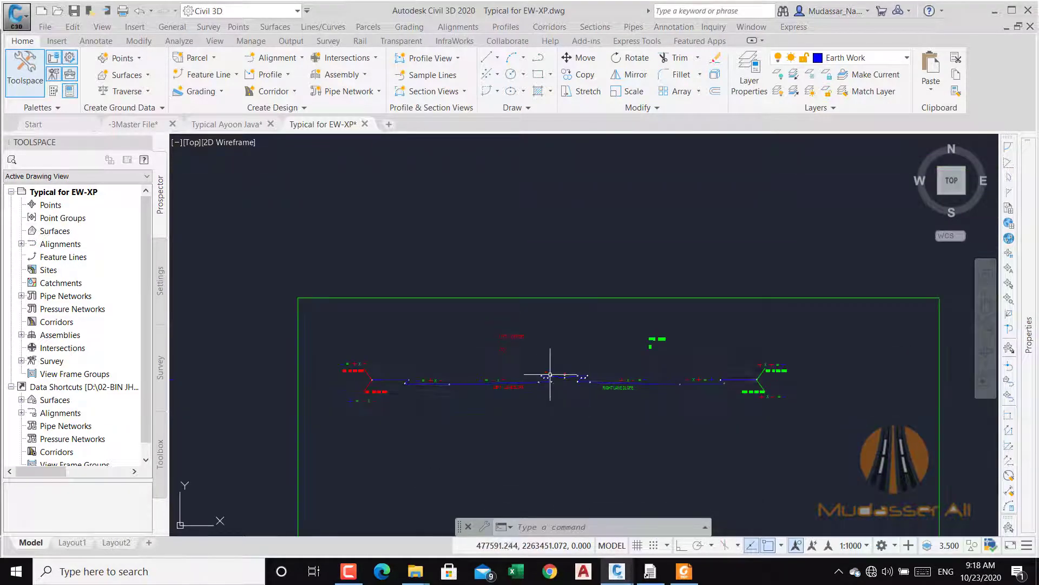
scroll(558, 387, "up", 3)
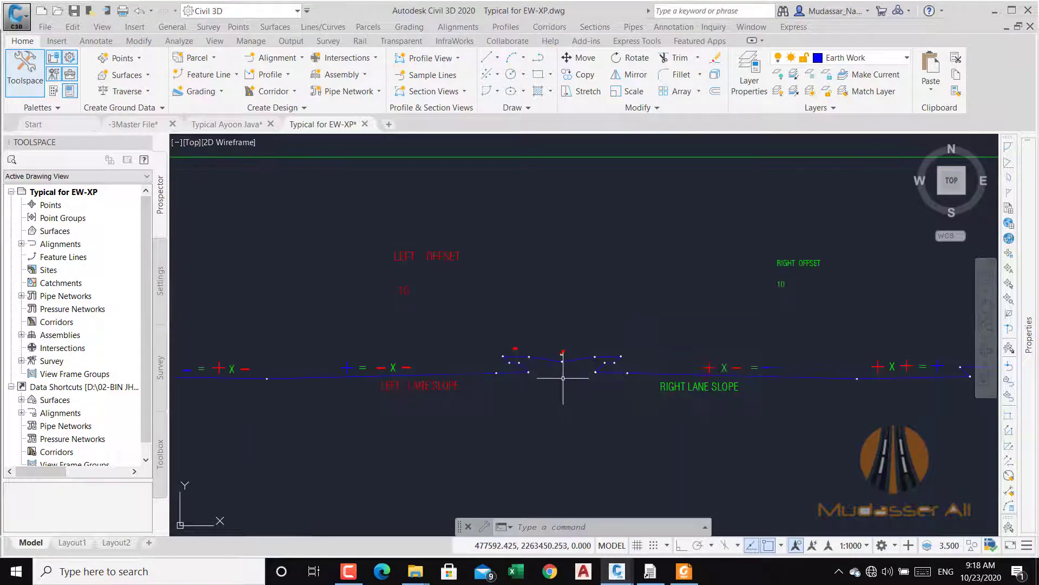
scroll(574, 352, "down", 2)
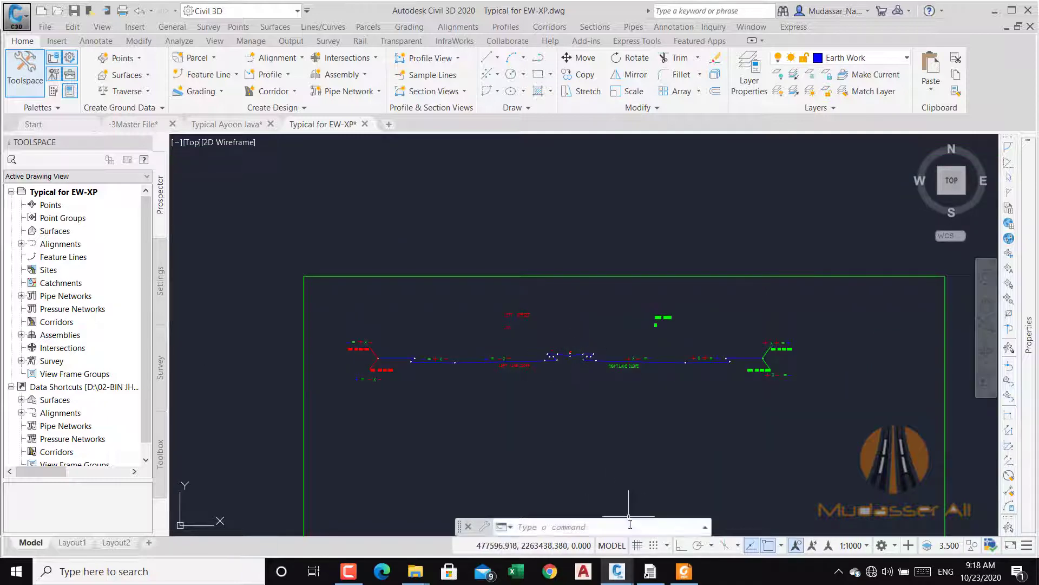
left_click(650, 572)
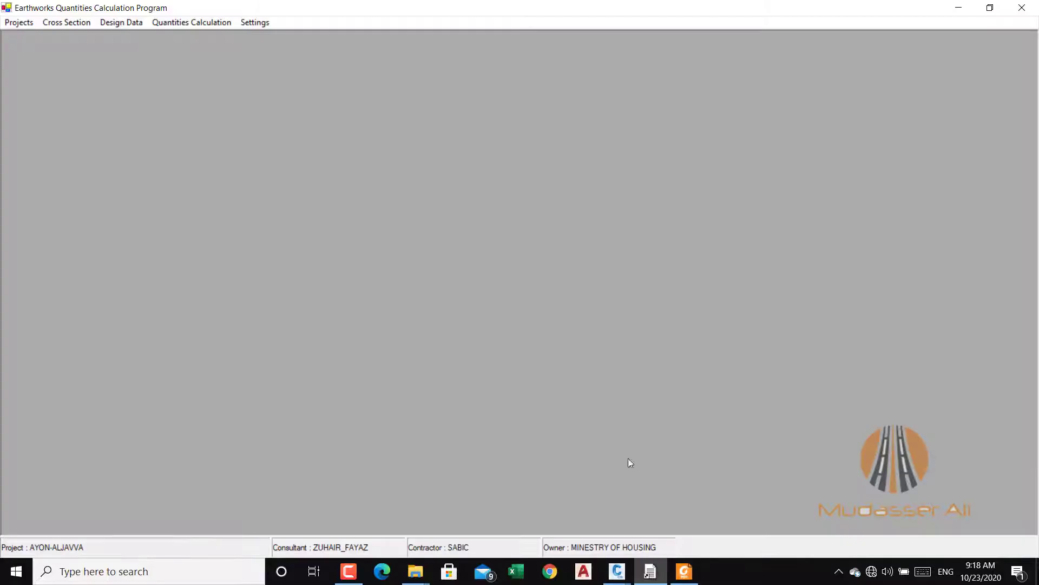
left_click(112, 26)
mouse_move(191, 34)
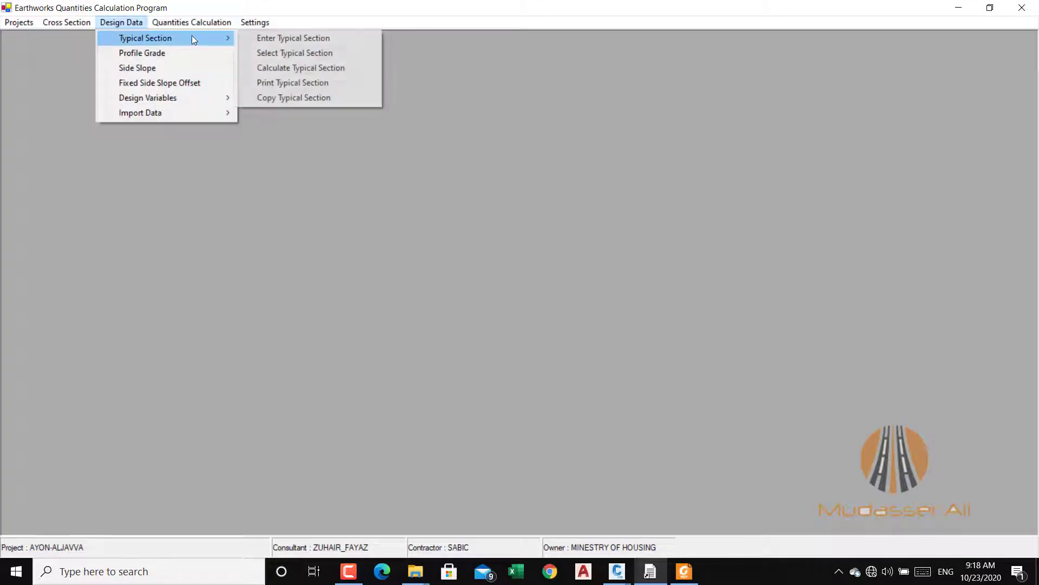
left_click(277, 38)
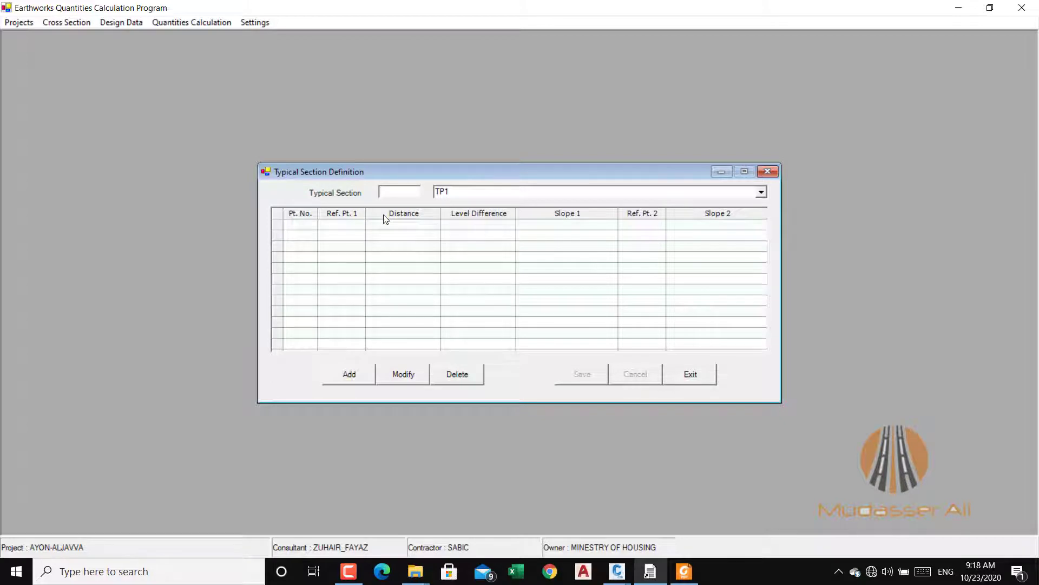
Switch to Foxit Reader to view the numbered road section at 0+100.000 in the Quantity Report, and return to Civil 3D.
left_click(677, 577)
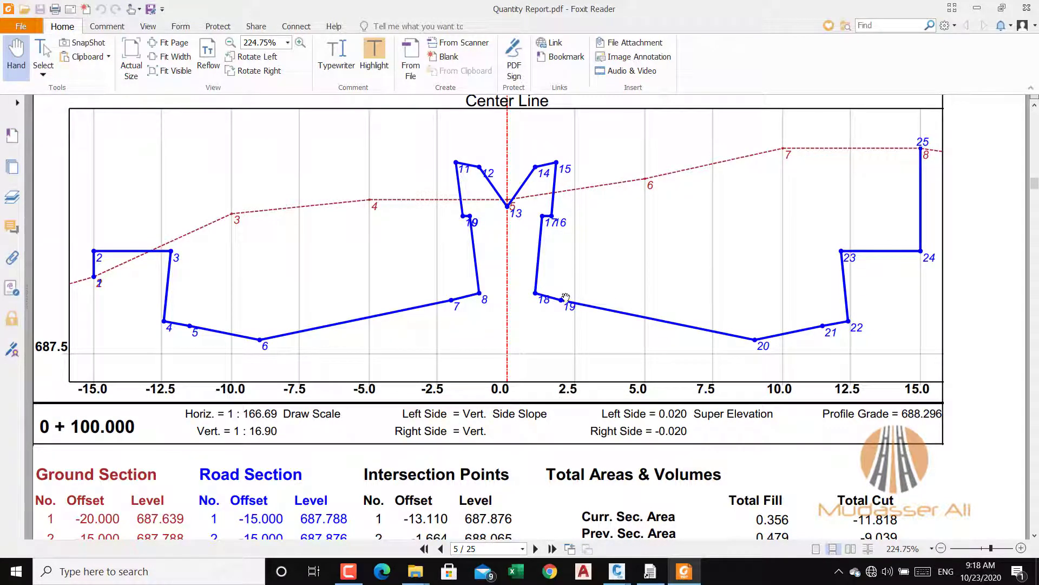
left_click(974, 9)
left_click(958, 8)
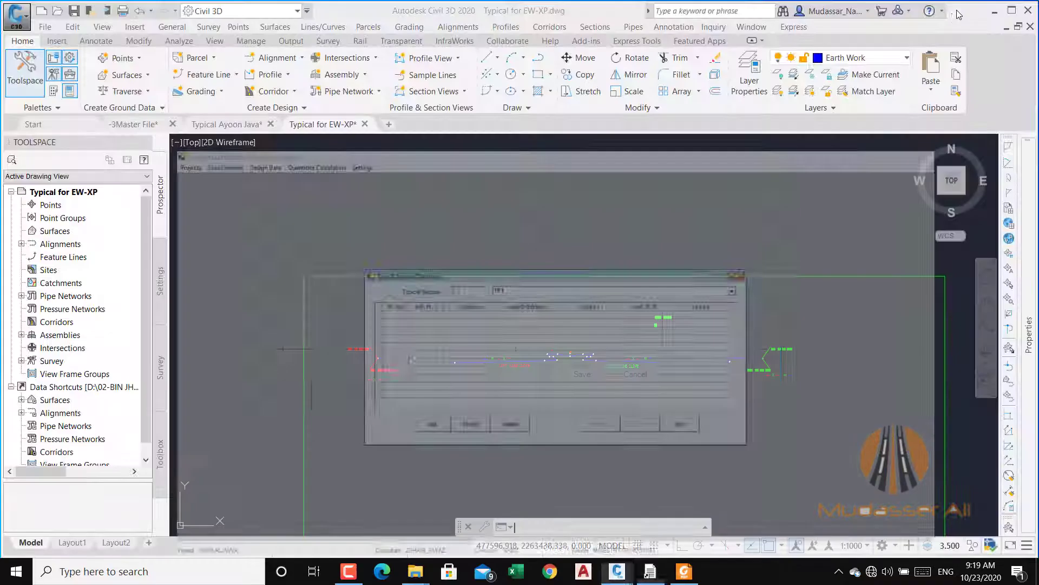
Examine the PGL point, the TPI-2 label and the numbered points around the median of the annotated section.
scroll(568, 366, "up", 5)
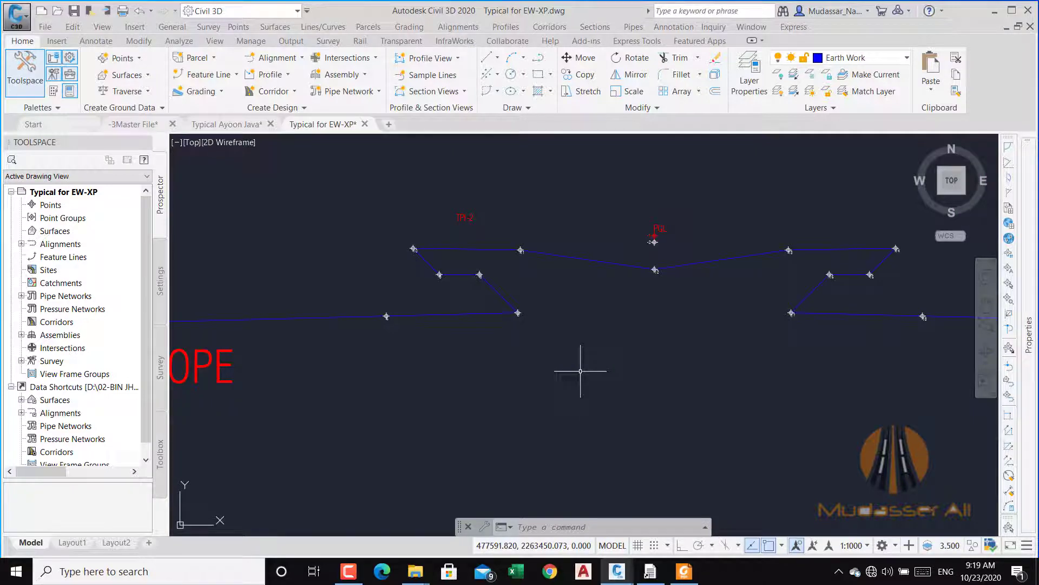
scroll(652, 271, "up", 2)
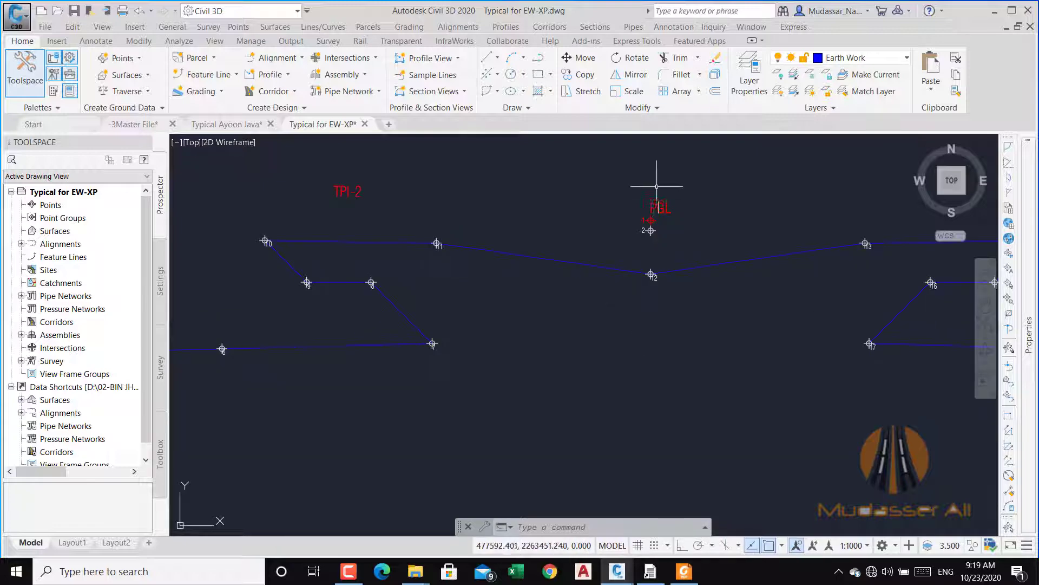
scroll(678, 214, "down", 6)
scroll(596, 239, "up", 2)
middle_click_drag(595, 248, 673, 276)
middle_click_drag(749, 260, 701, 255)
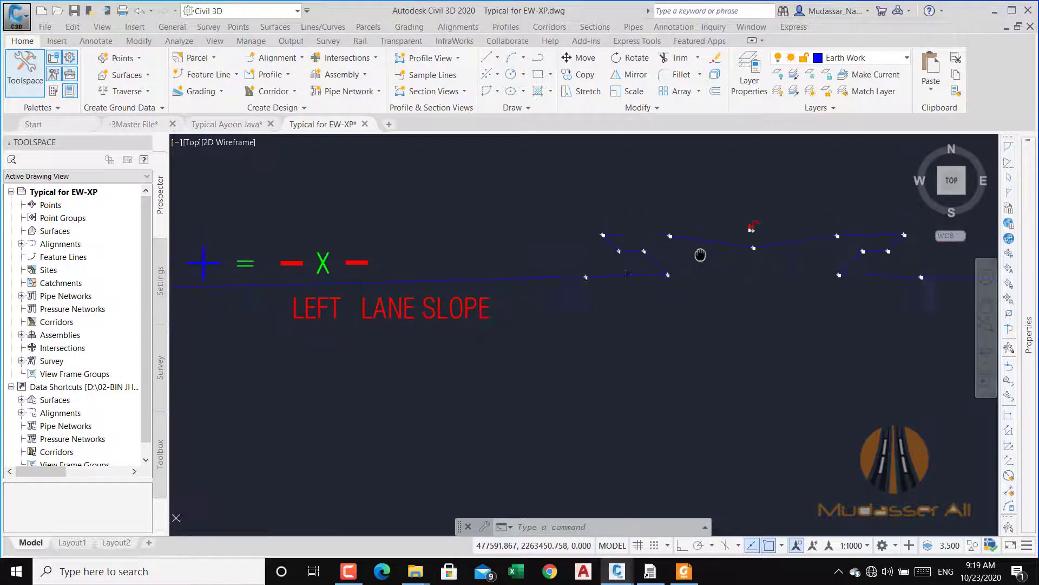
scroll(700, 254, "up", 6)
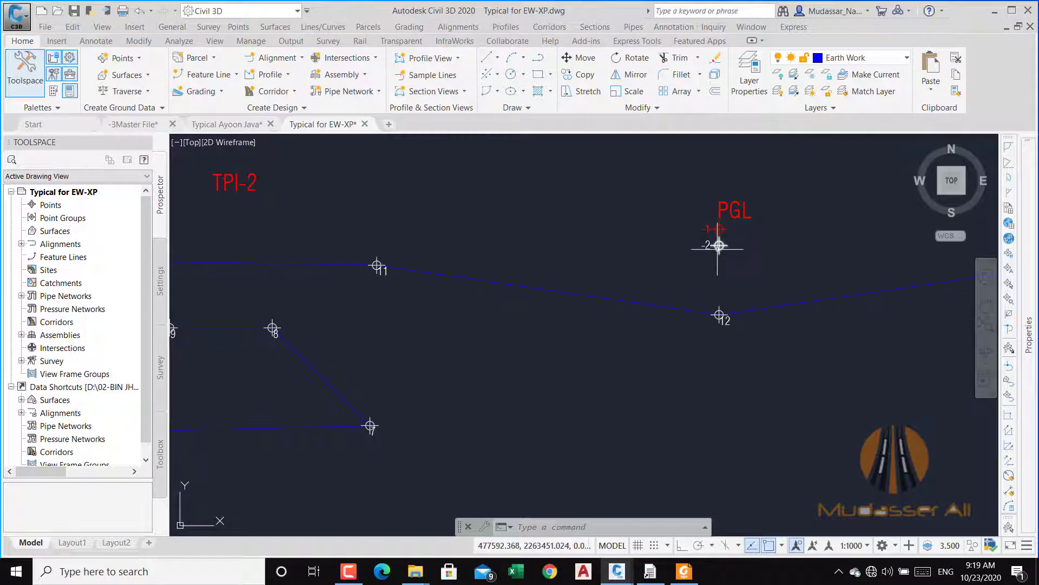
scroll(725, 240, "down", 6)
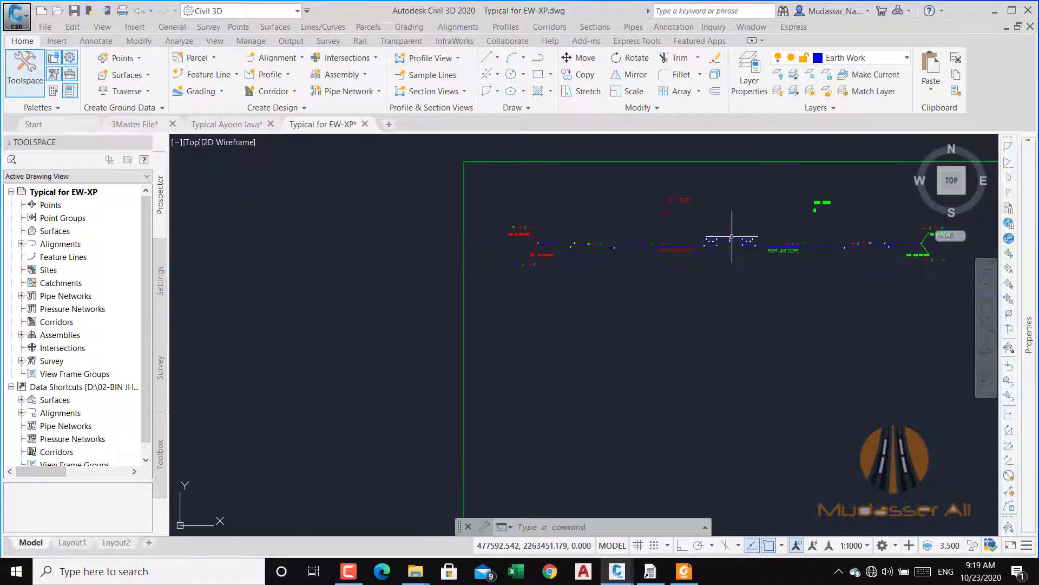
Trace the section from points 1-2 at the left side slopes across the left lane to median point 12.
scroll(550, 252, "up", 7)
middle_click_drag(515, 228, 463, 425)
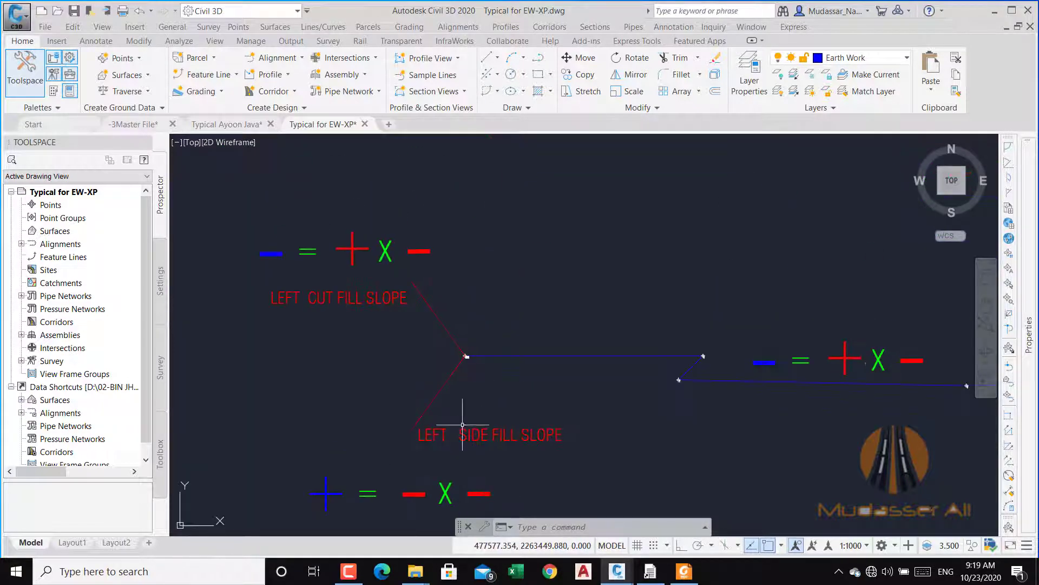
scroll(464, 349, "up", 5)
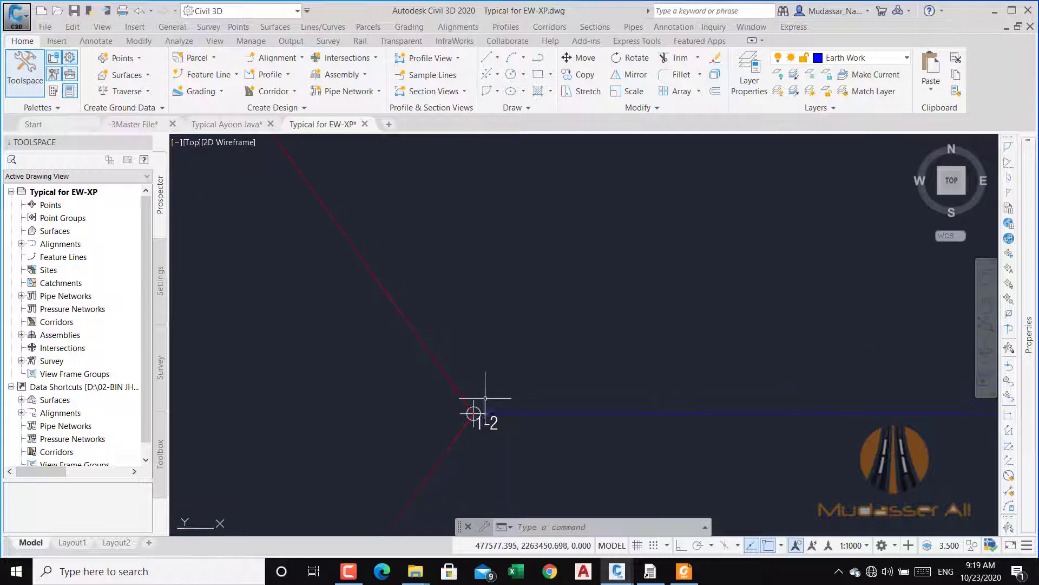
scroll(591, 376, "down", 5)
scroll(689, 383, "up", 5)
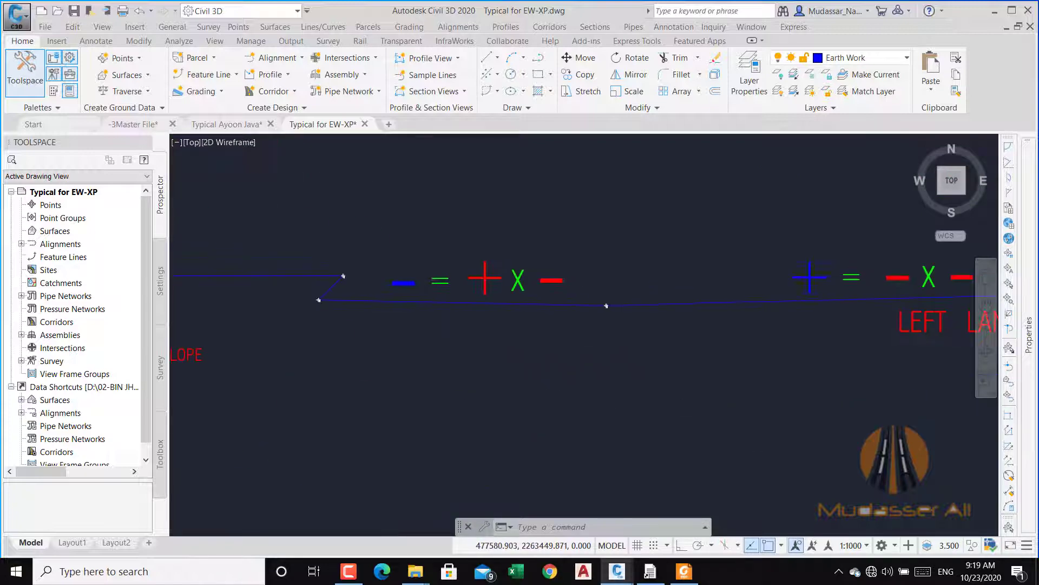
middle_click_drag(801, 337, 394, 313)
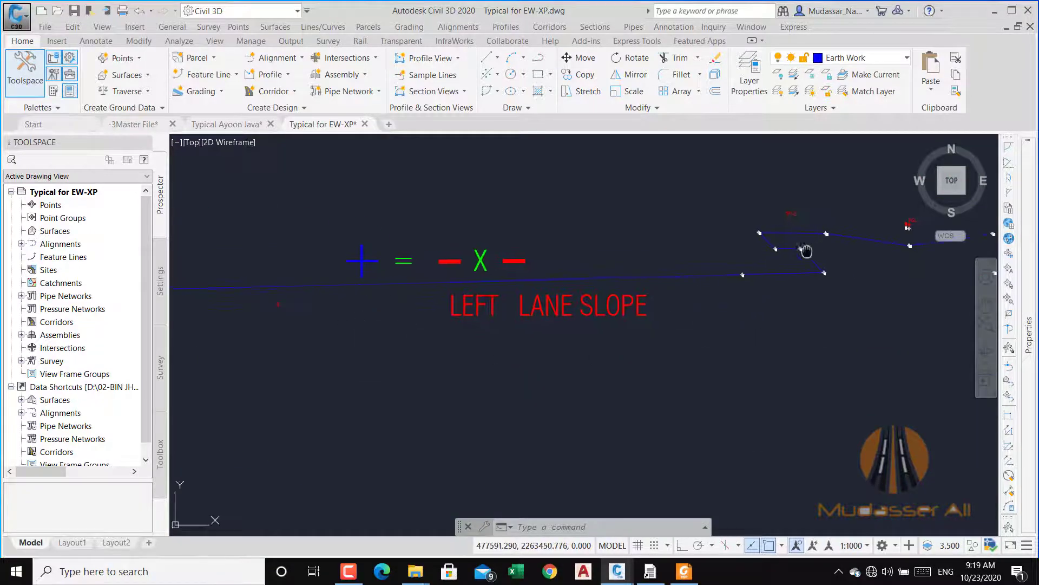
middle_click_drag(807, 250, 561, 293)
scroll(651, 298, "up", 6)
scroll(706, 260, "up", 4)
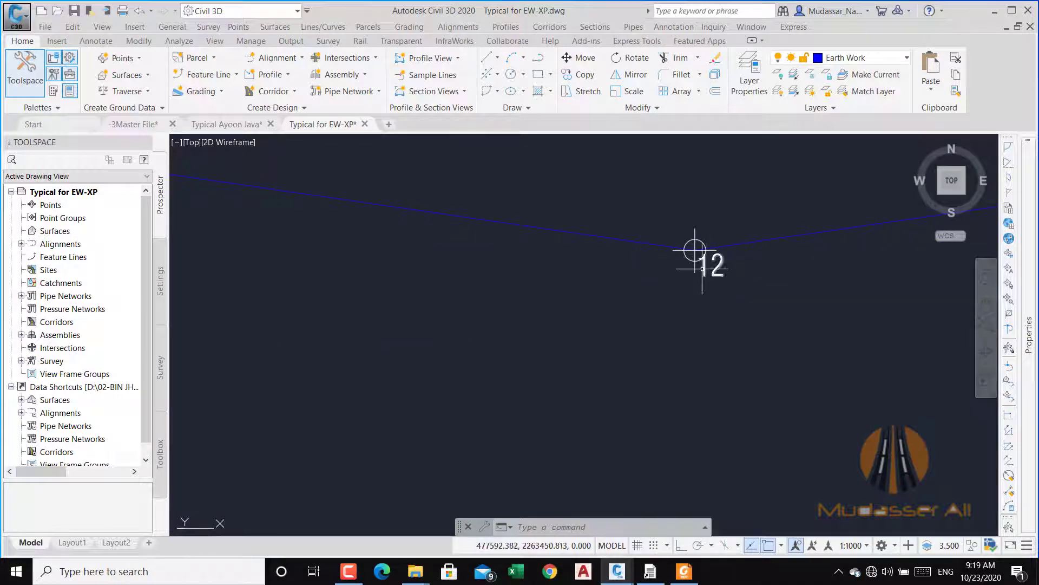
Trace the section from the median through point 19 on the right lane to point 23 at the right side slopes.
scroll(702, 268, "down", 8)
middle_click_drag(800, 306, 464, 352)
scroll(465, 347, "up", 5)
scroll(427, 303, "down", 6)
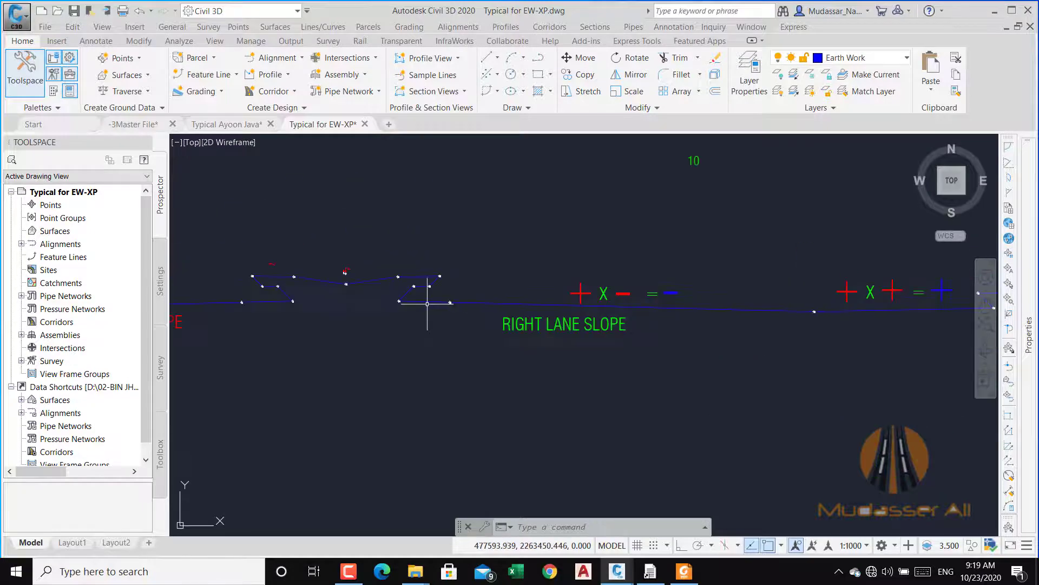
scroll(829, 308, "up", 7)
scroll(736, 365, "up", 3)
middle_click_drag(736, 366, 734, 366)
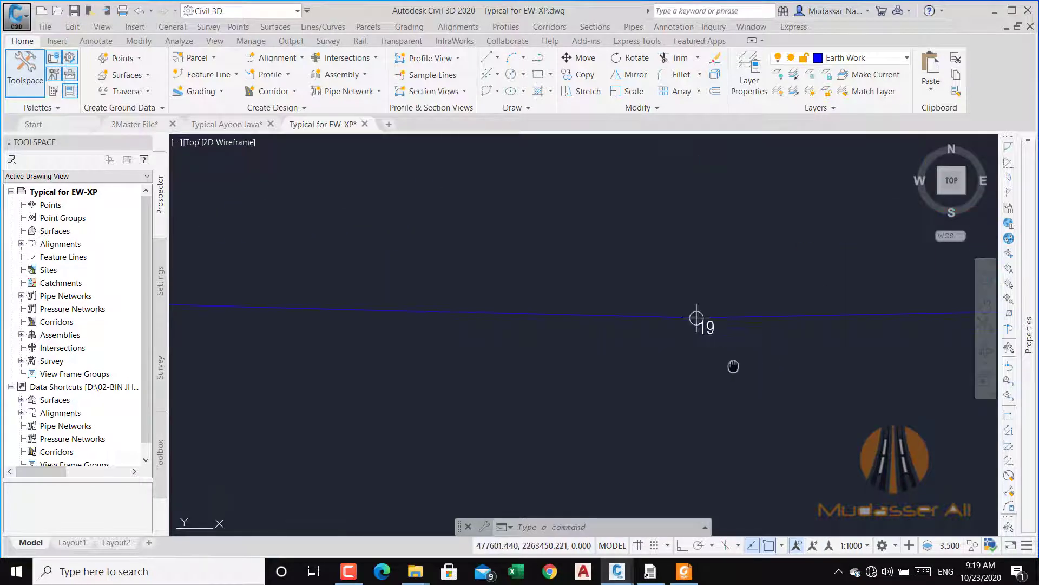
scroll(441, 325, "down", 6)
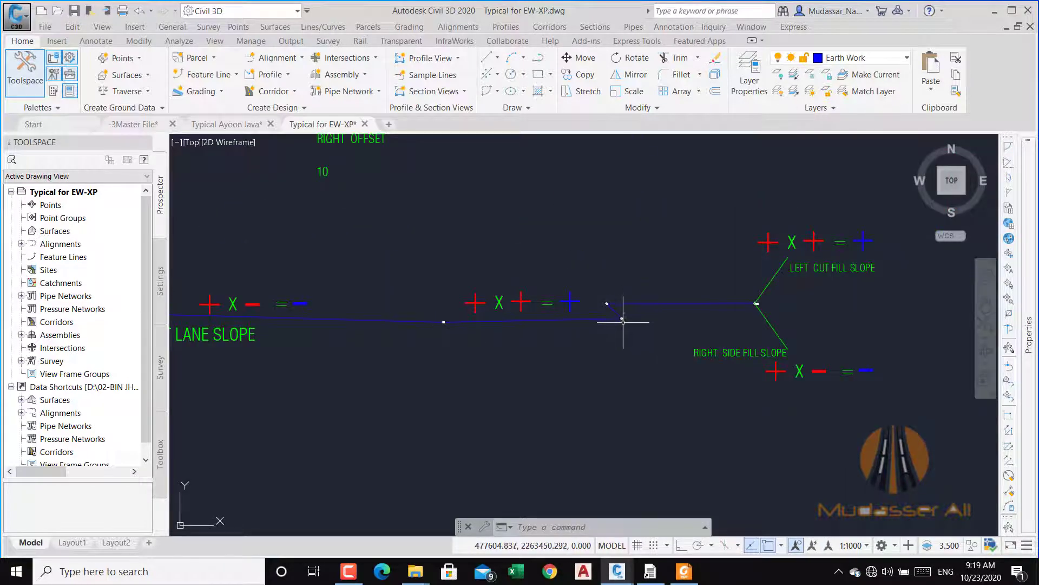
scroll(624, 321, "up", 8)
scroll(545, 270, "down", 6)
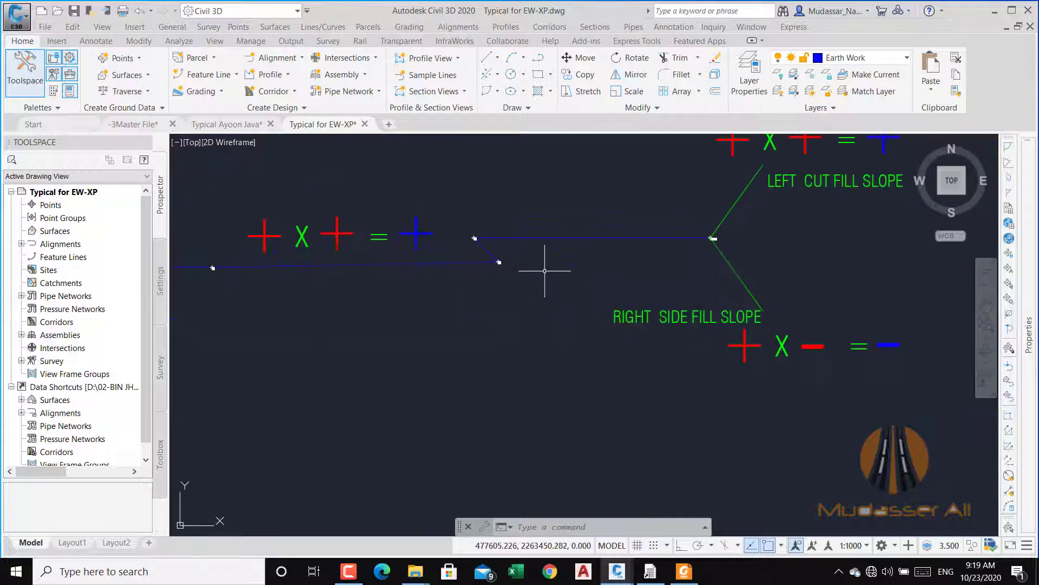
scroll(703, 217, "up", 6)
scroll(699, 208, "down", 2)
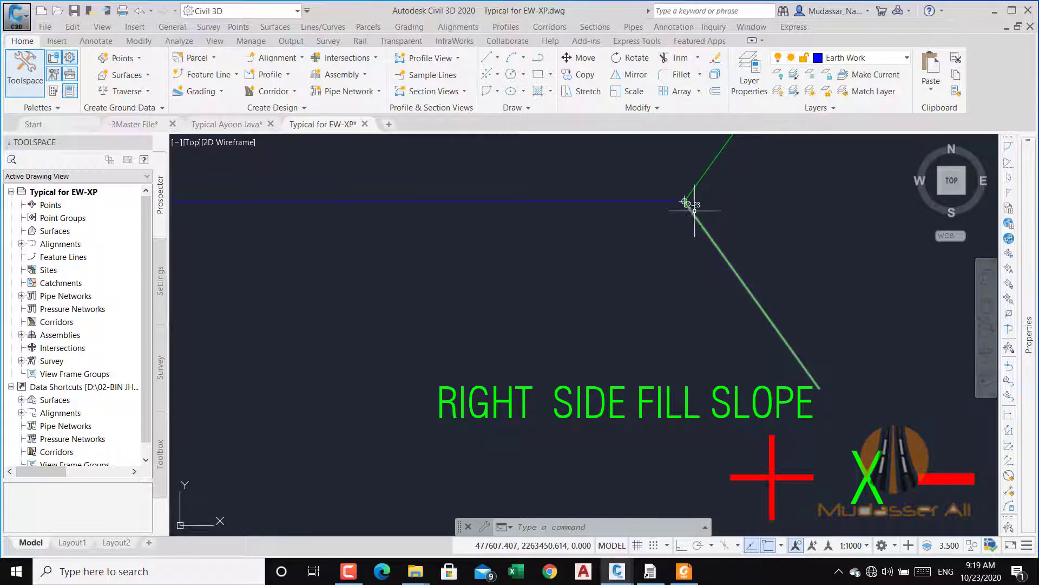
scroll(695, 211, "down", 8)
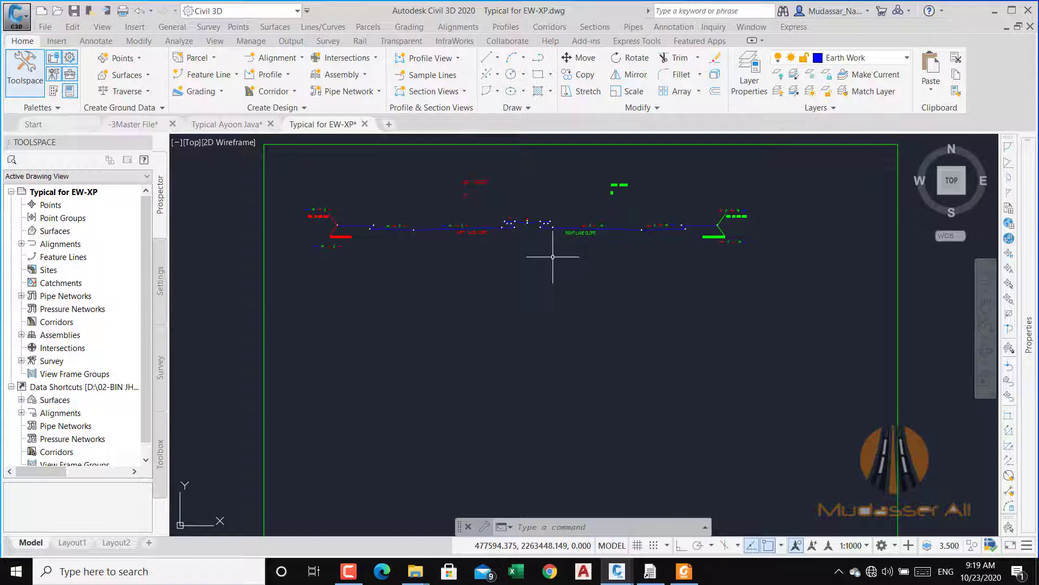
Examine the left and right offset labels, -10 and 10, together with the sign rules for the lane slopes on either side of PGL.
scroll(553, 257, "up", 5)
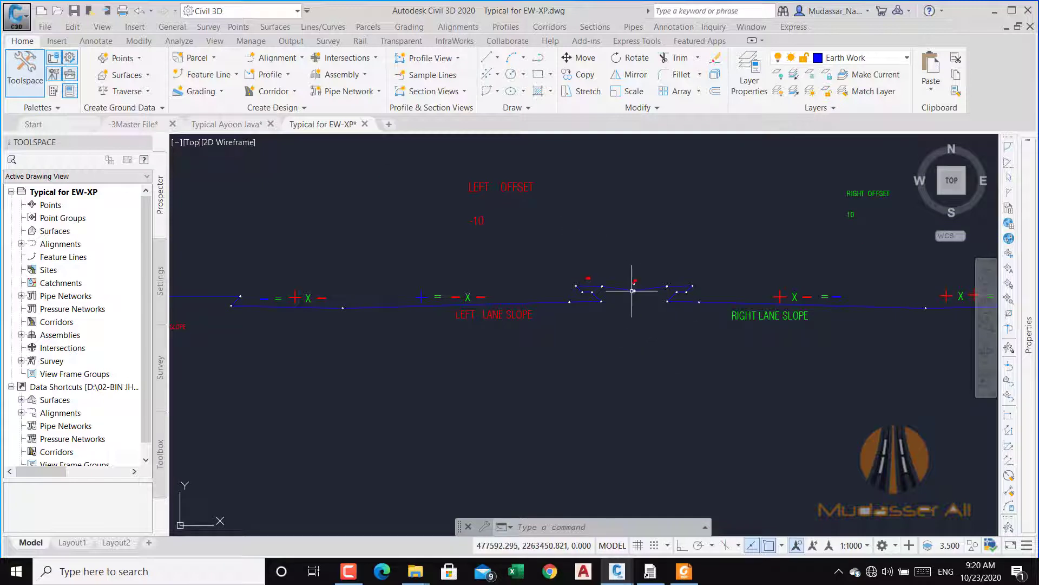
scroll(608, 303, "up", 2)
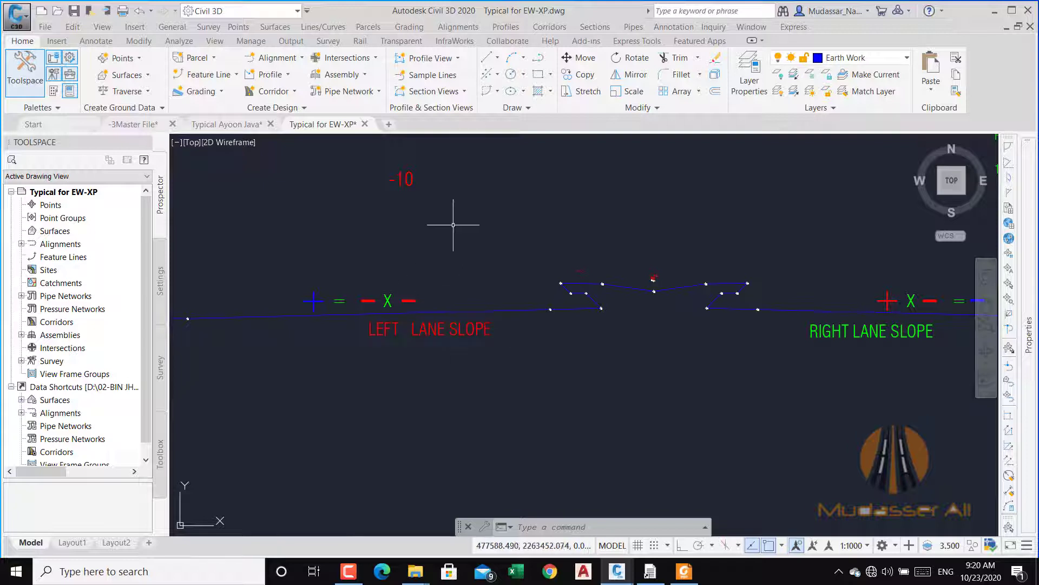
middle_click_drag(453, 221, 429, 355)
scroll(386, 318, "down", 3)
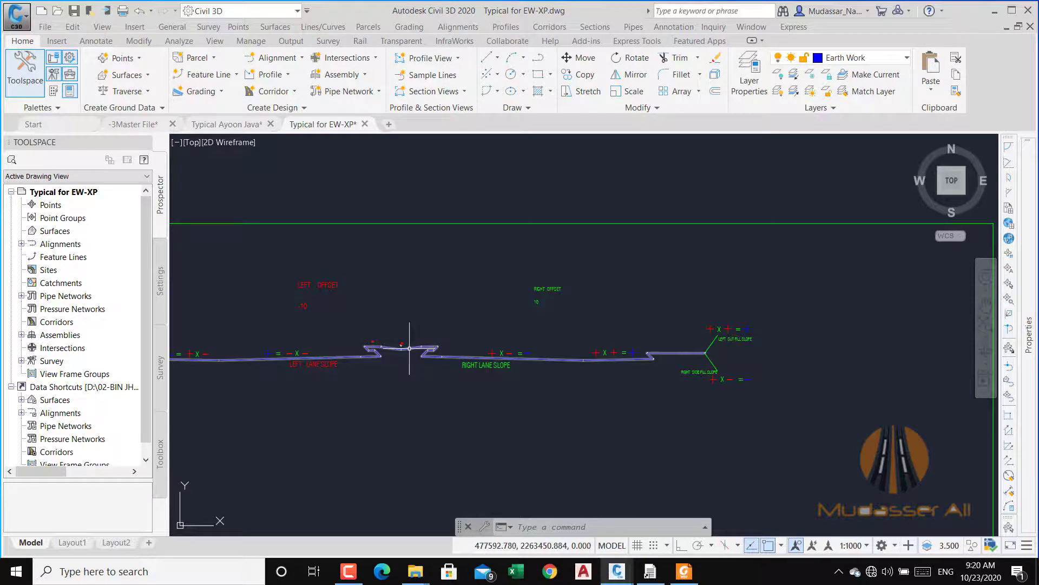
left_click(409, 348)
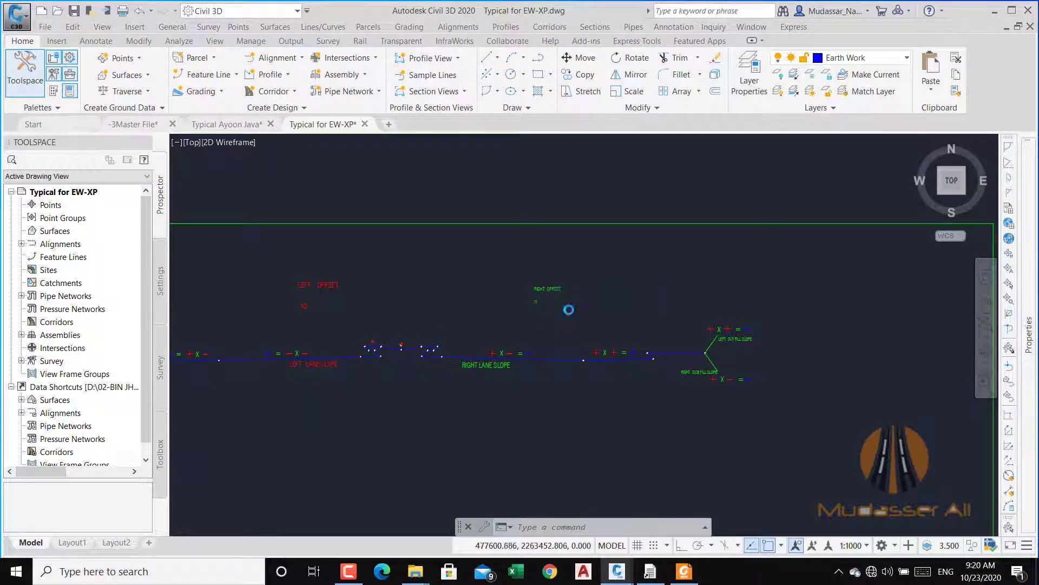
scroll(570, 311, "up", 4)
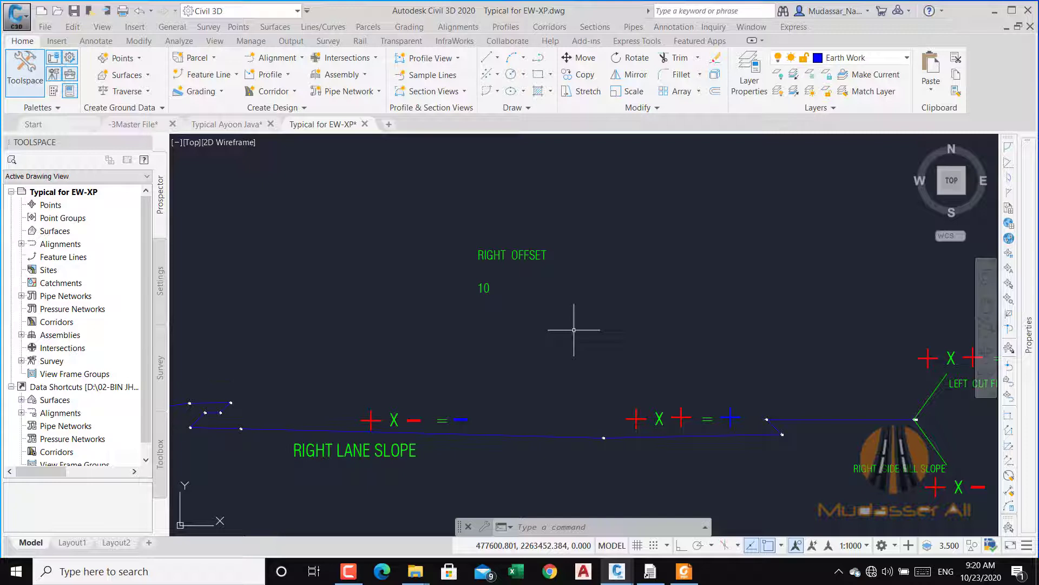
scroll(595, 320, "down", 5)
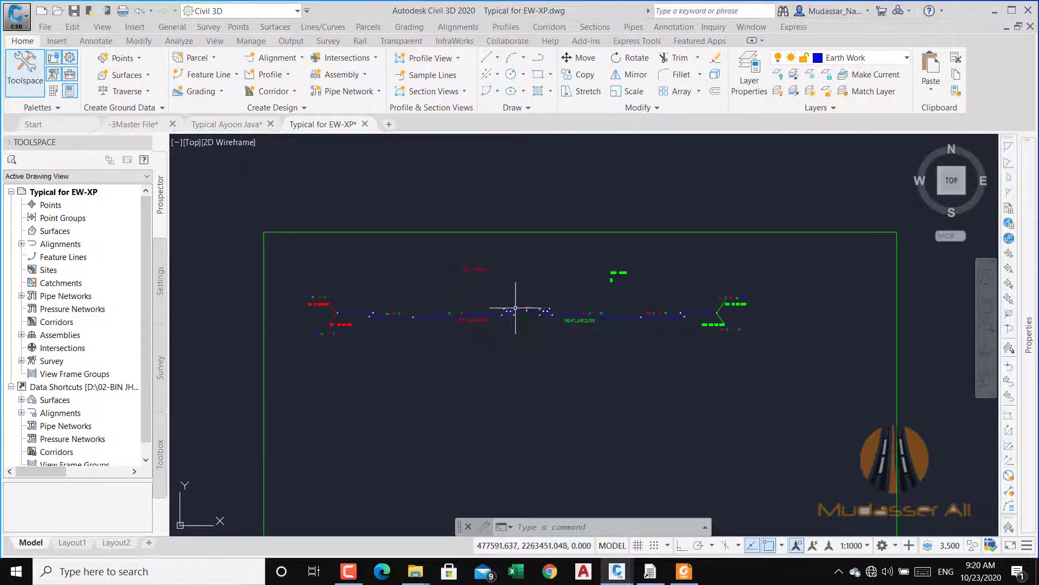
Examine the sign rule above the left lane slope in relation to the PGL point and the median points.
scroll(509, 312, "up", 2)
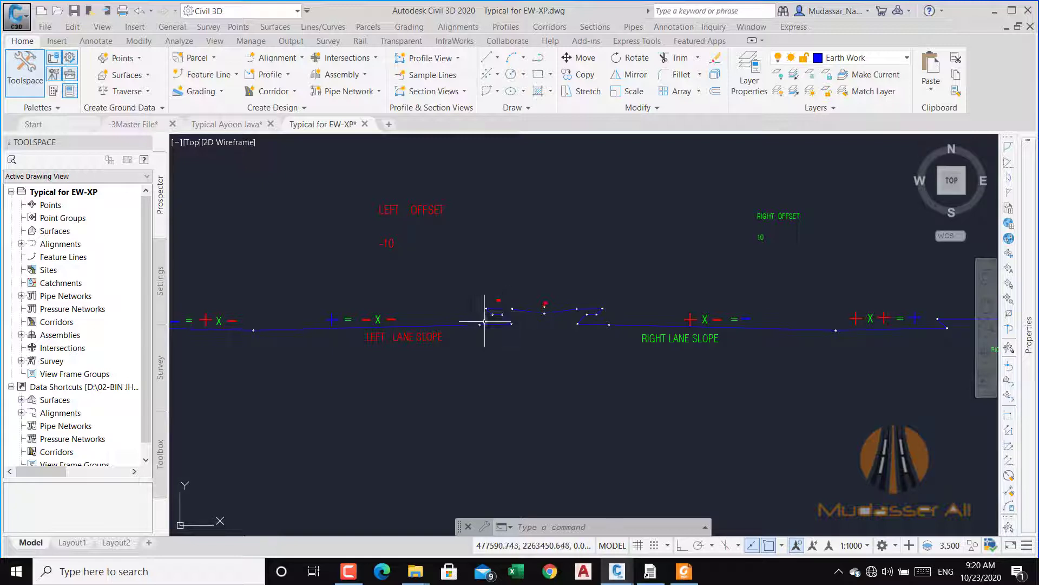
scroll(487, 303, "down", 3)
scroll(347, 324, "up", 3)
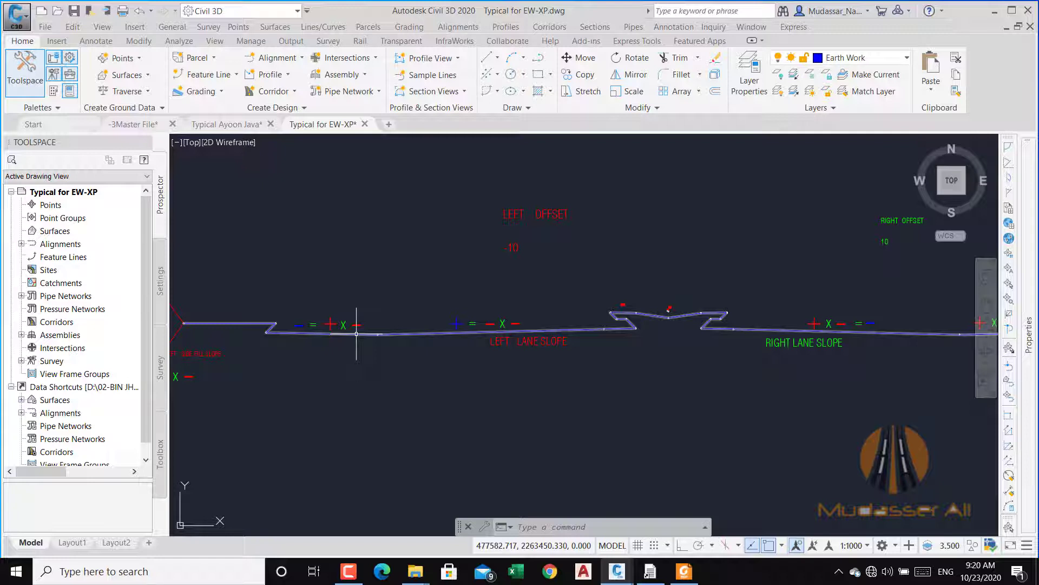
middle_click_drag(674, 310, 573, 292)
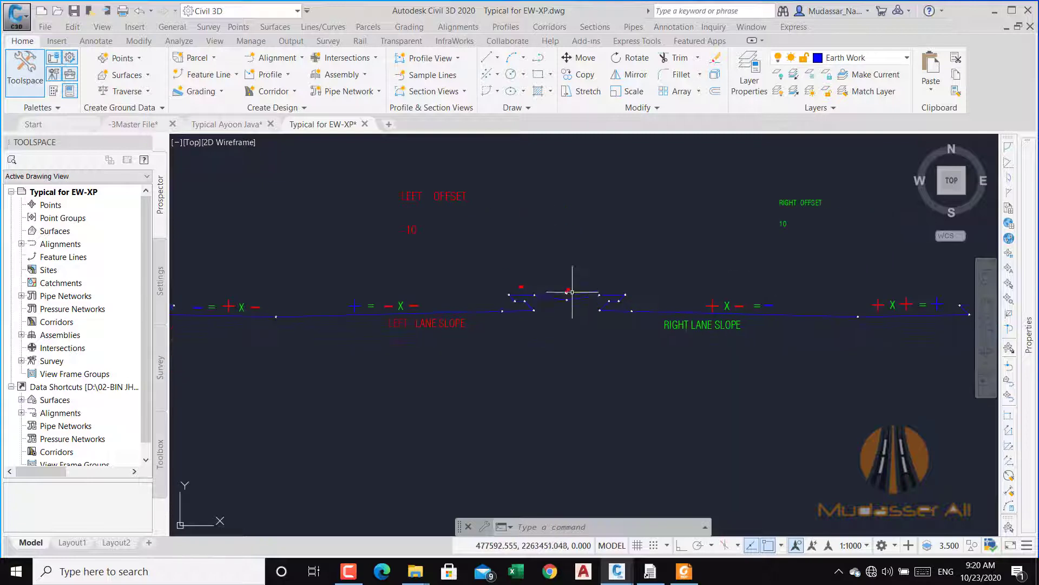
scroll(561, 301, "up", 2)
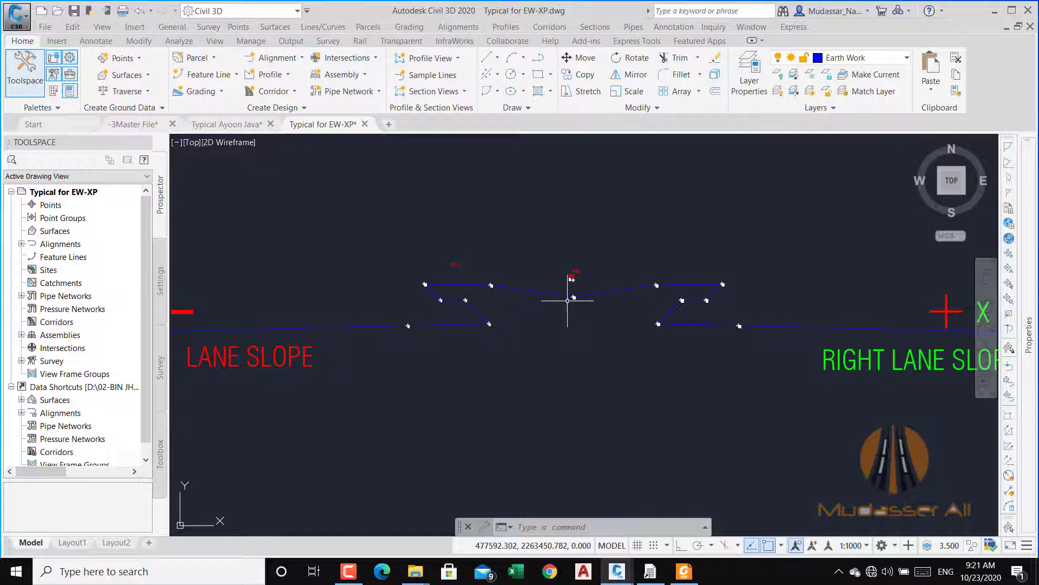
middle_click_drag(594, 290, 687, 290)
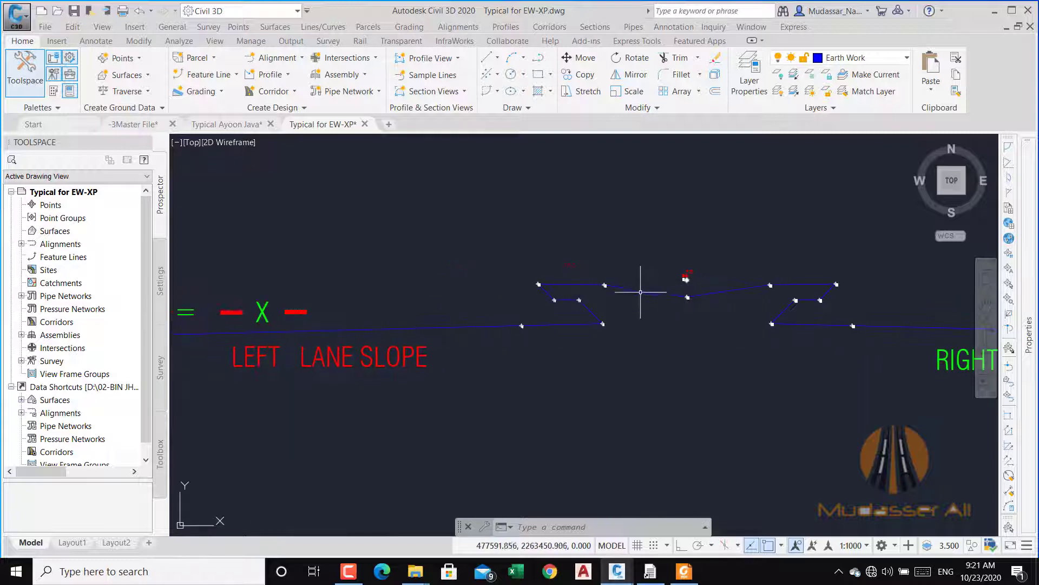
middle_click_drag(553, 295, 687, 318)
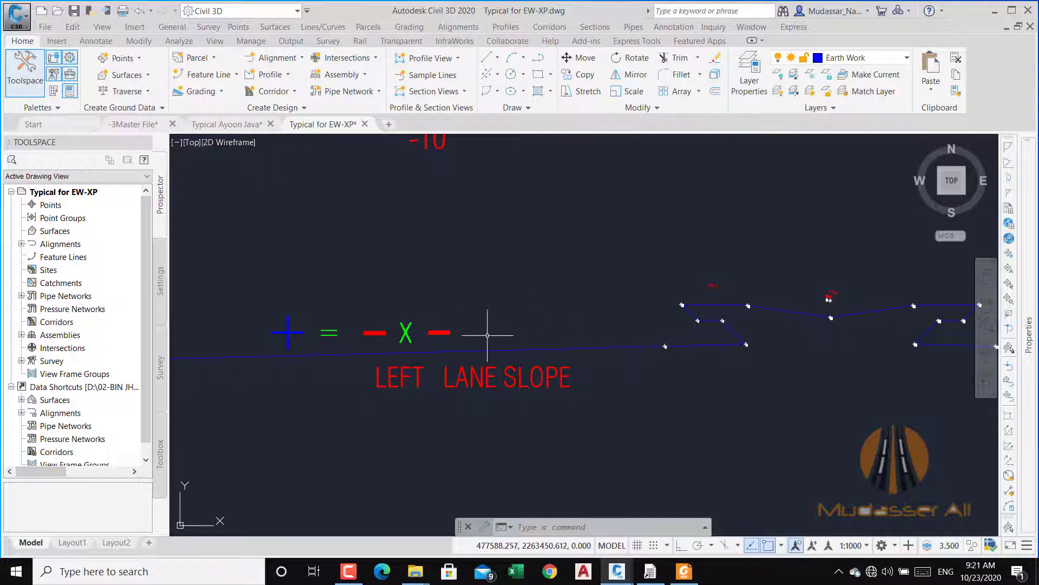
middle_click_drag(451, 337, 482, 339)
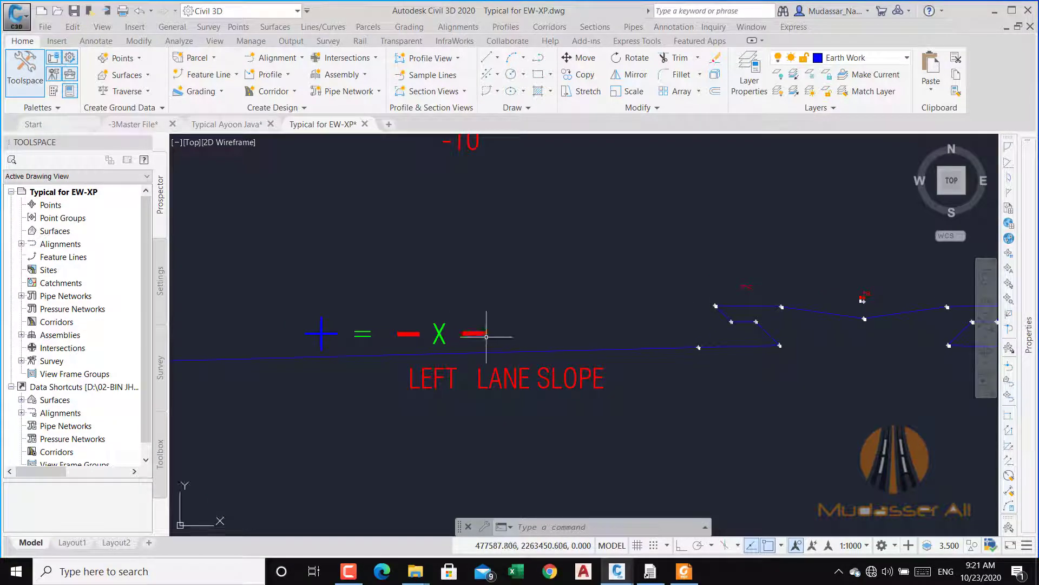
middle_click_drag(493, 327, 472, 259)
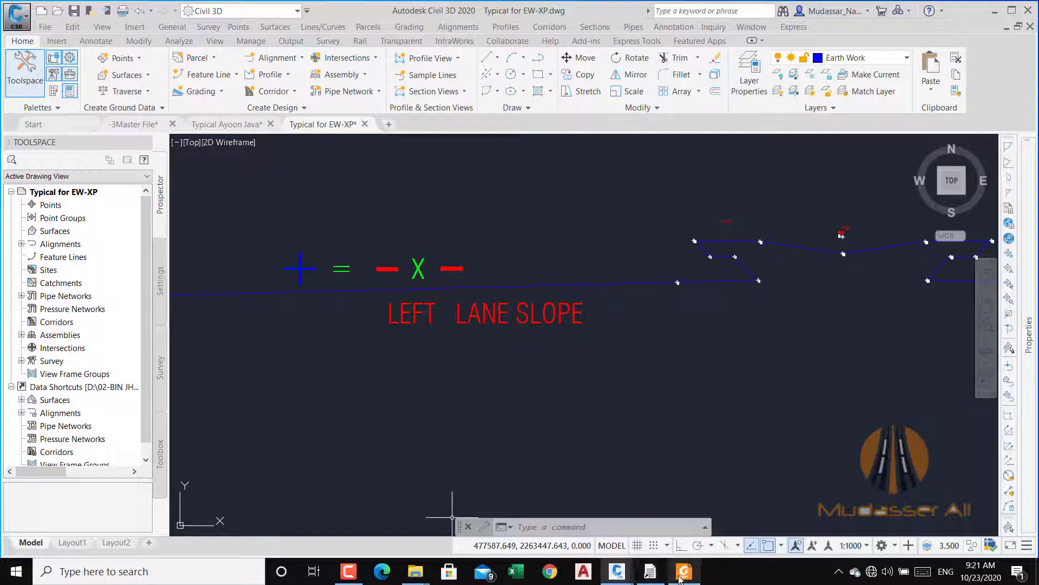
Switch to the Earthworks Quantities Calculation Program and load typical section TP4 to review its point distances, level differences and slopes.
left_click(651, 572)
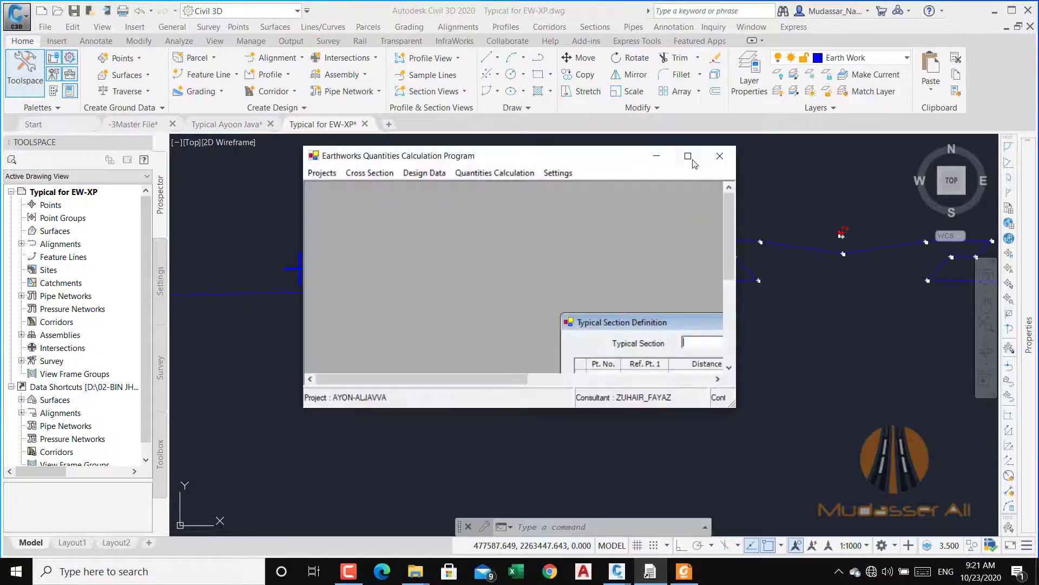
left_click(688, 157)
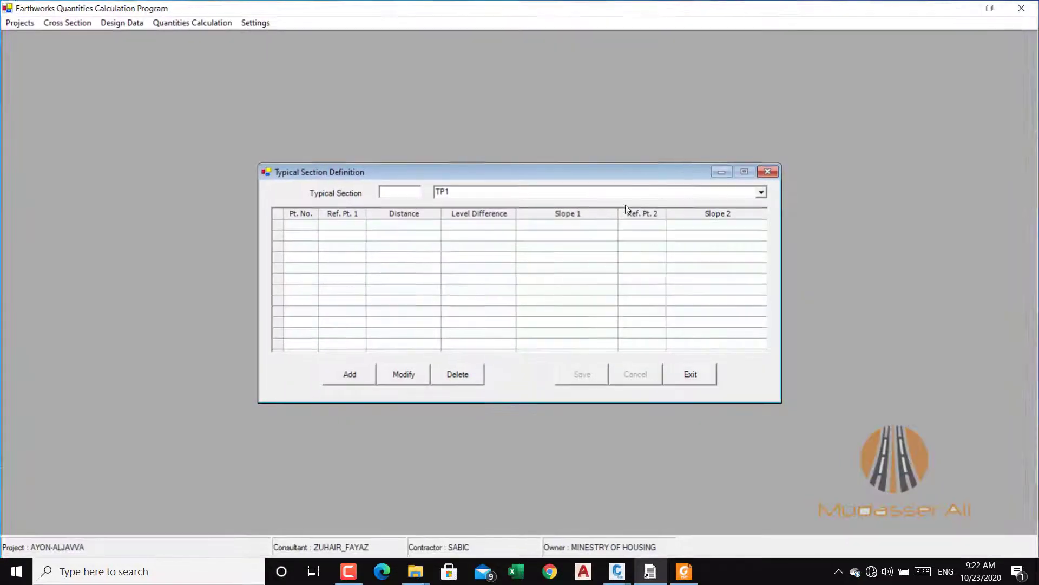
left_click(761, 192)
left_click(453, 226)
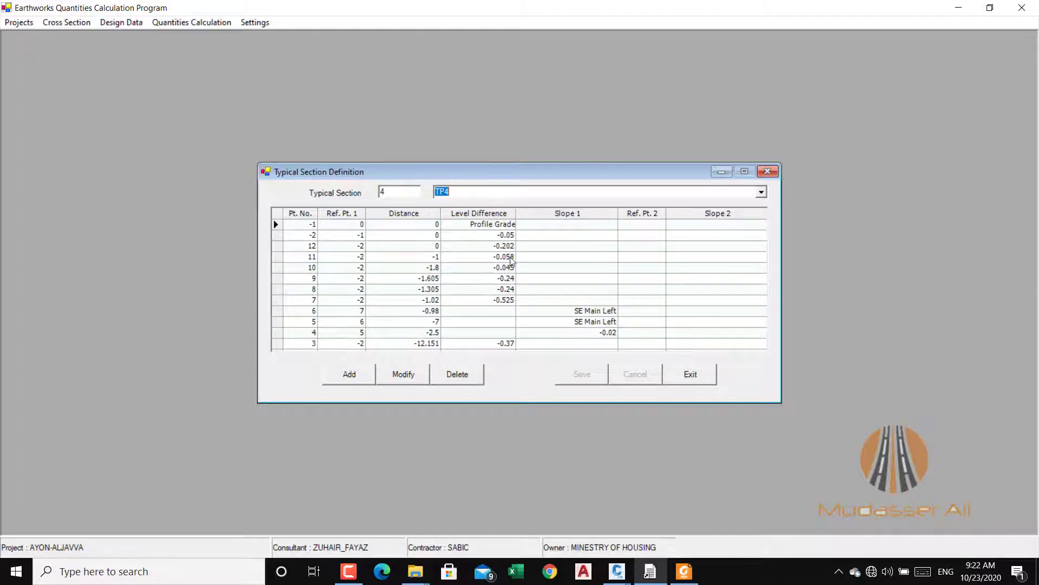
left_click(959, 7)
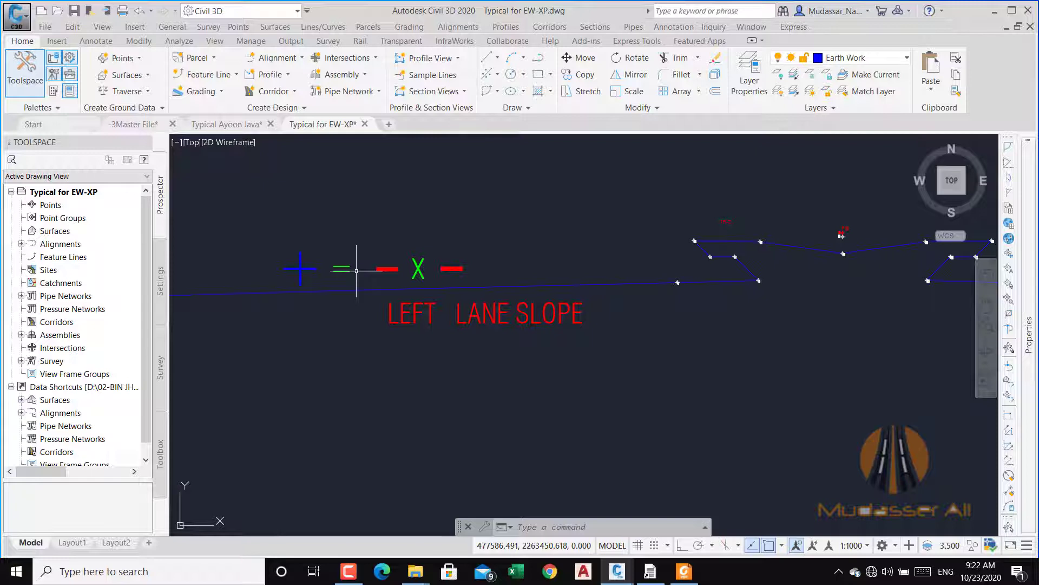
Back in Civil 3D, examine the left lane from point 6 outward and the minus-times-minus sign rule of its slope.
scroll(680, 286, "up", 6)
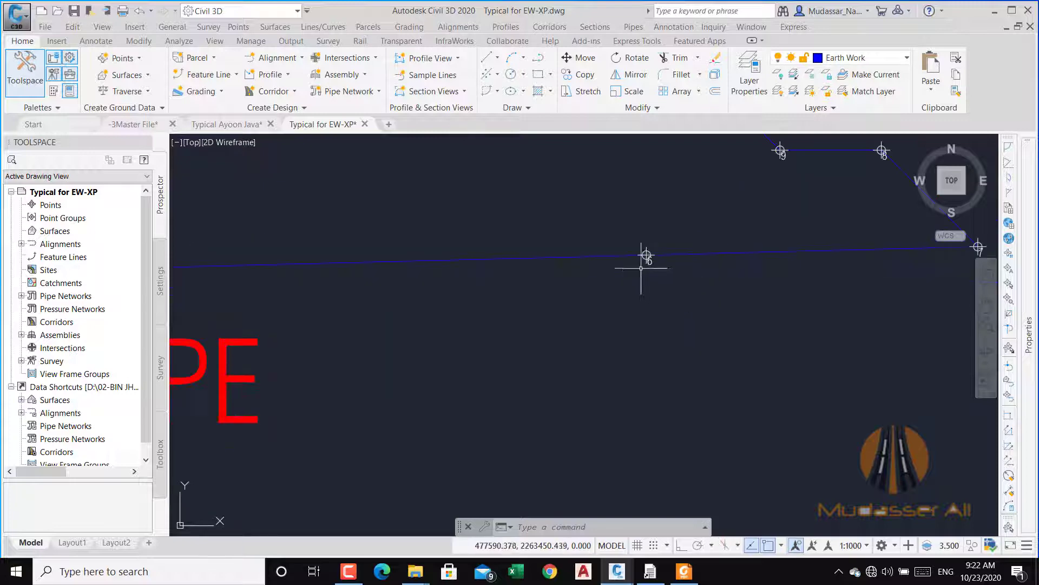
scroll(699, 277, "down", 5)
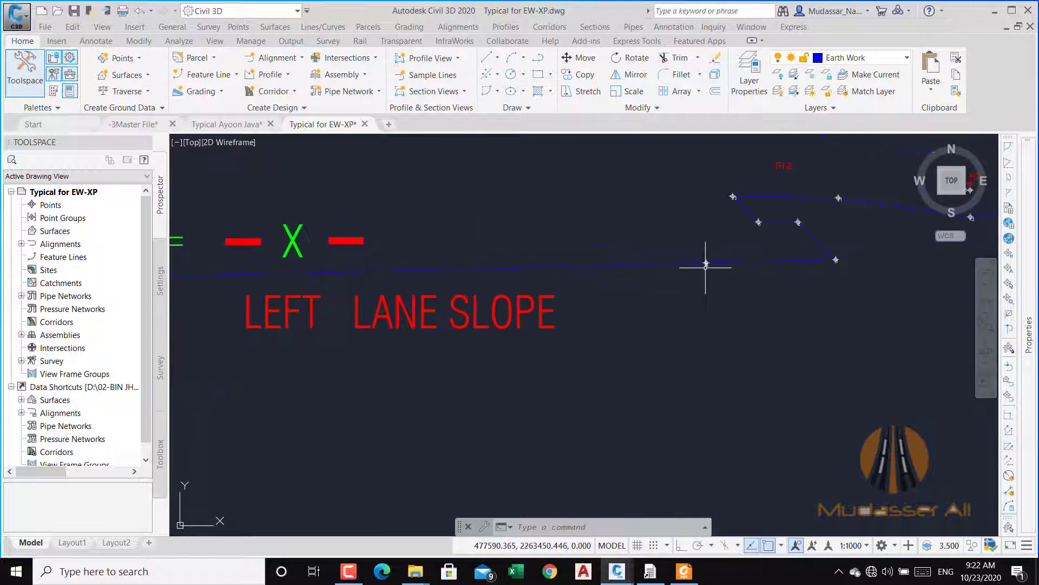
scroll(698, 274, "down", 2)
scroll(696, 274, "up", 3)
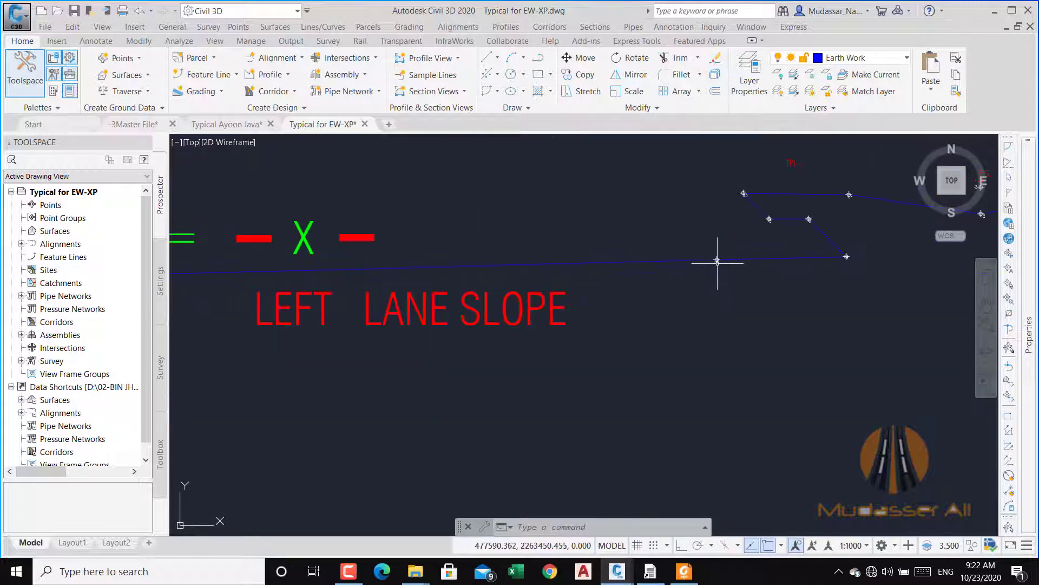
middle_click_drag(717, 261, 733, 267)
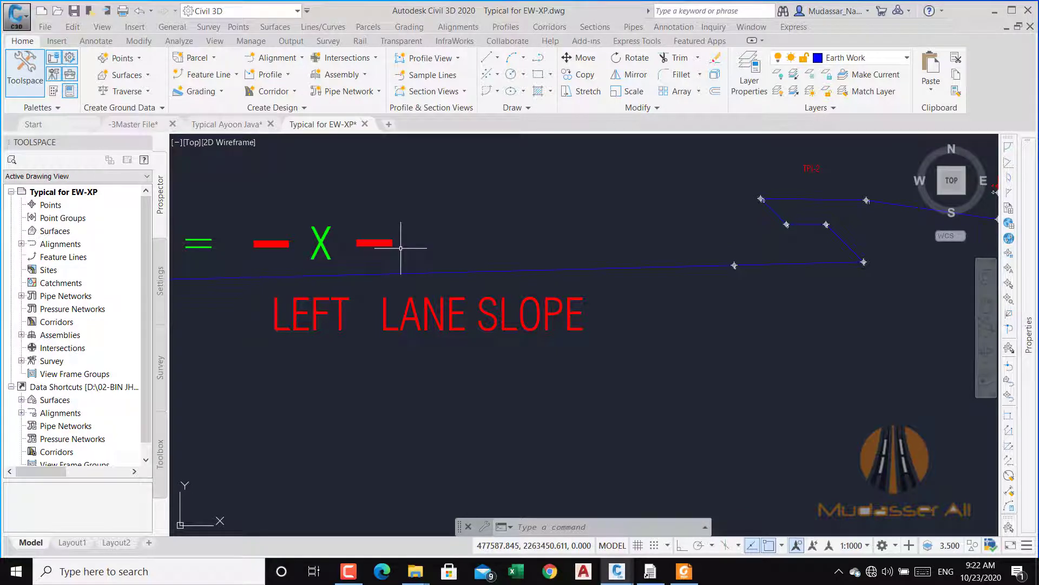
scroll(744, 243, "down", 3)
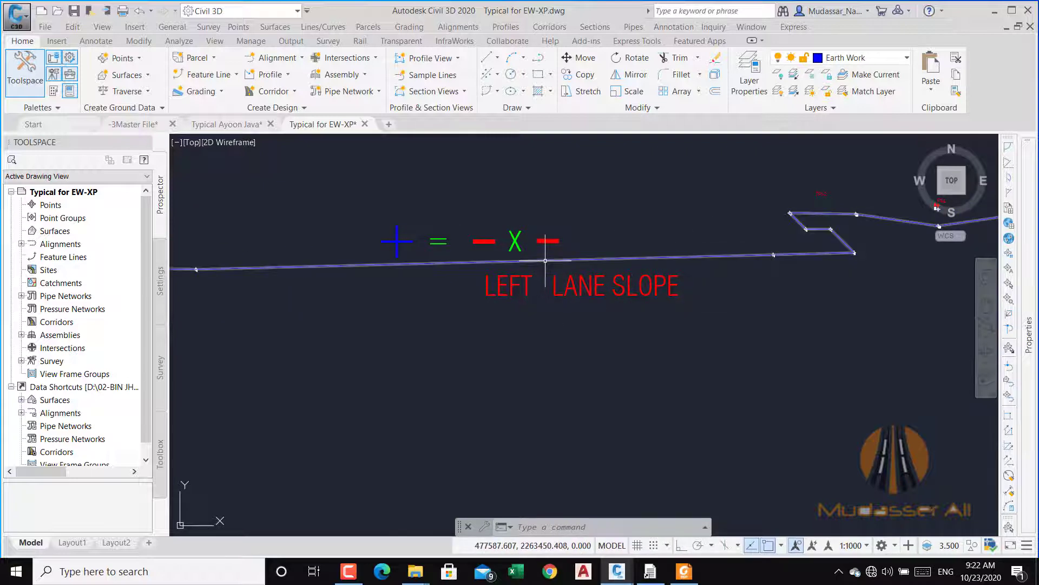
mouse_move(545, 260)
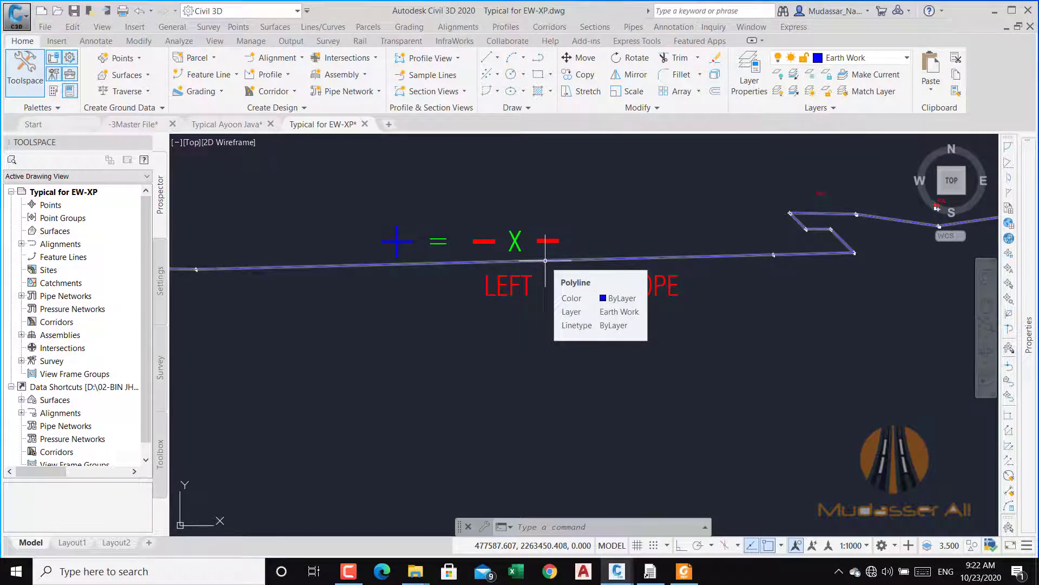
scroll(774, 253, "up", 3)
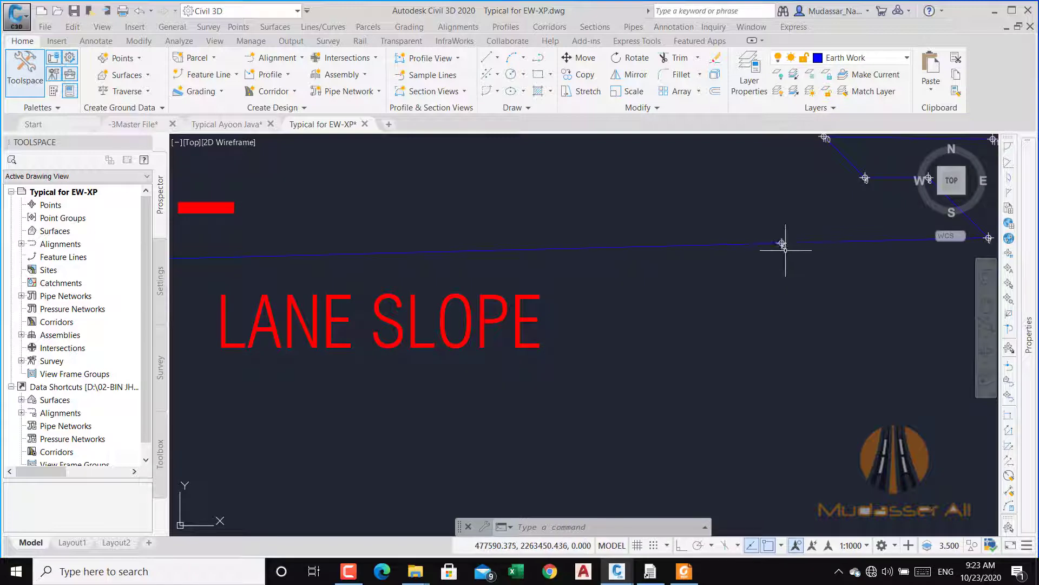
scroll(792, 268, "down", 5)
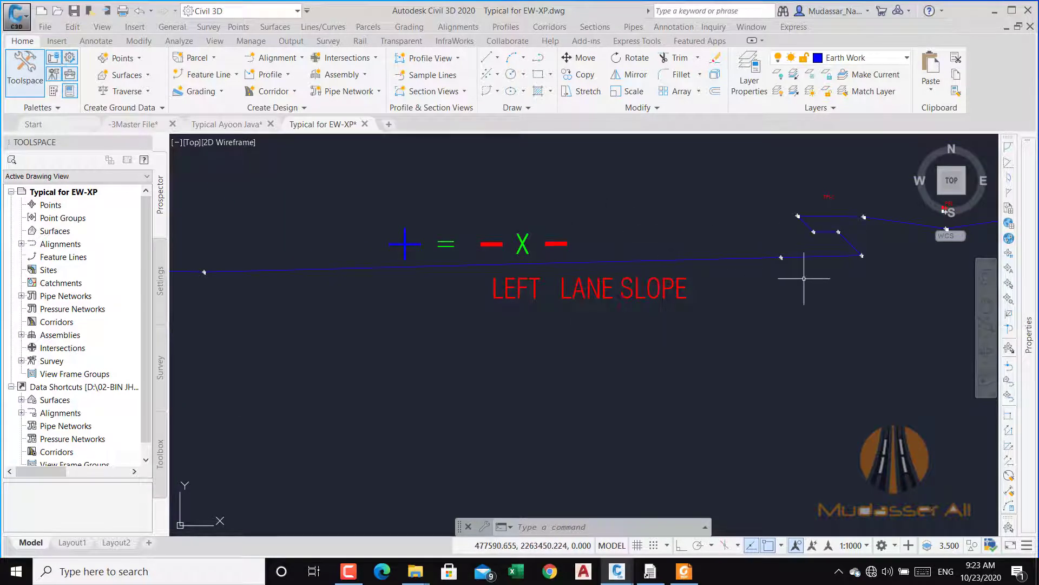
scroll(804, 278, "up", 5)
scroll(796, 265, "down", 4)
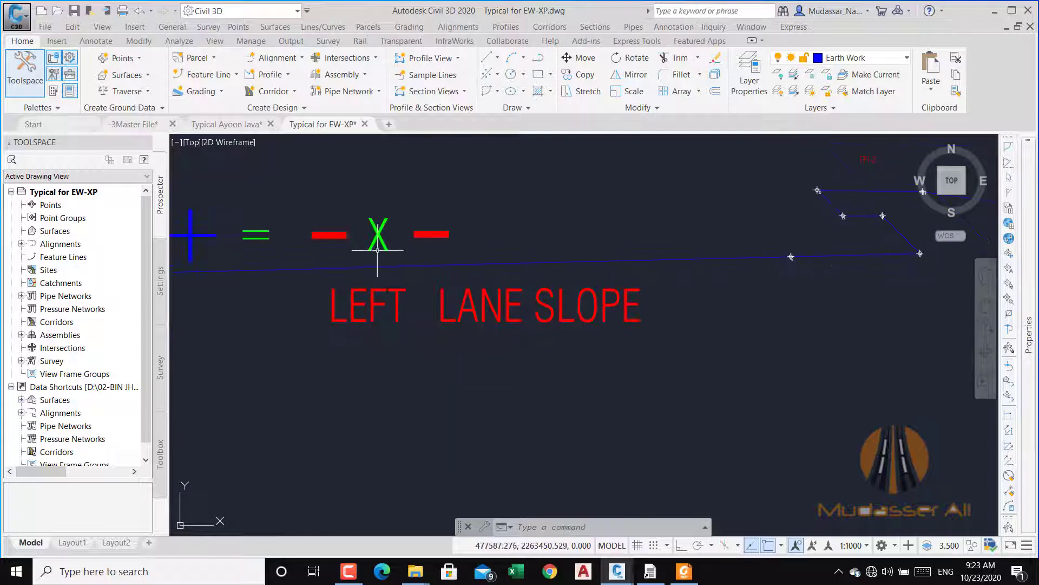
middle_click_drag(378, 250, 658, 283)
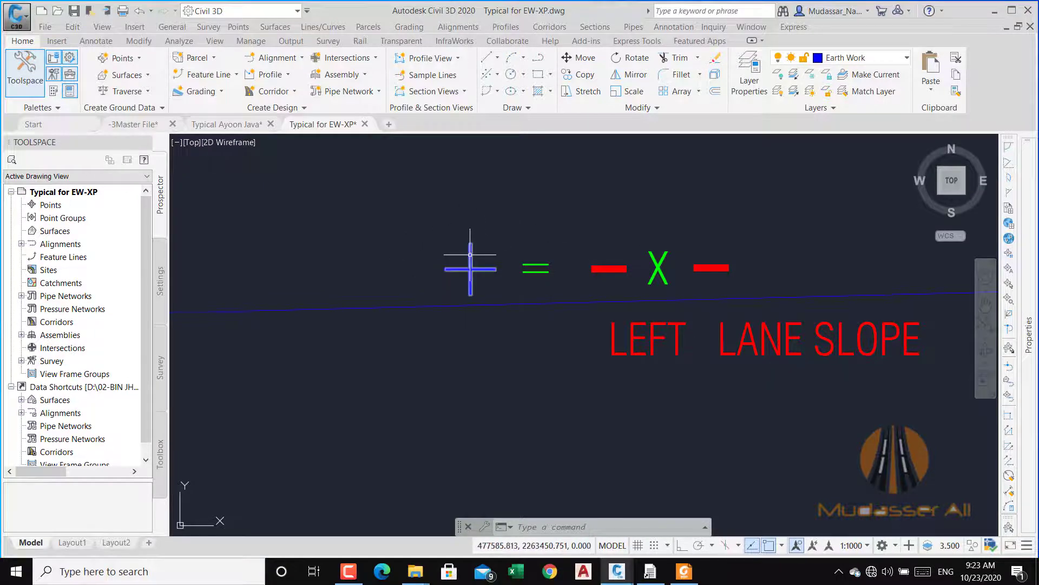
left_click(662, 575)
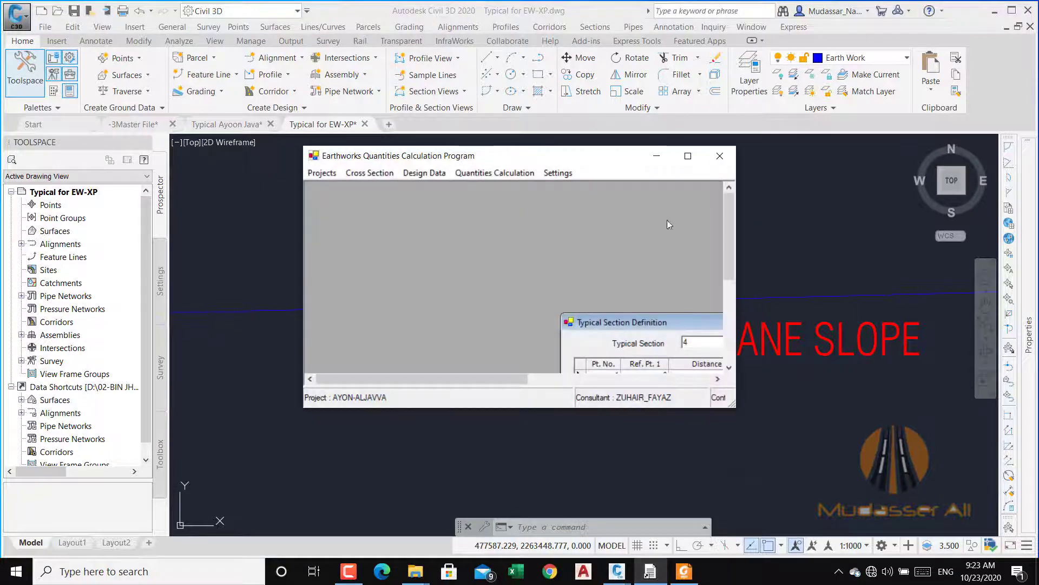
left_click(657, 156)
Locate point 5 at the outer end of the left lane on the annotated section.
scroll(600, 286, "down", 5)
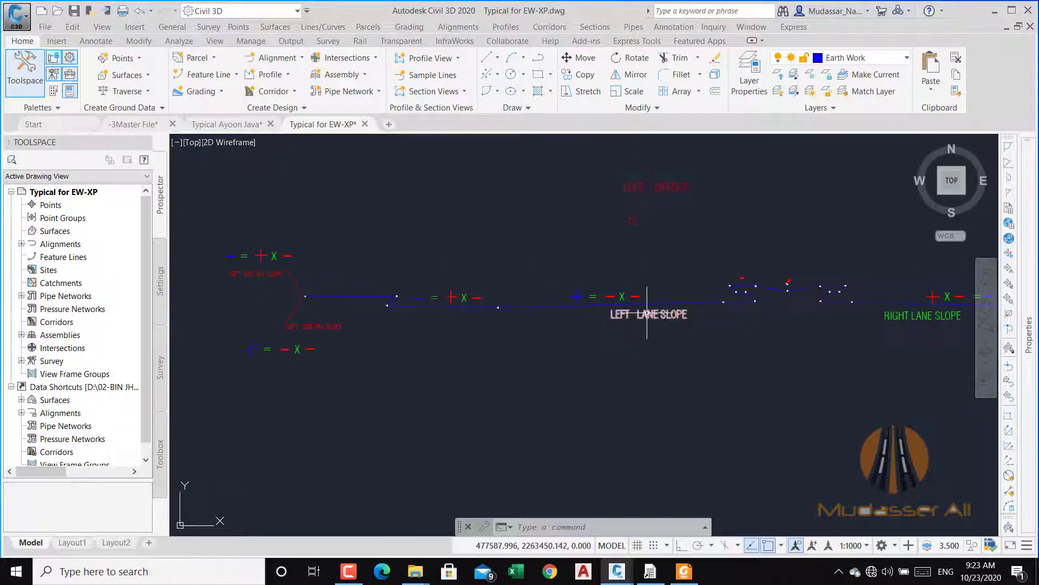
middle_click_drag(652, 307, 774, 349)
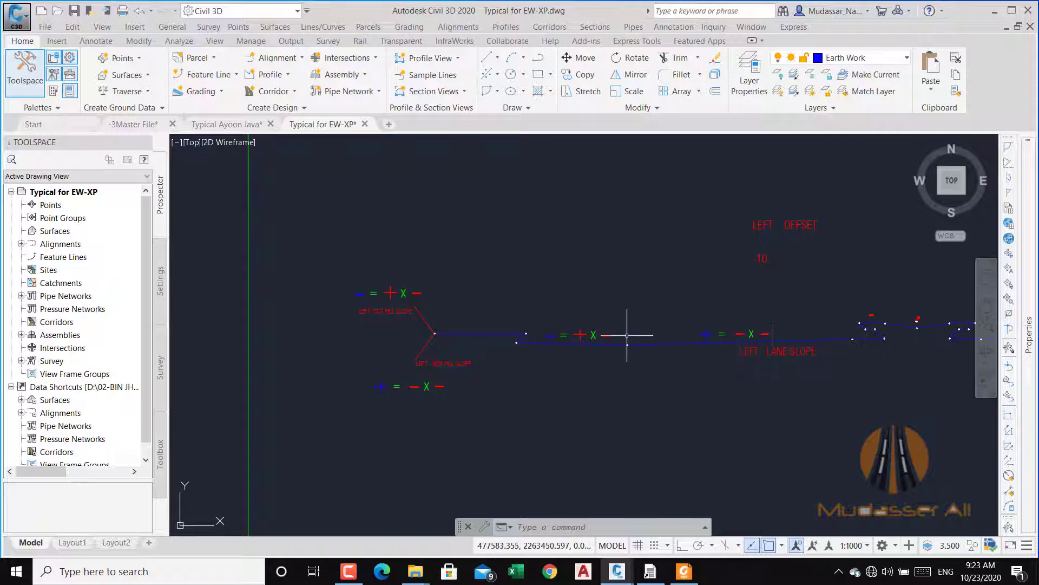
scroll(622, 338, "up", 6)
scroll(630, 363, "up", 8)
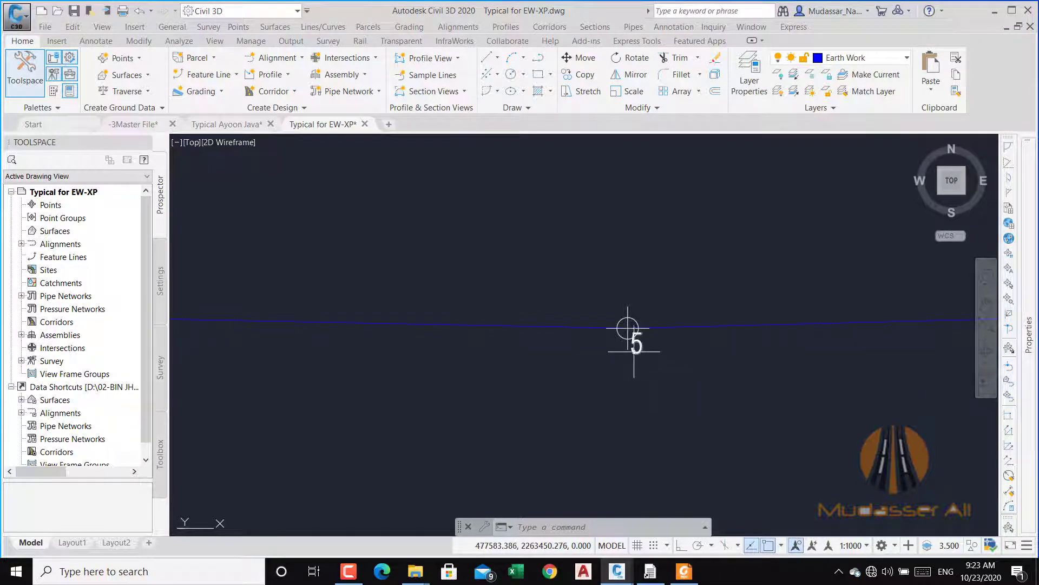
Examine the parking and driveway slope arrows on the left half of the 30m R.O.W typical section.
scroll(602, 318, "down", 4)
scroll(600, 315, "down", 6)
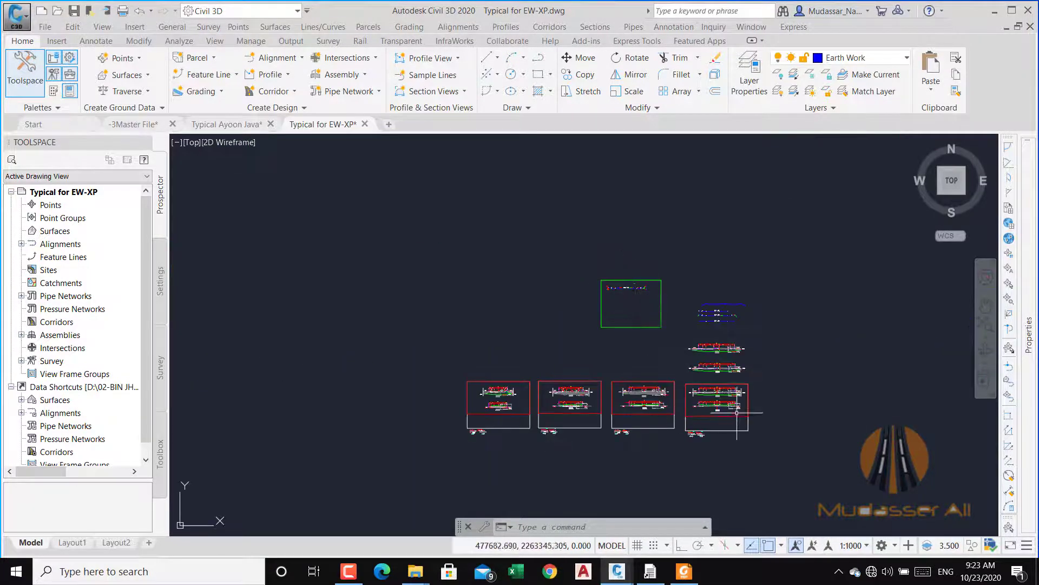
scroll(655, 348, "up", 3)
scroll(575, 284, "up", 5)
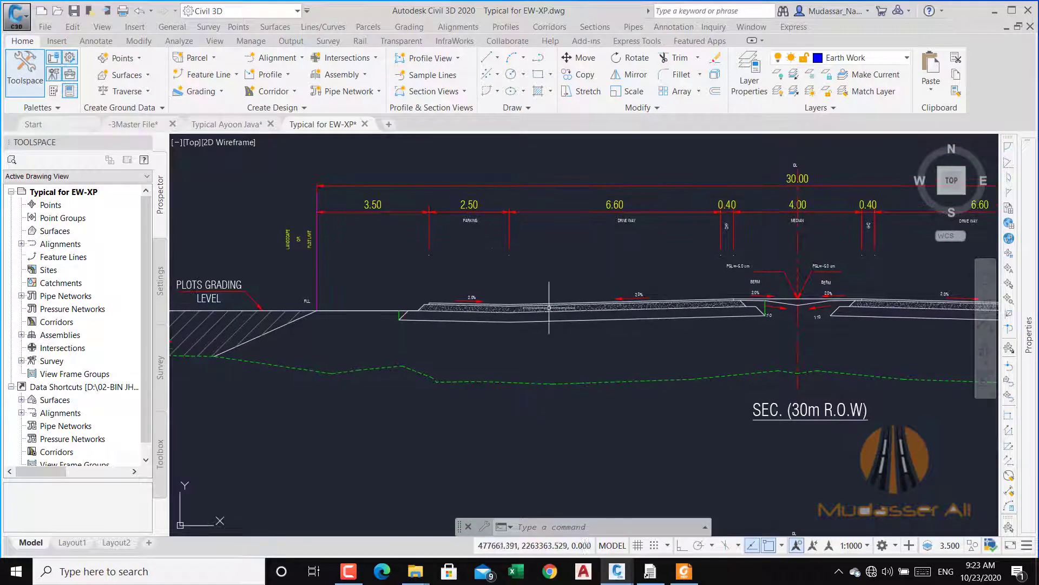
scroll(482, 303, "down", 7)
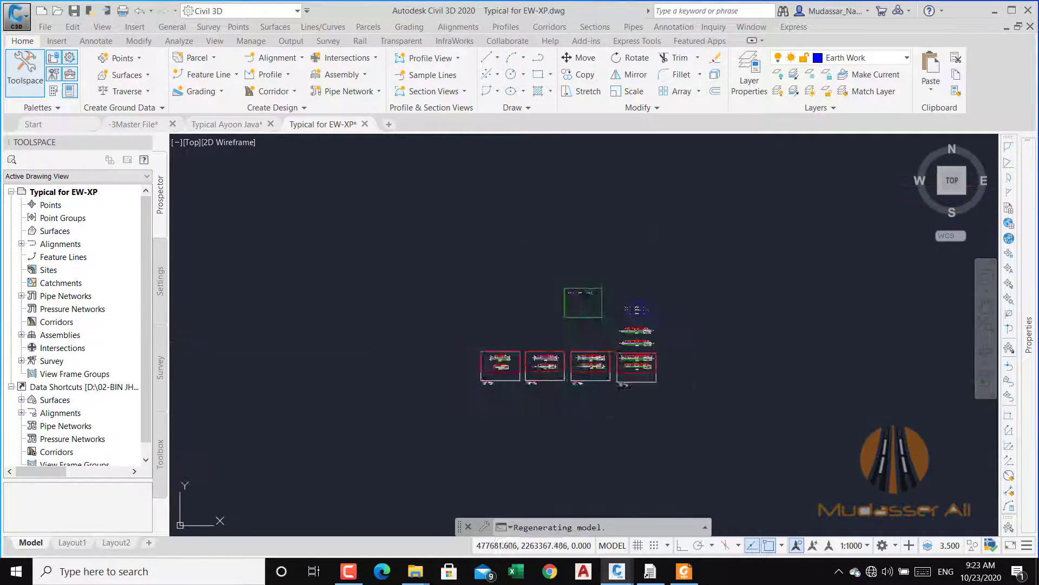
Examine the plus-times-minus sign rule for the slope running outward from point 5 on the annotated section.
scroll(641, 335, "up", 7)
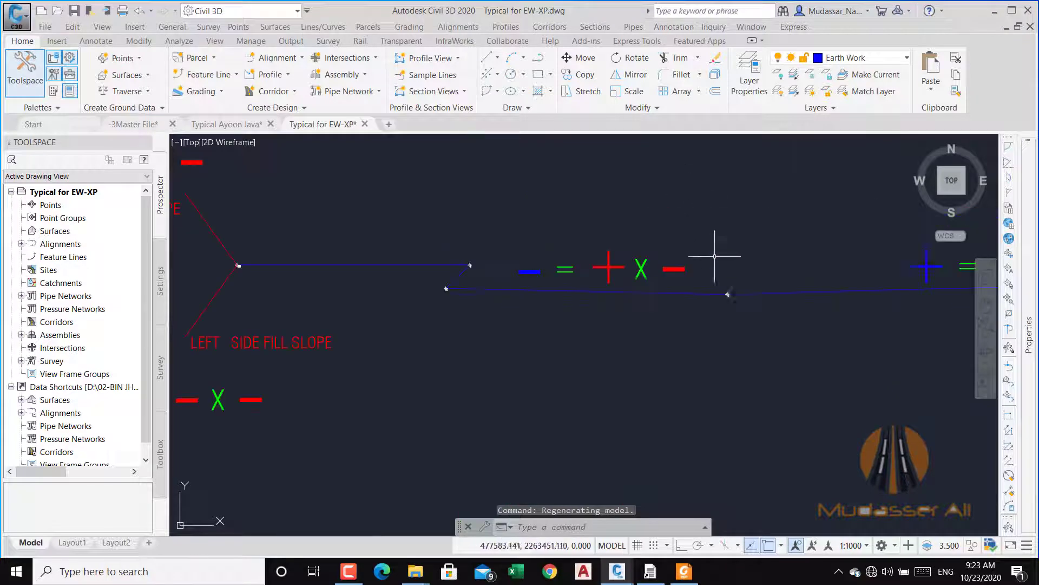
scroll(704, 286, "down", 4)
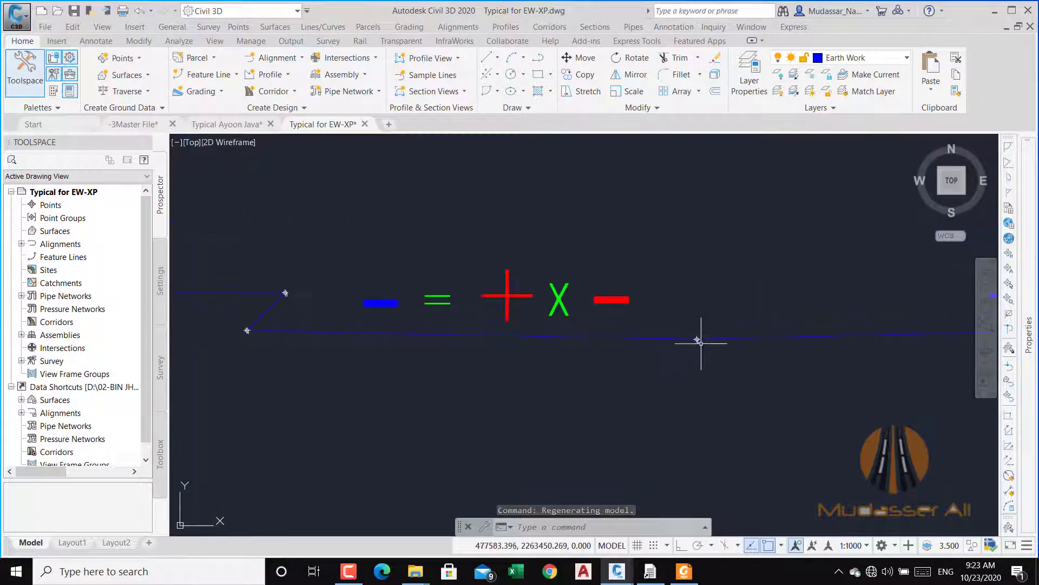
scroll(649, 325, "up", 5)
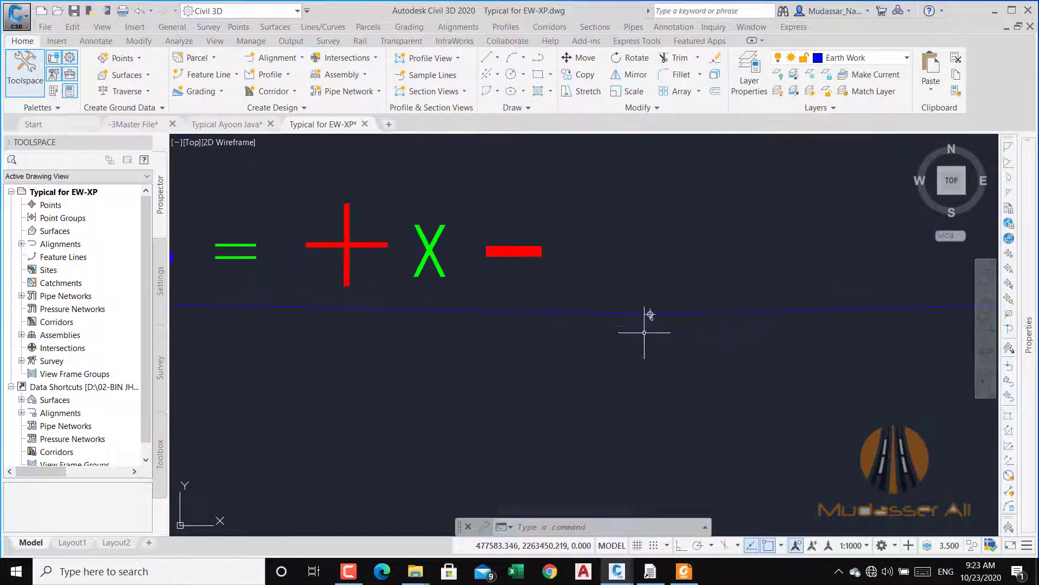
scroll(642, 317, "up", 3)
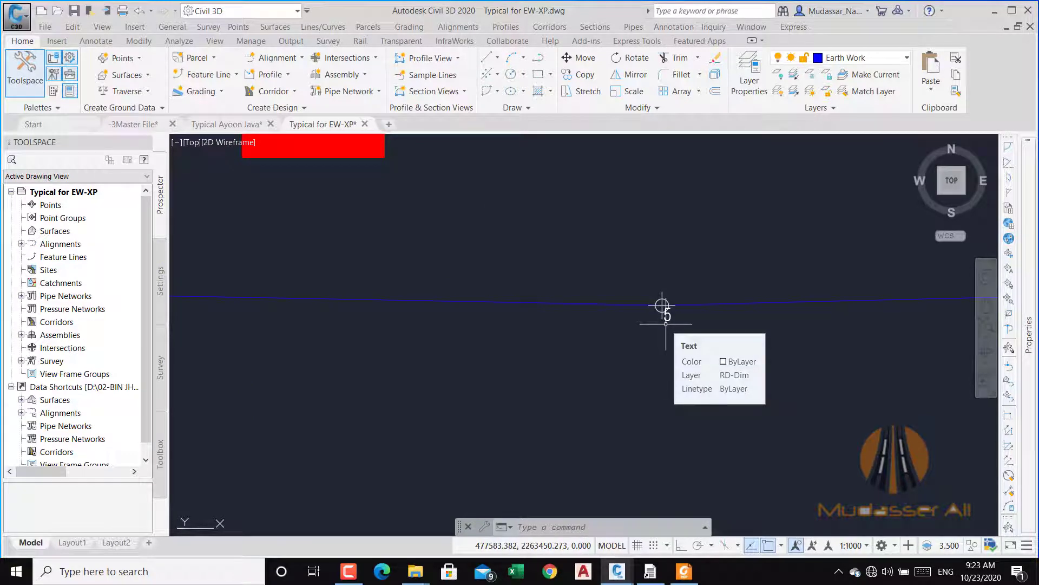
scroll(663, 304, "down", 3)
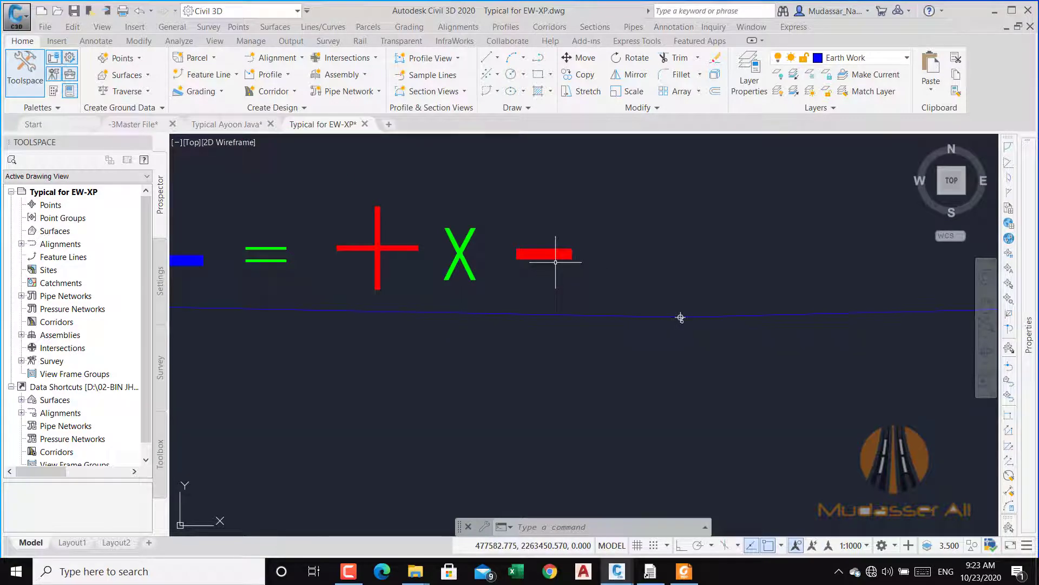
middle_click_drag(682, 325, 793, 309)
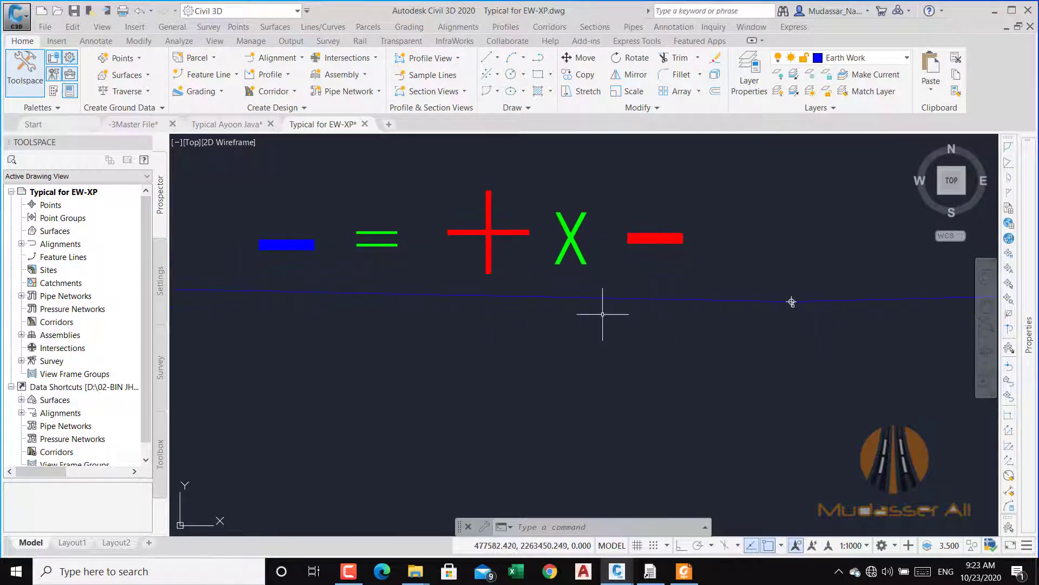
Examine the left slope beyond point 5 with its plus-times-minus rule, up to the raised edge at its outer end.
scroll(812, 304, "down", 3)
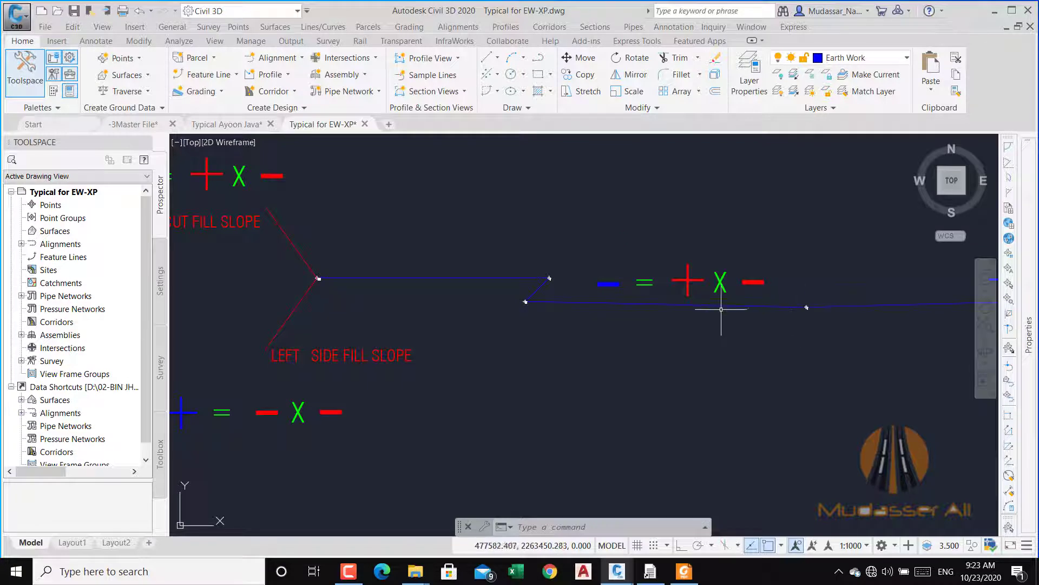
scroll(692, 283, "up", 4)
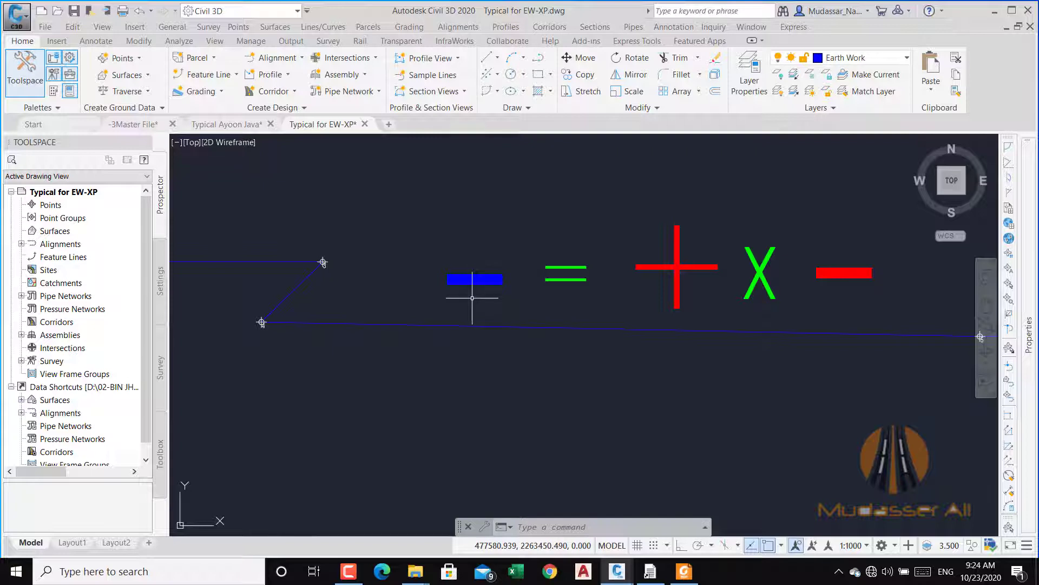
scroll(473, 276, "down", 5)
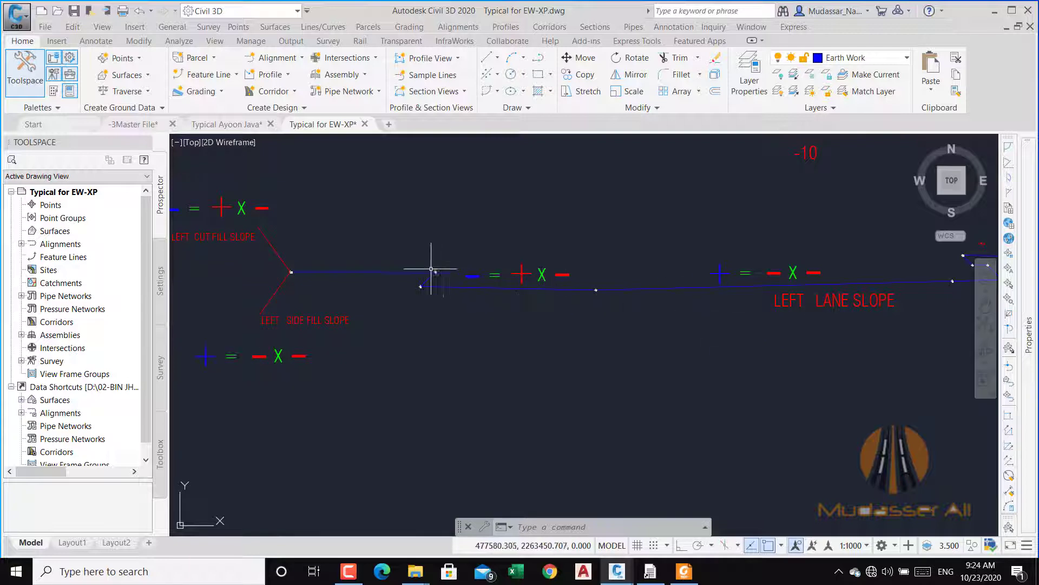
scroll(439, 276, "up", 6)
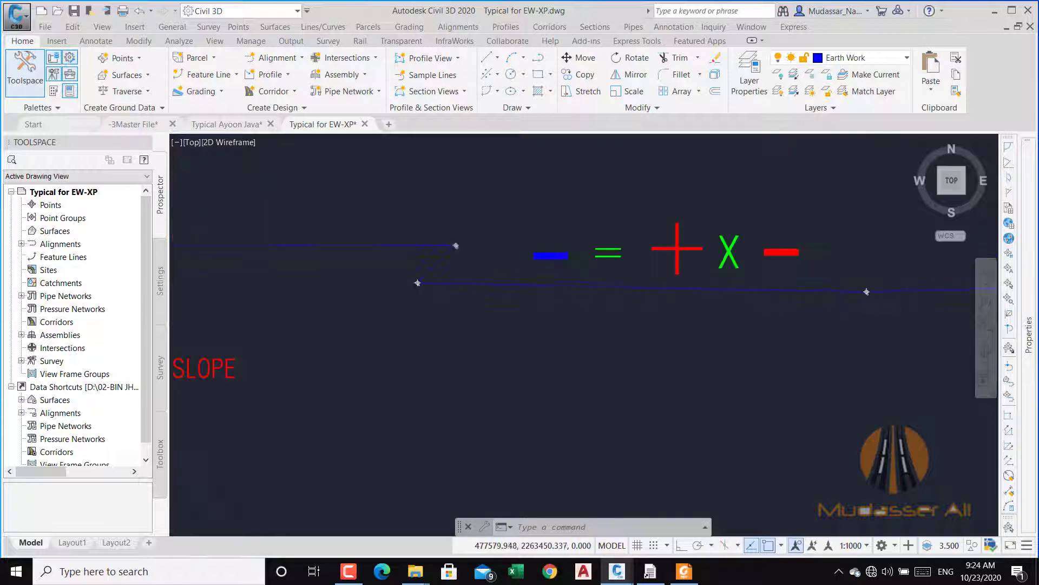
mouse_move(473, 222)
middle_mouse_down()
mouse_move(453, 234)
mouse_move(685, 272)
middle_mouse_up()
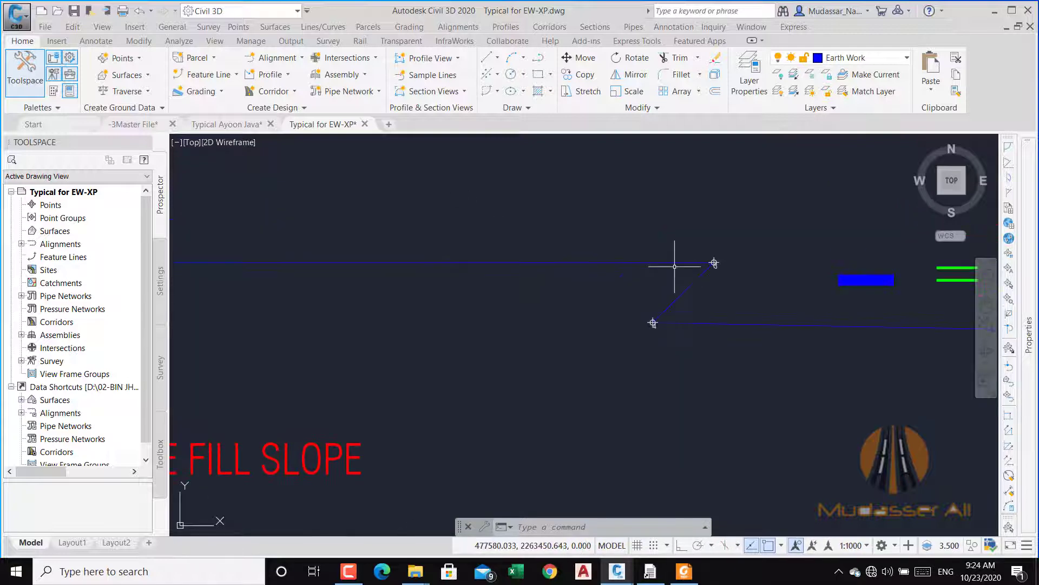
Locate points 1-2 at the far left end of the section, where the left cut and fill slope lines meet.
scroll(651, 255, "down", 4)
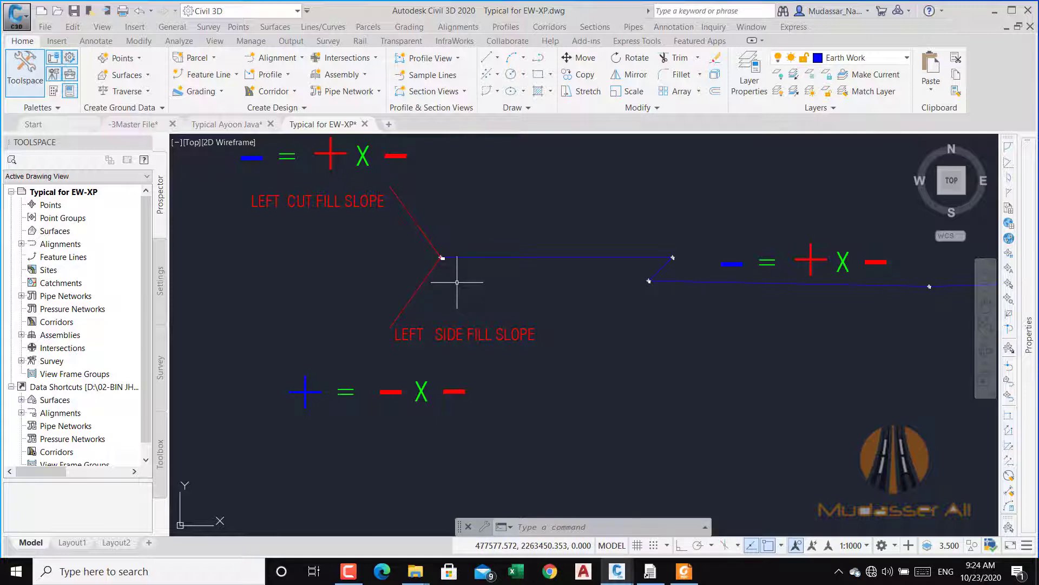
scroll(441, 238, "up", 5)
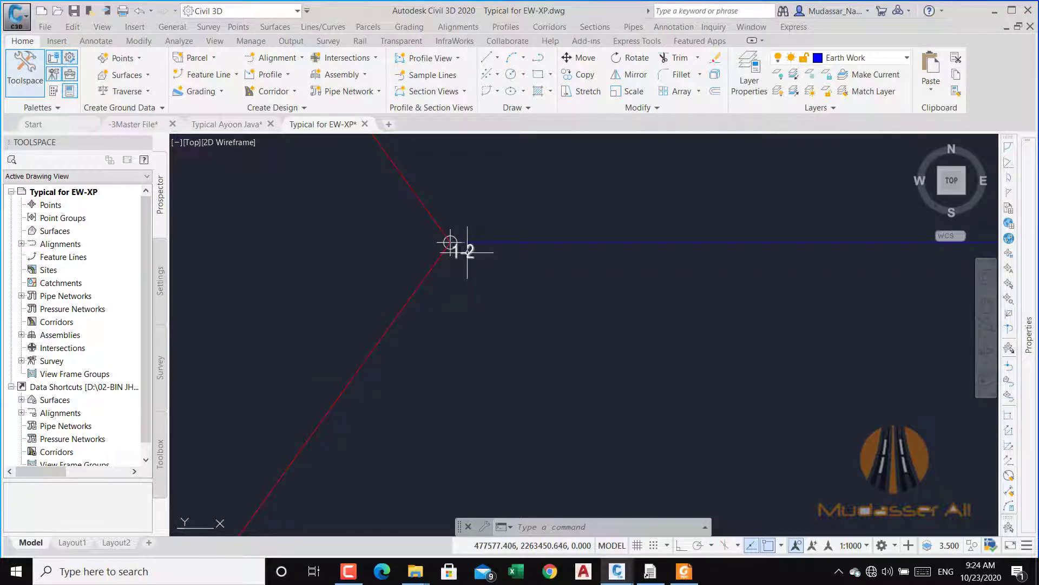
scroll(457, 251, "down", 5)
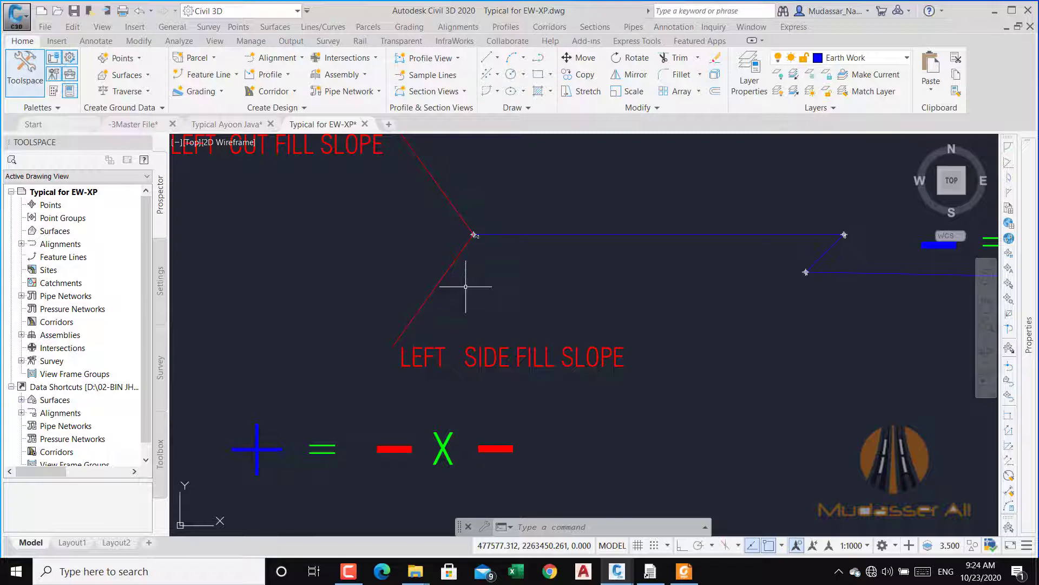
scroll(487, 249, "down", 6)
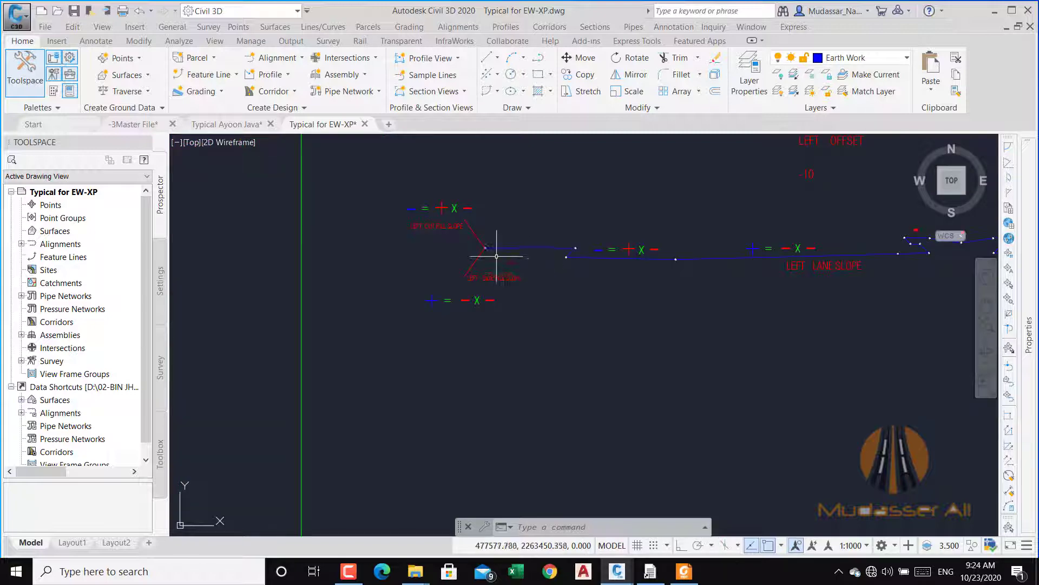
scroll(497, 256, "up", 8)
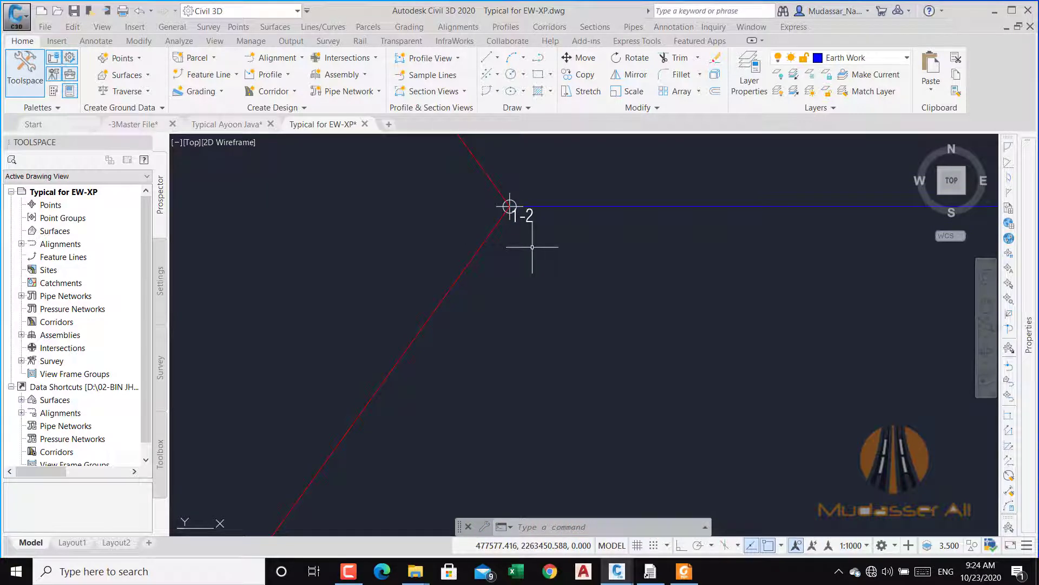
scroll(533, 247, "down", 2)
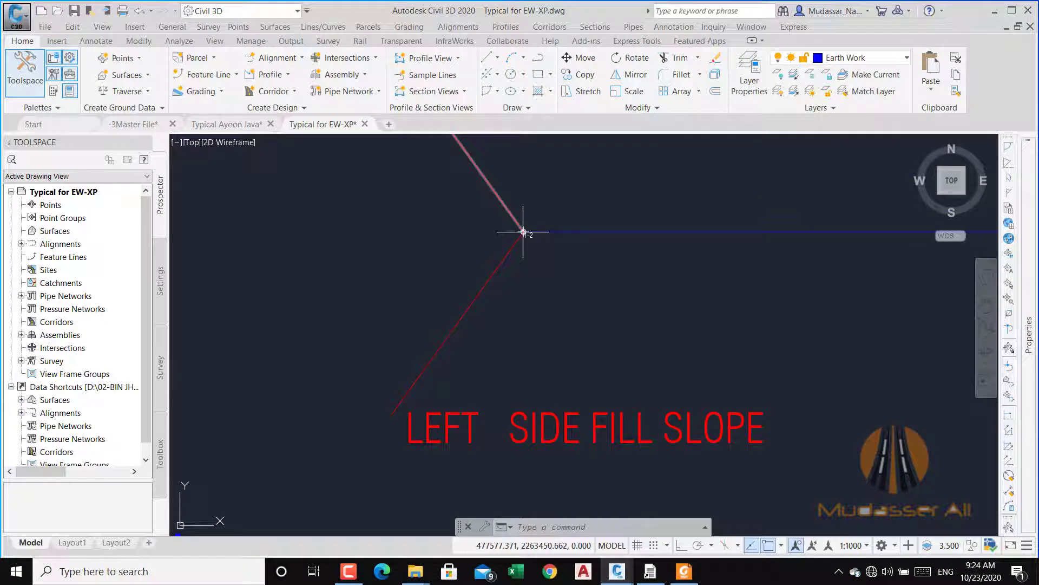
Examine the left side fill slope running down from points 1-2 and its minus-times-minus sign rule.
scroll(528, 230, "down", 3)
scroll(532, 241, "up", 1)
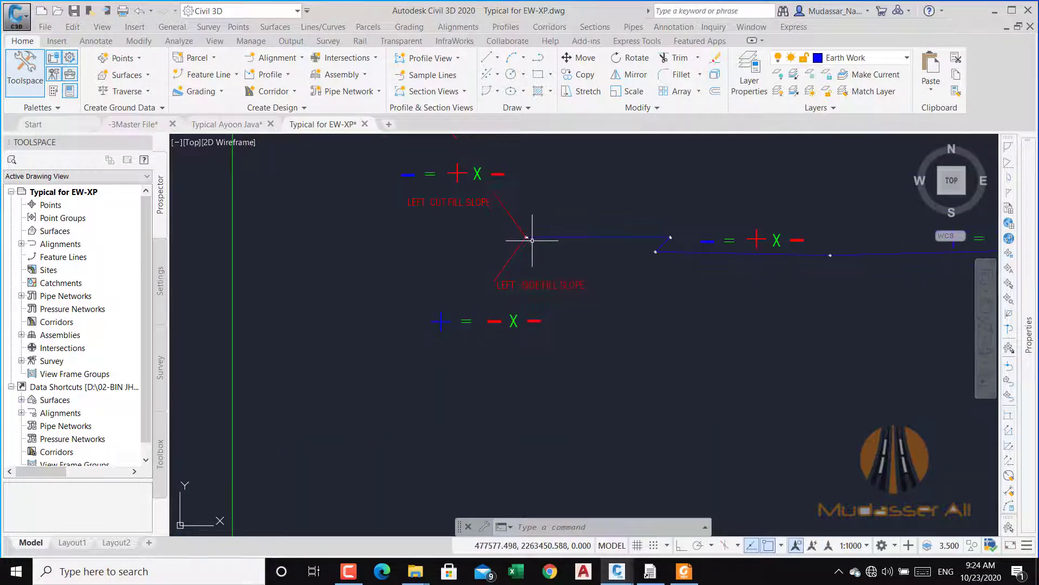
scroll(535, 322, "up", 4)
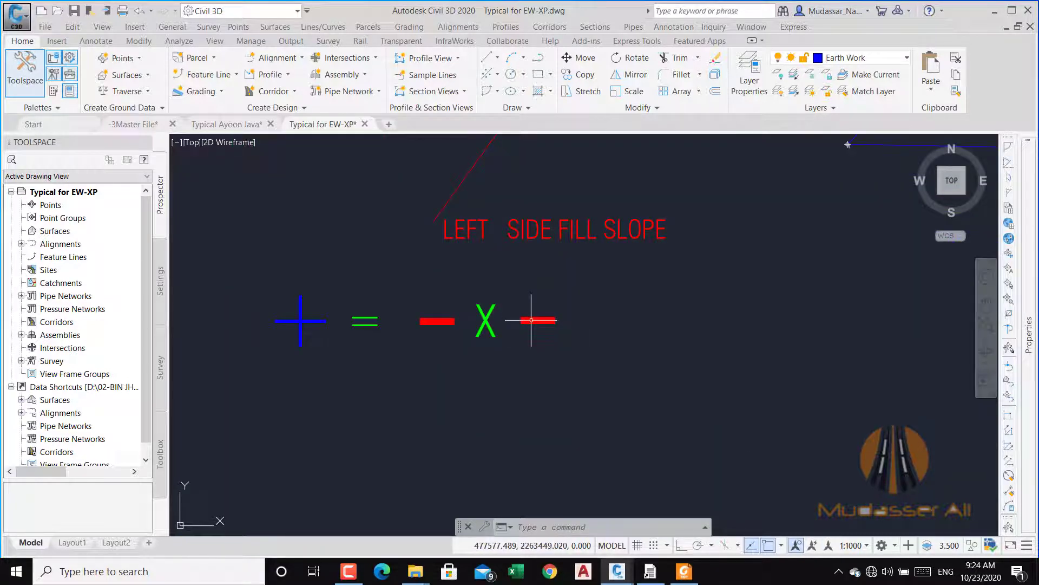
middle_click_drag(534, 325, 505, 379)
scroll(503, 195, "up", 4)
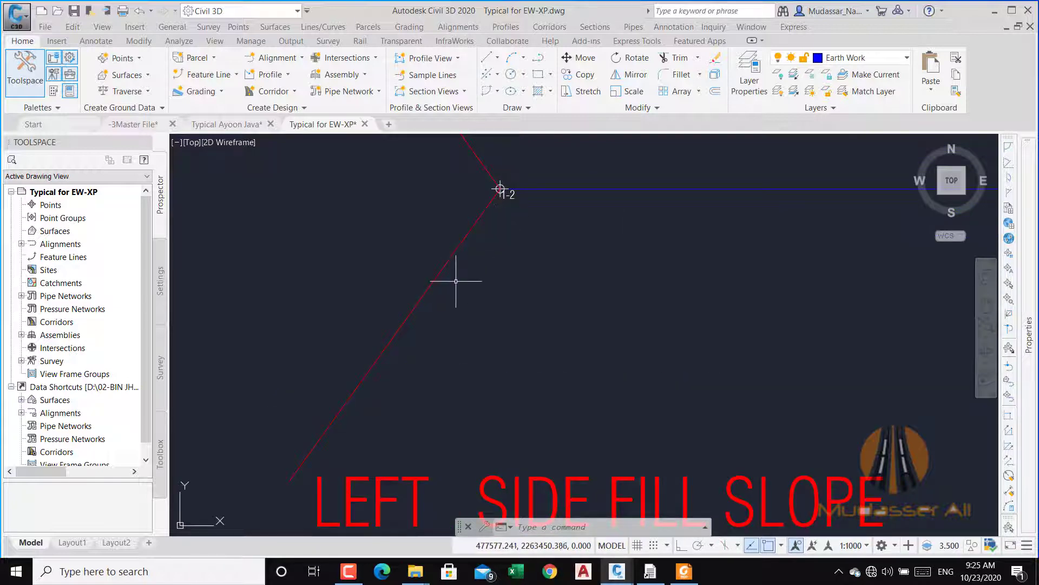
scroll(503, 195, "down", 4)
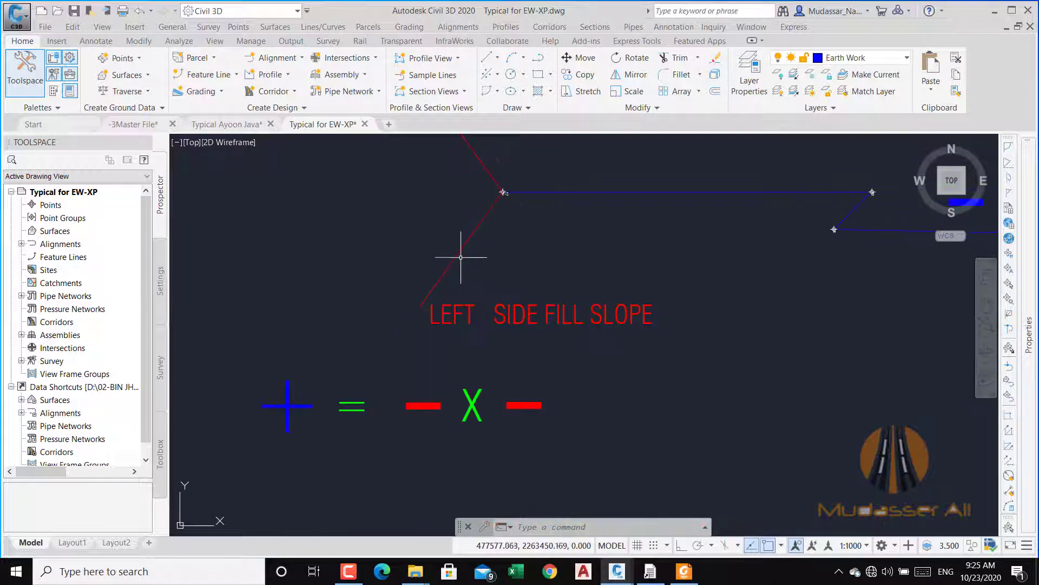
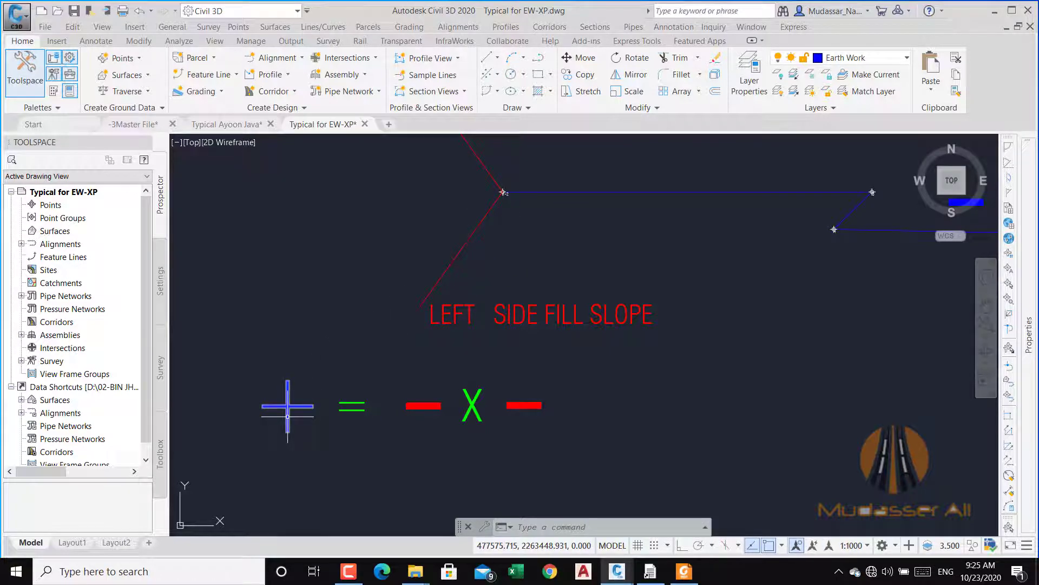
Examine the left cut fill slope rising outward from points 1-2 and its plus-times-minus sign rule.
scroll(287, 412, "down", 3)
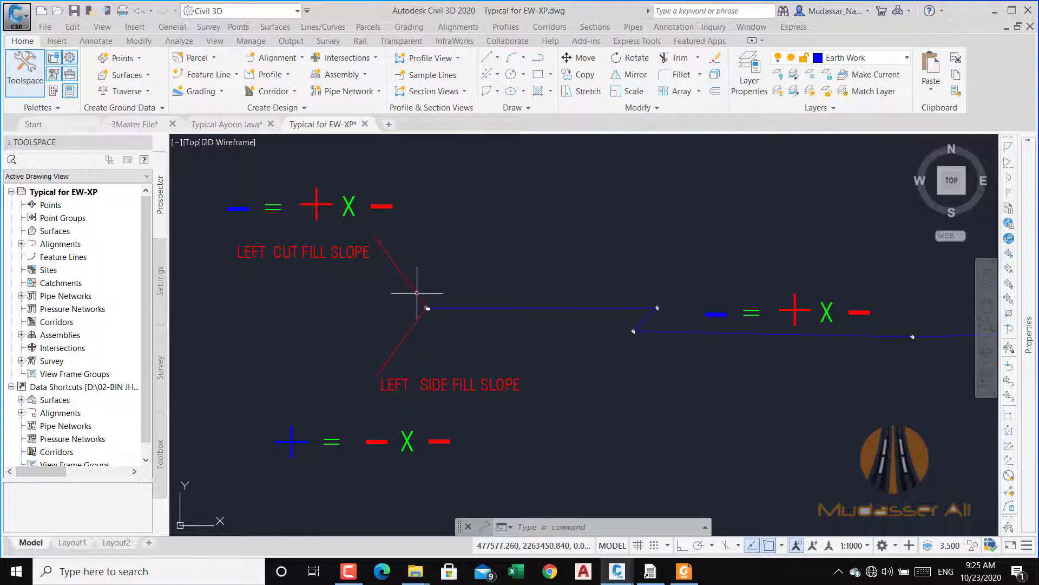
middle_click_drag(417, 295, 470, 391)
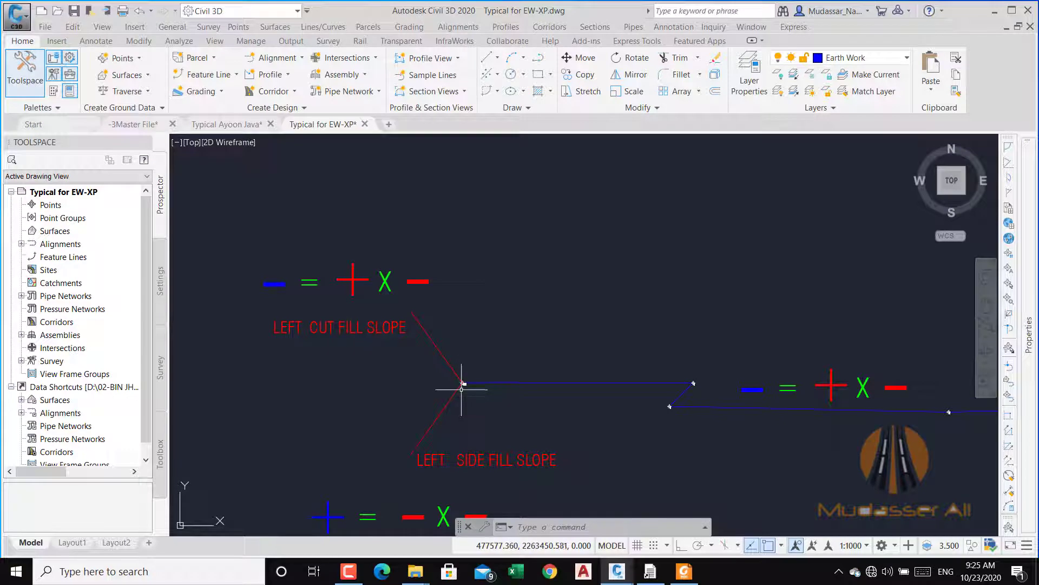
scroll(461, 387, "up", 4)
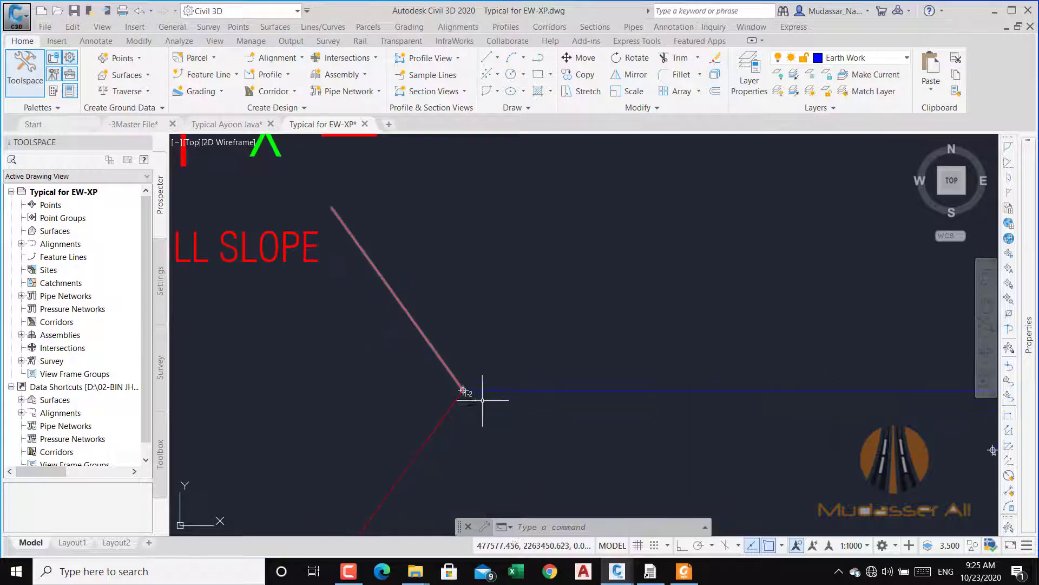
scroll(528, 398, "down", 3)
scroll(489, 385, "up", 5)
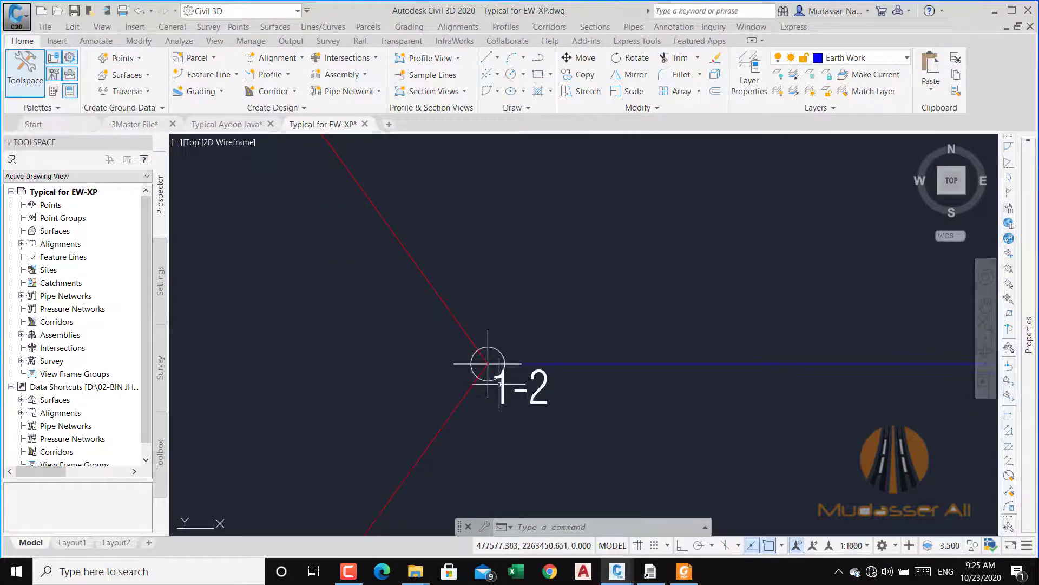
scroll(520, 381, "down", 5)
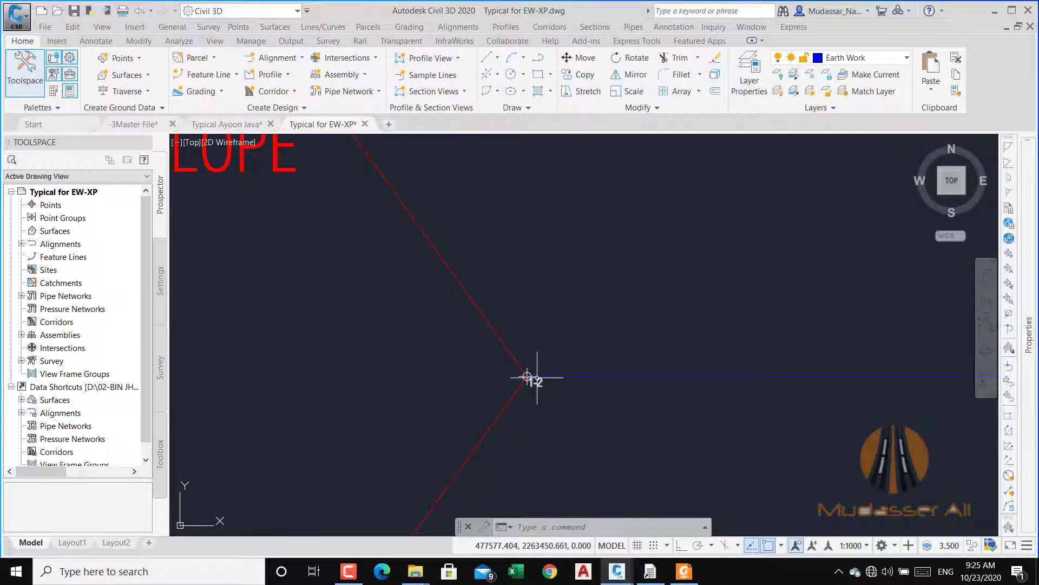
scroll(537, 378, "down", 4)
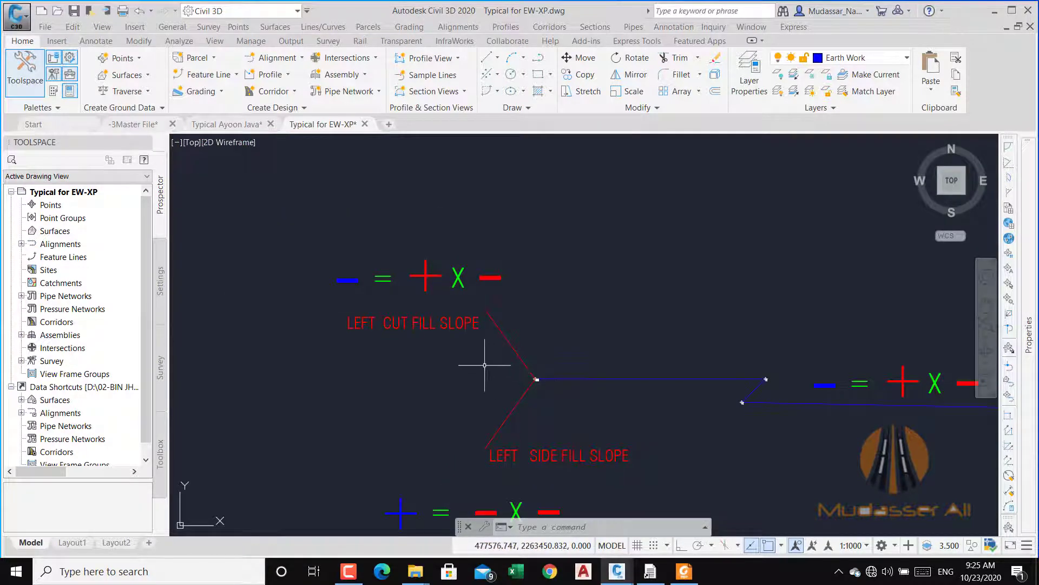
scroll(495, 275, "up", 4)
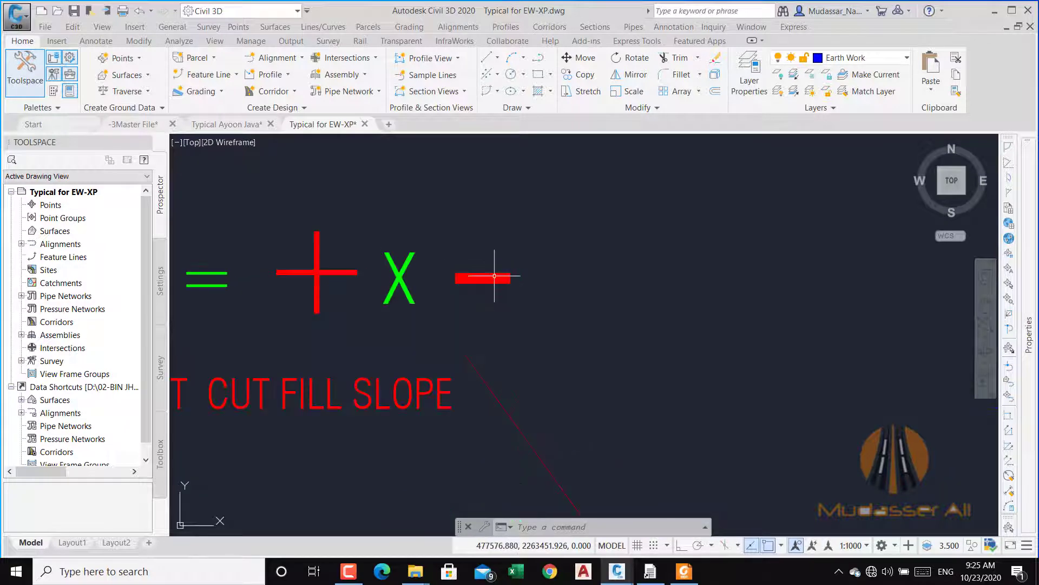
scroll(493, 279, "down", 5)
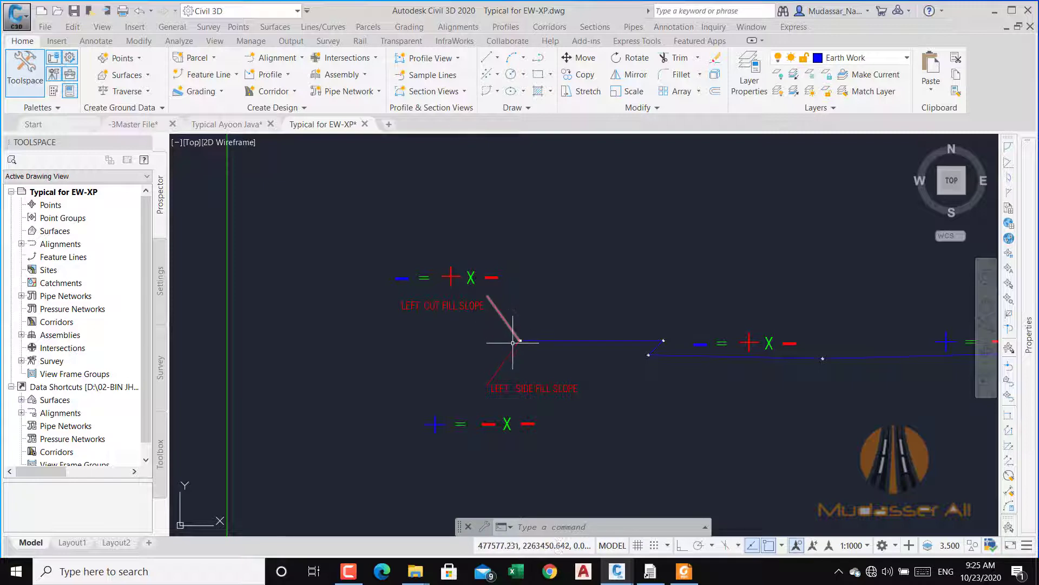
middle_click_drag(529, 352, 544, 382)
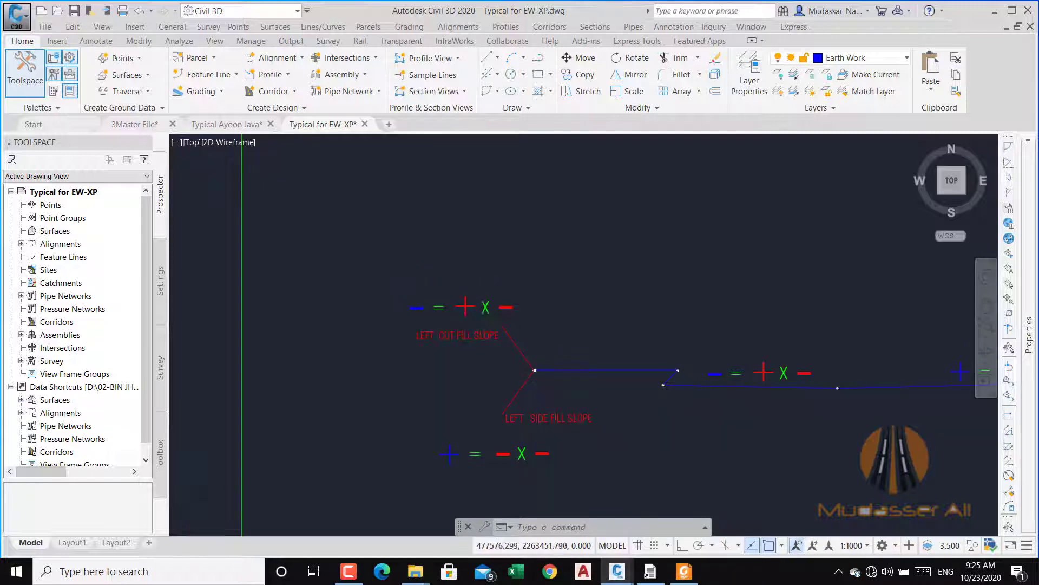
scroll(477, 311, "up", 4)
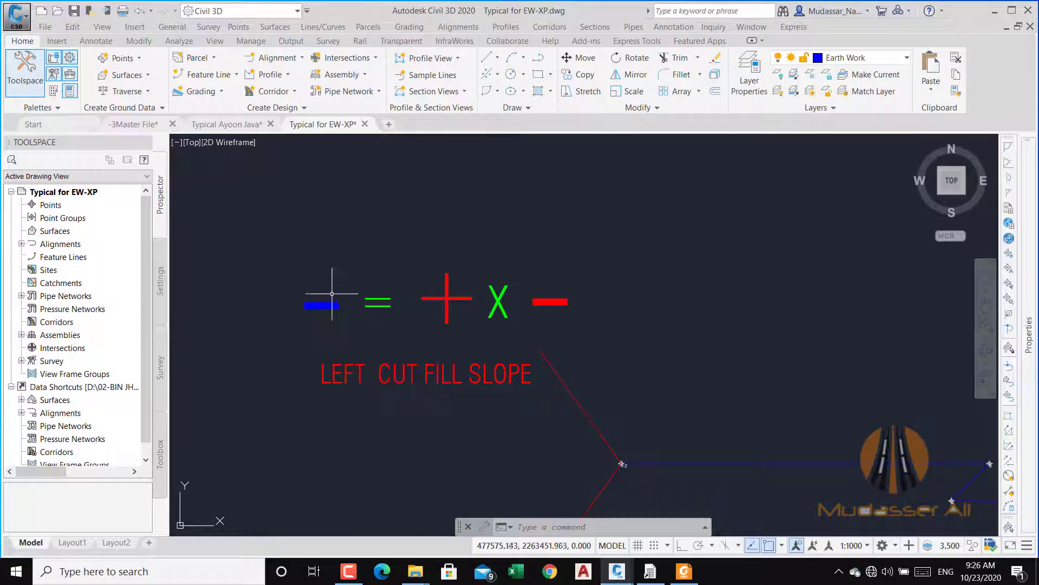
scroll(342, 315, "down", 3)
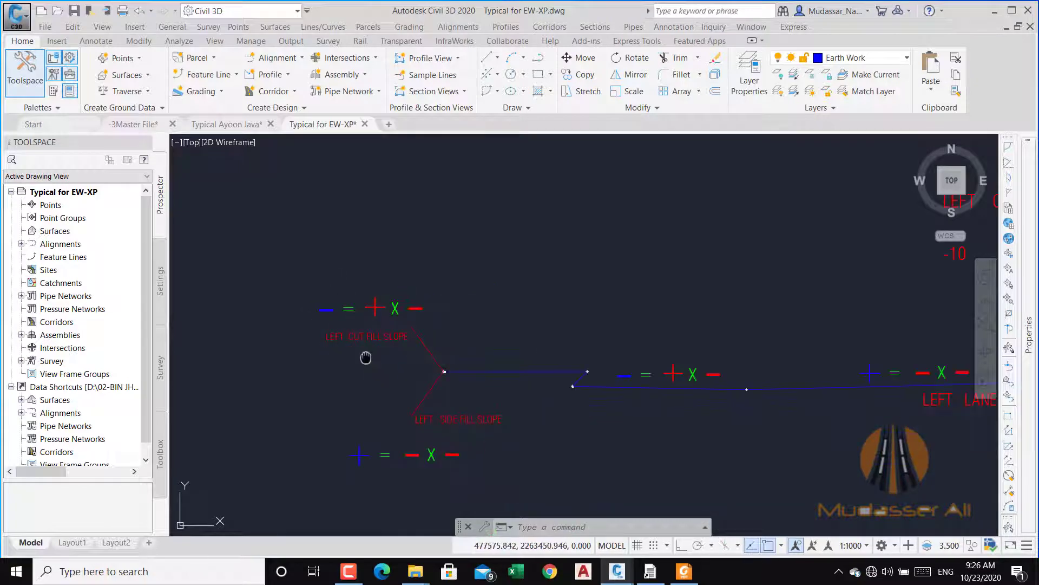
Examine the right half of the annotated section and the sign of its right offset label, 10.
scroll(287, 339, "down", 1)
scroll(295, 337, "down", 3)
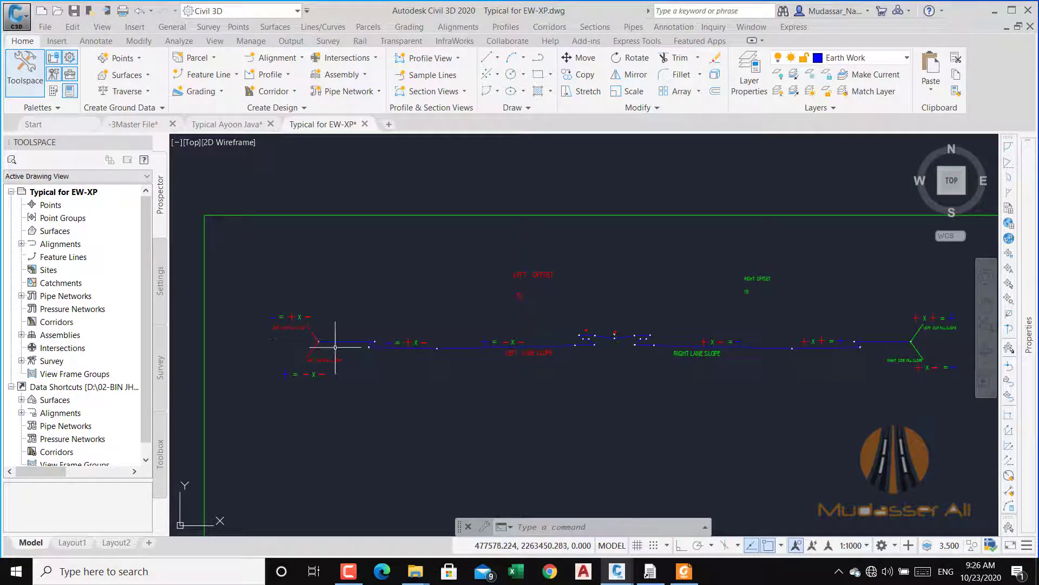
scroll(506, 352, "up", 4)
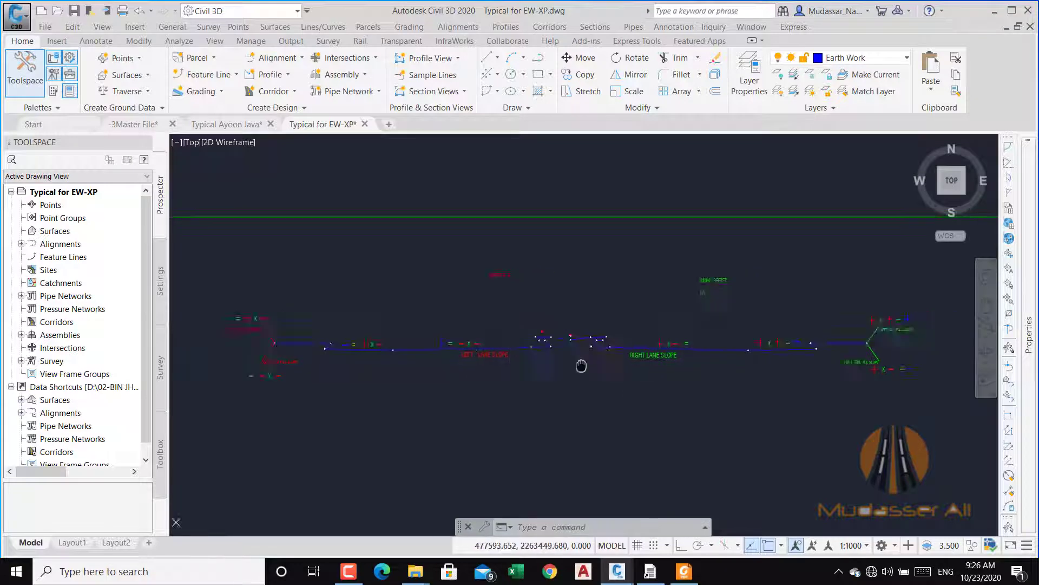
scroll(490, 342, "up", 2)
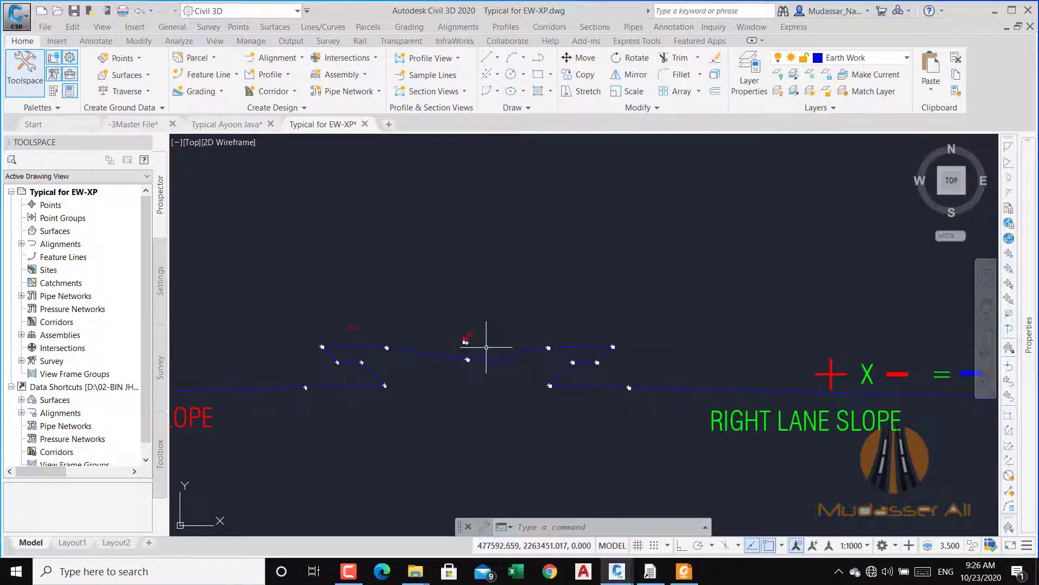
scroll(508, 333, "down", 4)
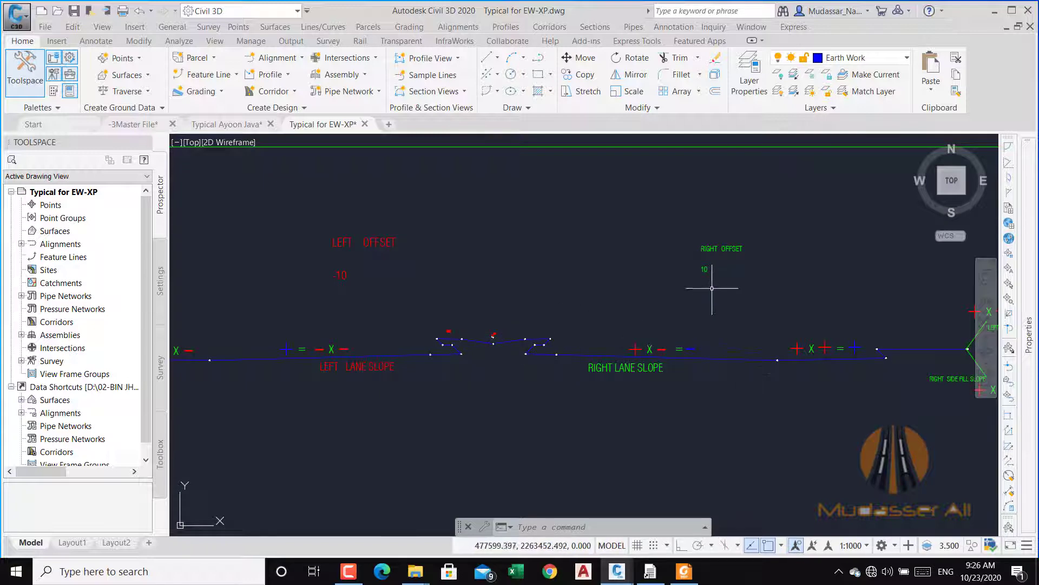
scroll(707, 258, "up", 6)
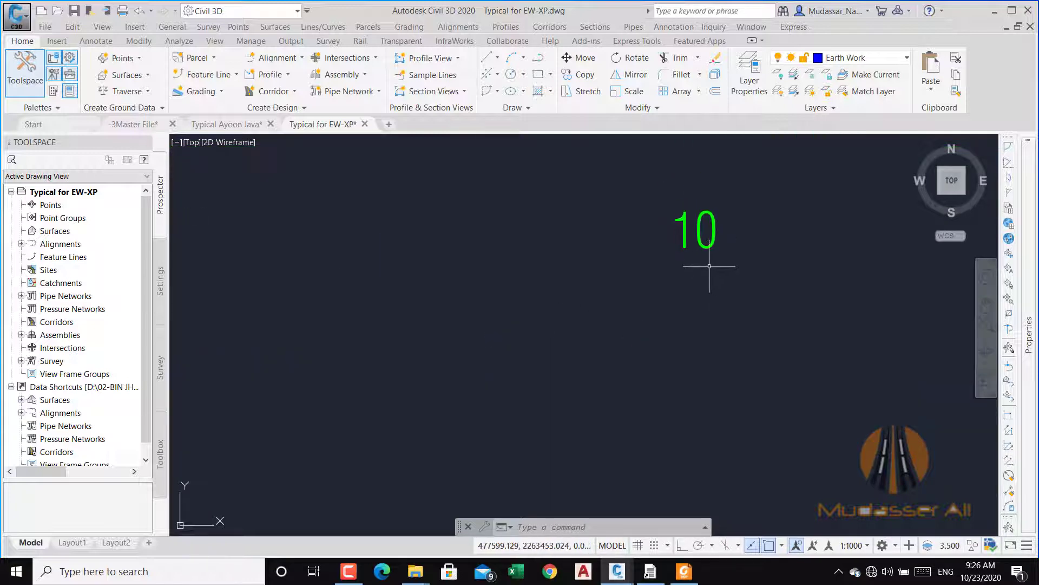
scroll(720, 268, "down", 5)
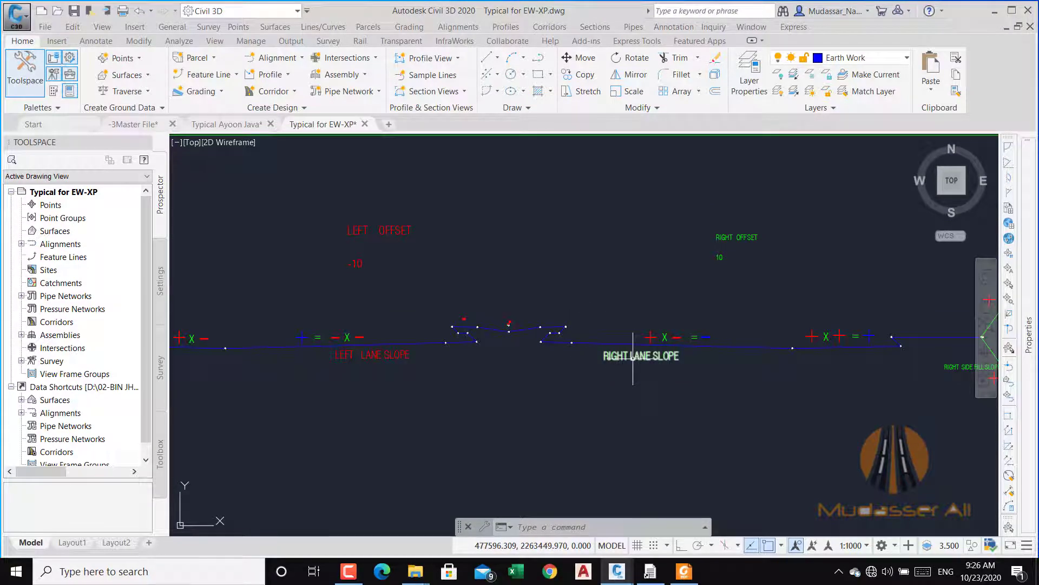
Examine points 17 and 18 on the right of the median, where the right lane slope line begins.
scroll(575, 347, "up", 3)
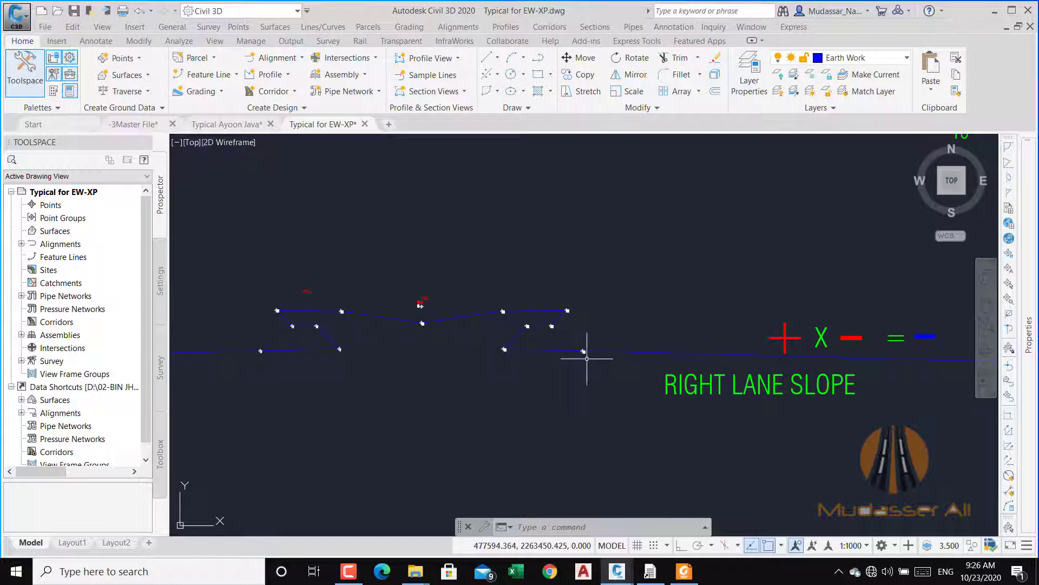
scroll(586, 358, "up", 10)
scroll(580, 325, "down", 8)
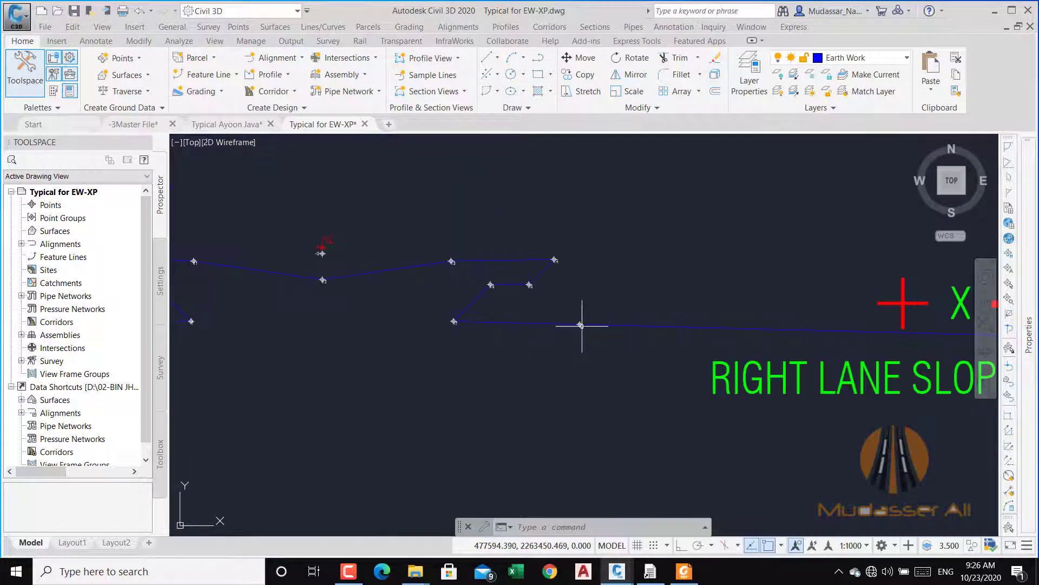
scroll(453, 308, "up", 5)
scroll(443, 346, "up", 3)
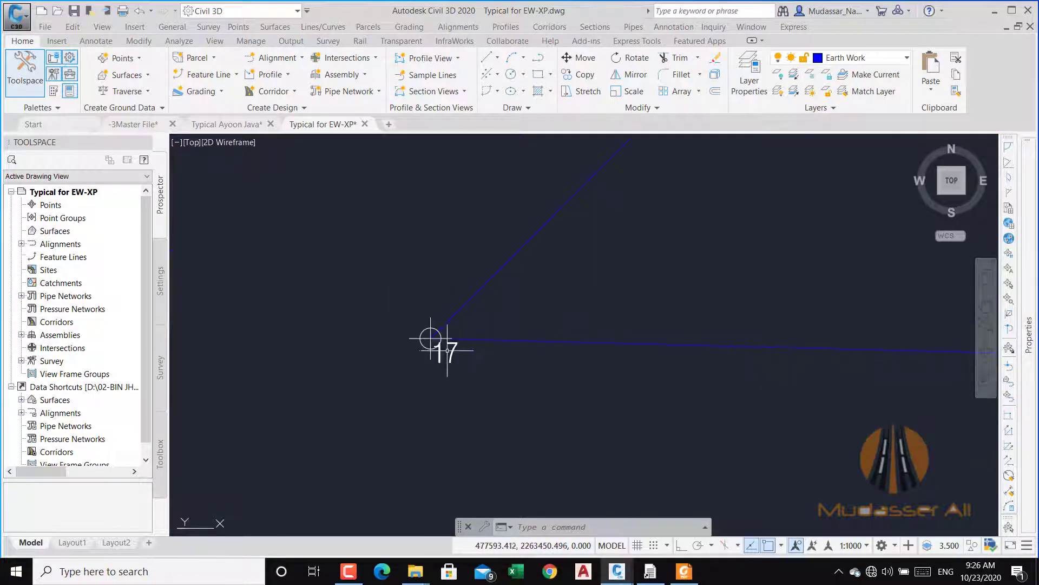
scroll(447, 350, "down", 5)
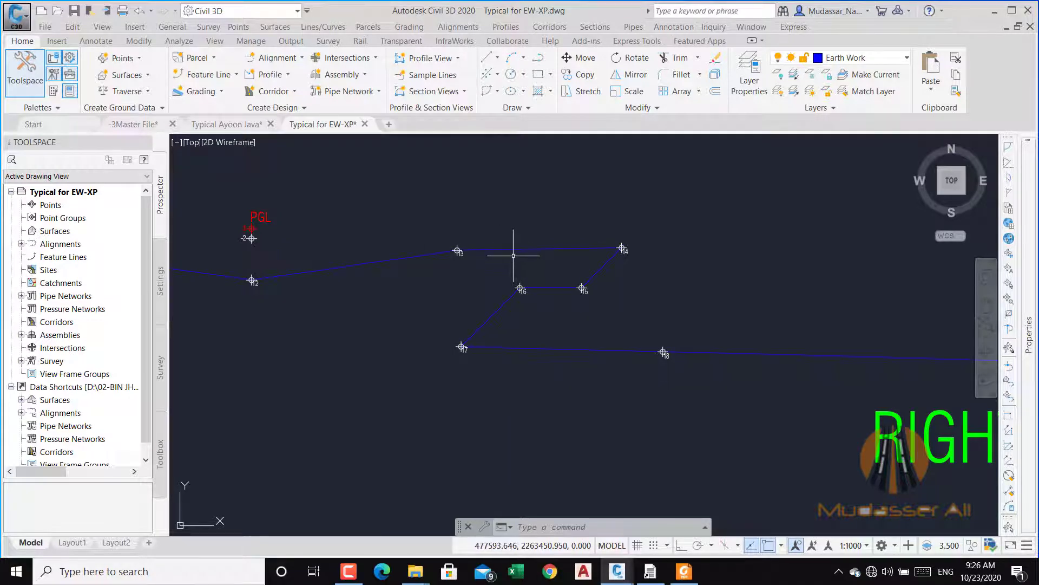
scroll(656, 337, "up", 2)
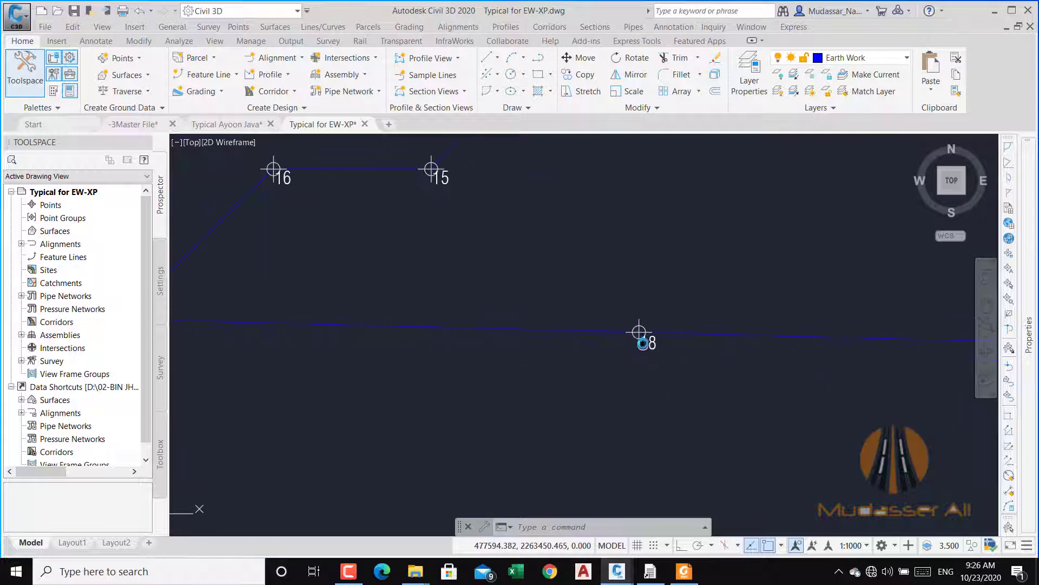
scroll(643, 342, "down", 2)
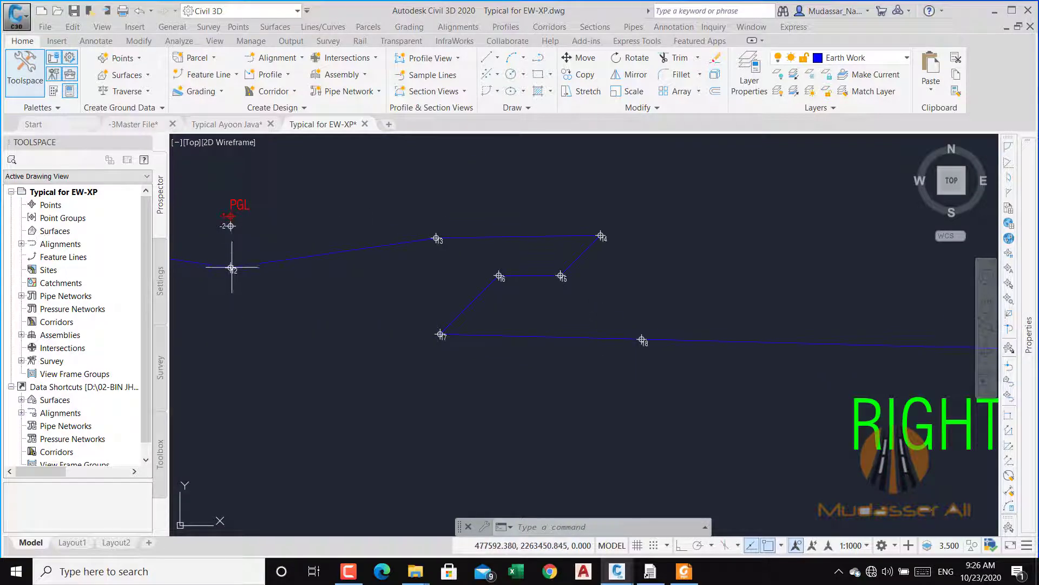
Examine the median centre around PGL points -1 and -2 and the line rising from point 12 to point 13.
middle_click_drag(271, 279, 463, 325)
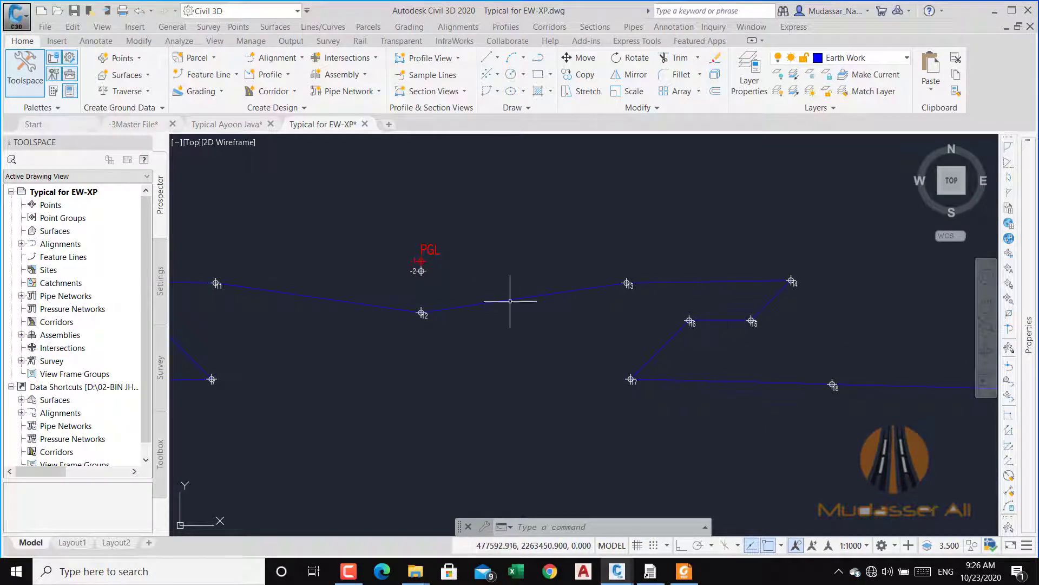
middle_click_drag(420, 315, 450, 330)
scroll(437, 320, "down", 6)
scroll(441, 323, "up", 6)
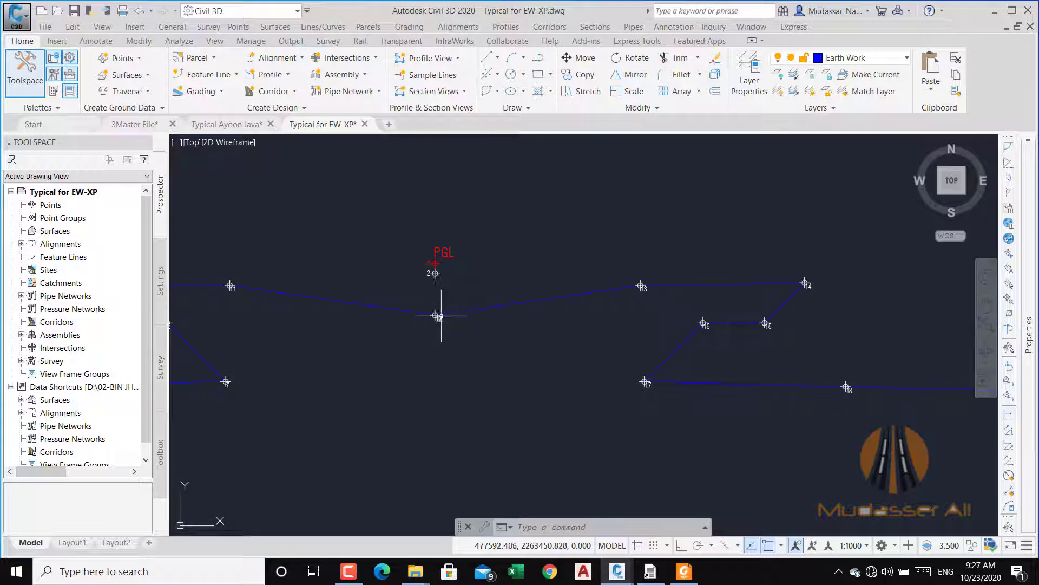
scroll(436, 314, "up", 3)
middle_click_drag(436, 313, 440, 325)
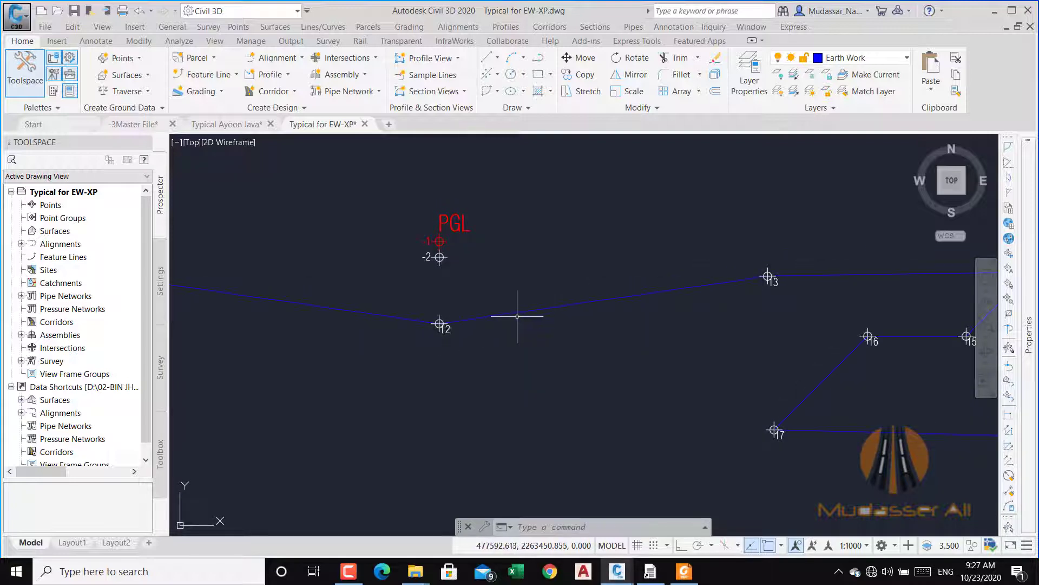
scroll(542, 284, "down", 4)
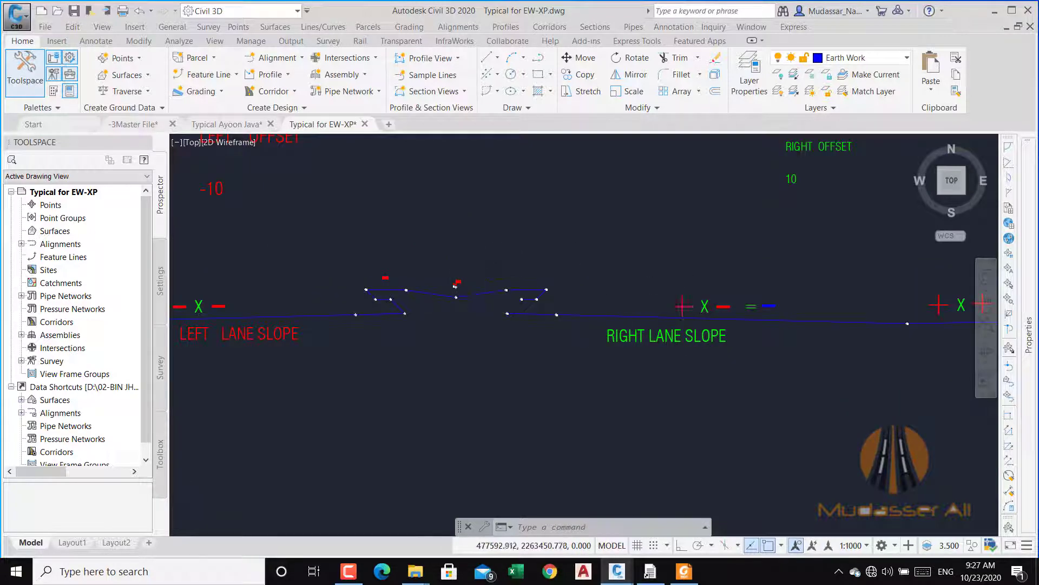
scroll(479, 303, "up", 6)
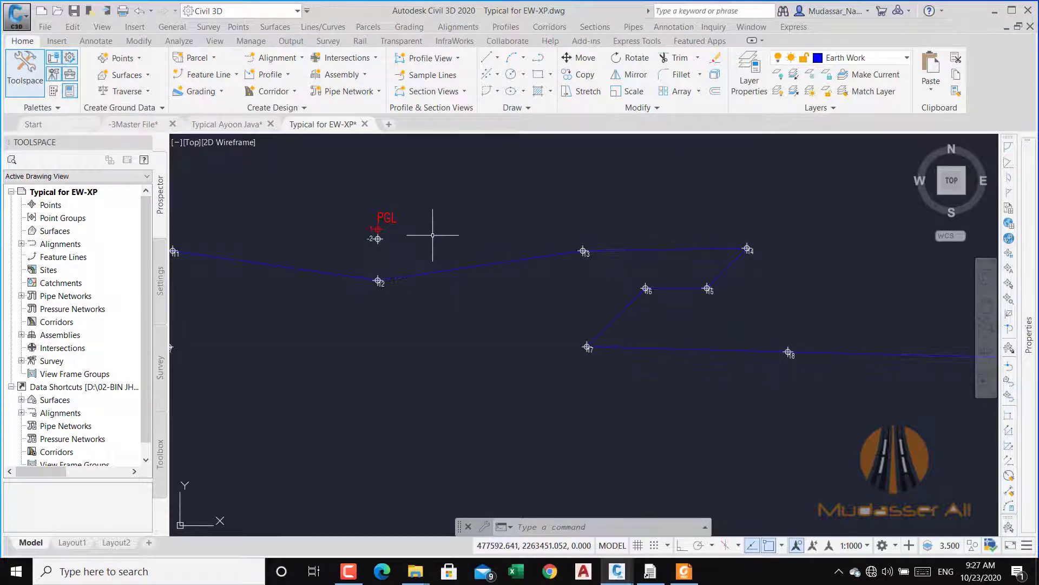
middle_click_drag(503, 289, 454, 306)
scroll(406, 308, "down", 5)
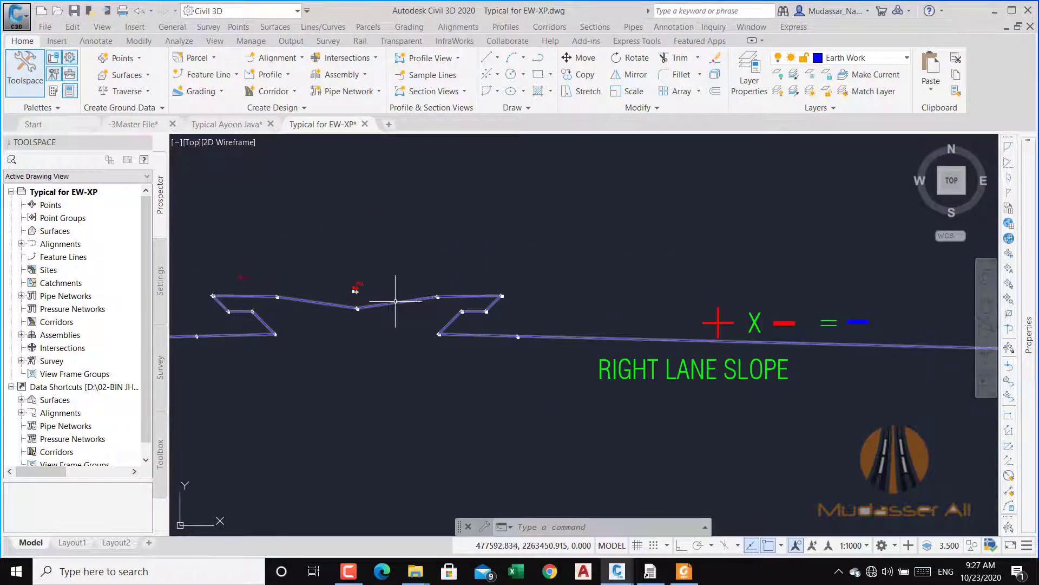
Inspect the line between points 11 and 12 to the left of the PGL and compare it with the right side.
scroll(392, 311, "up", 6)
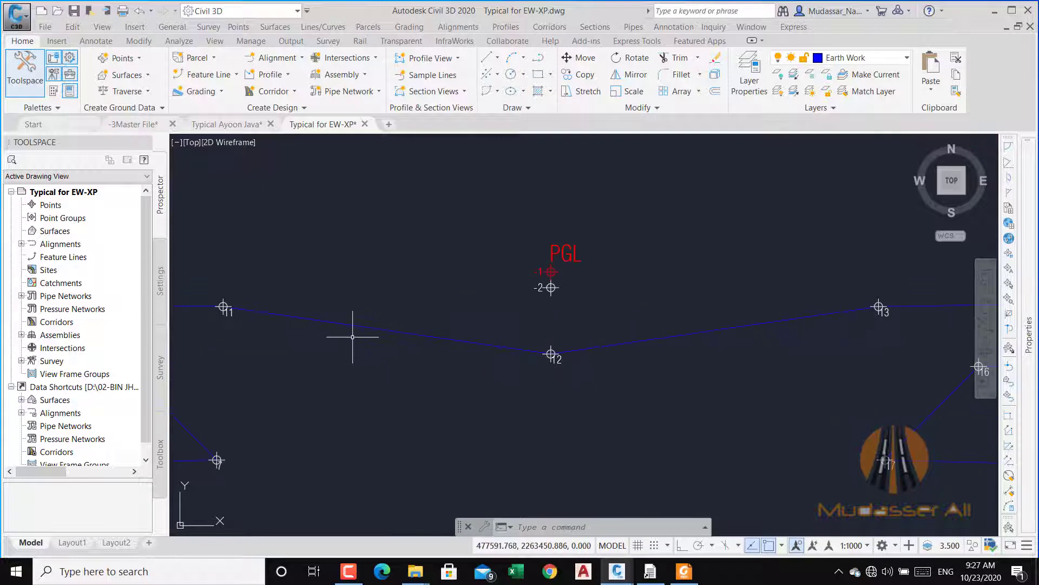
middle_click_drag(455, 344, 514, 347)
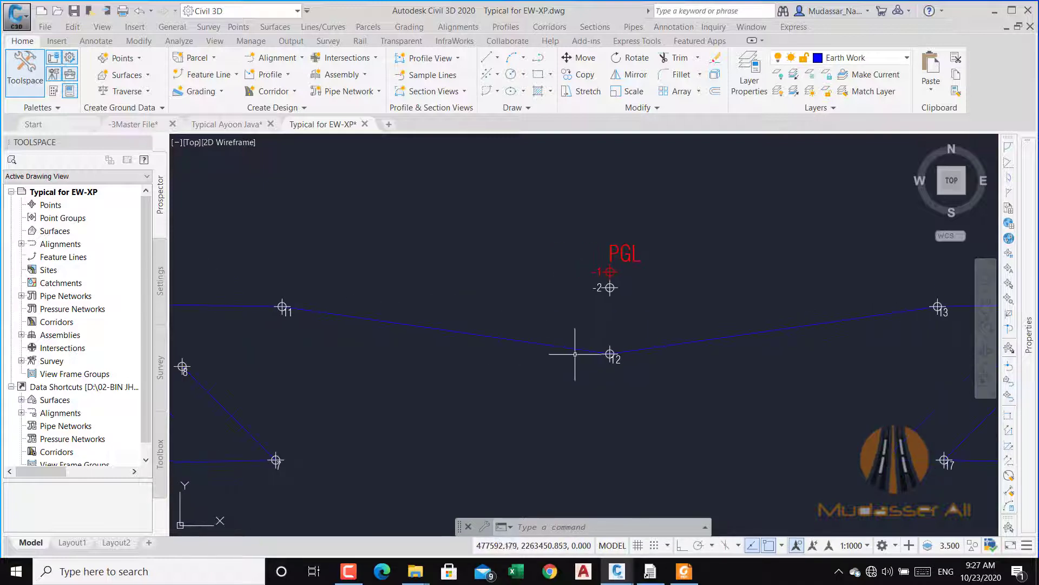
scroll(623, 353, "up", 2)
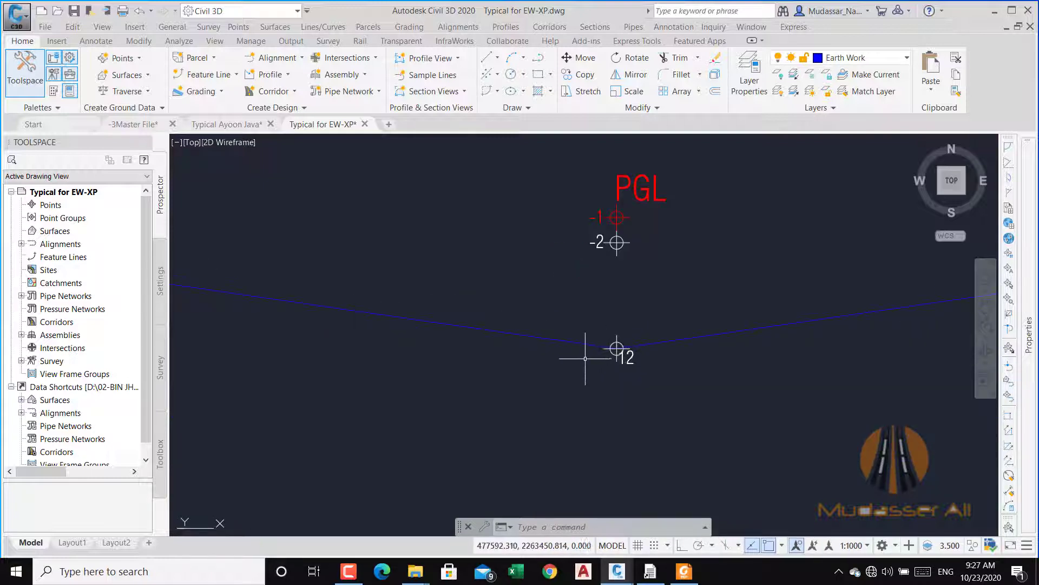
middle_click_drag(591, 363, 652, 350)
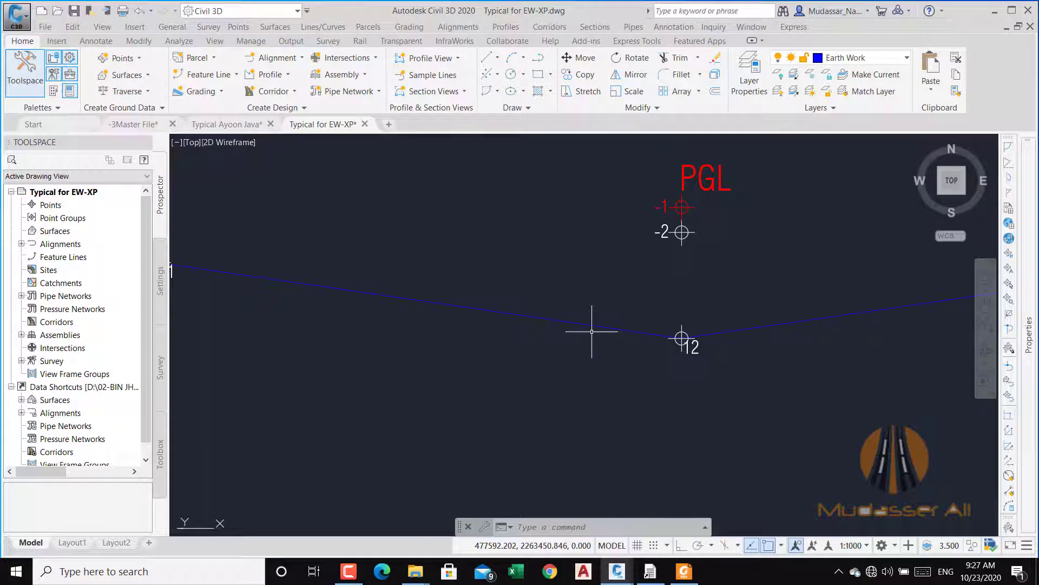
scroll(614, 315, "down", 2)
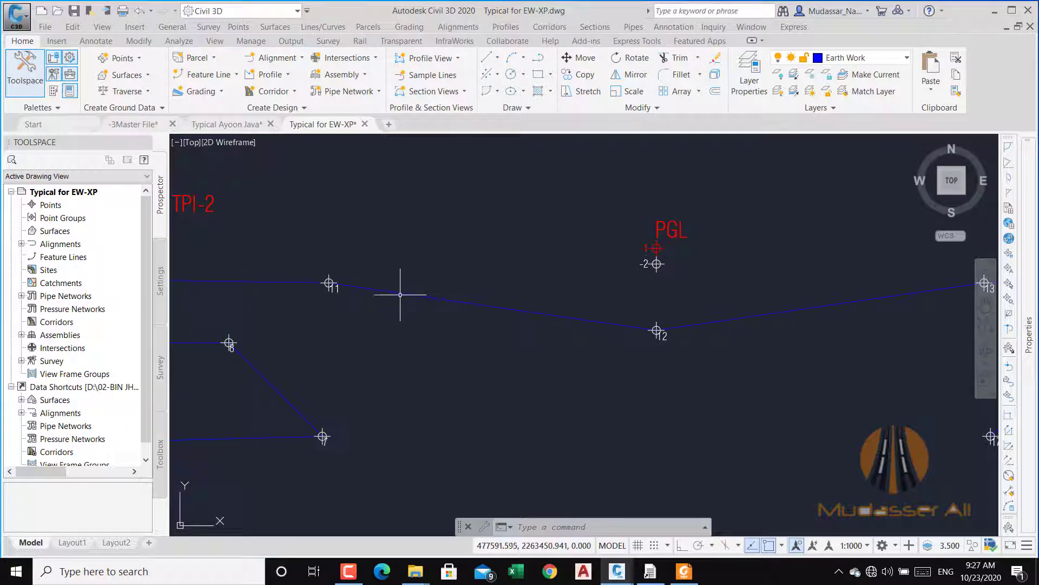
scroll(373, 295, "down", 5)
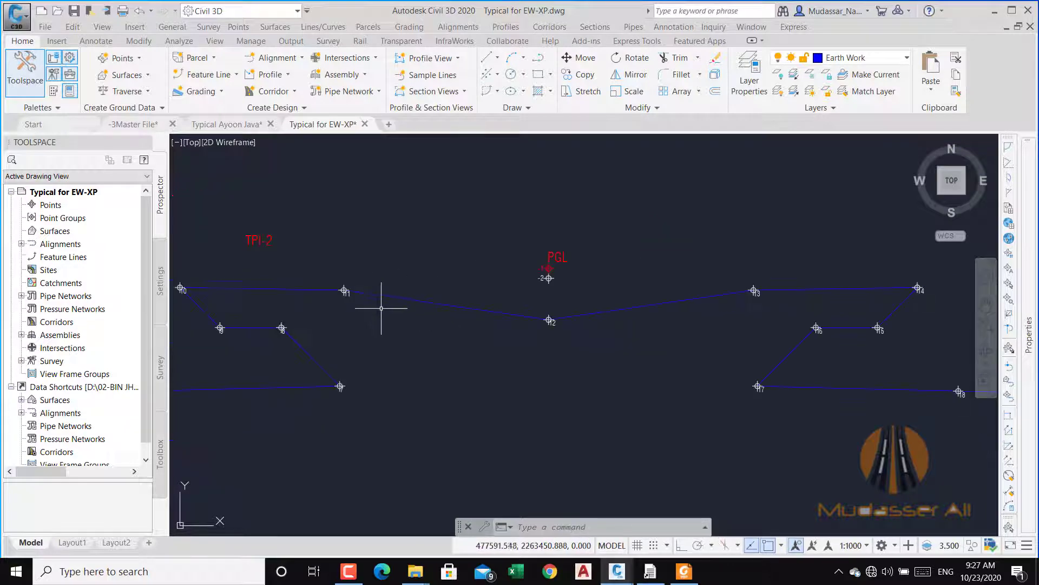
middle_click_drag(632, 318, 549, 282)
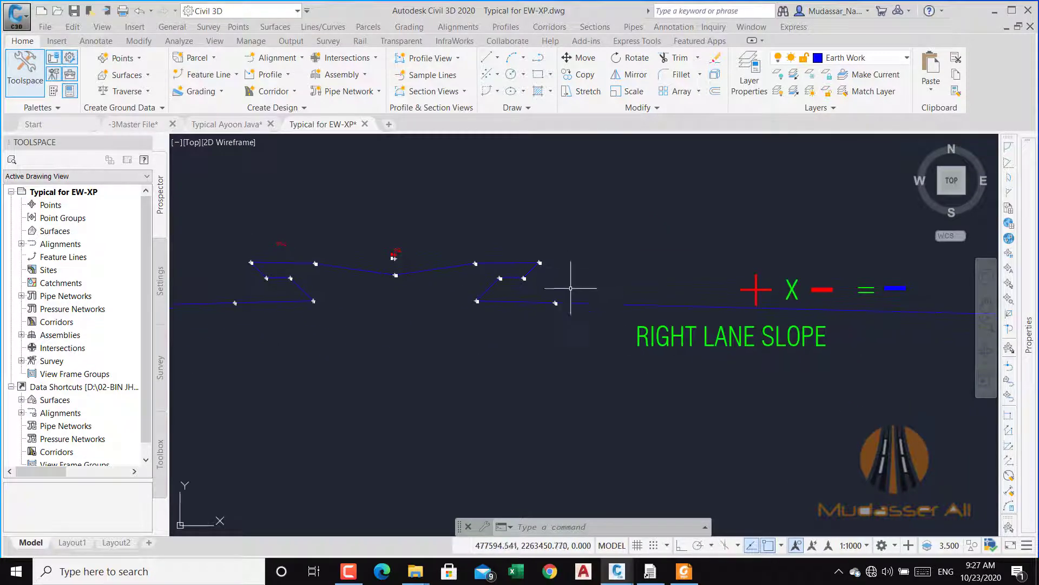
Trace the right lane slope outward from points 17 and 18 to its plus-times-minus sign rule.
scroll(559, 301, "up", 6)
scroll(559, 301, "down", 6)
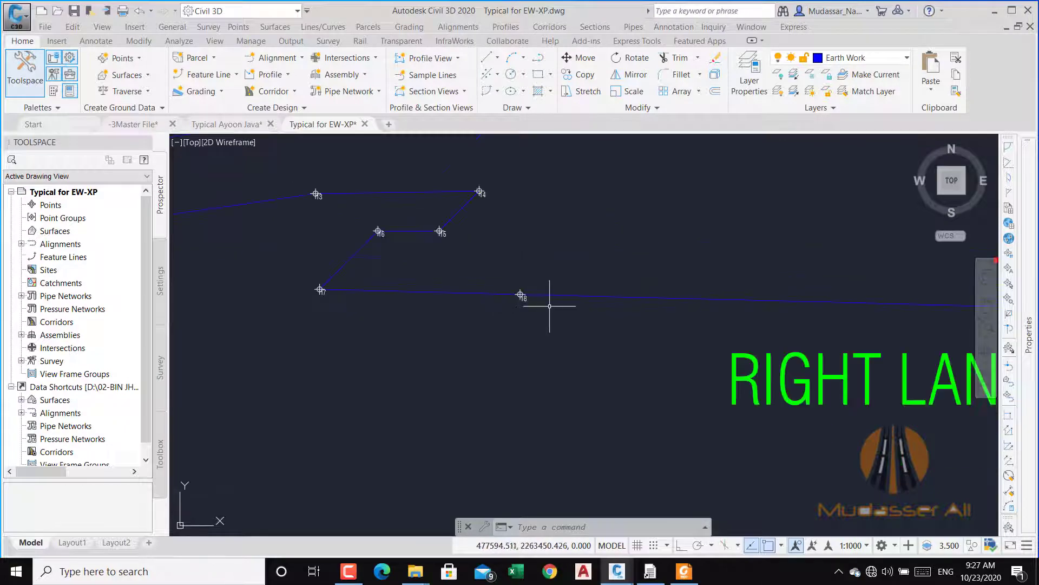
middle_click_drag(541, 304, 410, 312)
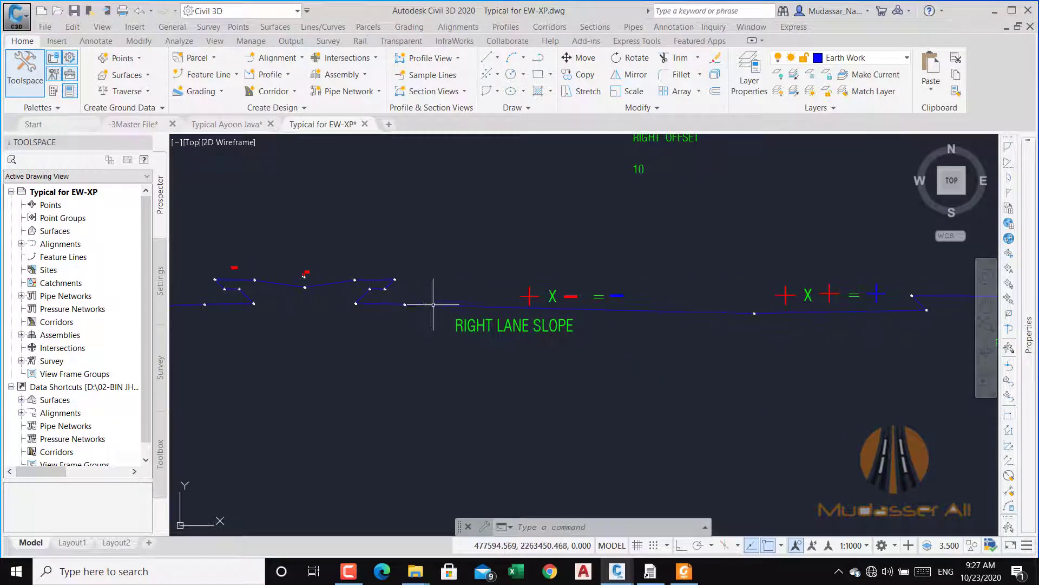
scroll(353, 294, "up", 8)
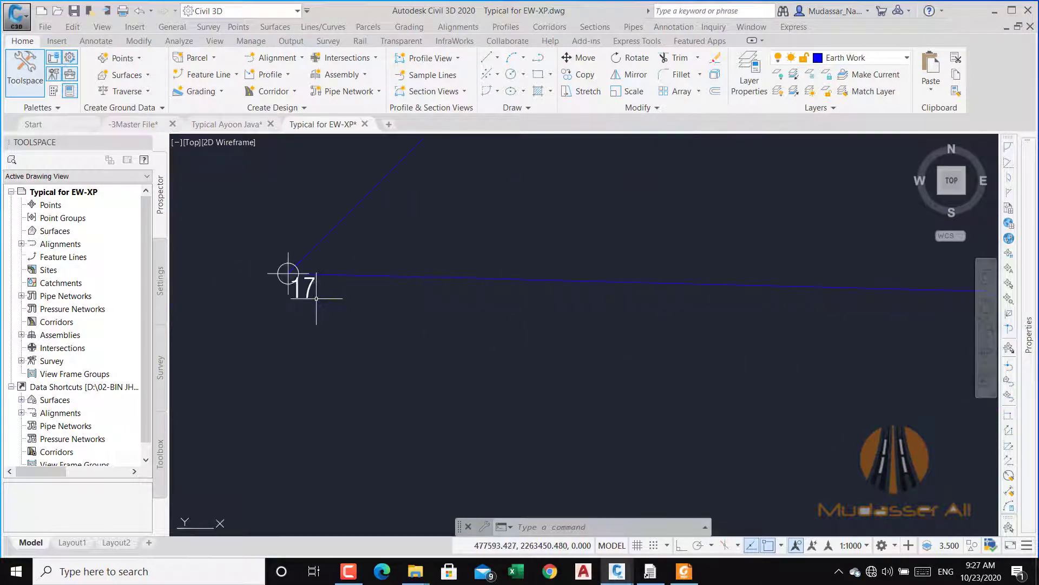
scroll(289, 286, "down", 5)
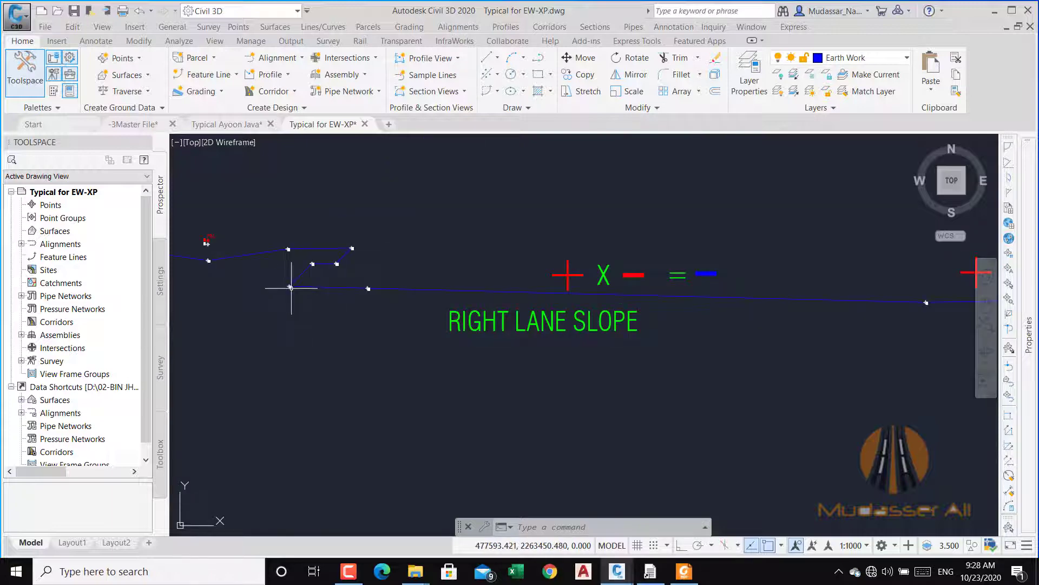
scroll(291, 287, "up", 5)
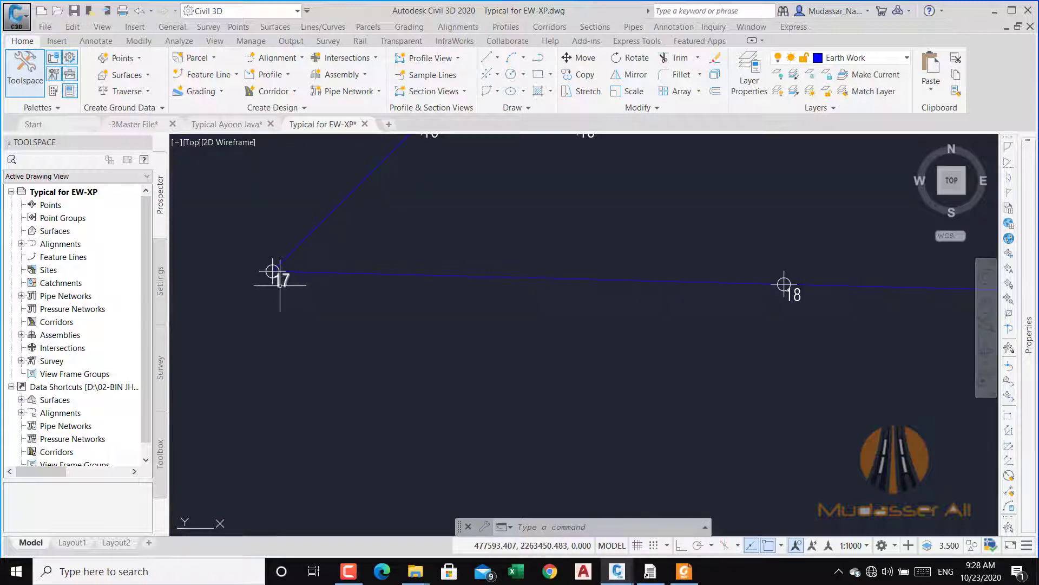
scroll(282, 279, "down", 5)
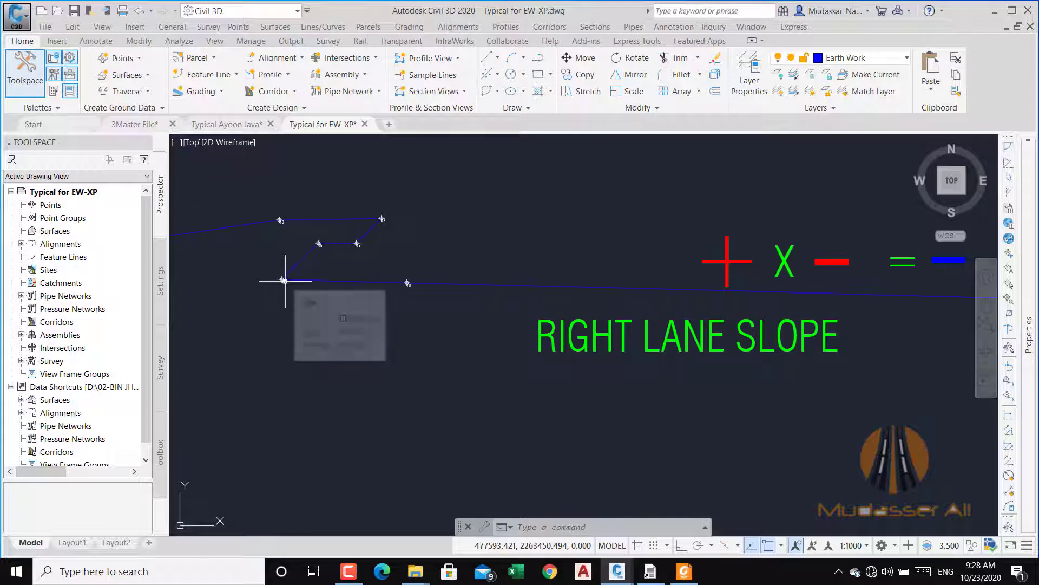
scroll(284, 281, "down", 2)
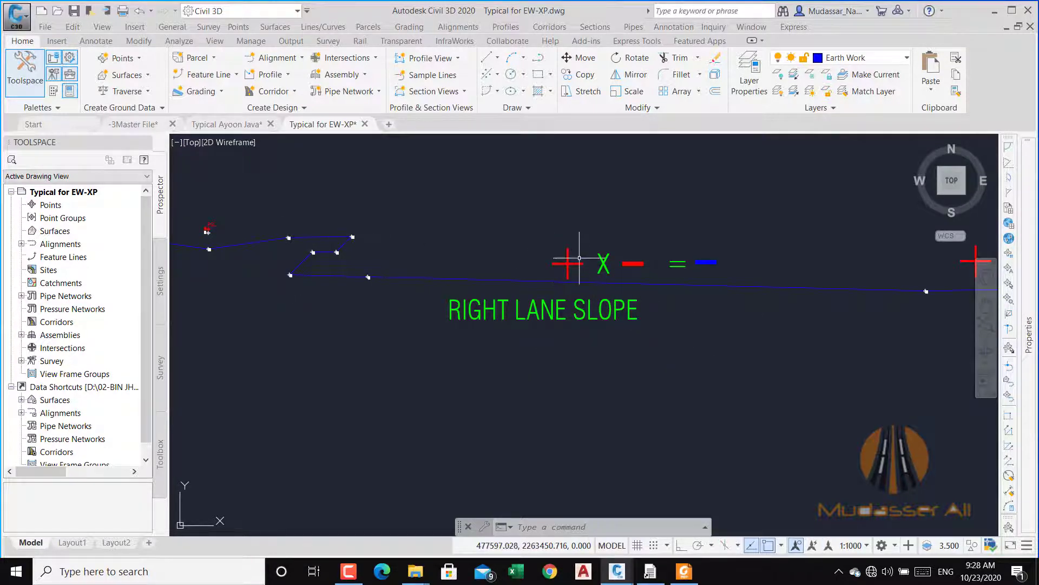
scroll(300, 281, "down", 2)
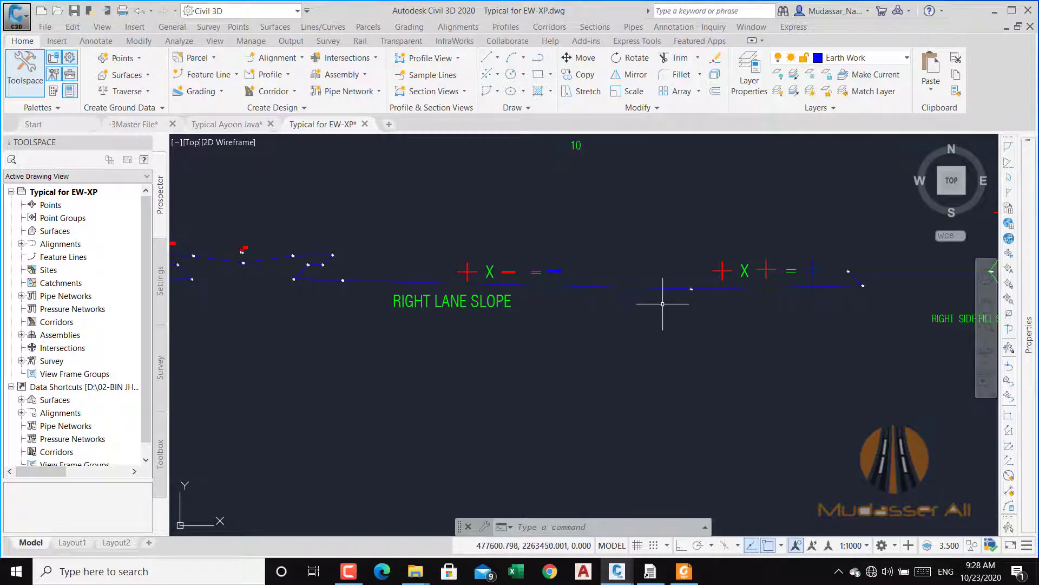
Locate point 19 at the outer end of the right lane slope and review the sign rule leading to it.
scroll(685, 285, "up", 3)
scroll(681, 265, "up", 2)
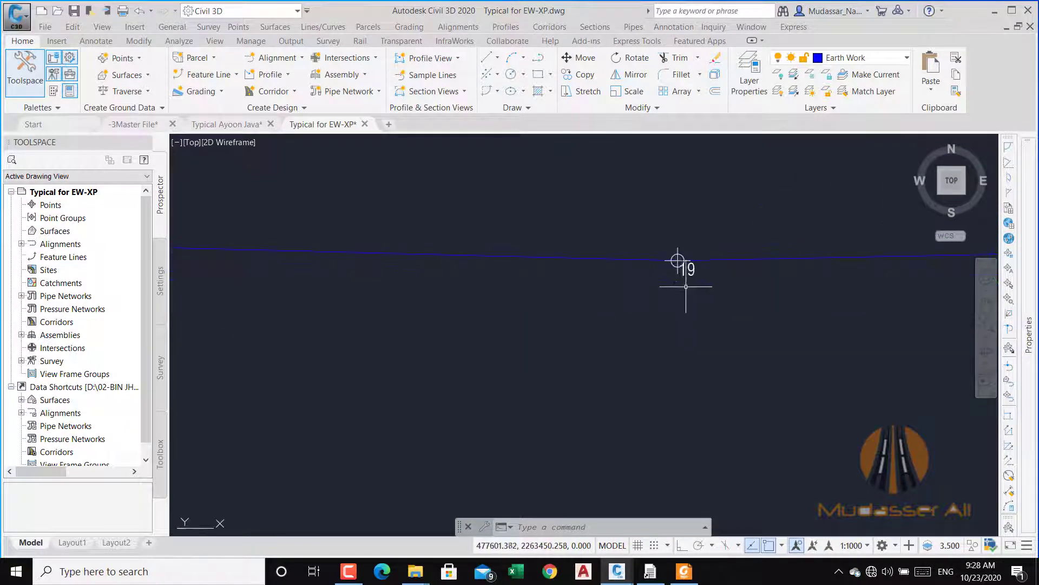
scroll(707, 289, "down", 4)
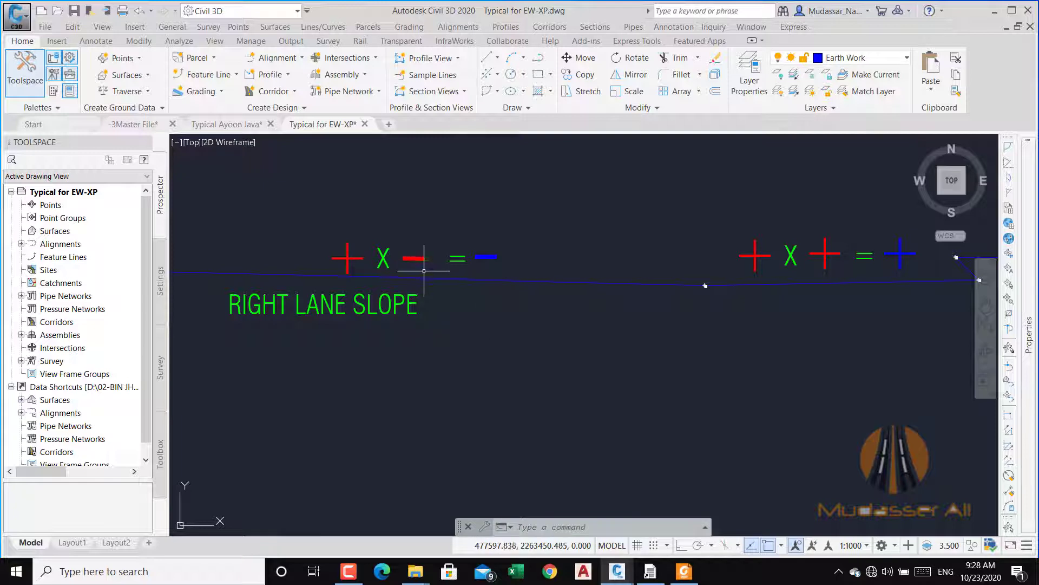
scroll(453, 274, "down", 4)
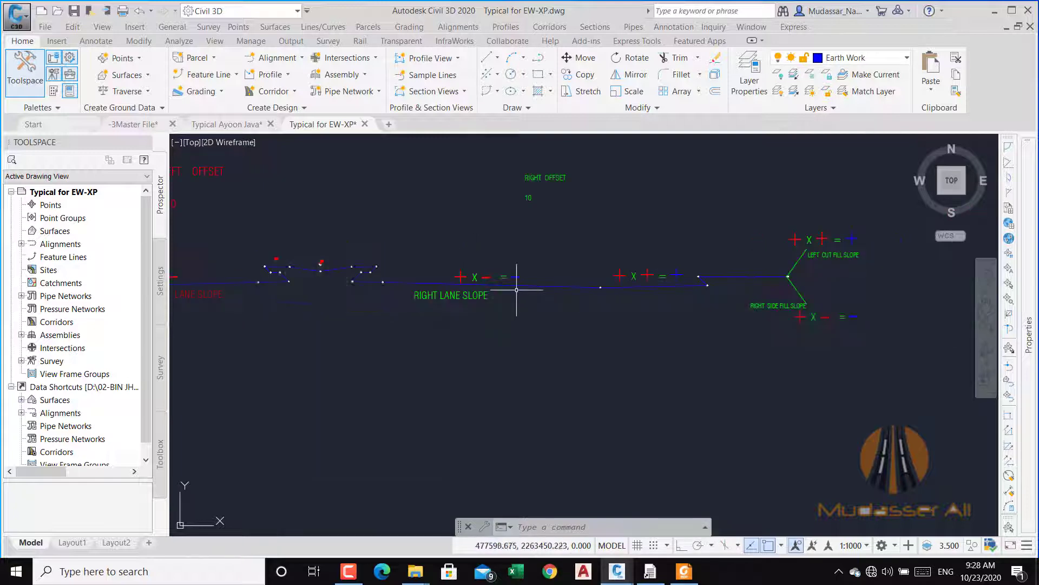
scroll(559, 281, "up", 4)
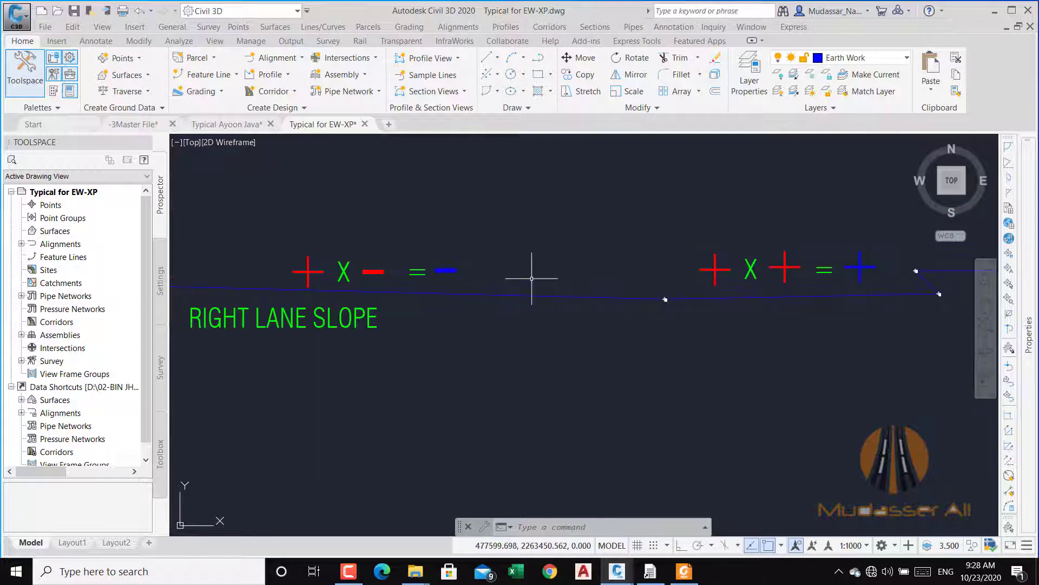
middle_click_drag(573, 302, 606, 308)
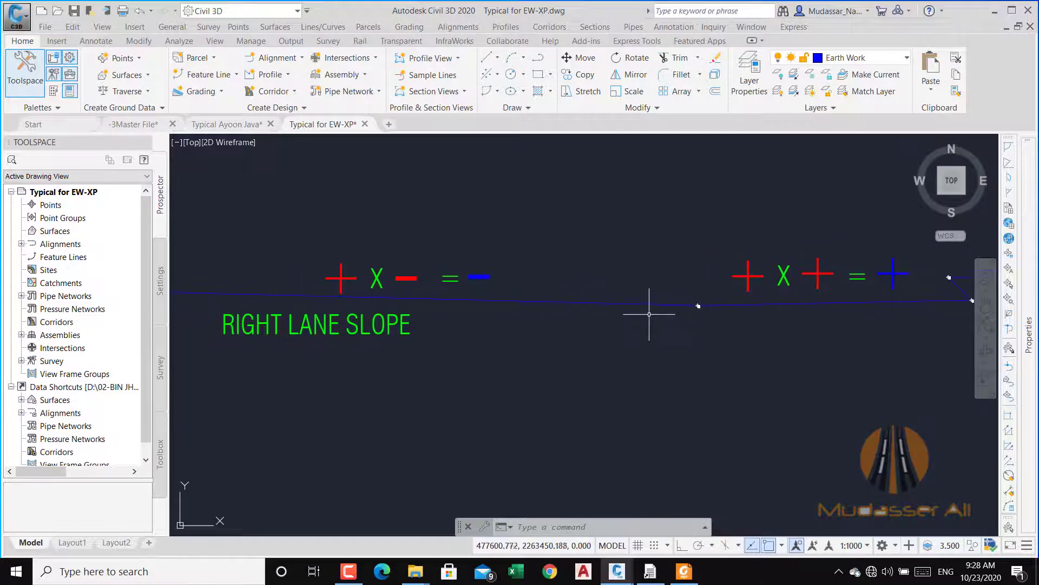
Trace the line rising outward from point 19 and review its plus-times-plus sign rule.
middle_click_drag(743, 345, 584, 319)
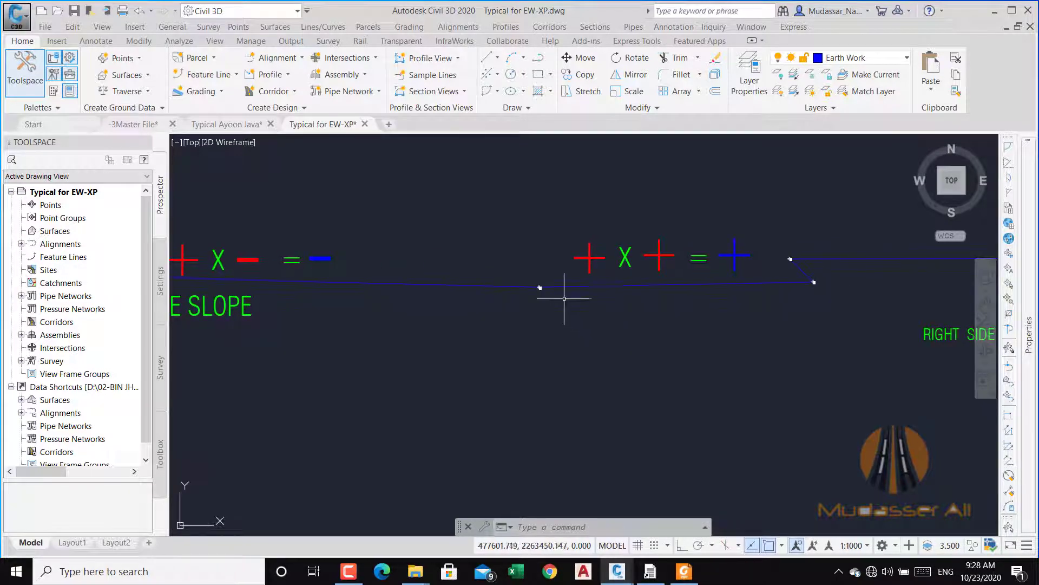
scroll(551, 290, "up", 5)
scroll(518, 276, "down", 4)
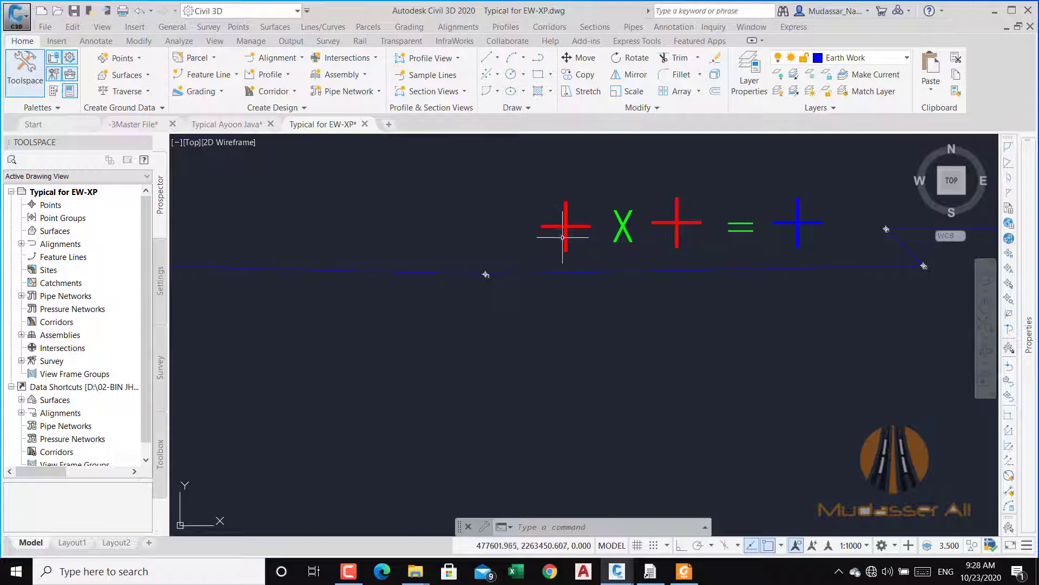
scroll(481, 280, "up", 4)
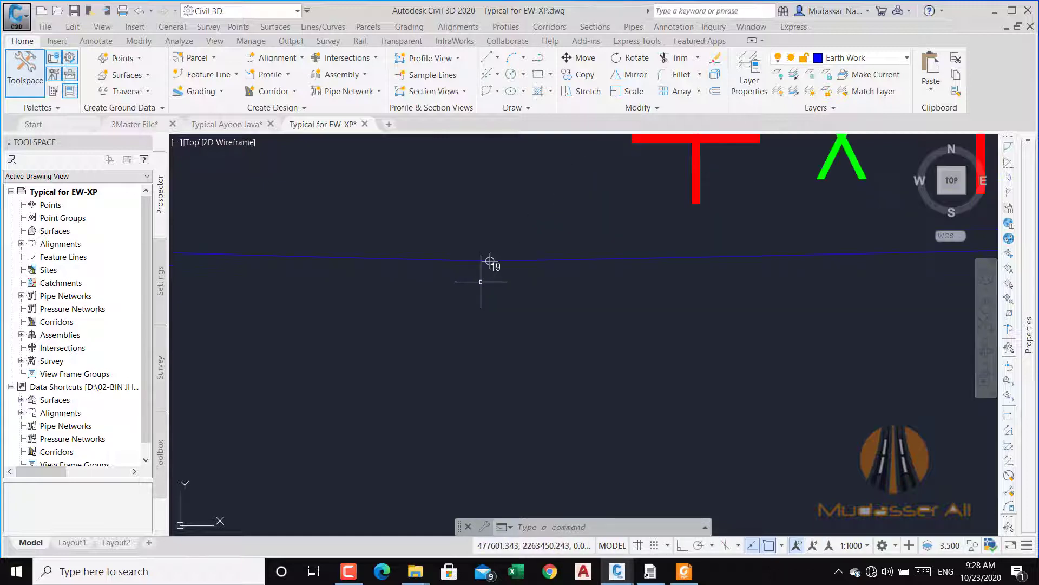
scroll(536, 304, "down", 4)
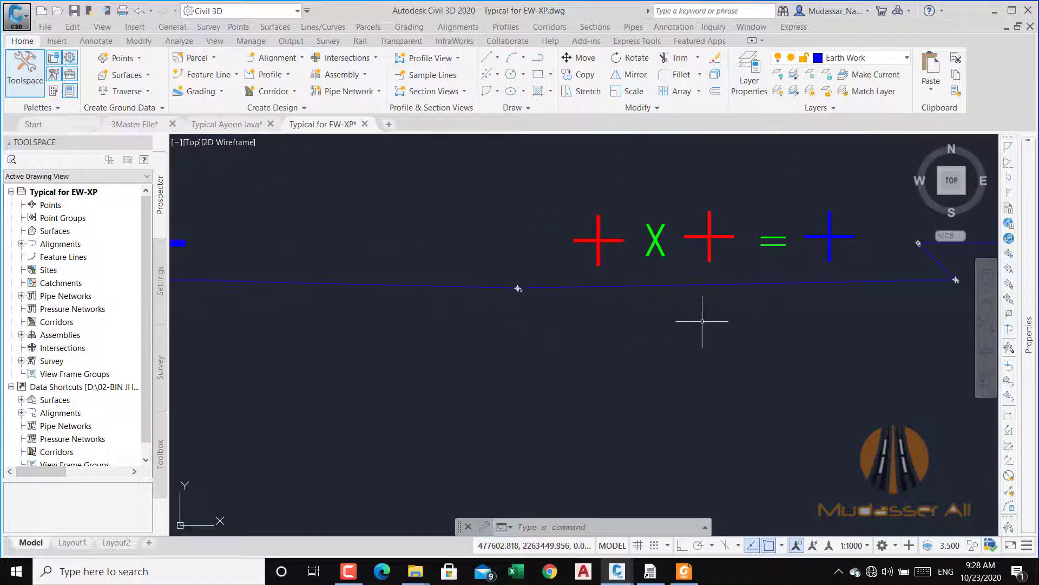
middle_click_drag(717, 353, 609, 323)
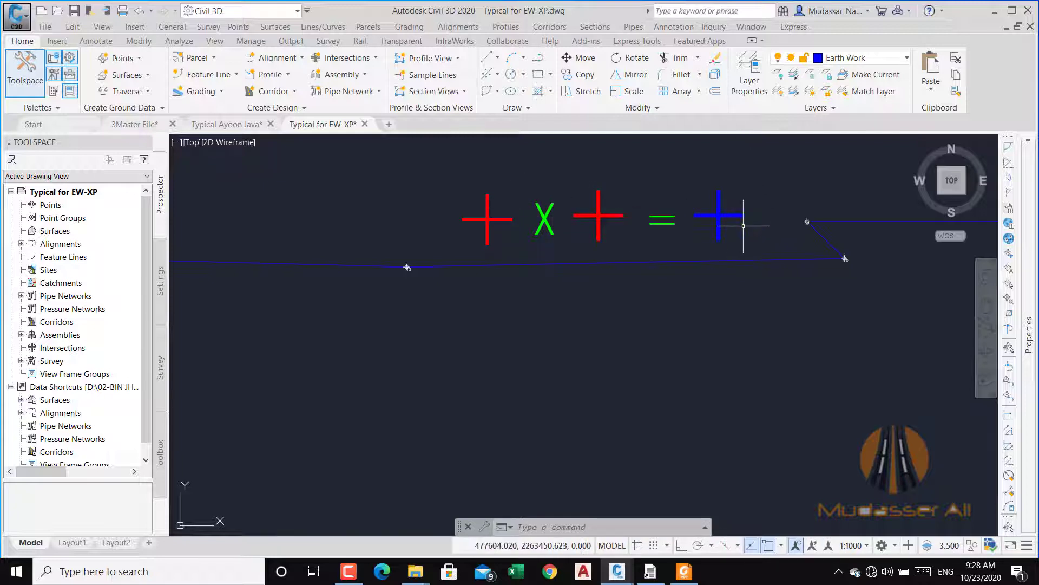
middle_click_drag(744, 226, 708, 244)
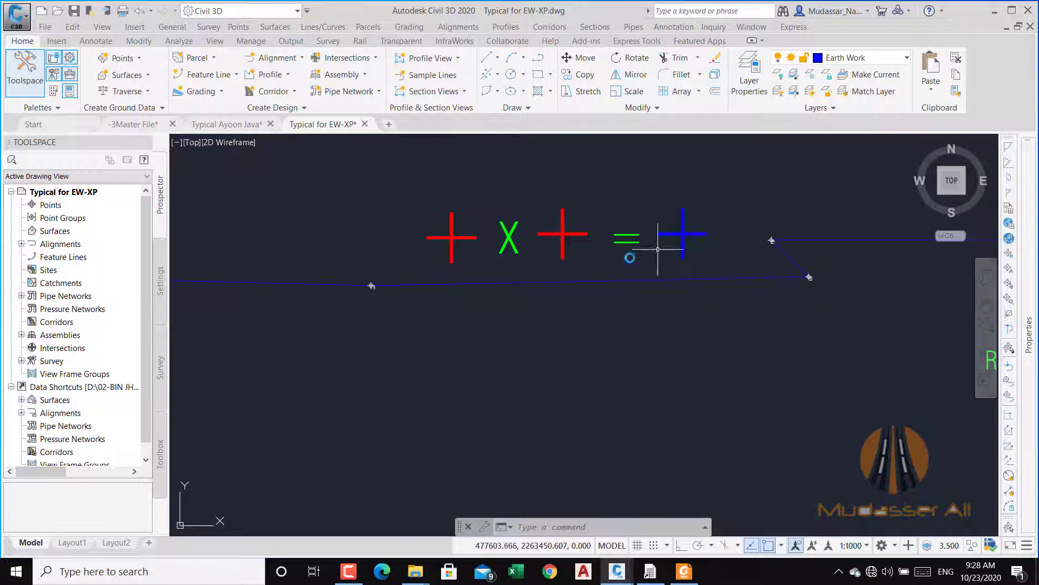
Locate point 22-23 at the outer right end of the section, where the cut and fill slopes start.
scroll(658, 249, "down", 5)
scroll(840, 283, "up", 1)
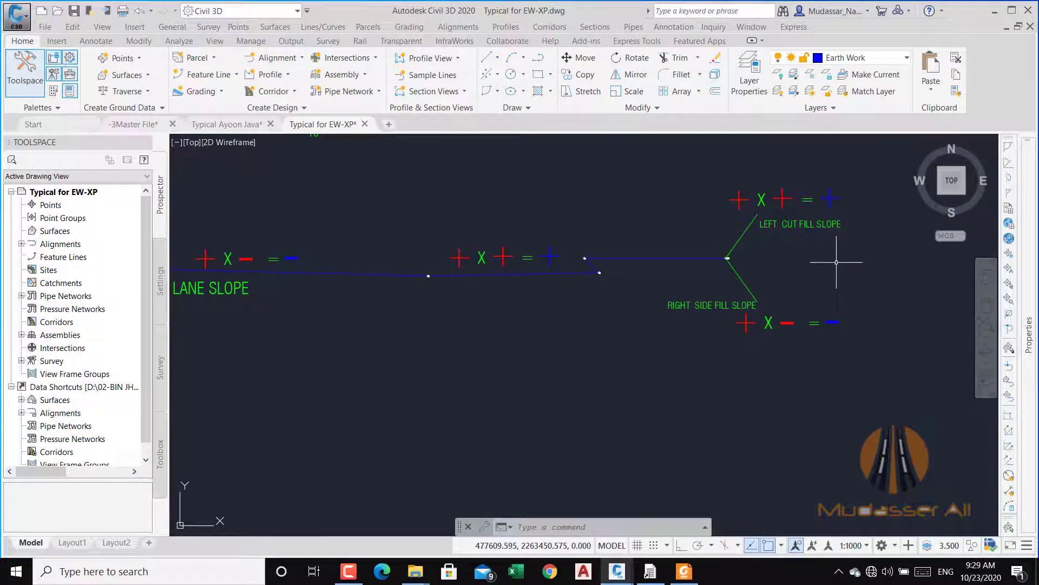
middle_click_drag(737, 249, 647, 222)
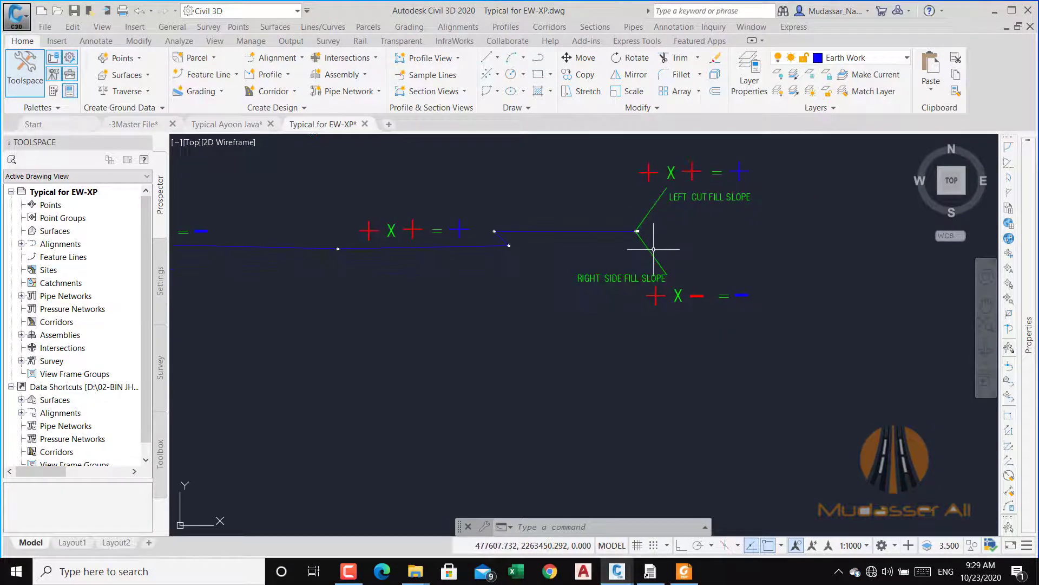
scroll(652, 246, "up", 5)
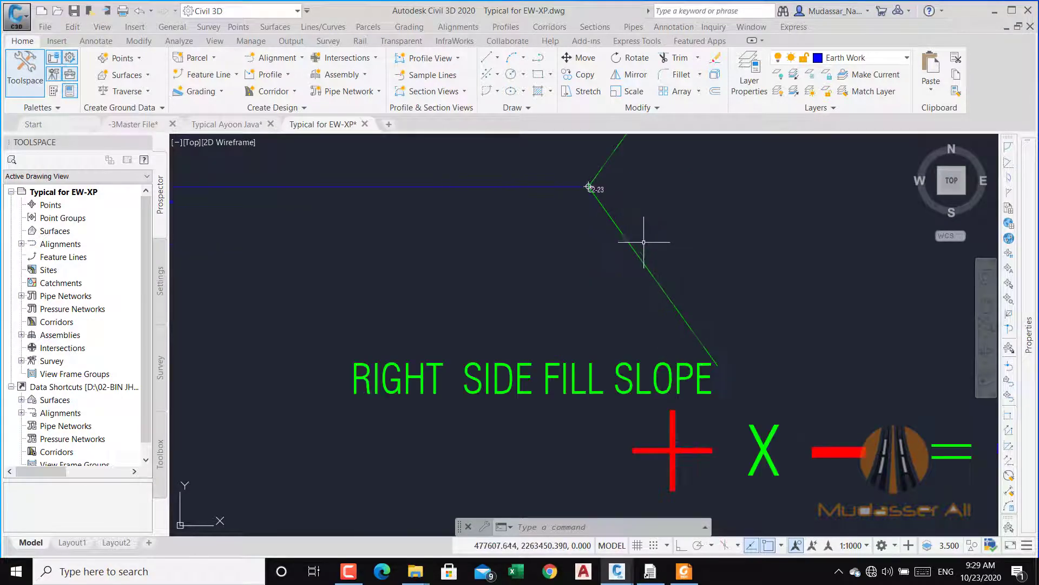
scroll(599, 190, "up", 4)
middle_click_drag(599, 190, 534, 204)
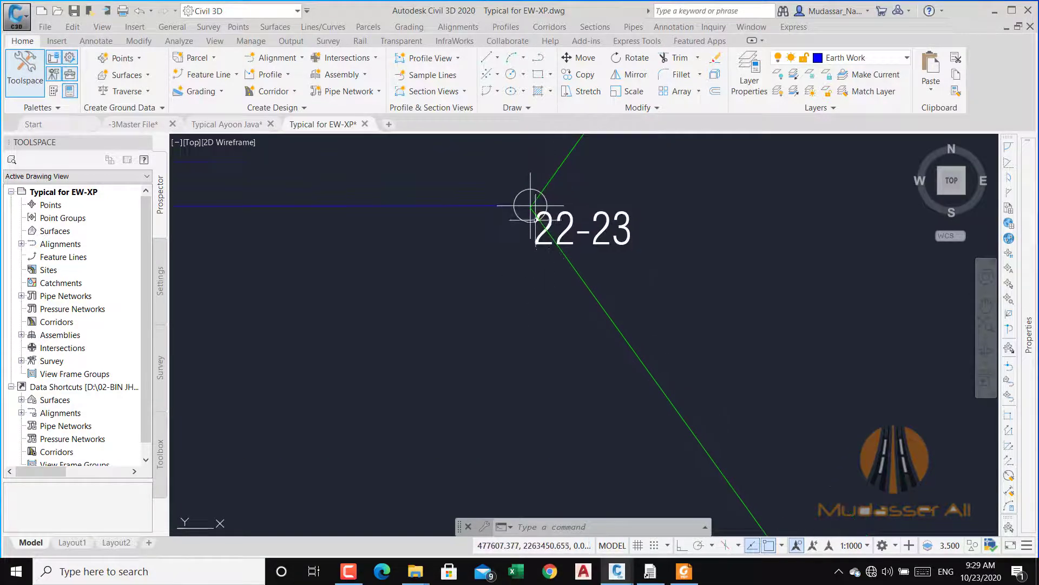
Inspect the right side fill slope descending from point 22-23 and its plus-times-minus sign rule.
scroll(531, 206, "down", 5)
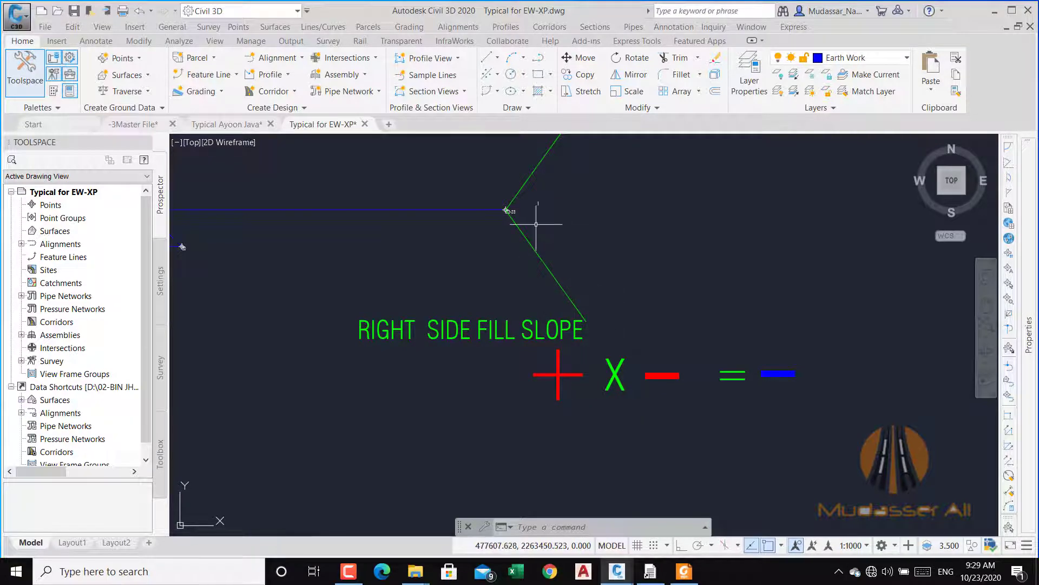
scroll(498, 203, "up", 4)
scroll(500, 228, "down", 2)
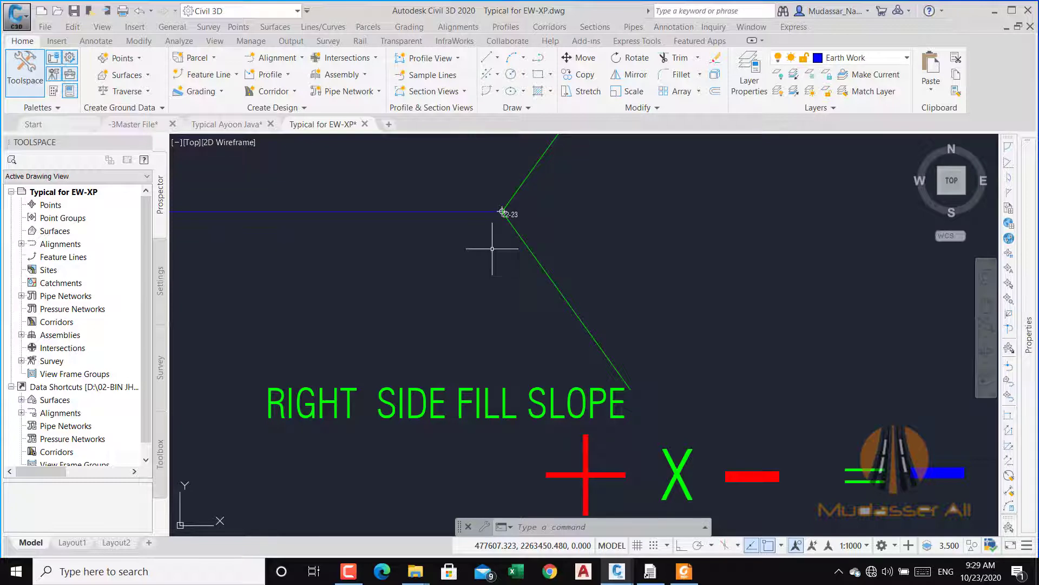
middle_click_drag(615, 436, 576, 372)
scroll(552, 383, "down", 2)
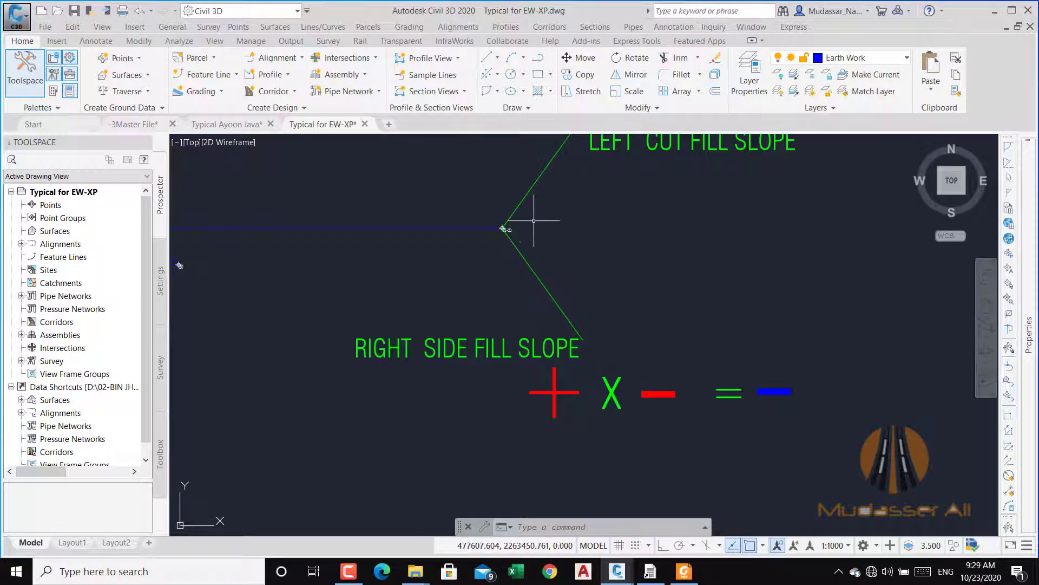
scroll(661, 395, "up", 4)
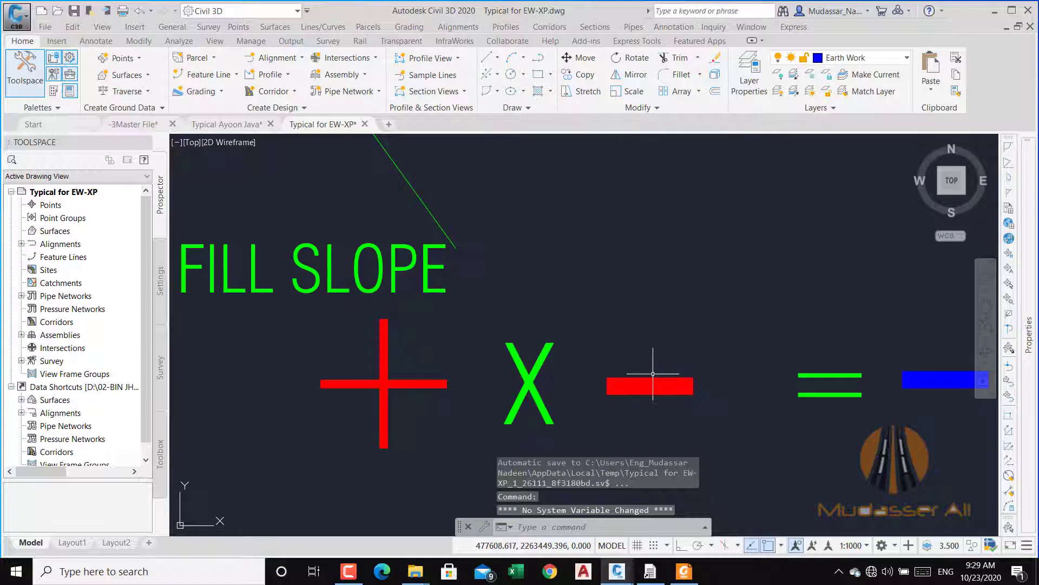
scroll(653, 382, "down", 3)
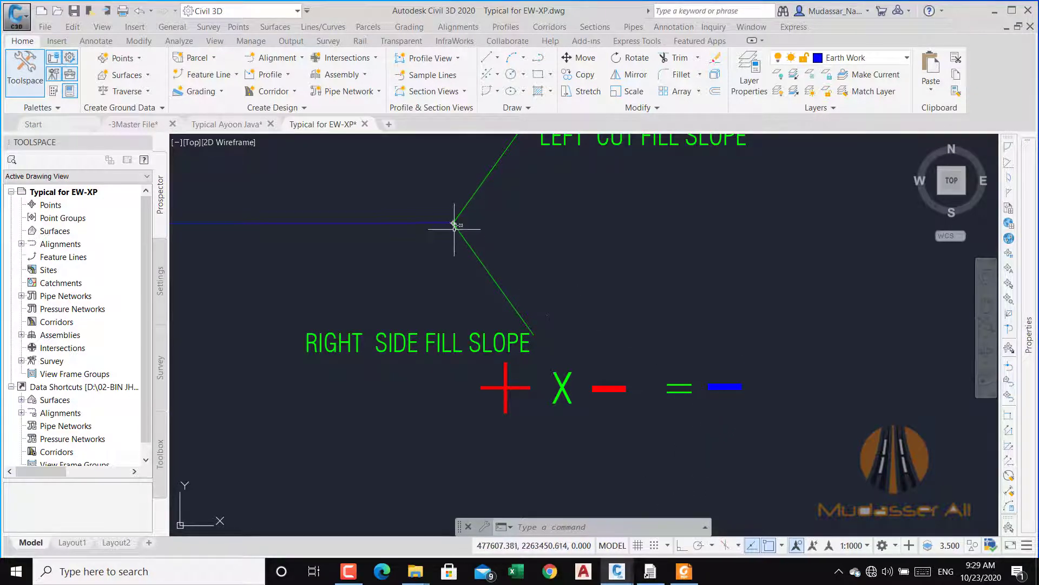
Inspect the cut slope rising from point 22-23 on the right side and its plus-times-plus sign rule.
middle_click_drag(620, 318, 671, 475)
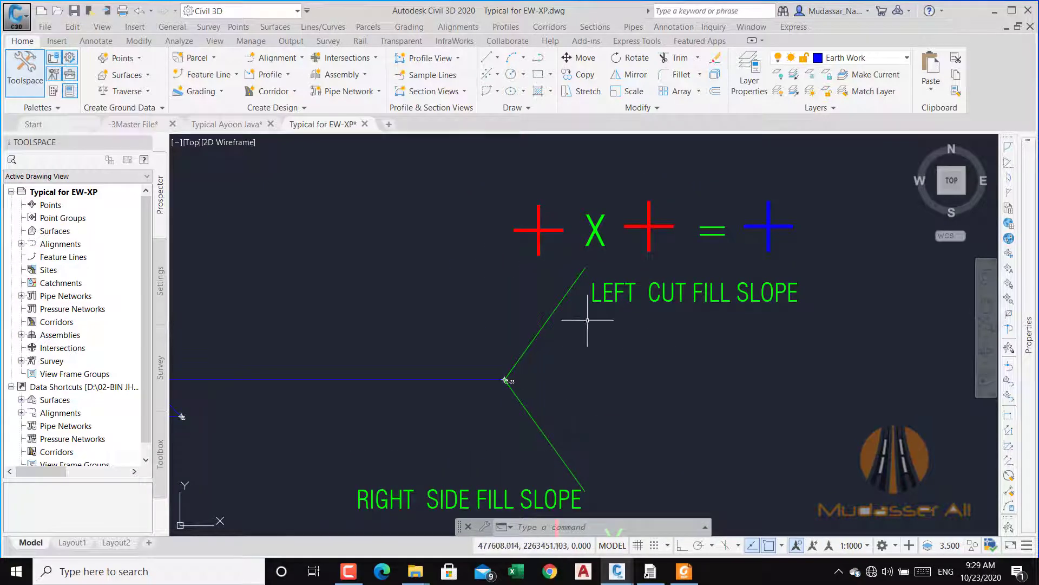
scroll(512, 383, "up", 3)
scroll(511, 379, "down", 3)
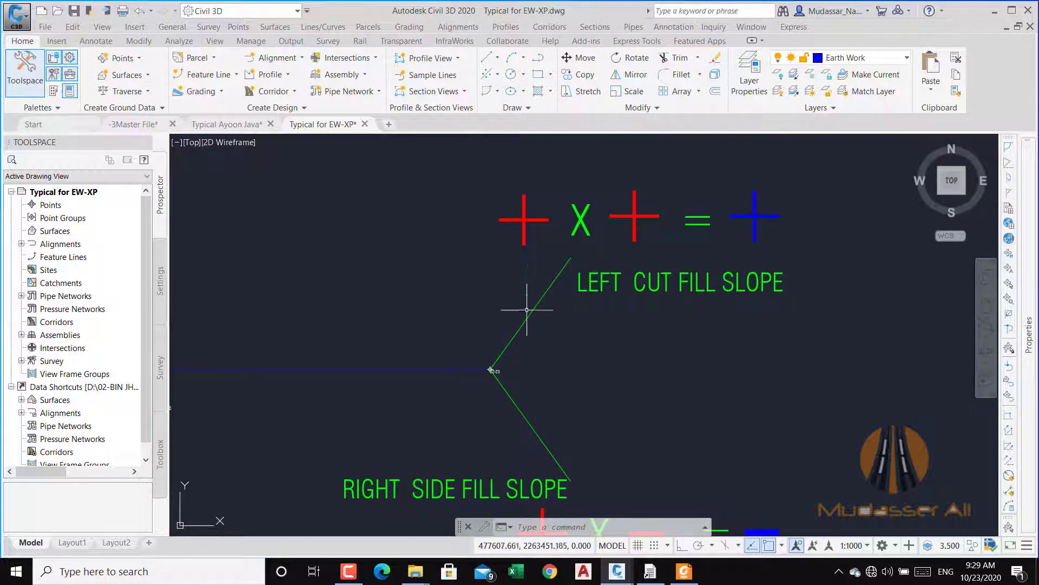
scroll(498, 373, "up", 2)
scroll(498, 373, "down", 2)
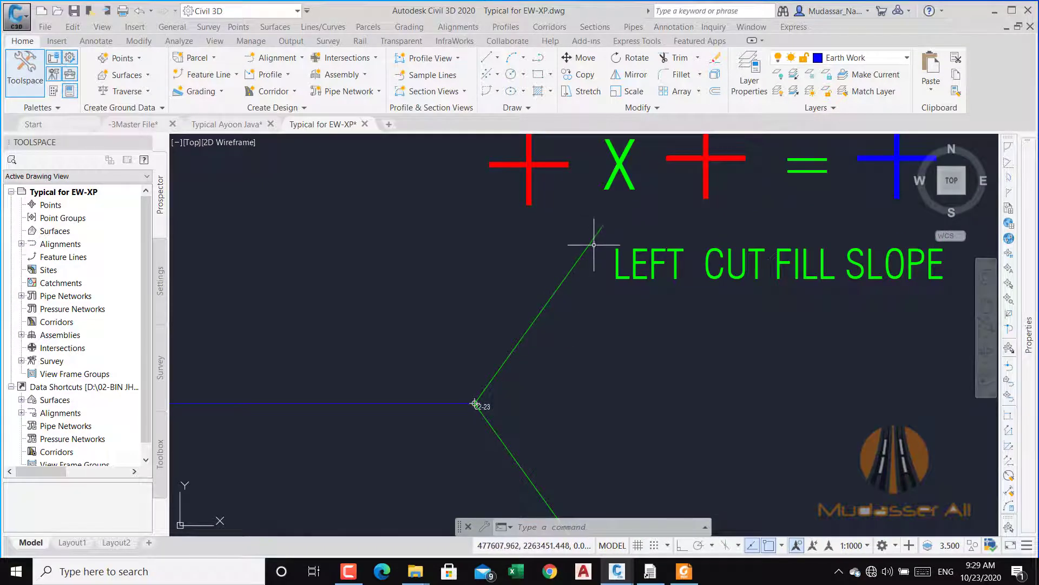
middle_click_drag(603, 297, 553, 367)
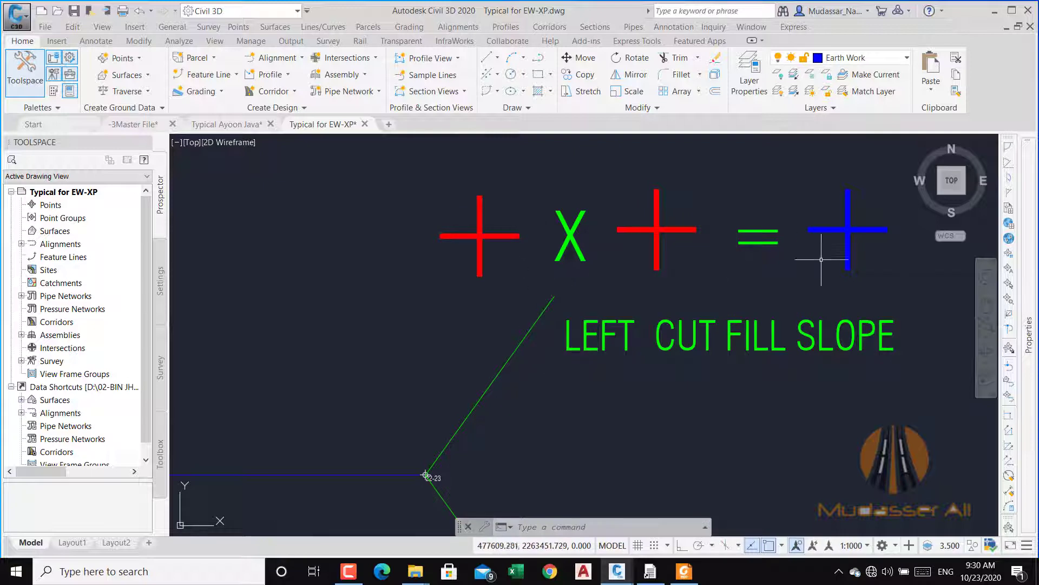
scroll(689, 230, "down", 3)
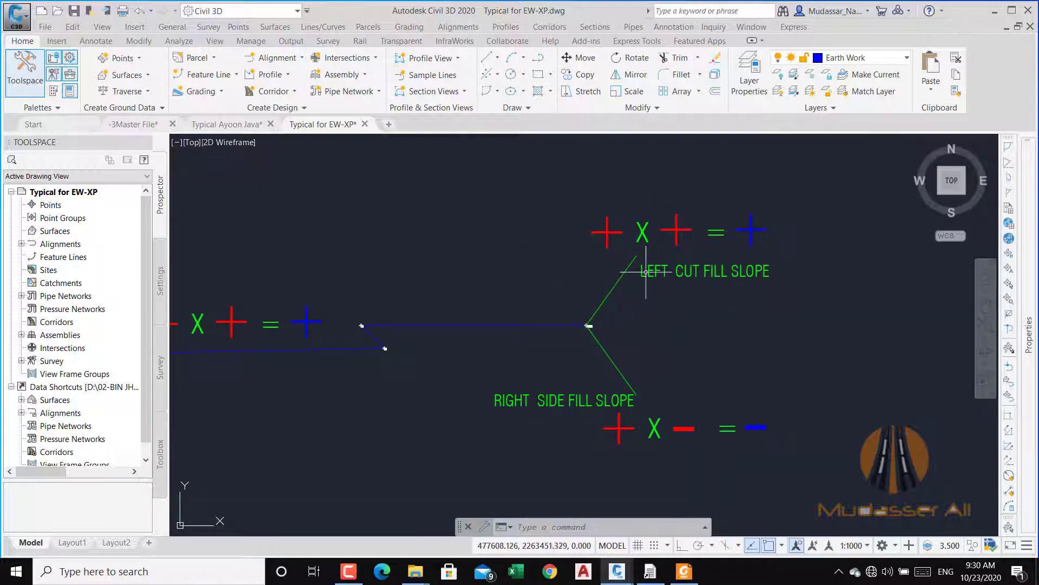
Review the whole typical section, comparing the slope signs on the left and right sides.
scroll(751, 237, "down", 6)
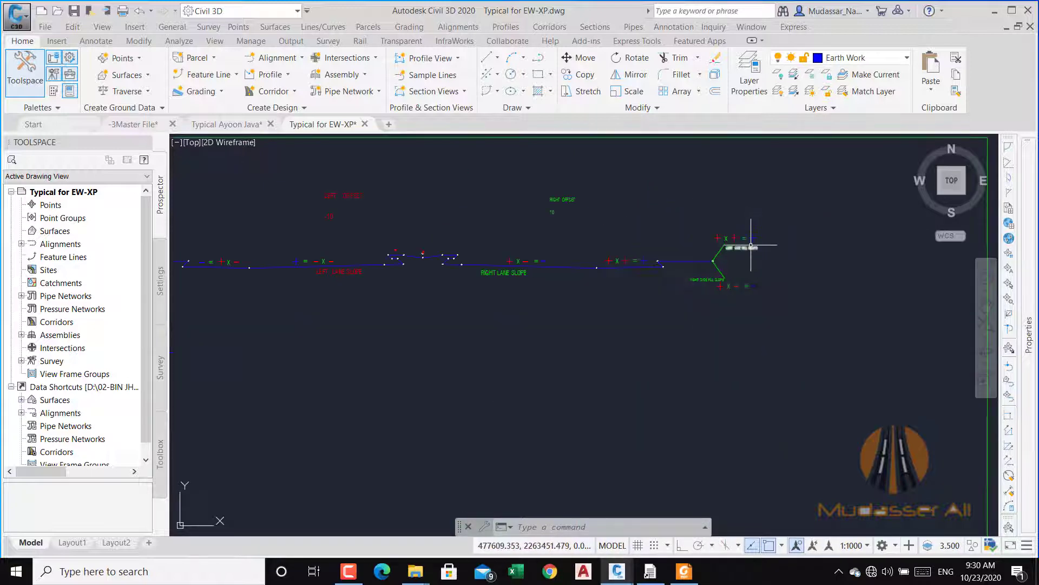
middle_click_drag(548, 251, 631, 274)
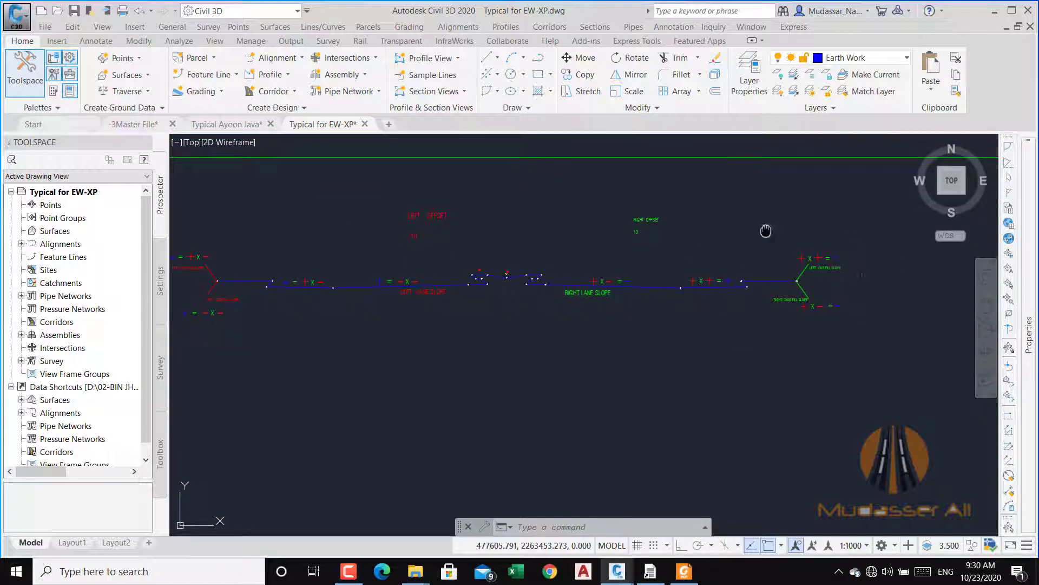
middle_click_drag(766, 230, 807, 243)
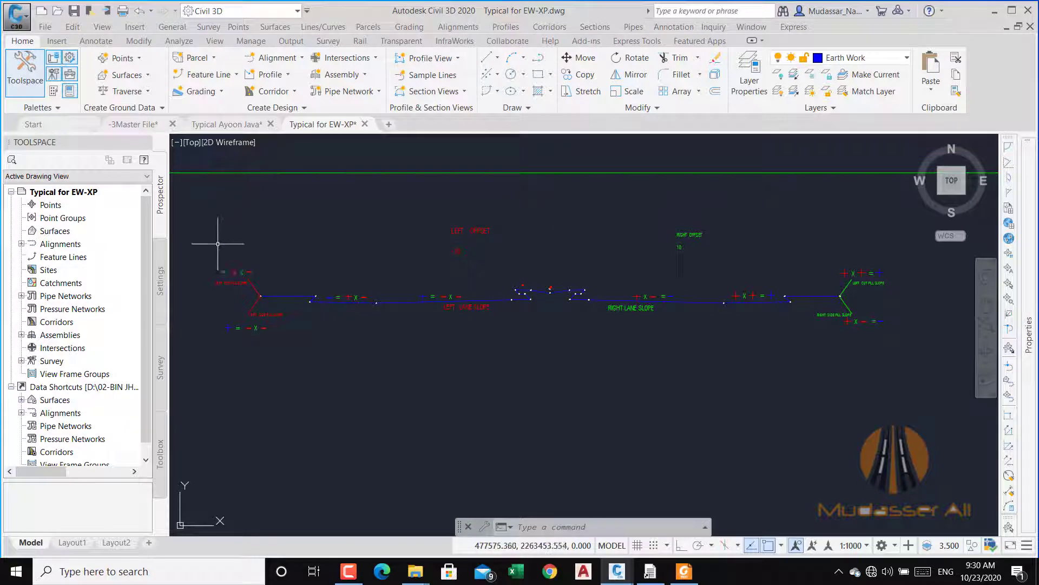
scroll(458, 269, "down", 4)
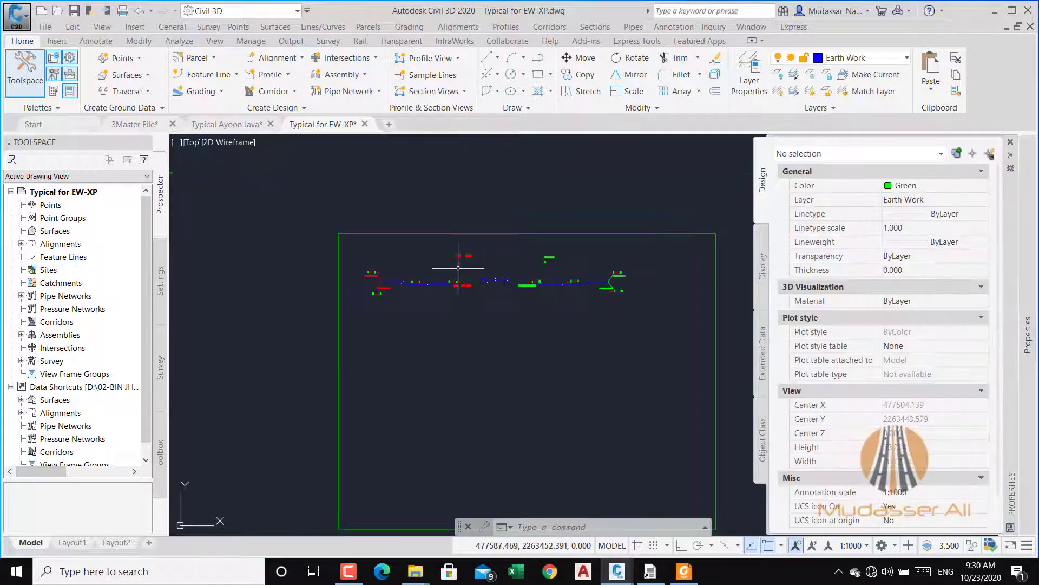
middle_click_drag(495, 298, 468, 293)
scroll(413, 255, "up", 2)
scroll(372, 278, "up", 2)
scroll(541, 283, "up", 2)
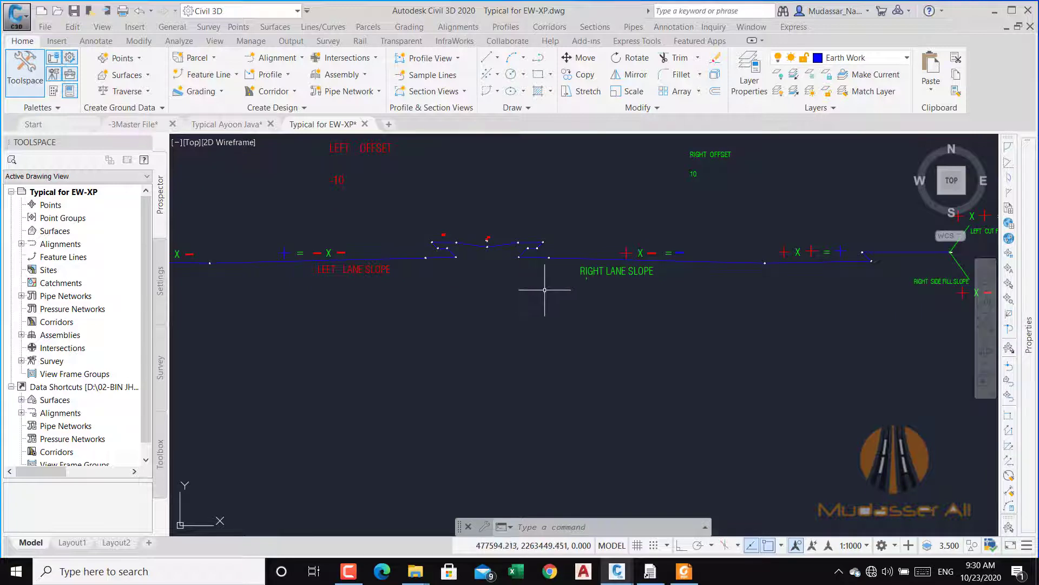
left_click(349, 575)
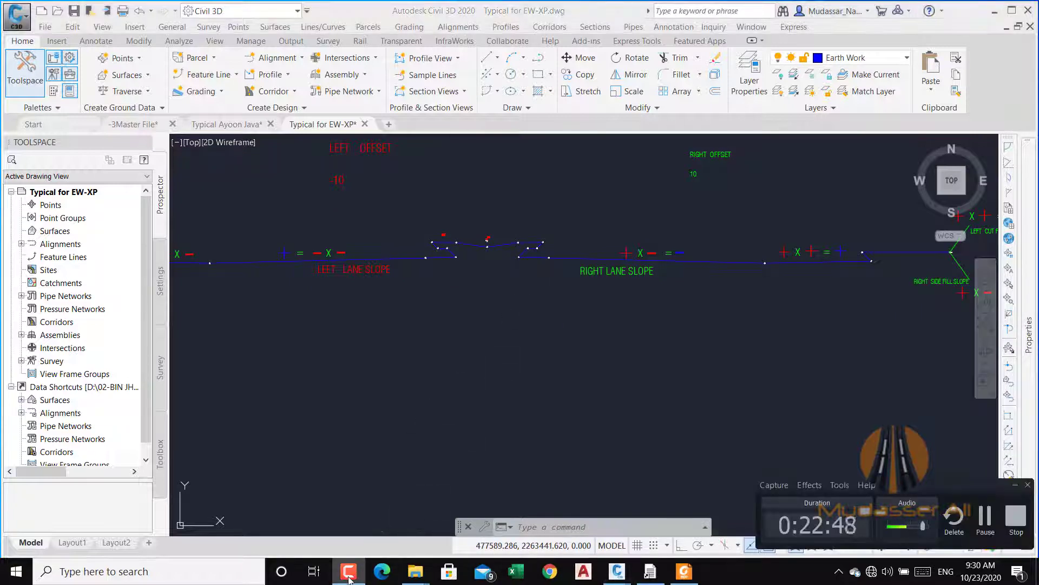
left_click(349, 575)
Review the left and right offset labels around the median centre of the full section.
scroll(512, 317, "down", 3)
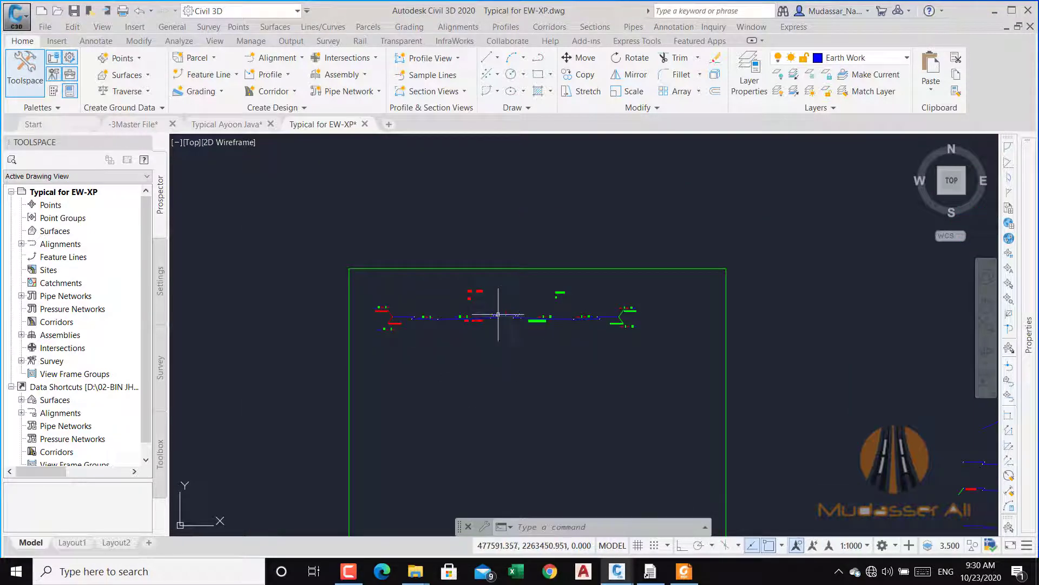
scroll(498, 314, "up", 4)
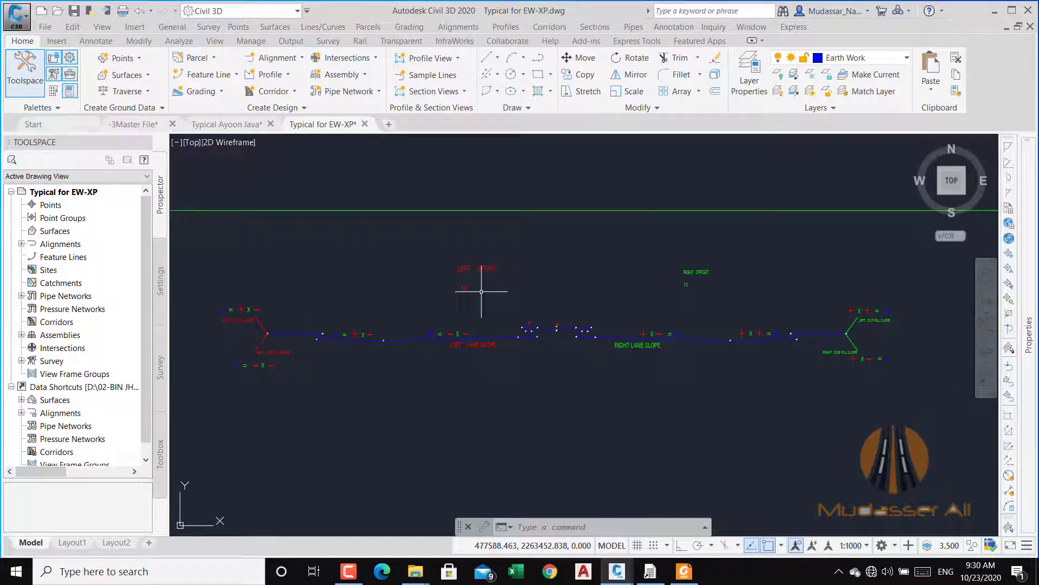
left_click(522, 336)
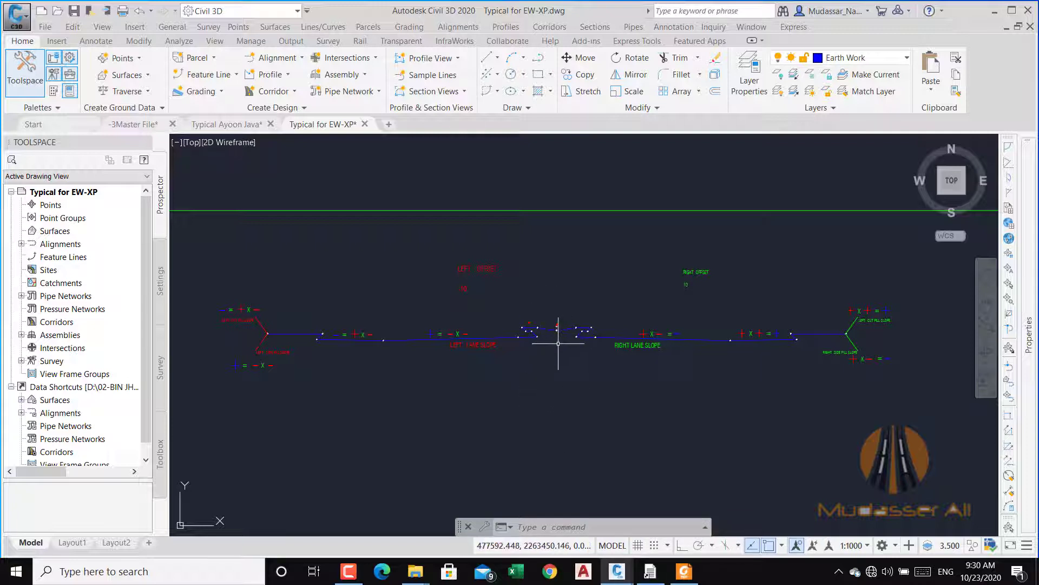
scroll(547, 491, "up", 2)
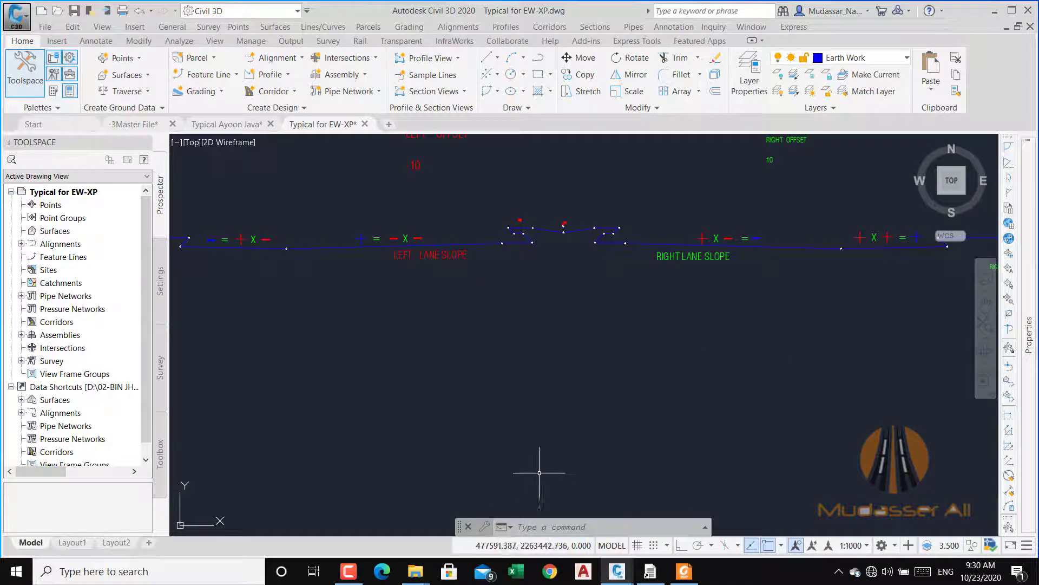
scroll(550, 272, "down", 2)
scroll(550, 272, "down", 2)
Check typical section TP4's point table in the Earthworks Quantities Calculation Program and return to the Civil 3D drawing.
left_click(649, 571)
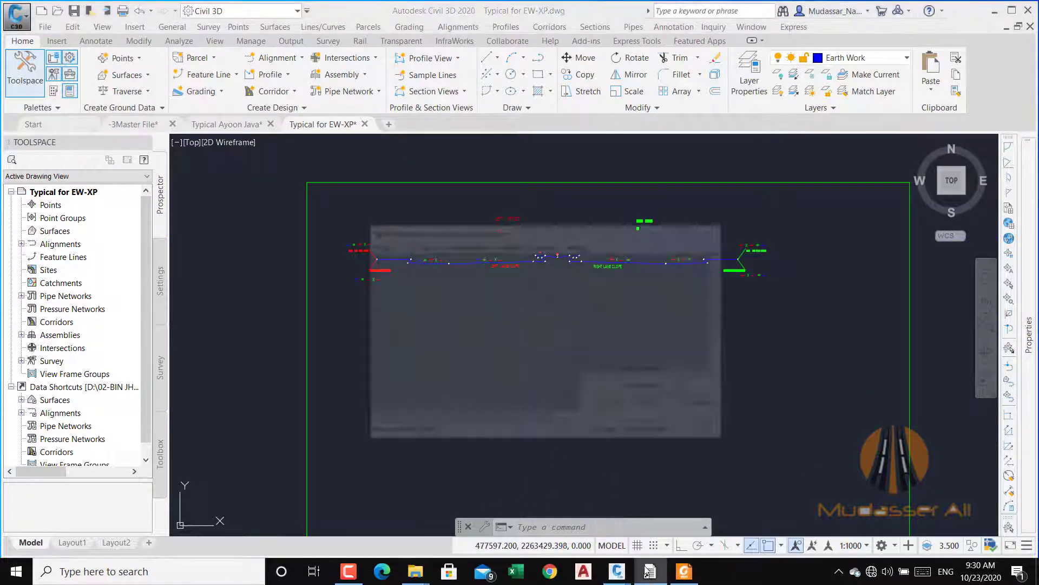
left_click(688, 155)
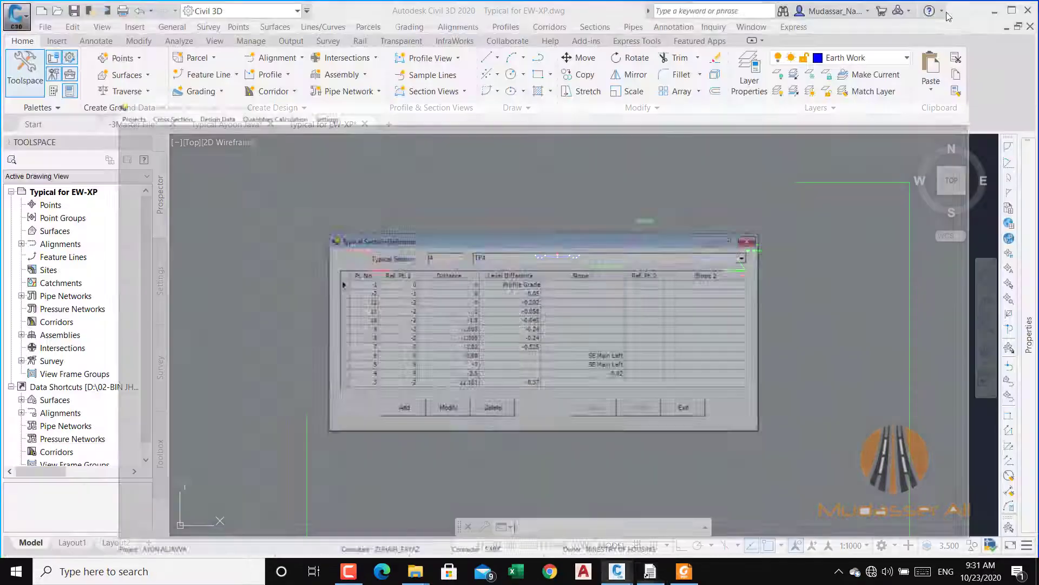
left_click(958, 8)
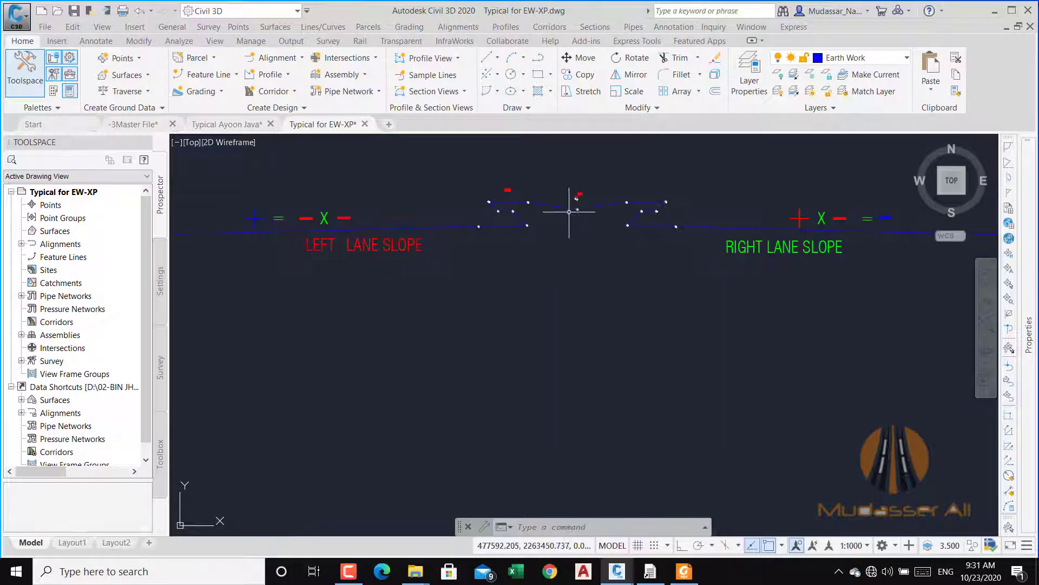
Examine PGL points -1 and -2 above point 12, then view them in the context of the full section.
scroll(552, 313, "up", 4)
scroll(569, 312, "up", 4)
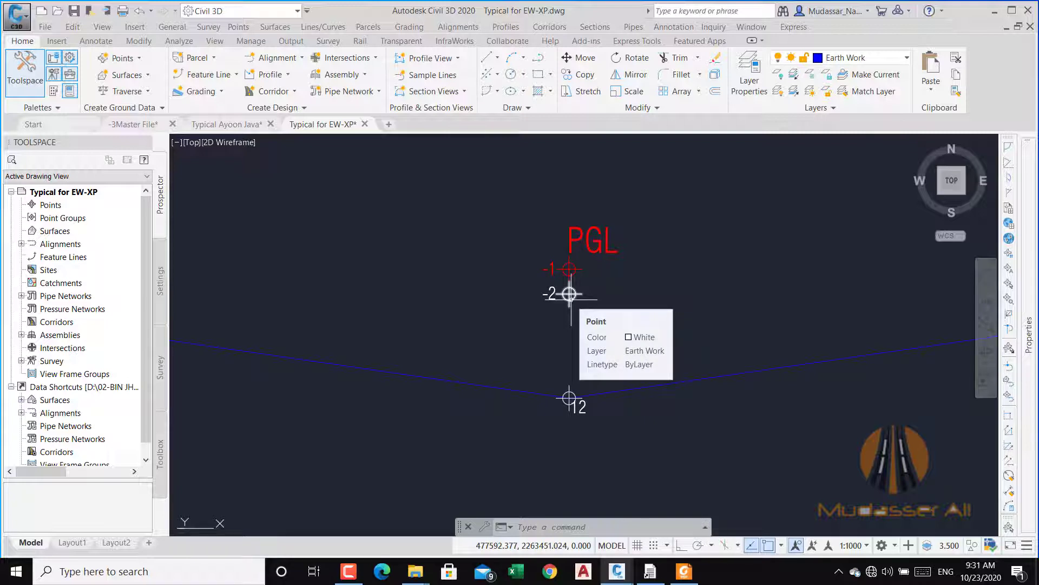
scroll(574, 276, "down", 6)
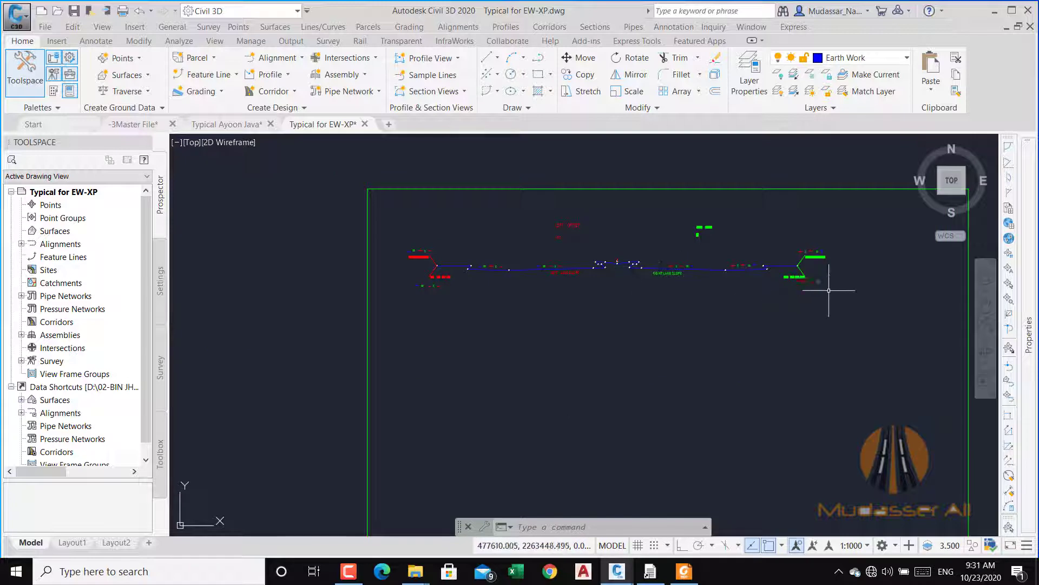
Compare the left cut, fill and lane slope signs at the section's outer end with the PGL point at the median centre.
scroll(442, 251, "up", 4)
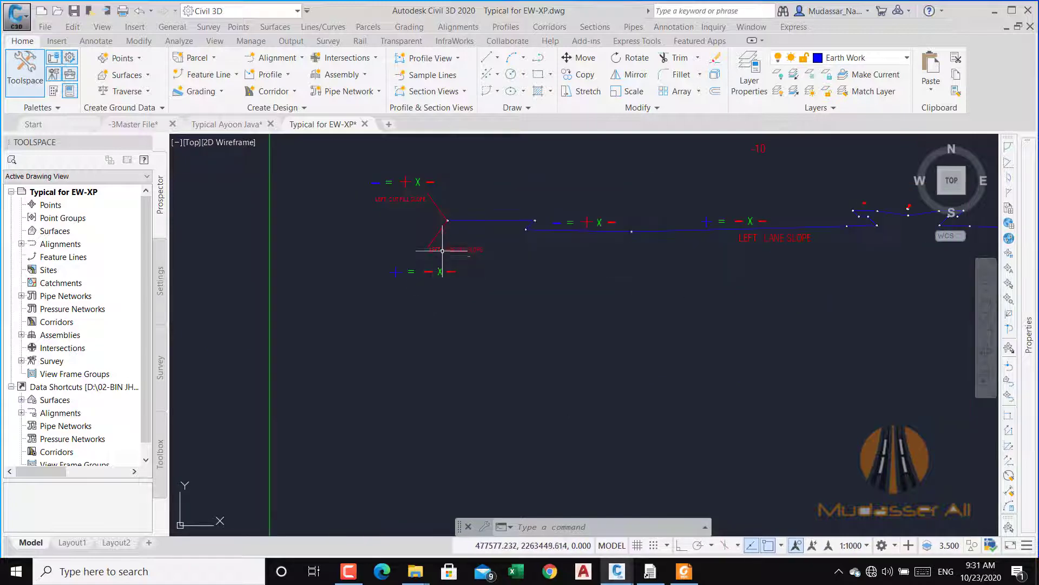
middle_click_drag(555, 247, 410, 326)
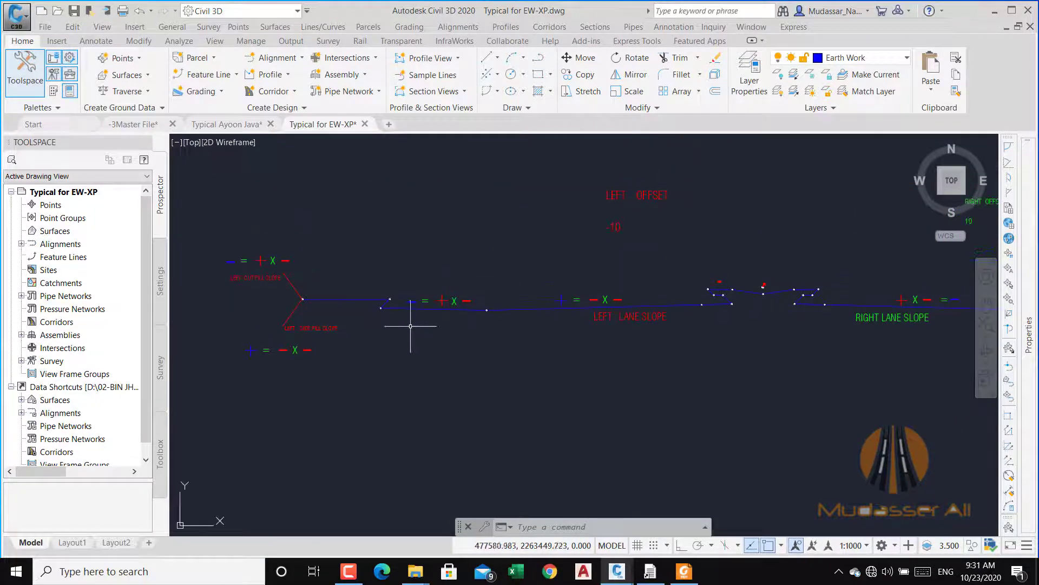
scroll(306, 291, "up", 3)
scroll(334, 296, "down", 5)
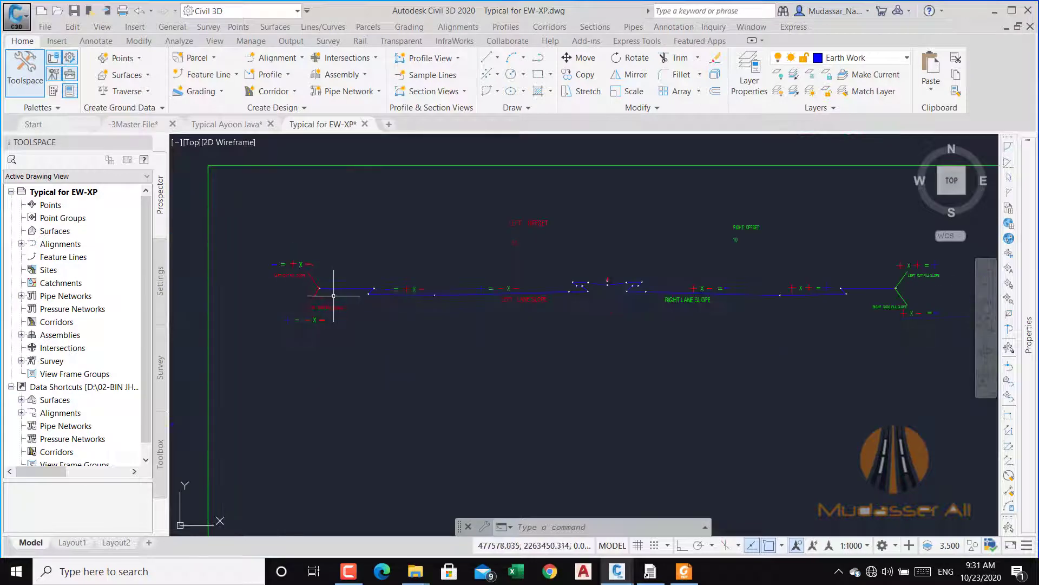
scroll(596, 278, "up", 4)
scroll(626, 247, "up", 5)
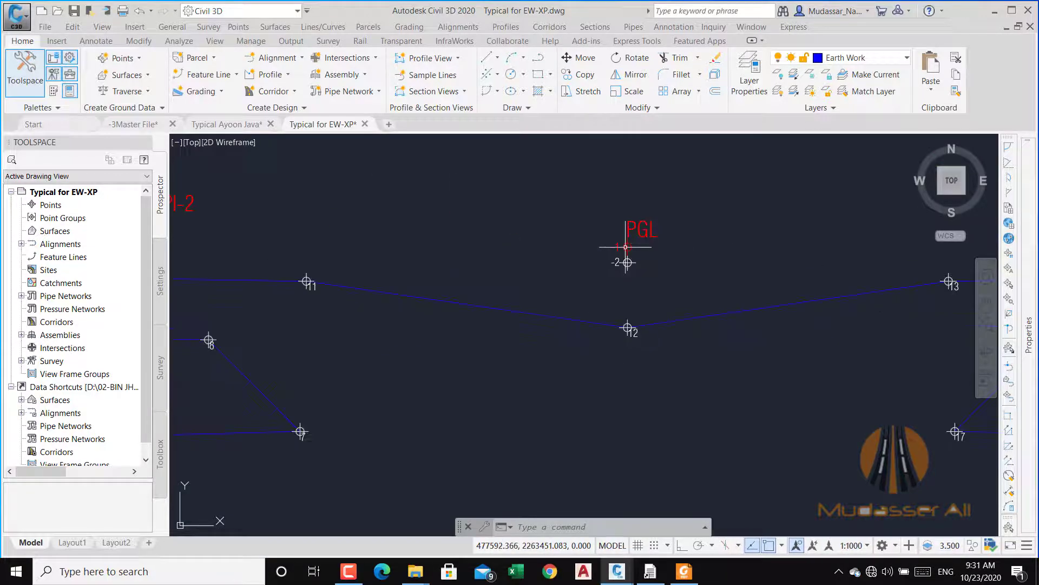
scroll(626, 260, "down", 4)
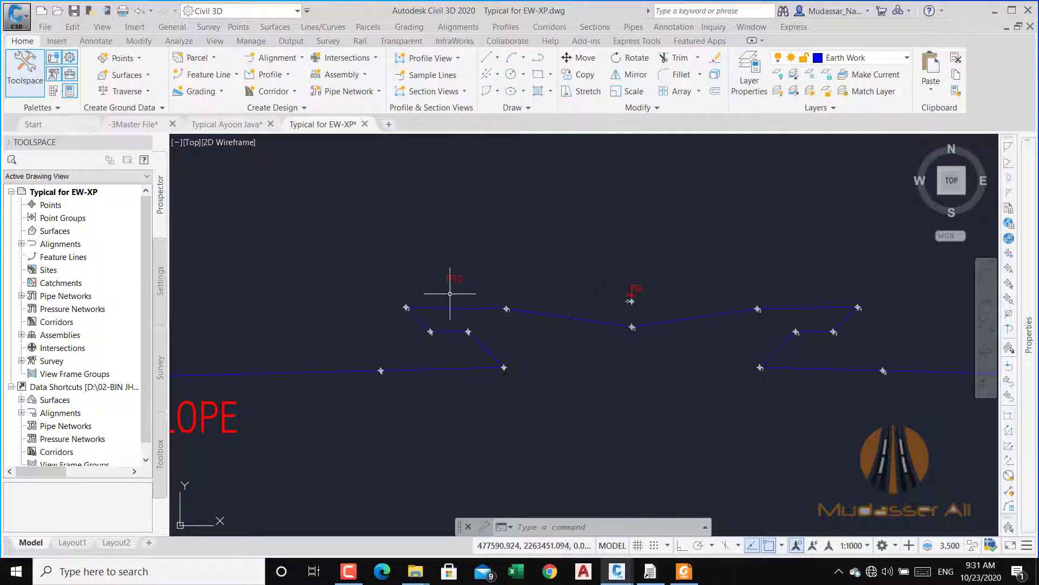
scroll(450, 294, "down", 5)
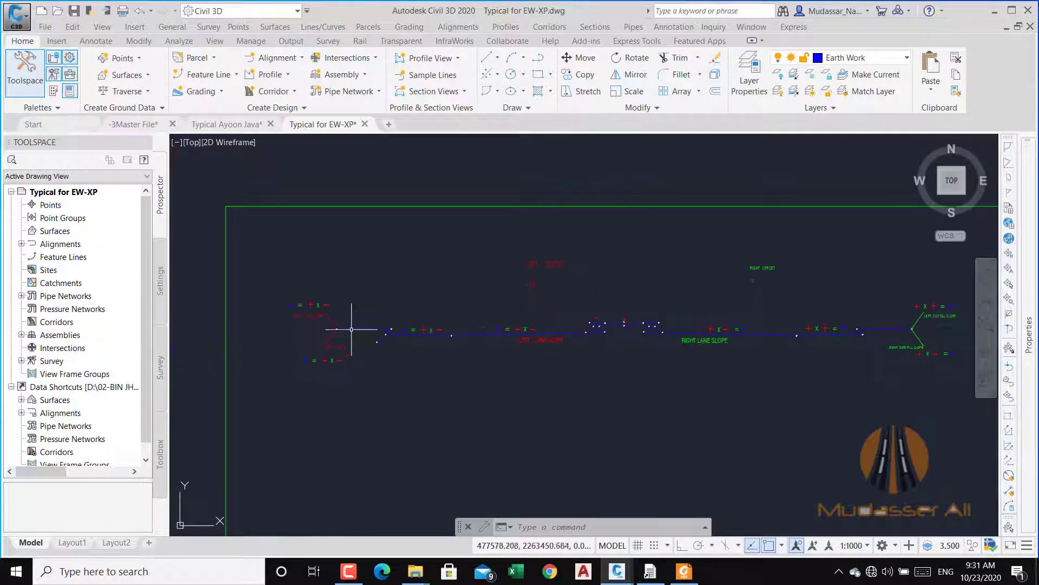
scroll(337, 324, "up", 5)
scroll(344, 319, "down", 3)
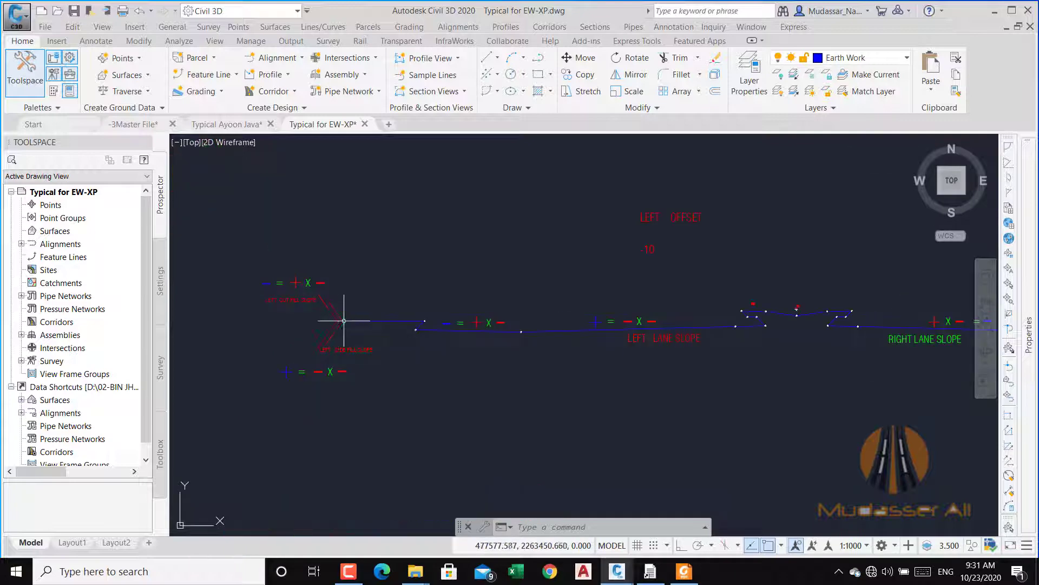
scroll(824, 336, "up", 2)
middle_click_drag(824, 336, 621, 372)
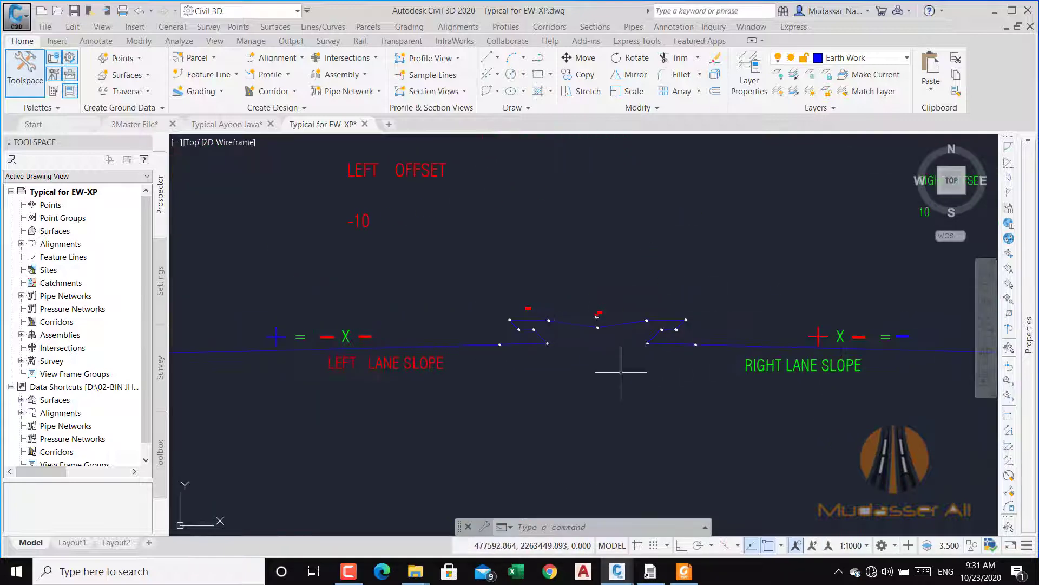
Inspect the red point -1 and white point -2 below the PGL label, including their object properties, and return to the lane slope labels.
scroll(601, 330, "up", 5)
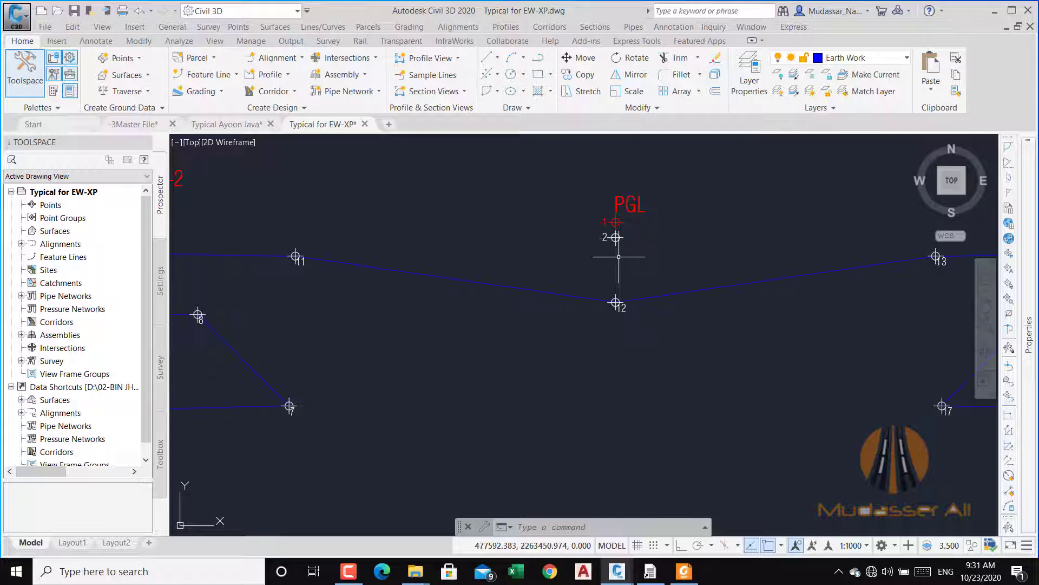
scroll(617, 227, "up", 4)
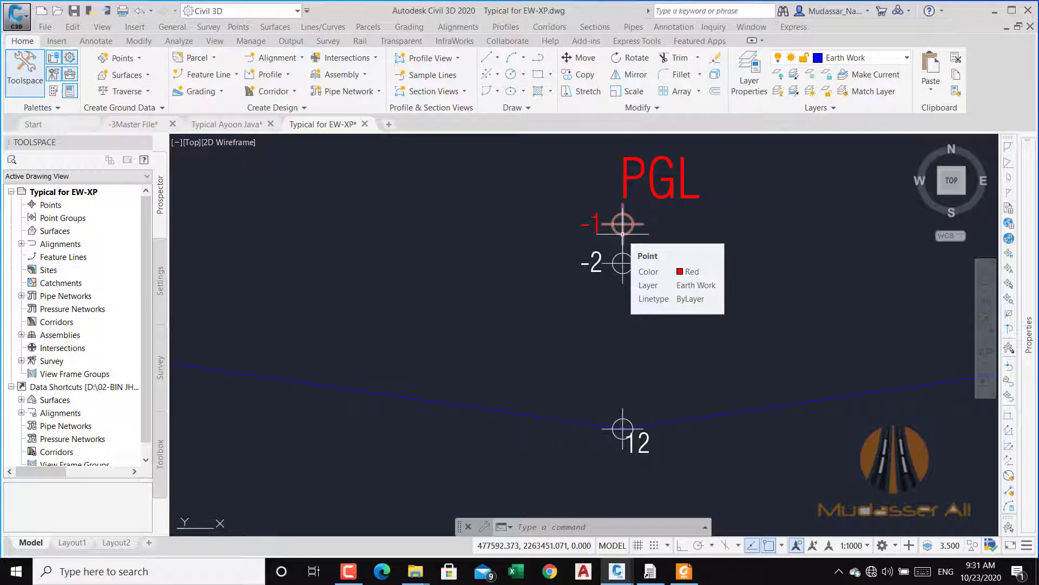
scroll(603, 264, "up", 2)
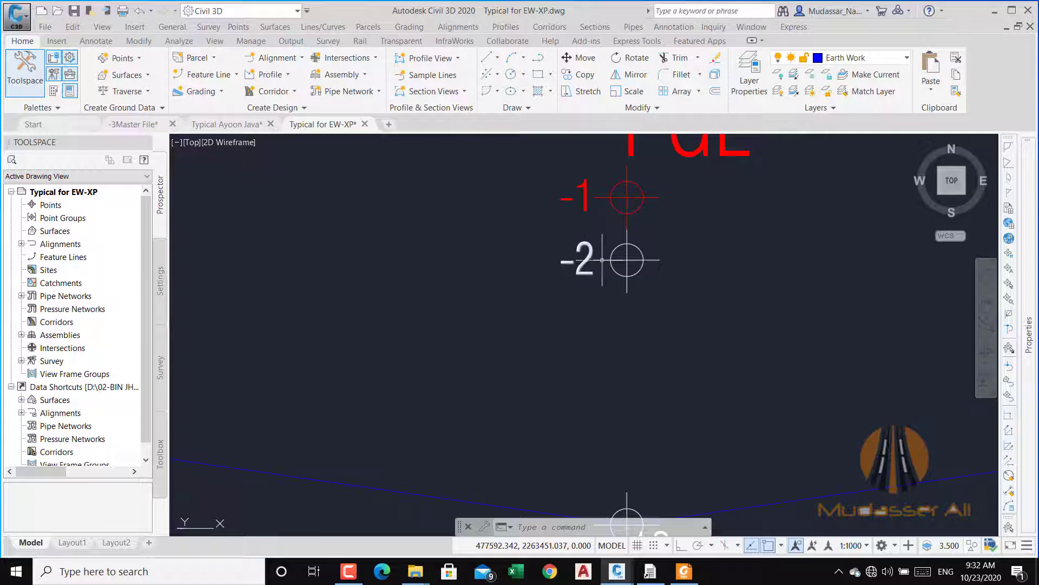
mouse_move(623, 199)
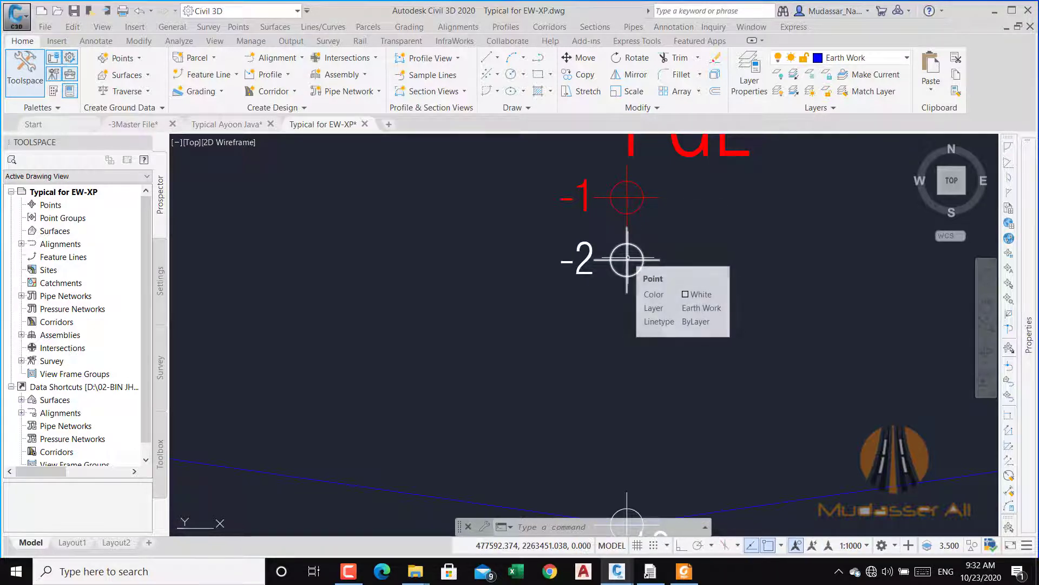
scroll(604, 238, "down", 6)
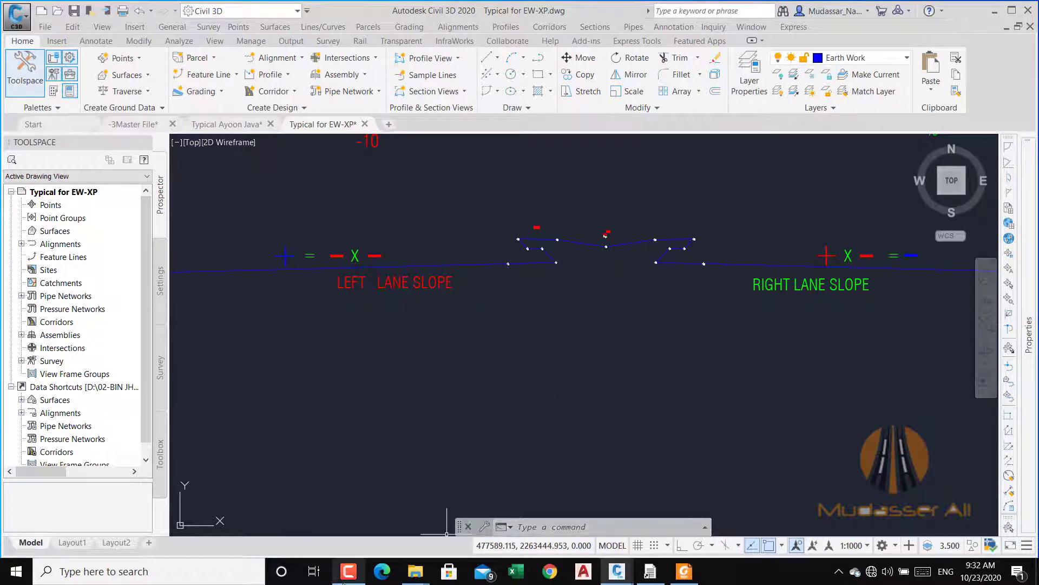
left_click(348, 571)
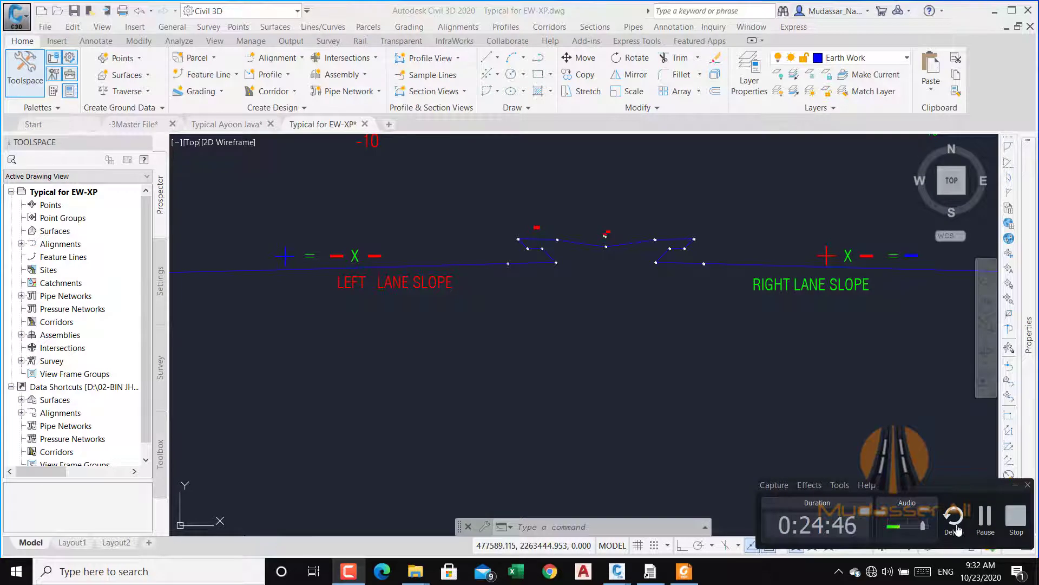